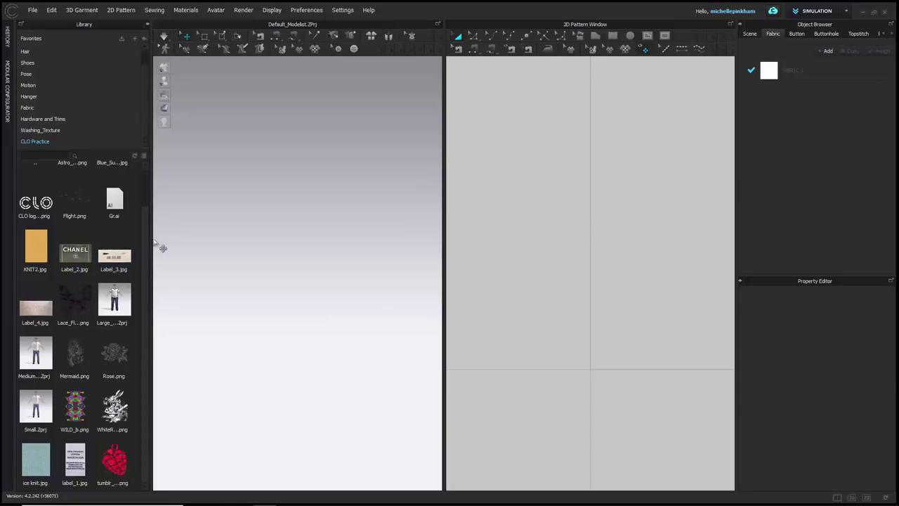
- Preview the T-shirt projects in the CLO Practice library folder and open Small.Zprj
drag(151, 237, 200, 254)
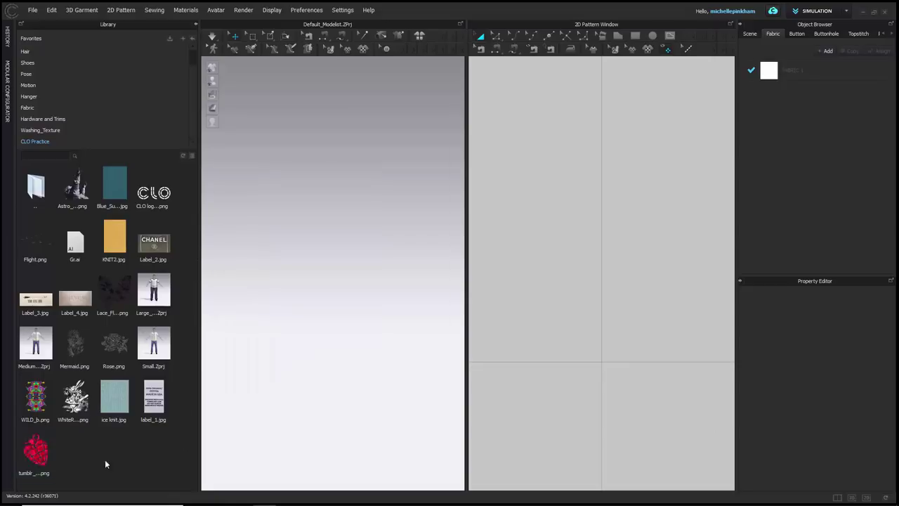
mouse_move(75, 200)
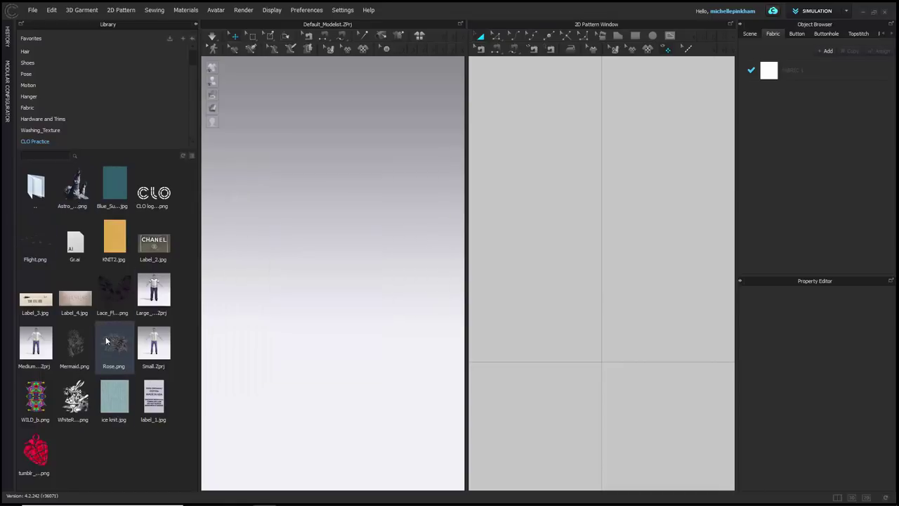
mouse_move(158, 284)
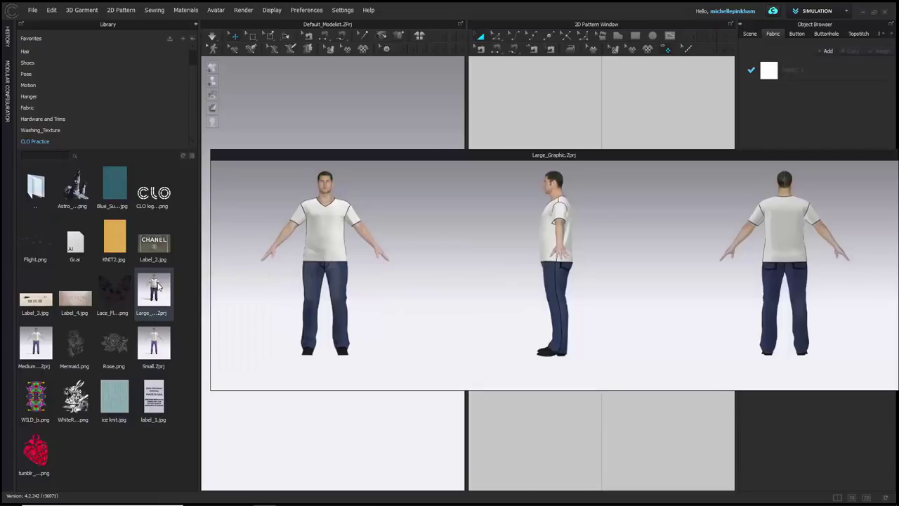
mouse_move(158, 342)
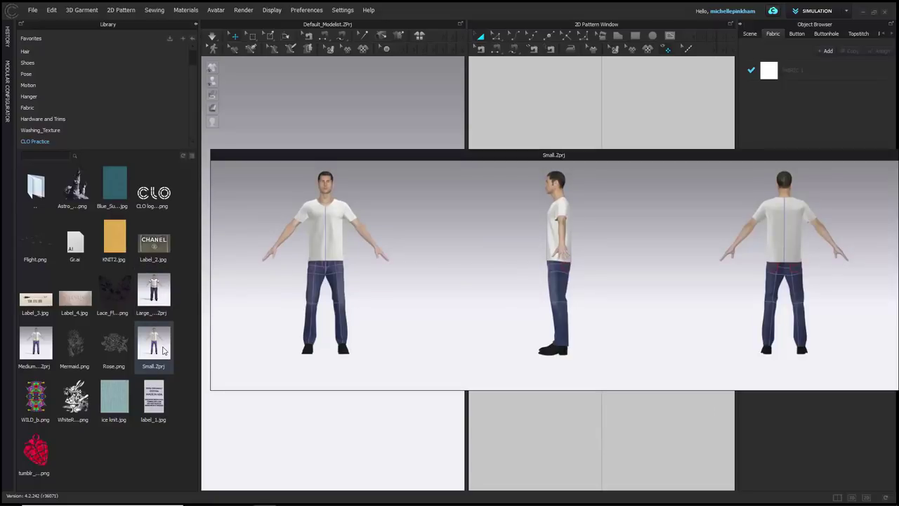
double_click(163, 349)
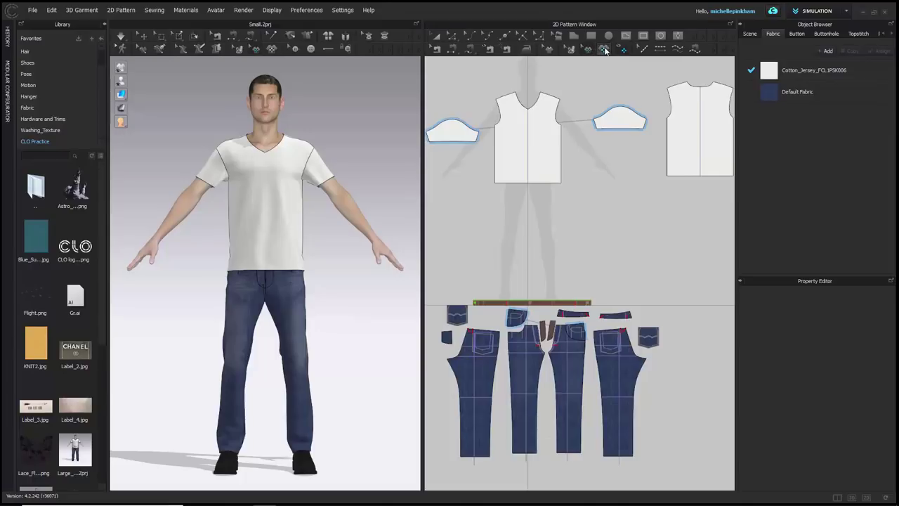
- Add Astro_Reach.png from the library as a 13.887 in square graphic on the T-shirt's front
click(603, 49)
click(865, 490)
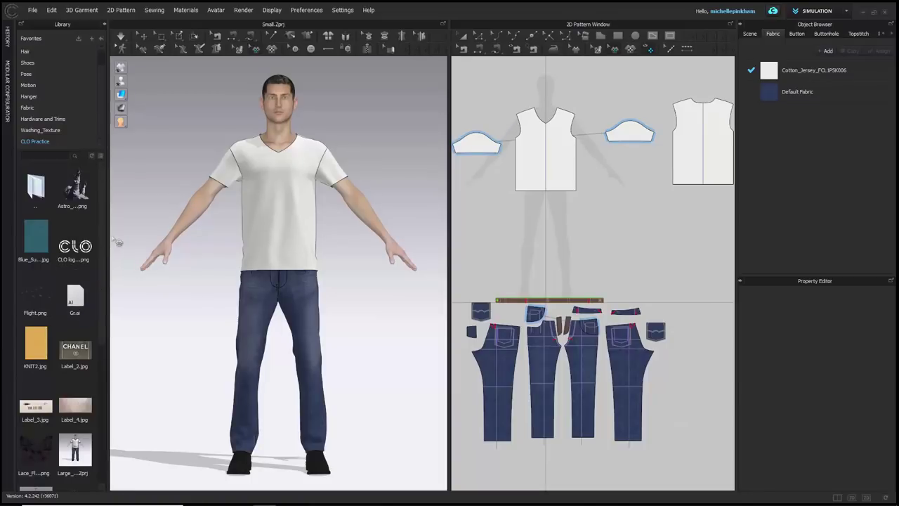
drag(106, 227, 171, 257)
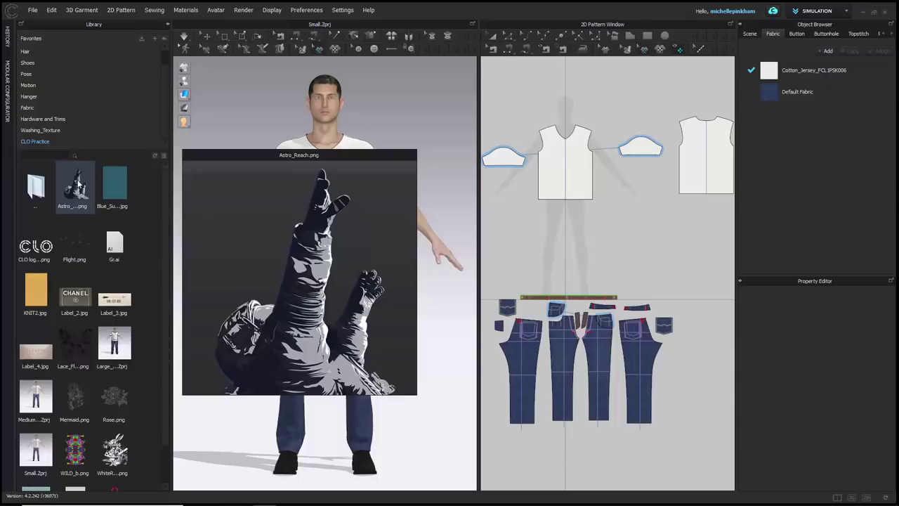
right_click(78, 184)
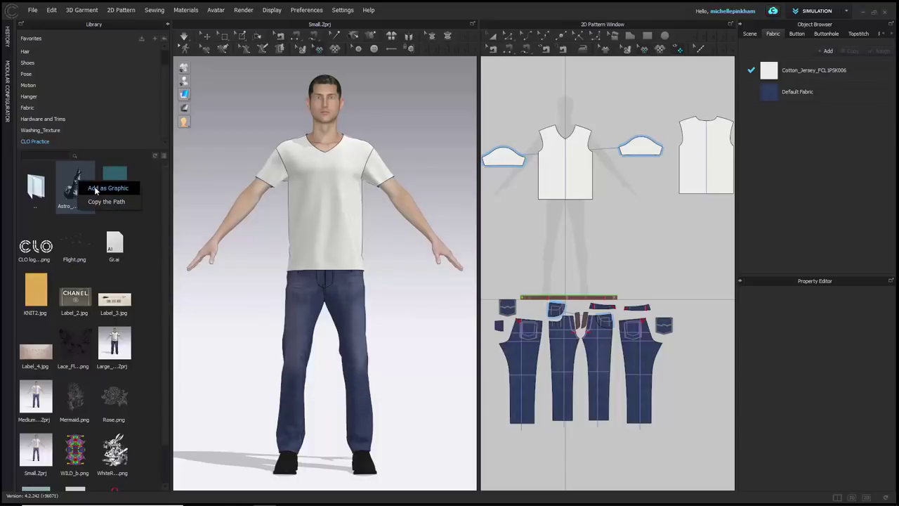
click(98, 188)
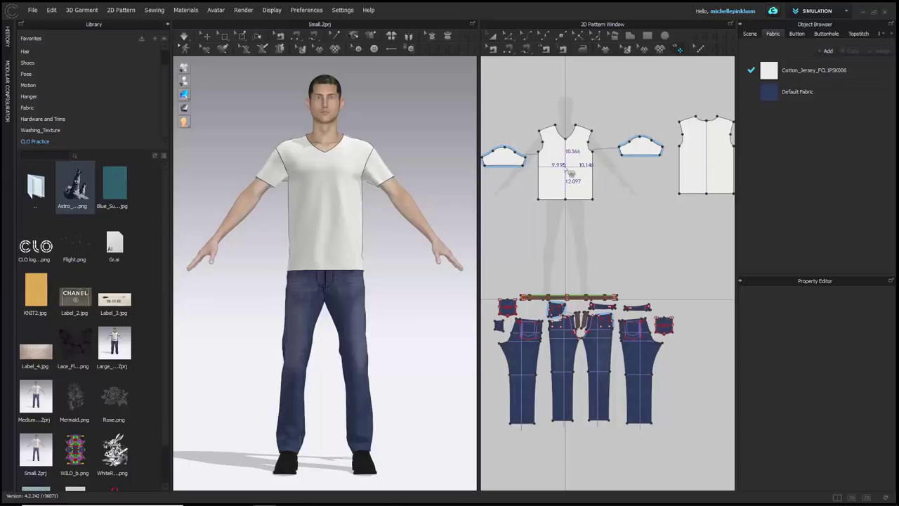
click(330, 210)
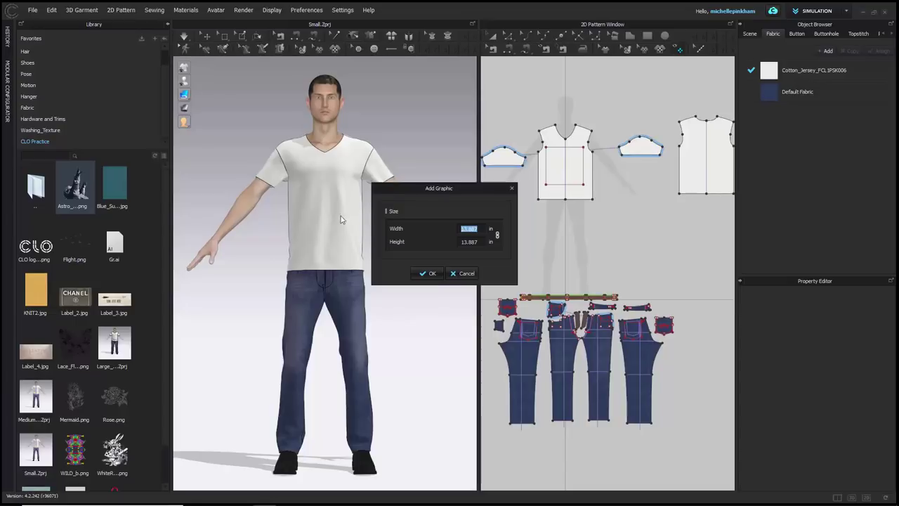
drag(459, 191, 496, 89)
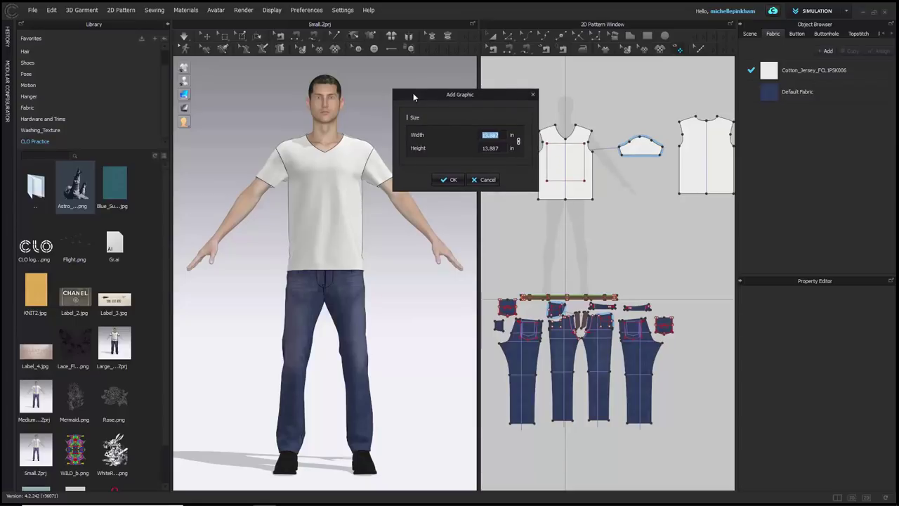
drag(414, 97, 410, 72)
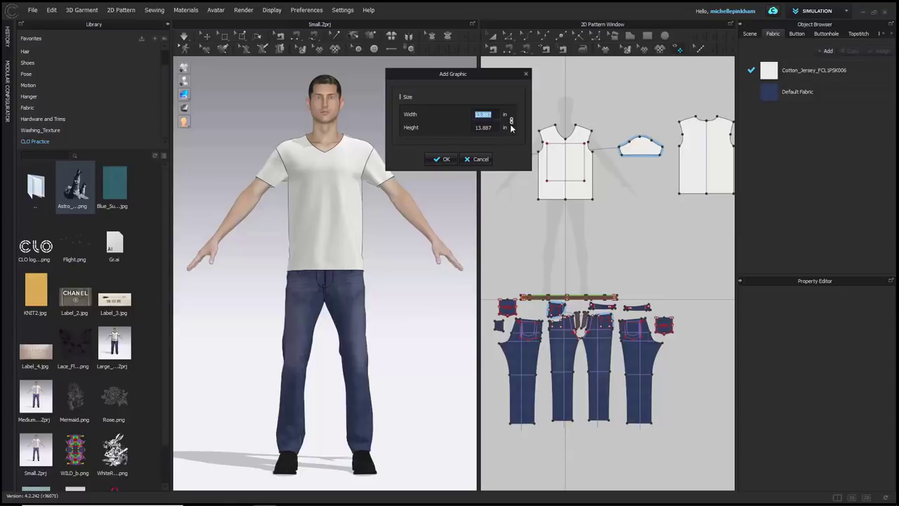
click(445, 159)
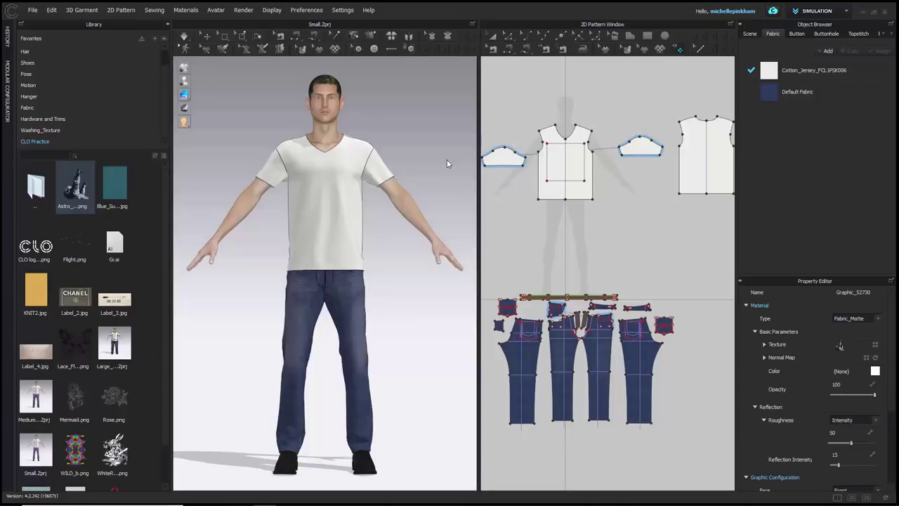
click(447, 163)
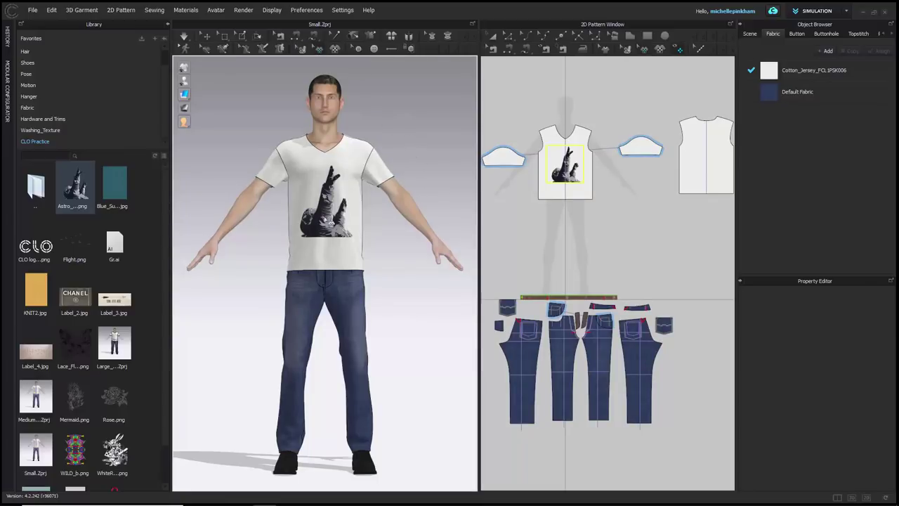
- Delete the astronaut graphic from the T-shirt's front
click(329, 222)
key(Delete)
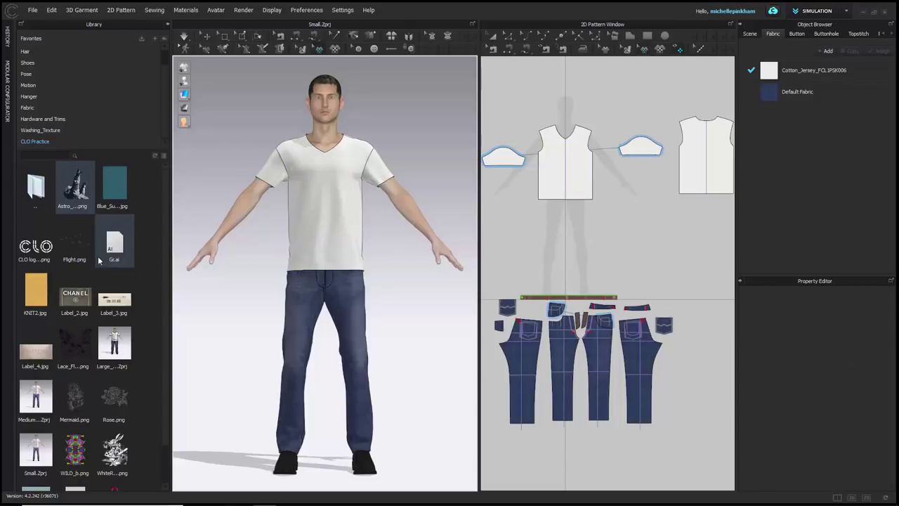
drag(114, 457, 338, 56)
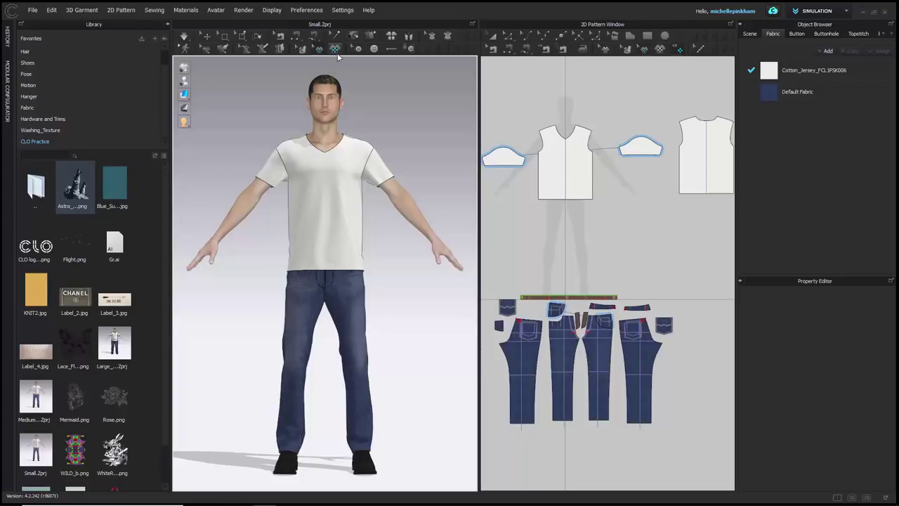
- Load tumblr_npqt4ta9sw1uva1aco1_500.png from the Graphics Practice folder as a graphic and pick its spot on the front T-shirt pattern
click(336, 49)
click(661, 54)
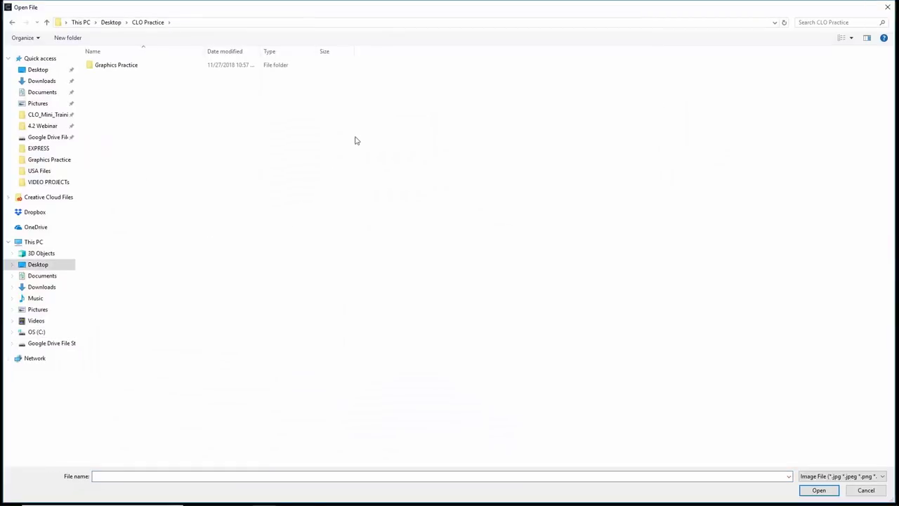
double_click(138, 65)
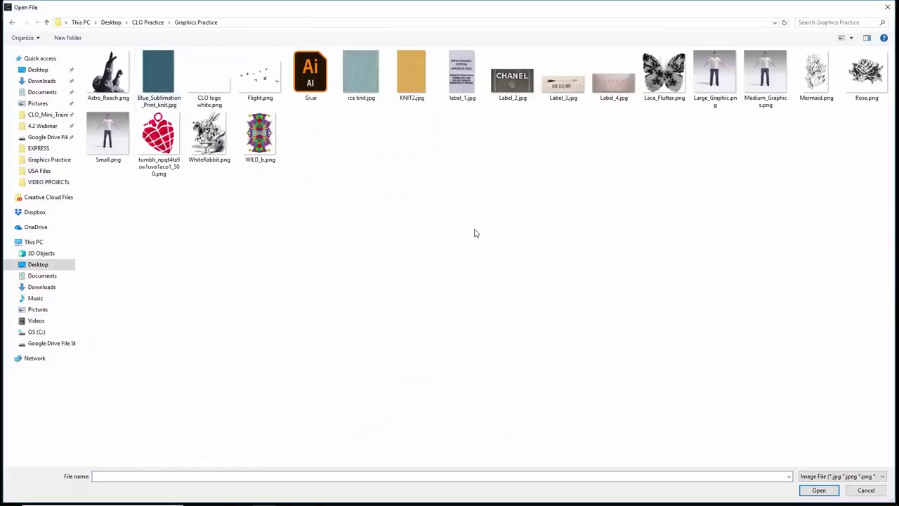
click(167, 142)
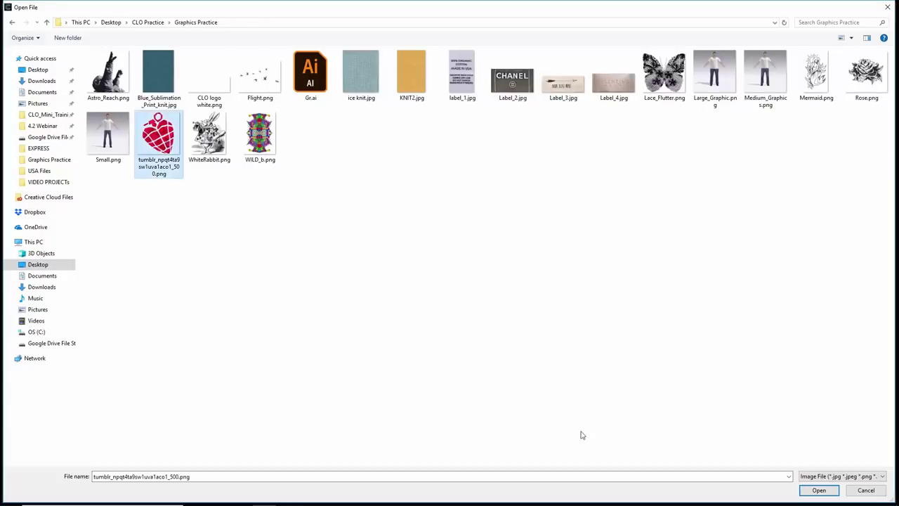
click(817, 491)
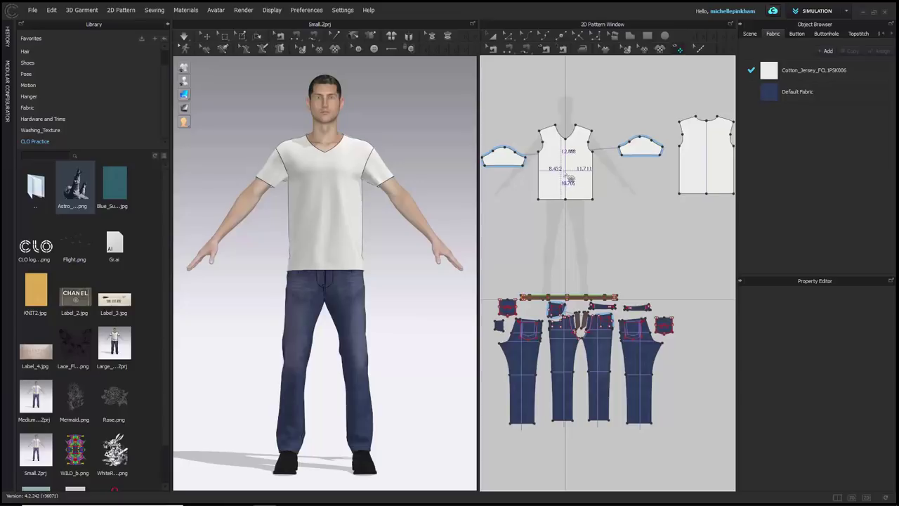
click(572, 172)
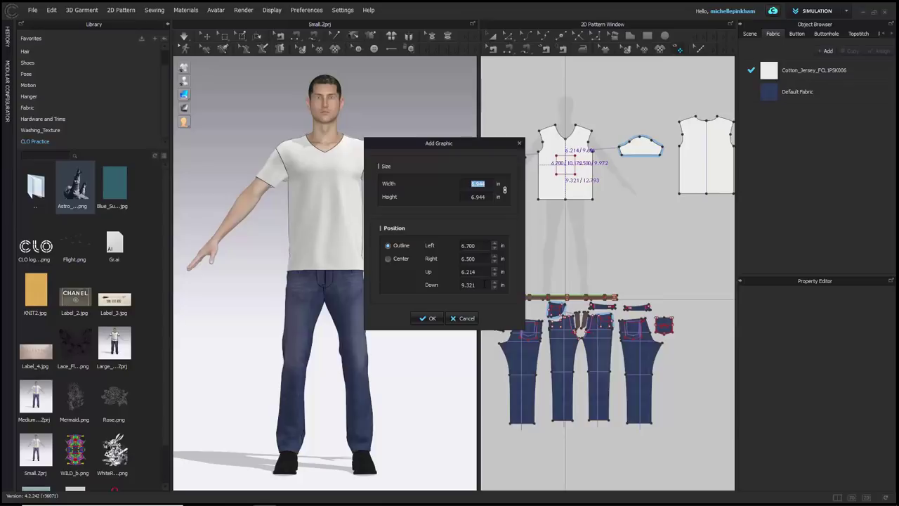
- Set the heart graphic's outline position to 2 in down, replacing that with 5 in up
click(486, 284)
text(2)
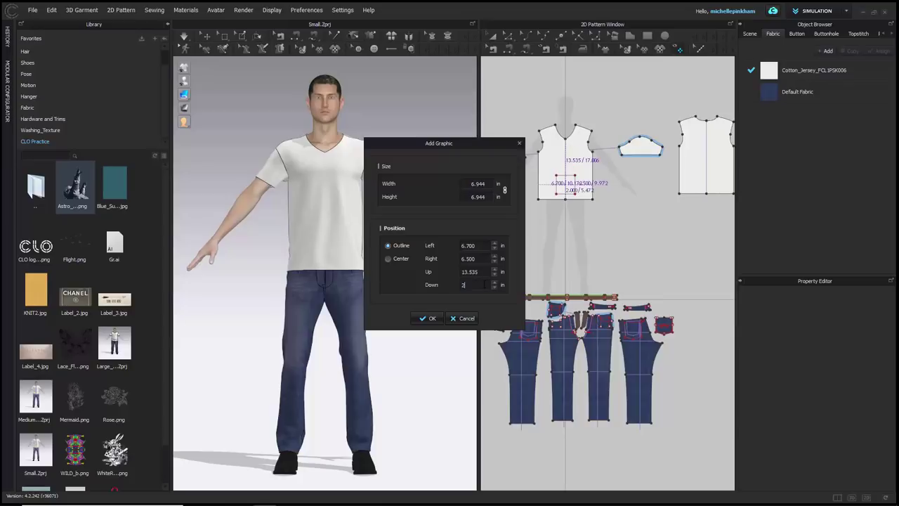
click(477, 271)
text(12)
double_click(478, 271)
text(5)
- Try a 2 in right outline distance for the heart graphic, set the left distance to 2 in, and place it
click(479, 259)
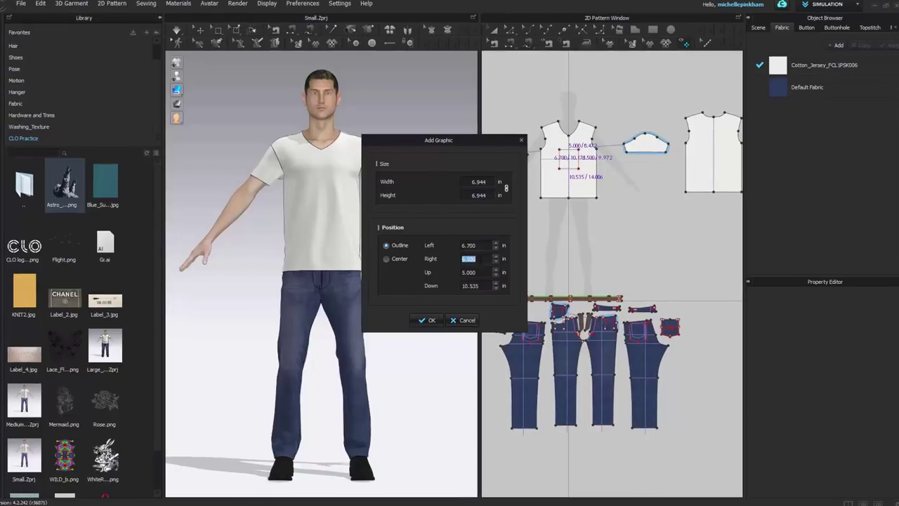
text(2)
click(469, 245)
text(2)
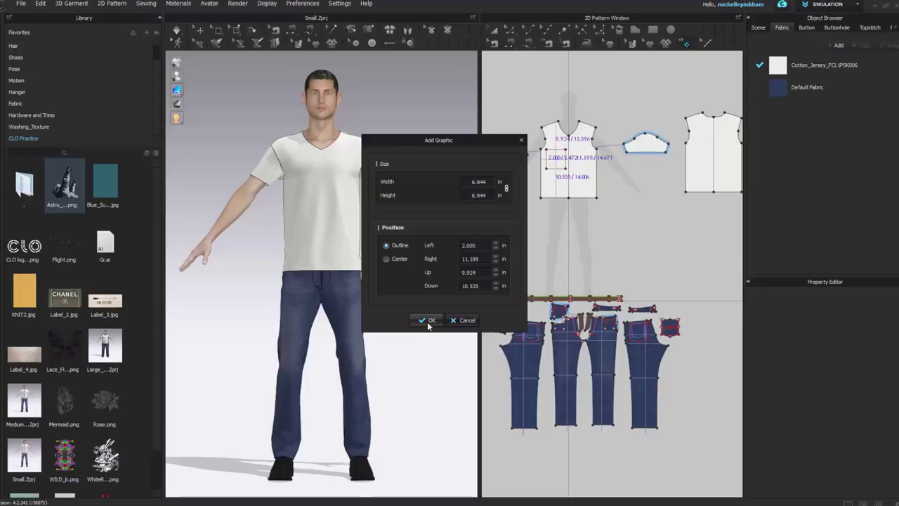
click(427, 320)
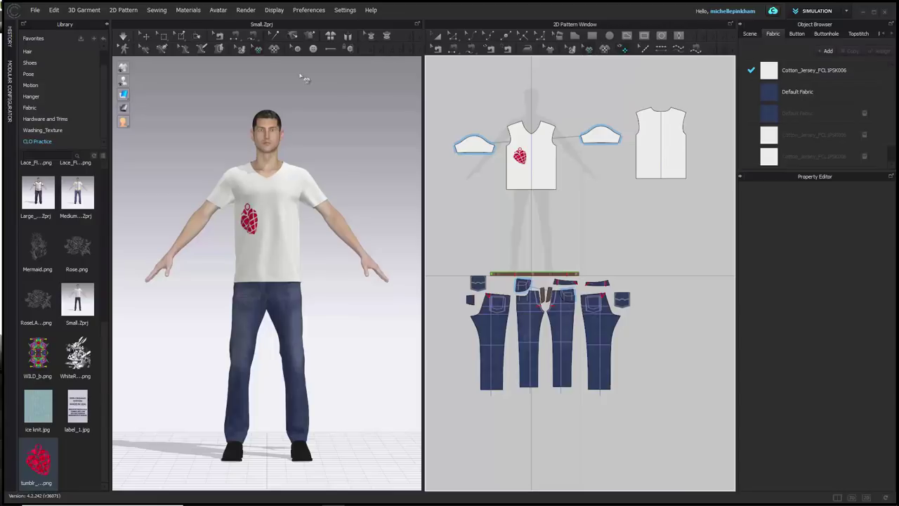
- Select the heart graphic with Transform Graphic and scale it up freehand in two stages on the 2D front pattern
click(261, 50)
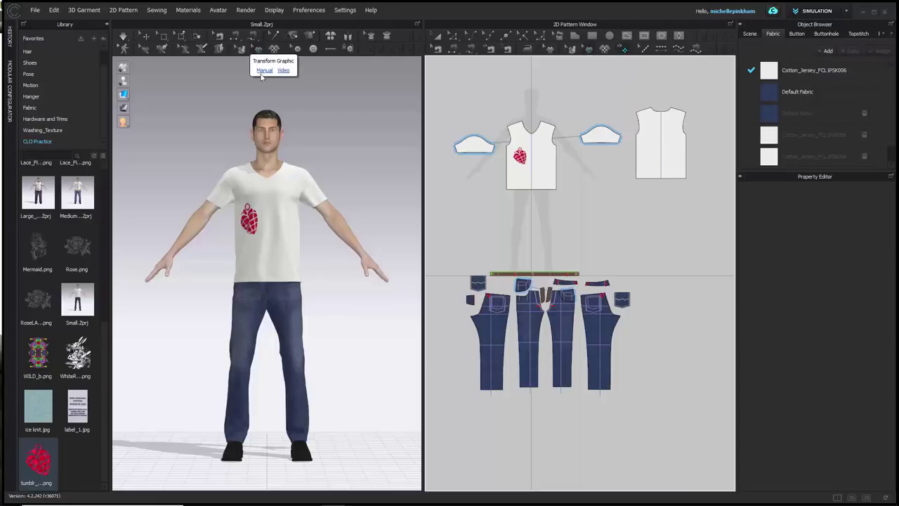
click(261, 230)
right_drag(290, 246, 330, 248)
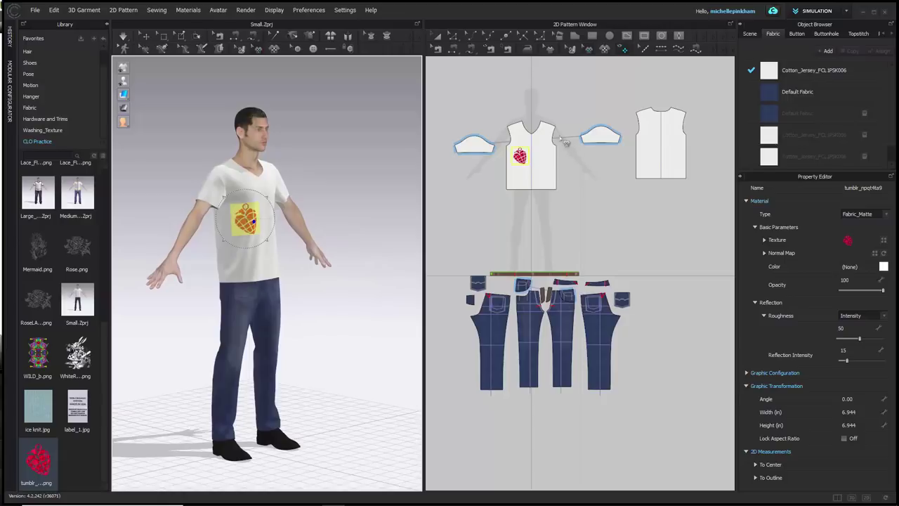
scroll(274, 209, up, 2)
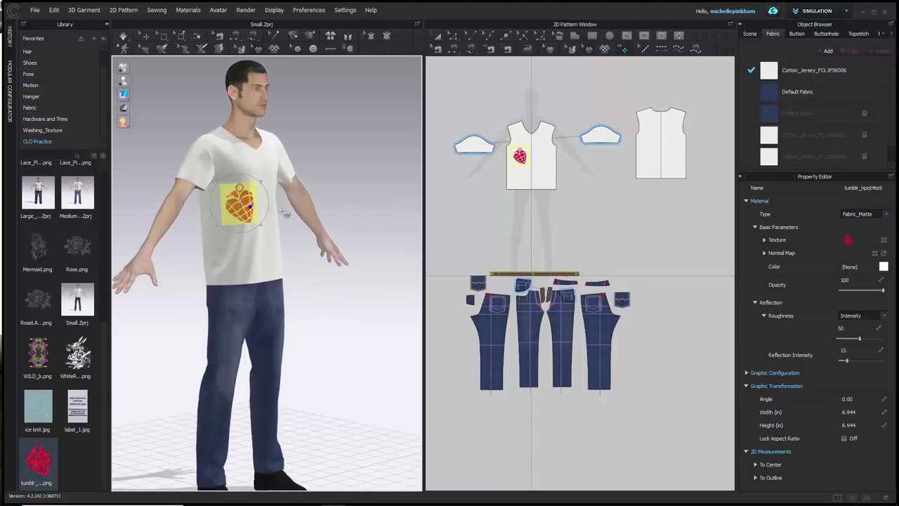
click(608, 218)
scroll(546, 180, up, 5)
middle_drag(574, 204, 615, 301)
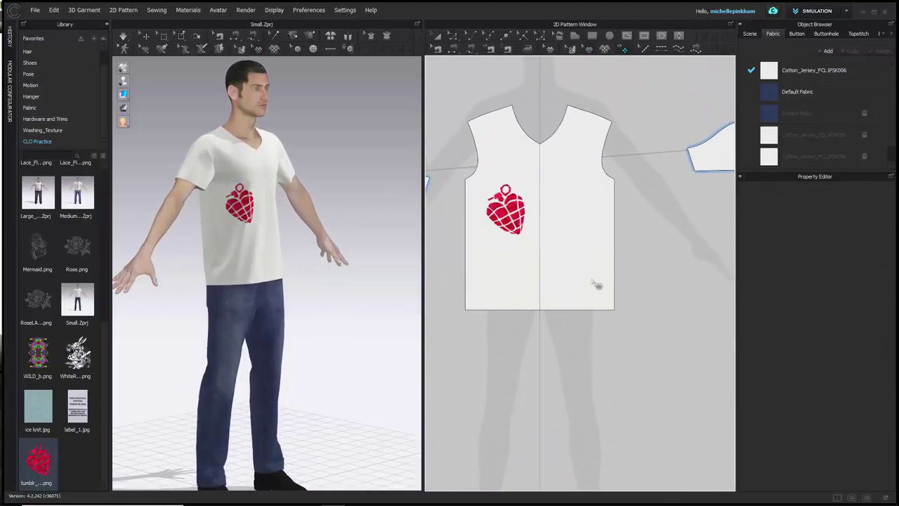
drag(422, 142, 378, 151)
click(482, 203)
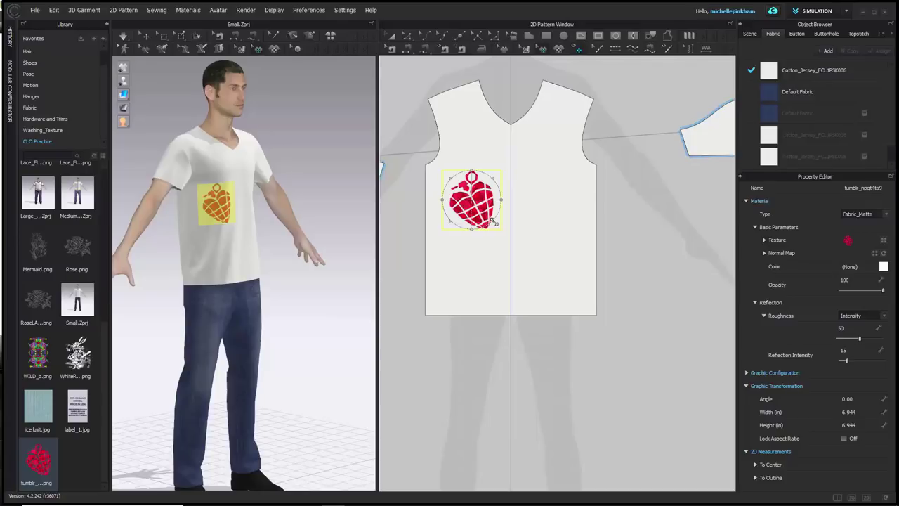
drag(494, 222, 485, 240)
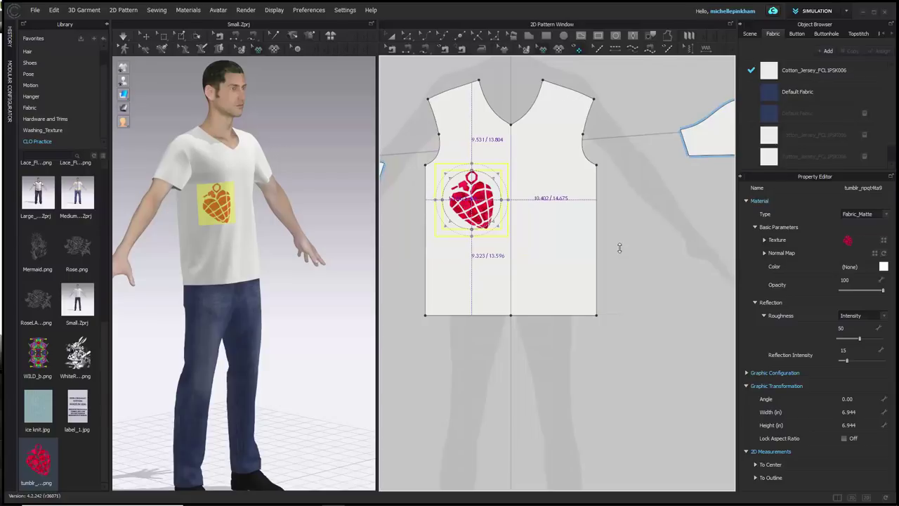
click(300, 185)
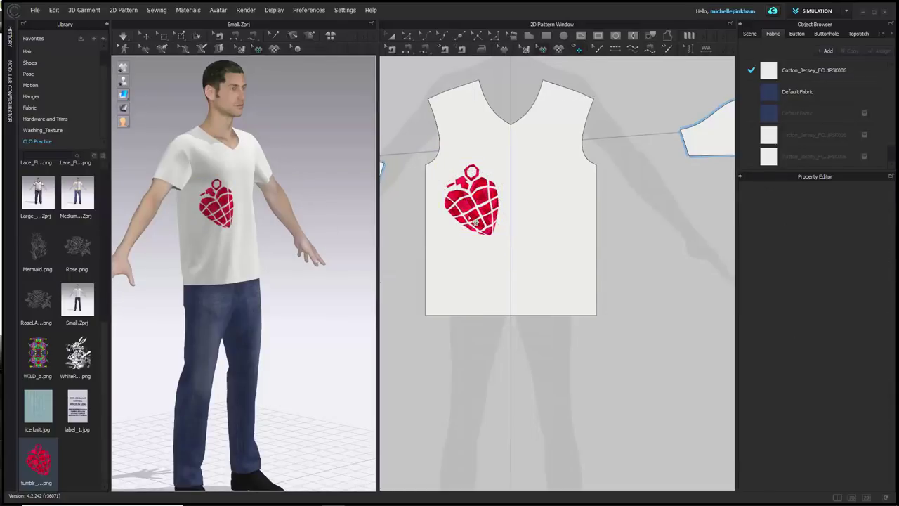
click(476, 222)
mouse_move(493, 221)
mouse_down()
mouse_move(501, 238)
mouse_move(488, 216)
mouse_move(497, 224)
mouse_up()
- Resize the heart graphic on the 3D T-shirt to about 11.9 in wide and scale it down on the 2D pattern
click(244, 275)
scroll(245, 276, up, 3)
click(231, 173)
drag(212, 166, 227, 182)
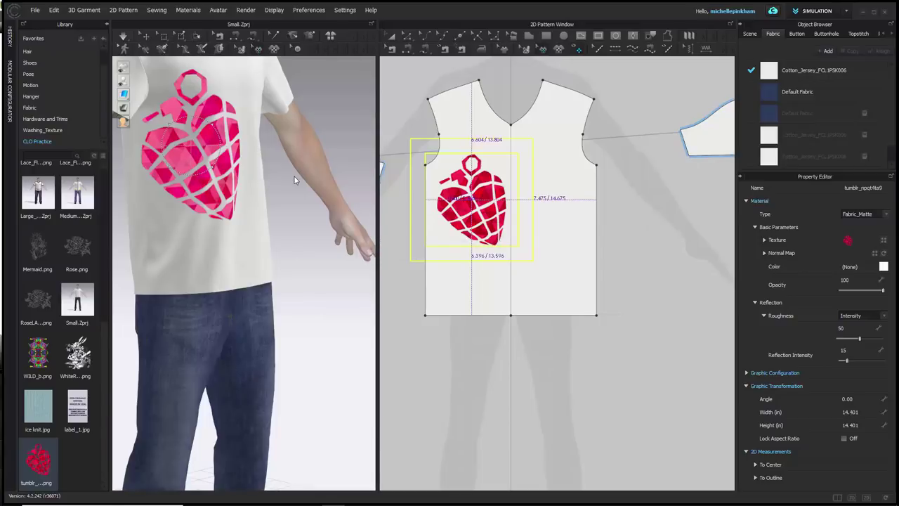
middle_drag(280, 185, 299, 217)
drag(235, 158, 250, 184)
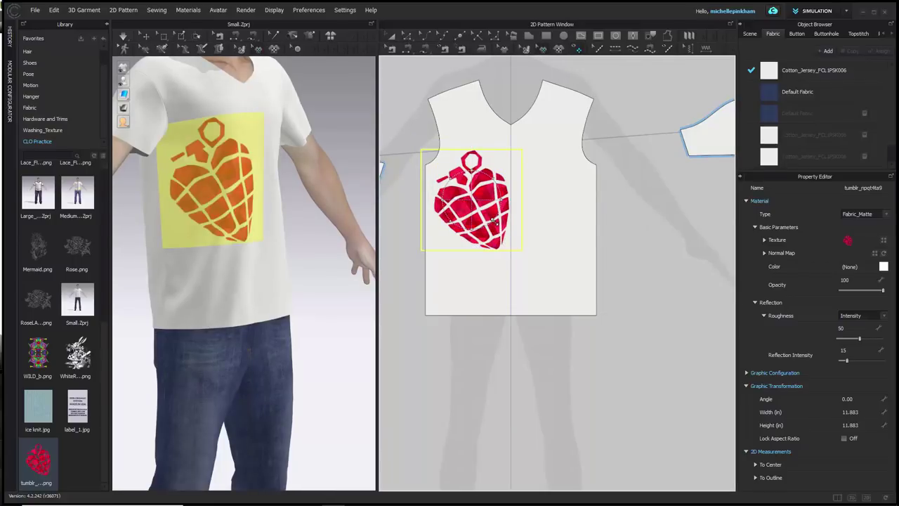
mouse_move(494, 221)
mouse_down()
mouse_move(508, 234)
mouse_move(488, 215)
mouse_up()
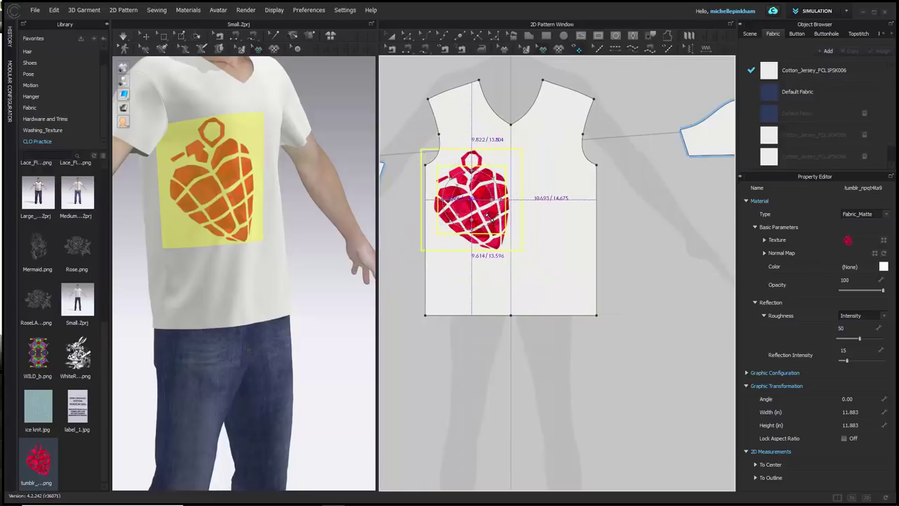
- Try scaling the heart graphic proportionally by percentage, first to 45% and then to 55% for both width and height
right_click(487, 217)
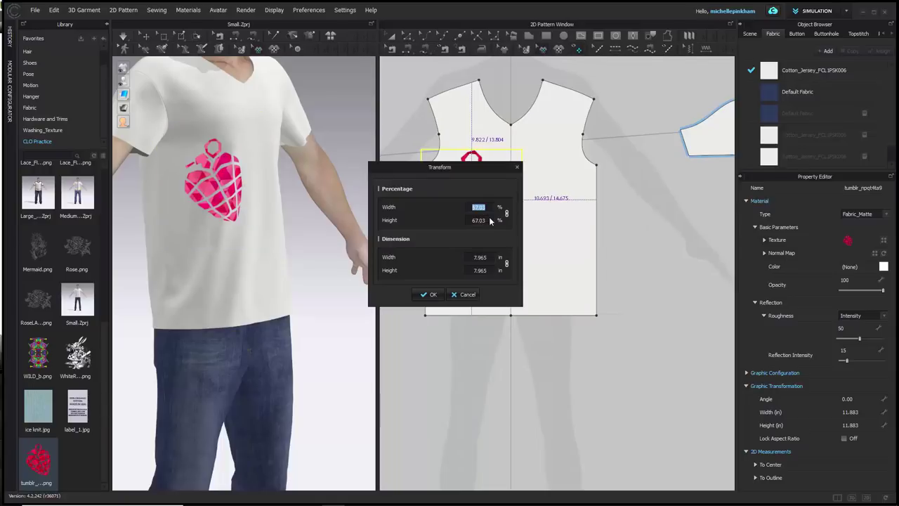
drag(473, 175, 376, 220)
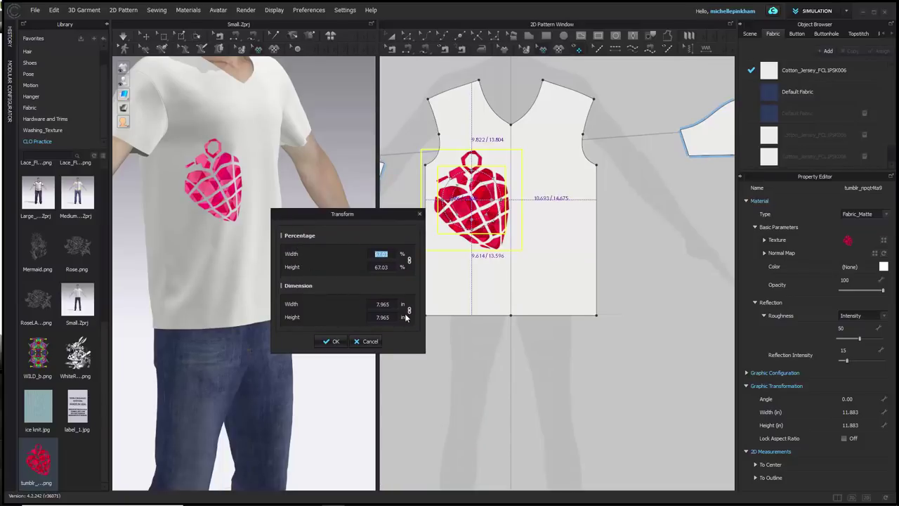
click(410, 261)
click(411, 262)
key(Tab)
text(45)
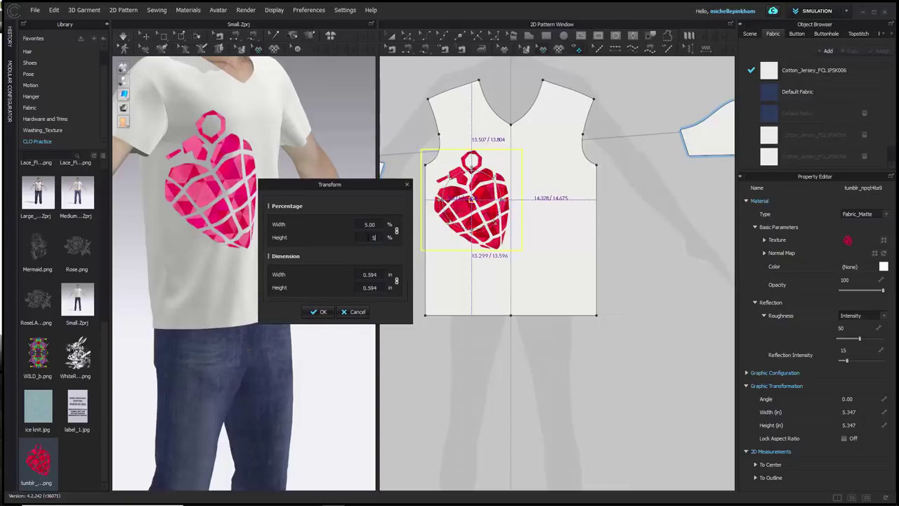
text(5)
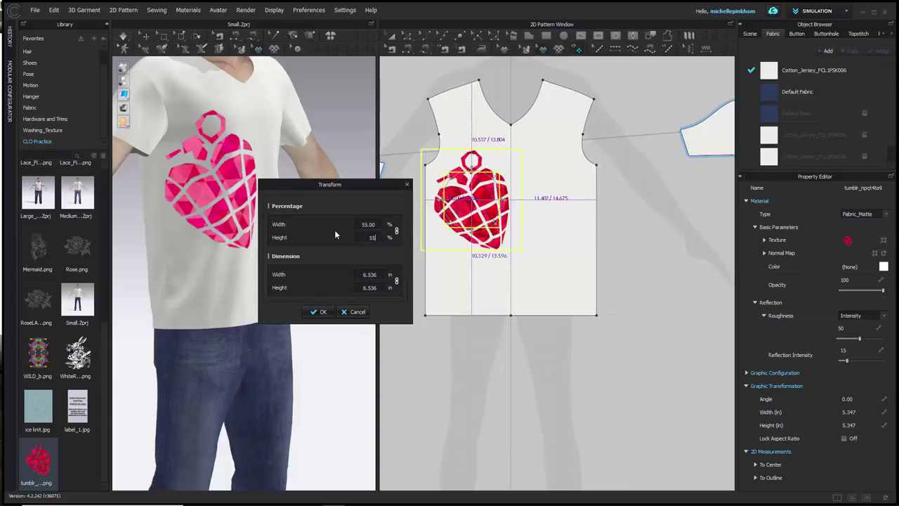
- Try a non-proportional 25% height with the width at 55% for the heart graphic, and cancel the transform
click(371, 275)
click(372, 238)
text(25)
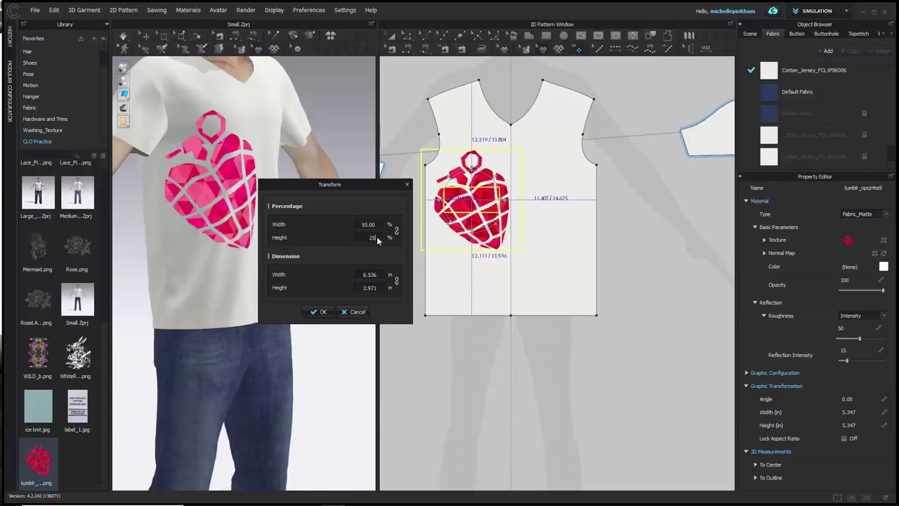
click(351, 312)
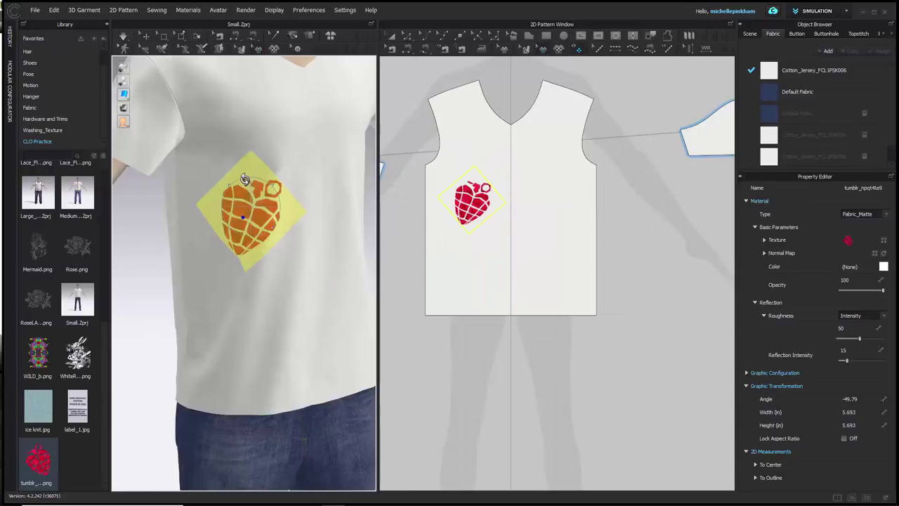
- Rotate the heart graphic freehand in the 3D window and on the 2D front pattern to an angle of about -87°
drag(273, 189, 297, 217)
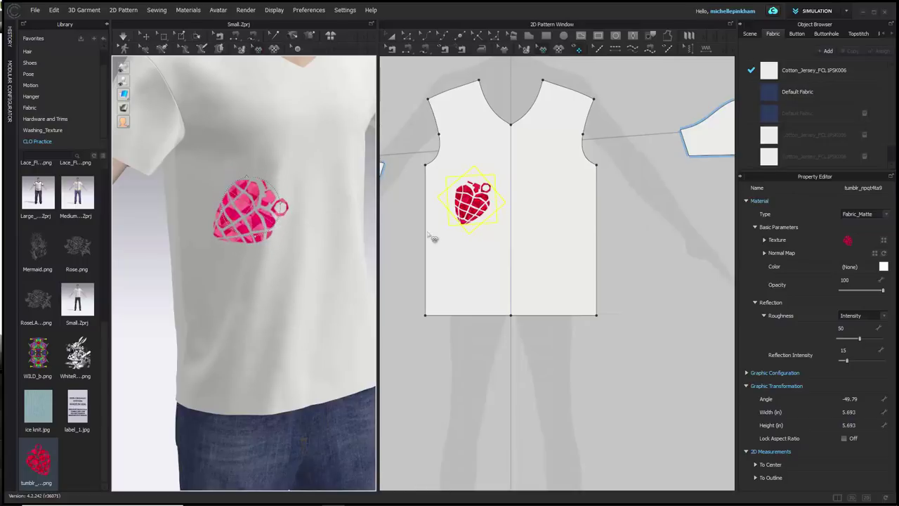
click(484, 211)
drag(501, 197, 501, 205)
right_click(502, 207)
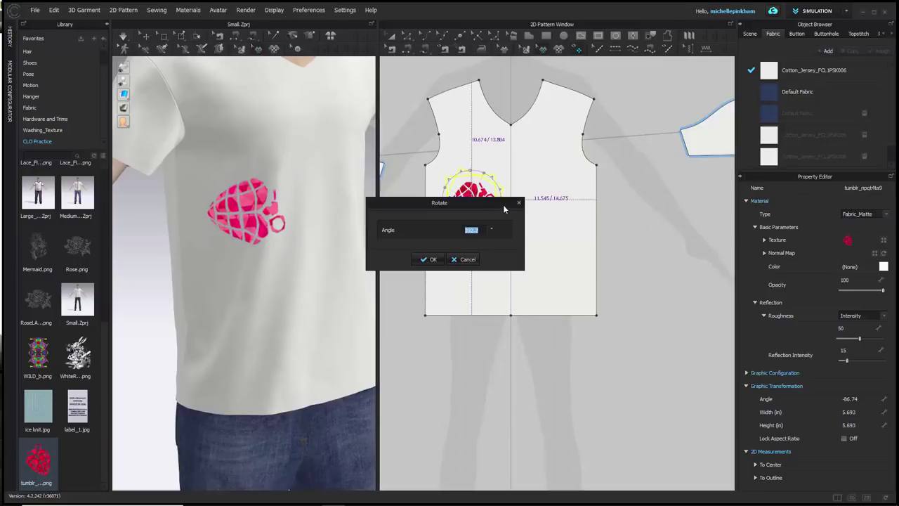
click(464, 259)
click(477, 208)
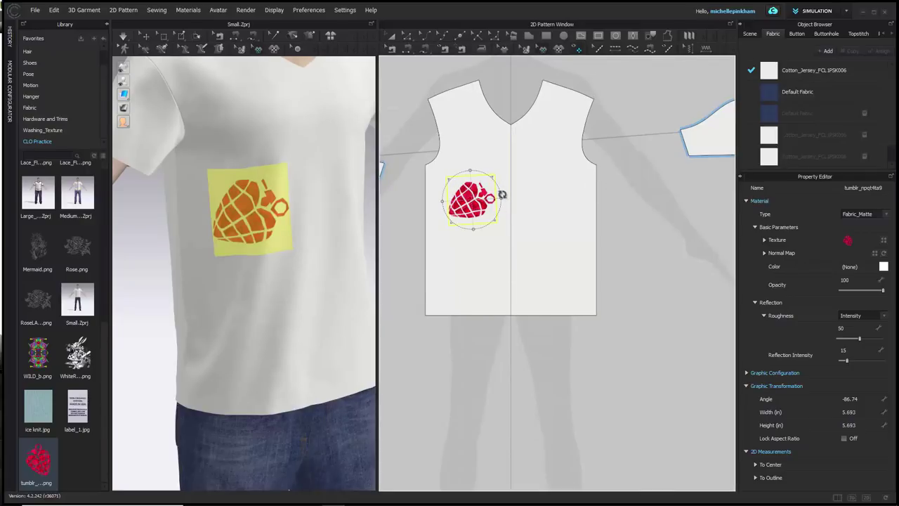
- Rotate the heart graphic on the 2D front pattern by exactly 20°
drag(502, 195, 645, 203)
right_click(495, 175)
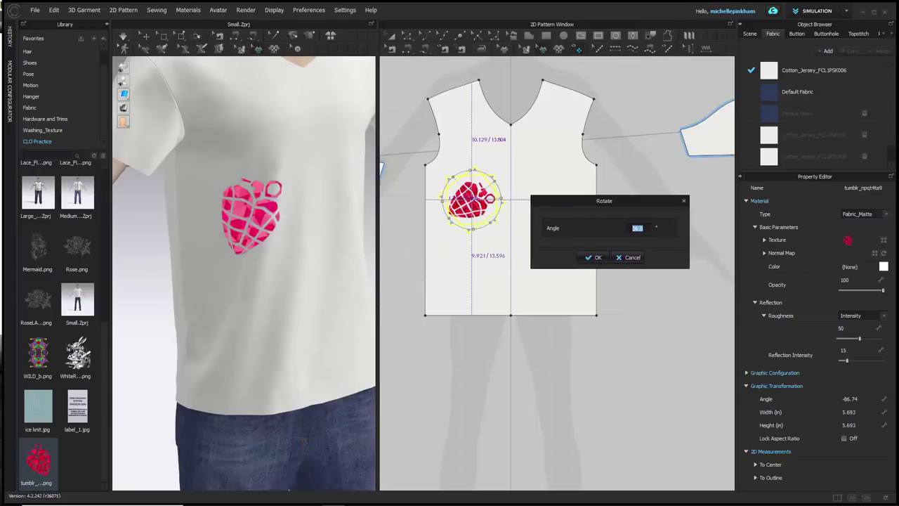
text(20)
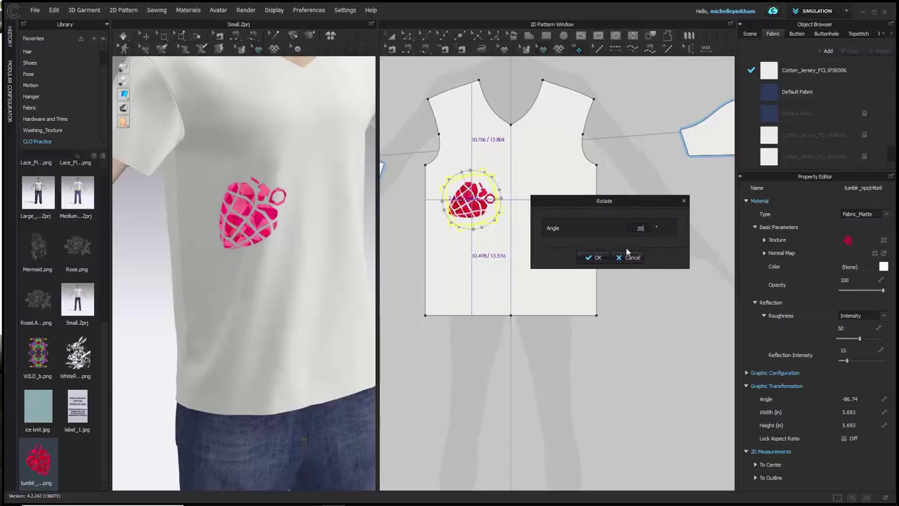
click(589, 259)
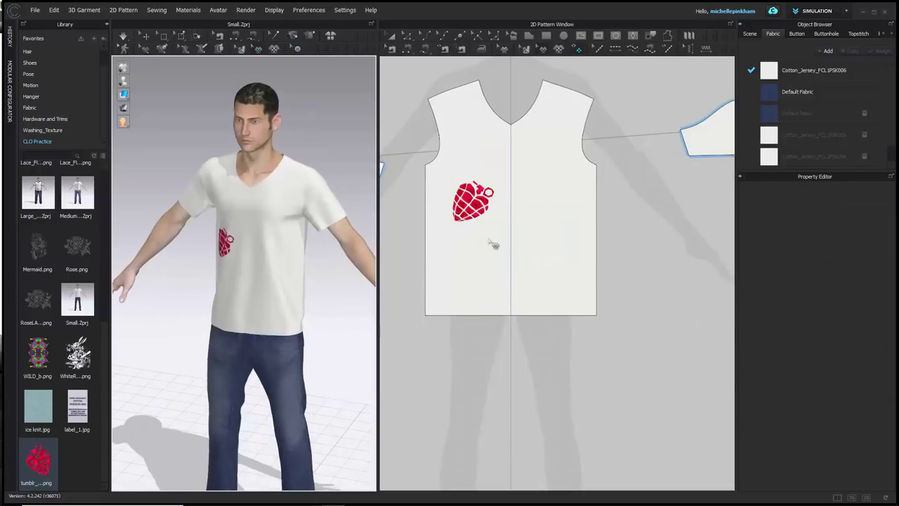
- Copy the heart graphic from the front pattern and paste it onto the upper back pattern, just left of the center line
scroll(525, 232, down, 3)
scroll(483, 233, down, 1)
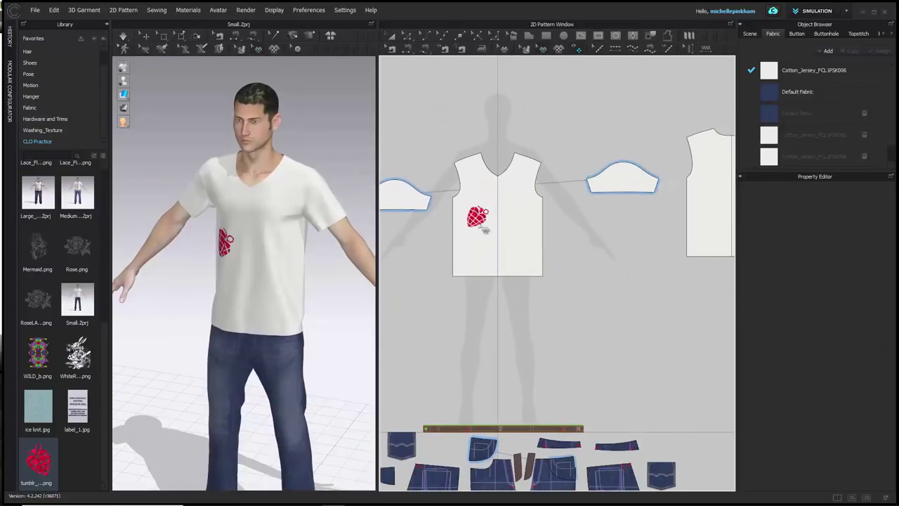
key(2)
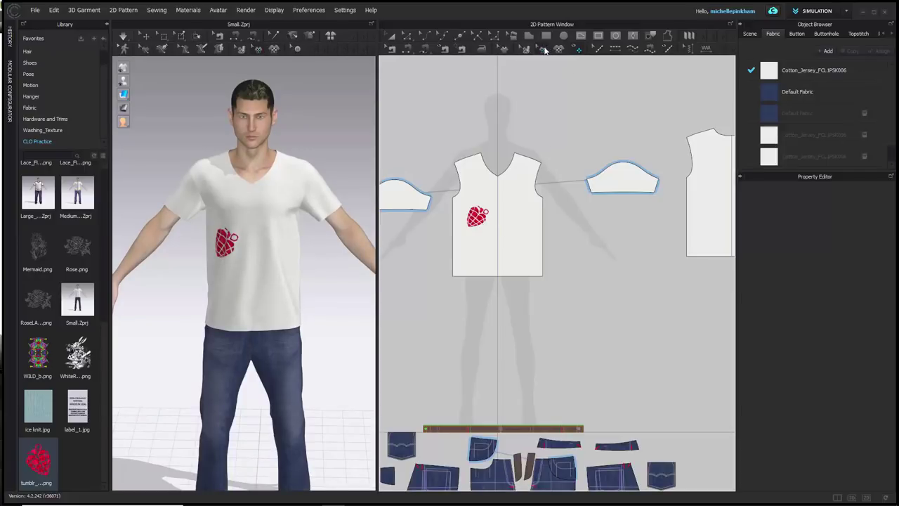
click(545, 50)
click(479, 217)
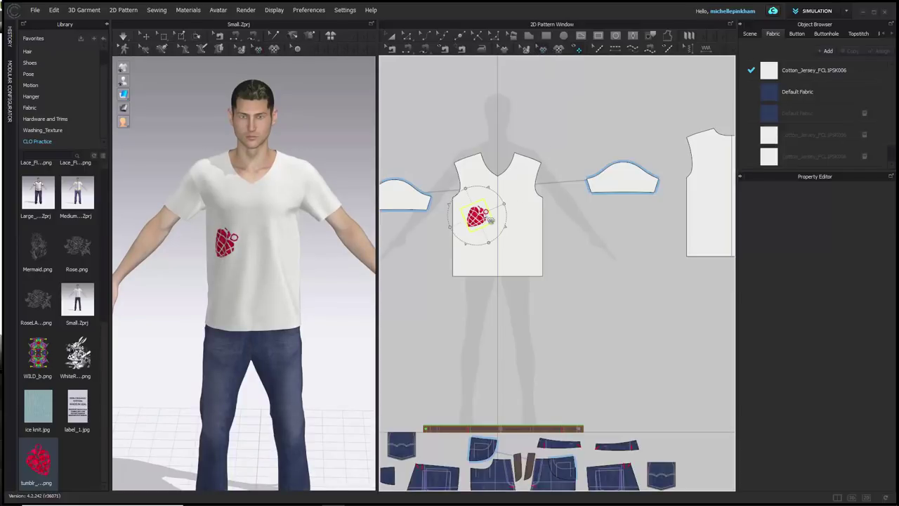
right_click(490, 219)
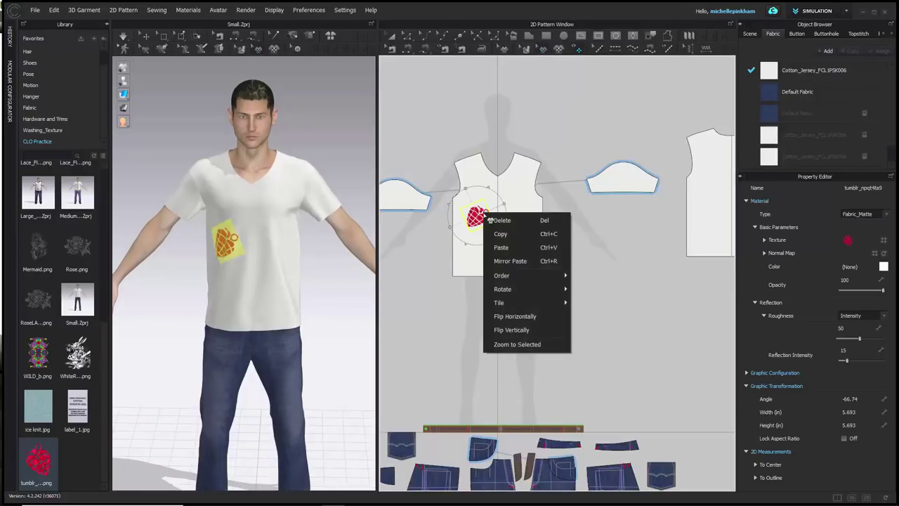
click(527, 234)
right_click(491, 225)
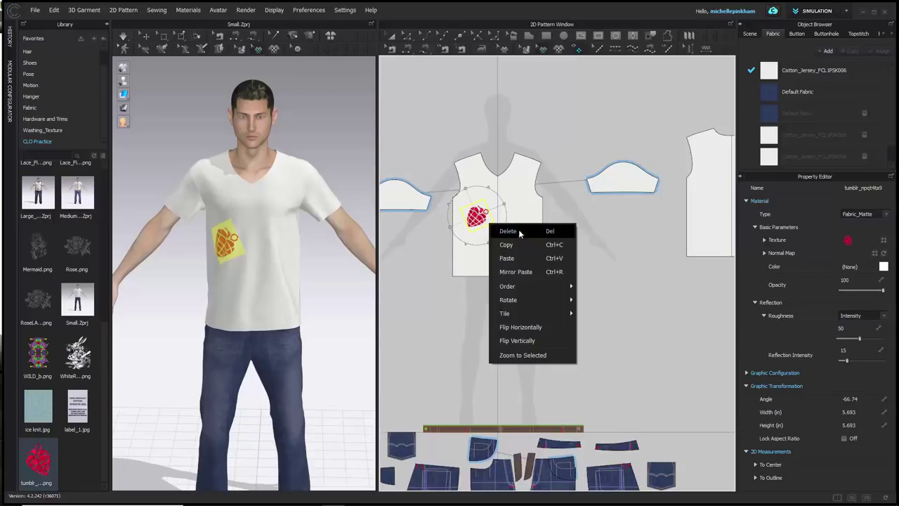
click(521, 255)
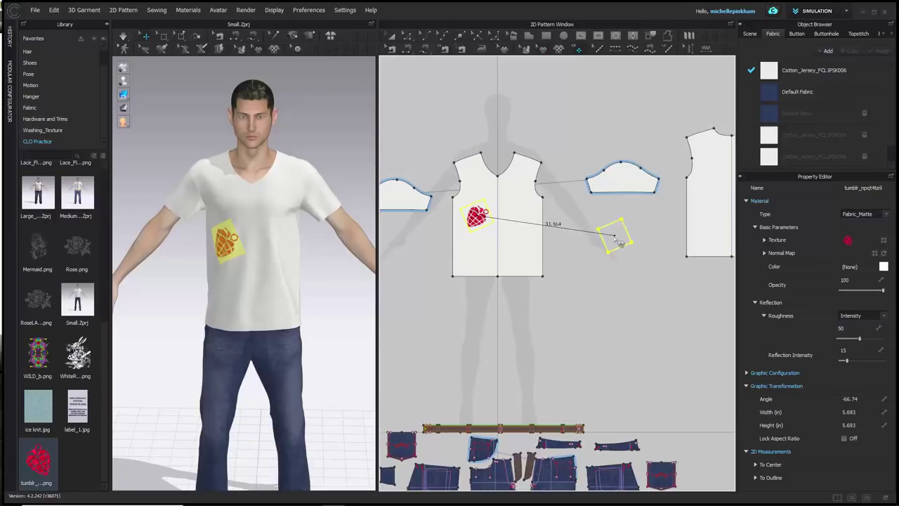
scroll(645, 224, down, 2)
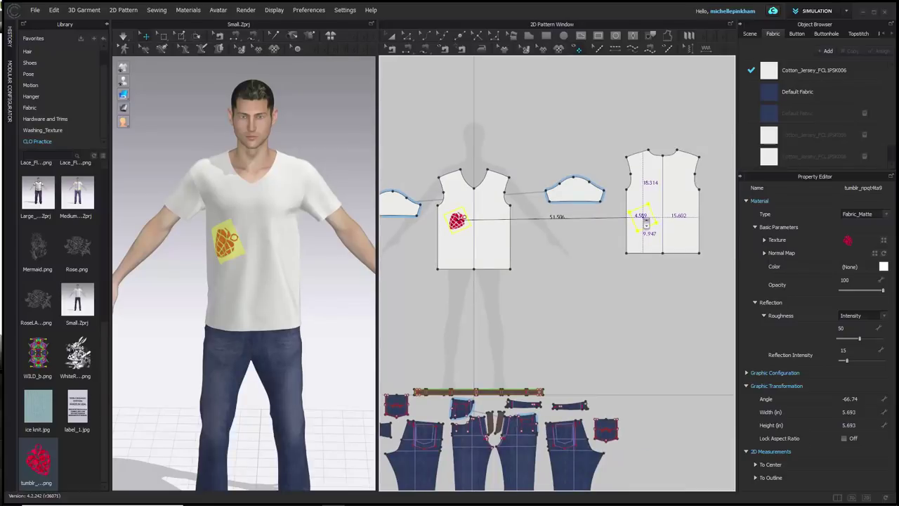
click(659, 184)
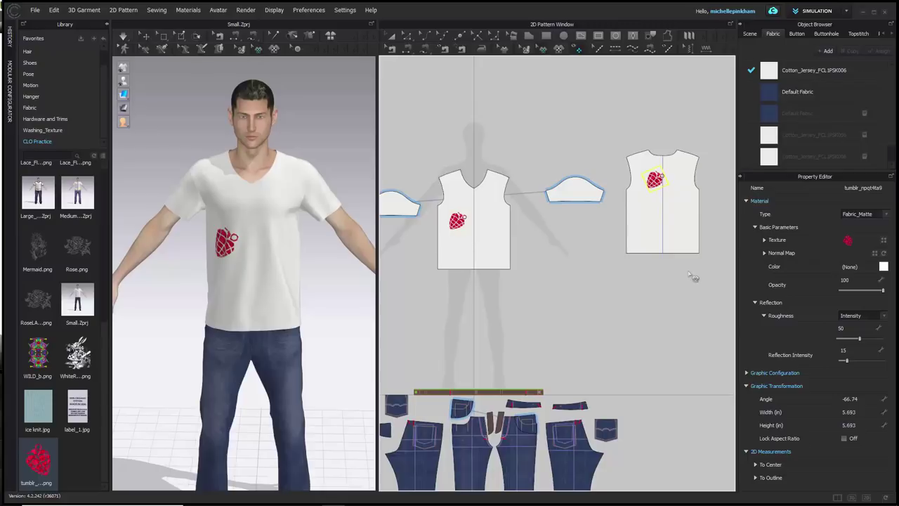
right_drag(322, 245, 313, 141)
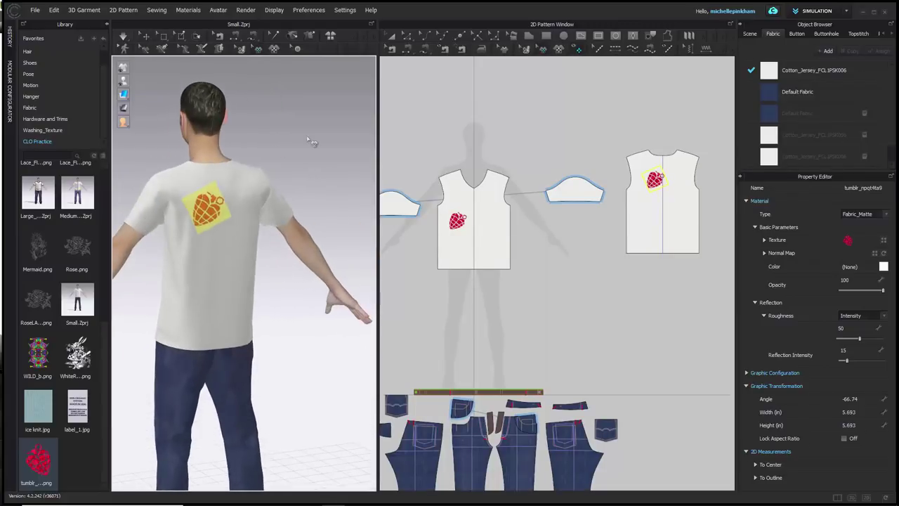
click(323, 174)
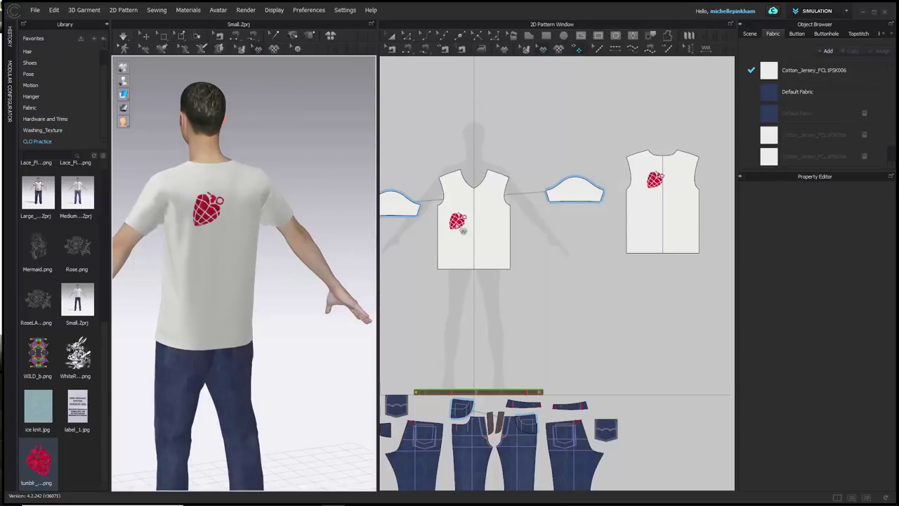
click(463, 231)
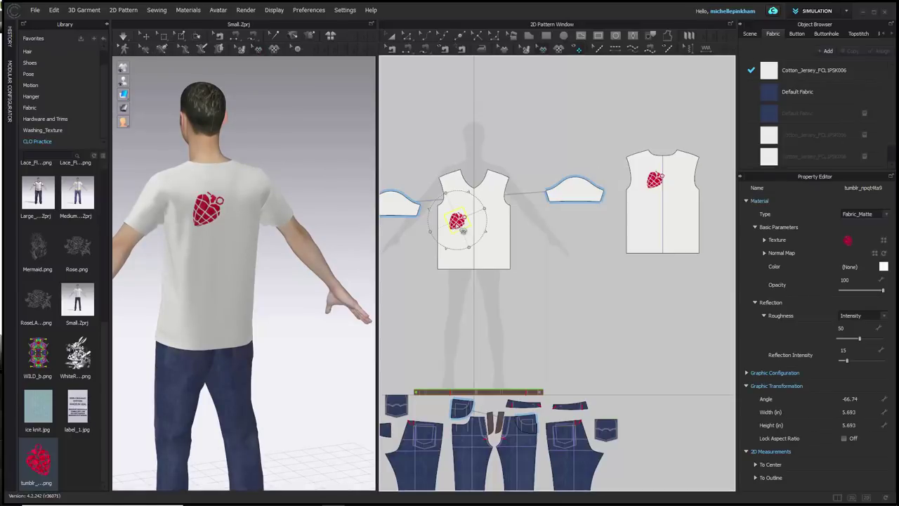
right_click(458, 224)
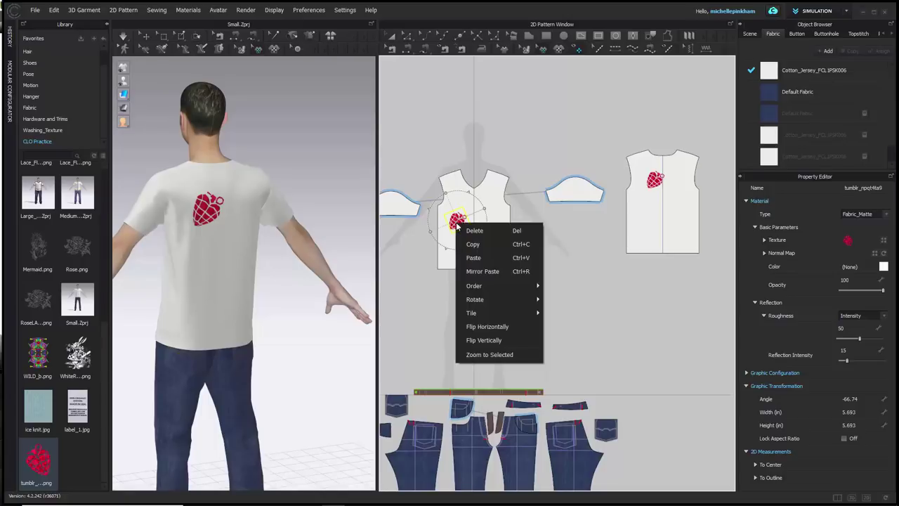
click(531, 258)
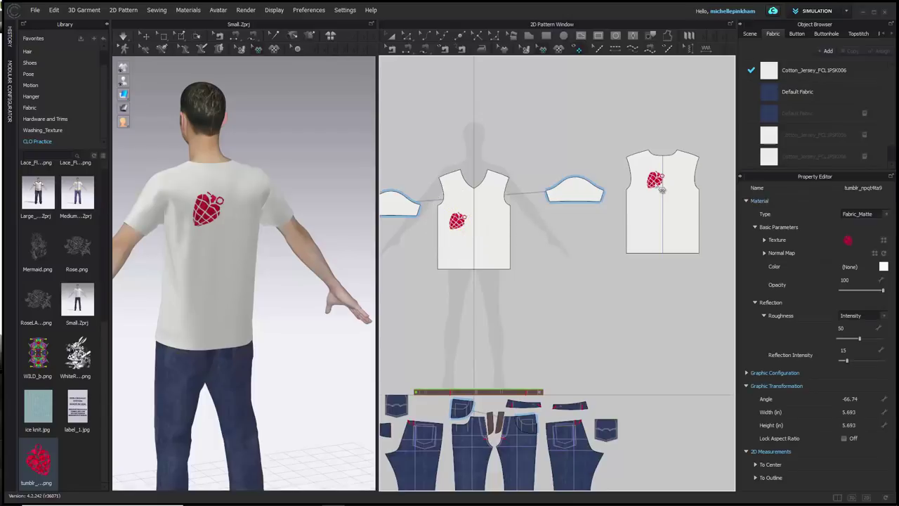
- Copy the heart graphic from the back pattern and paste it in the middle of the sleeve pattern between front and back
click(662, 190)
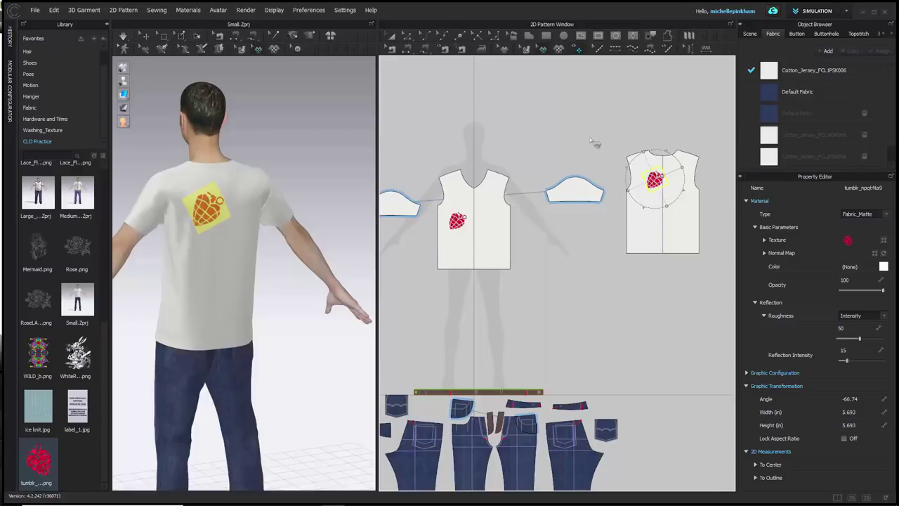
key(z)
key(ctrl+v)
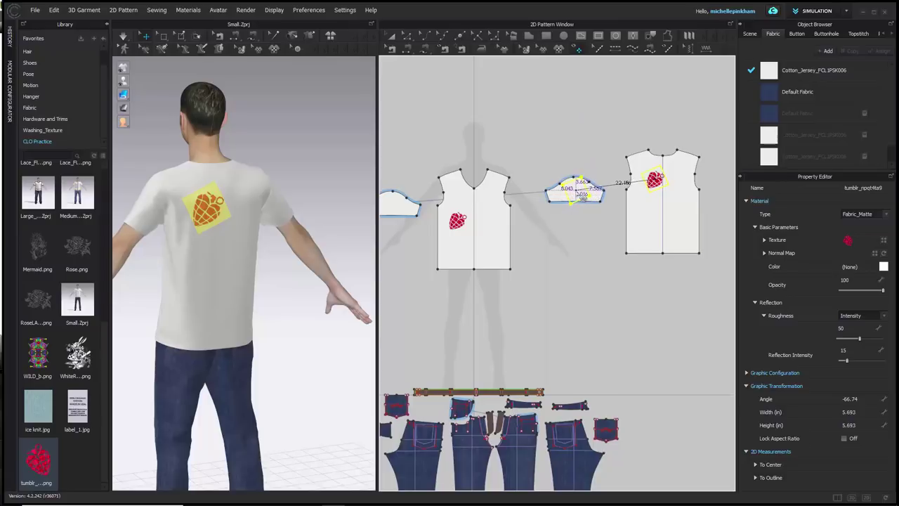
click(576, 188)
click(582, 142)
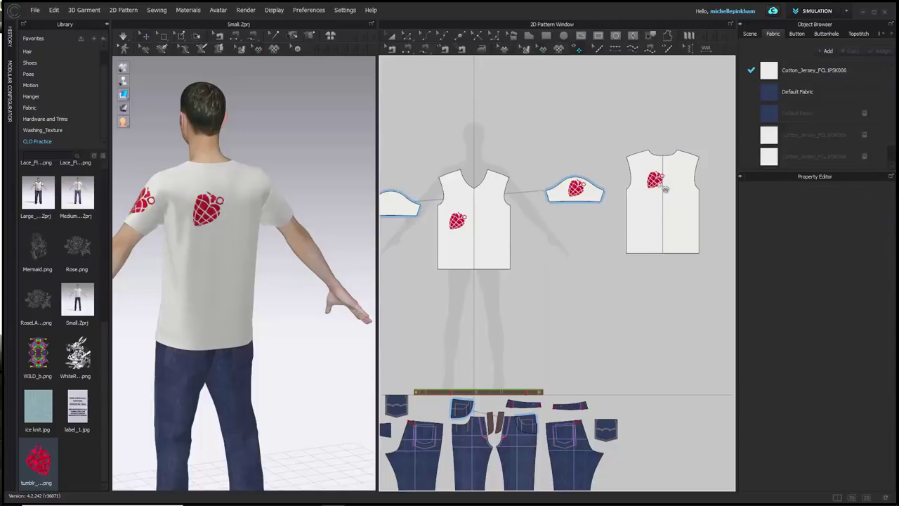
- Try to move the heart graphic from the back pattern by dropping it outside the patterns
drag(653, 180, 496, 239)
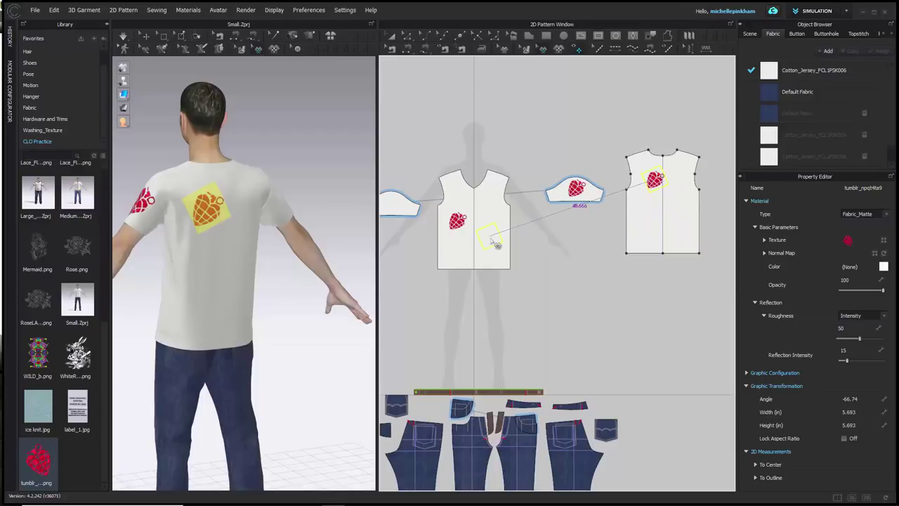
click(601, 245)
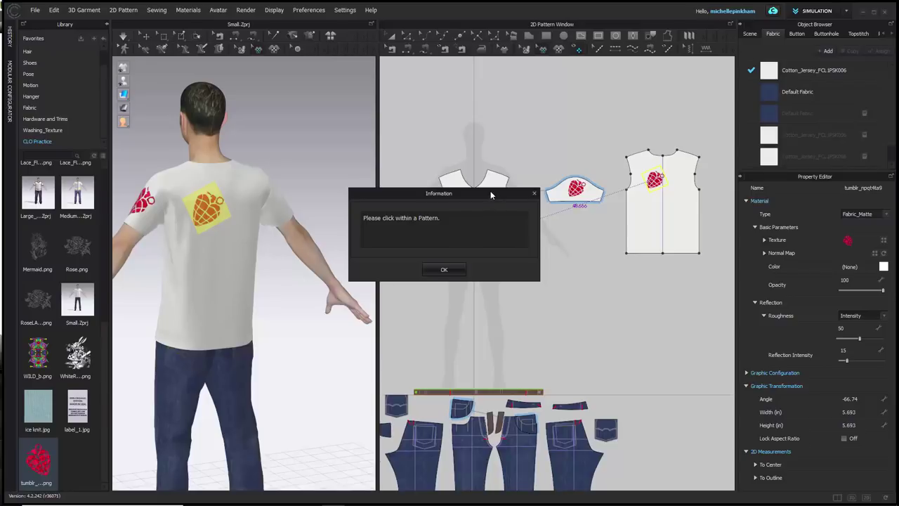
- Delete the heart graphic from the sleeve pattern
right_drag(260, 274, 280, 279)
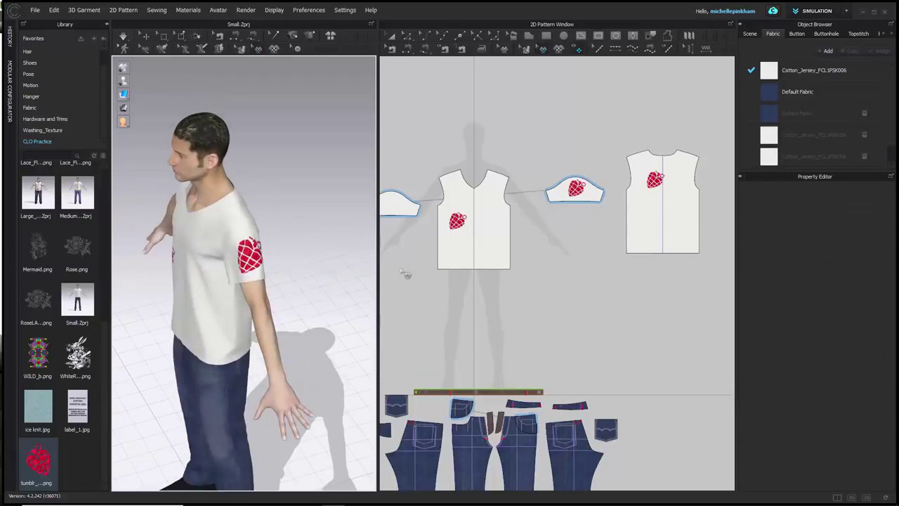
click(580, 188)
right_click(579, 187)
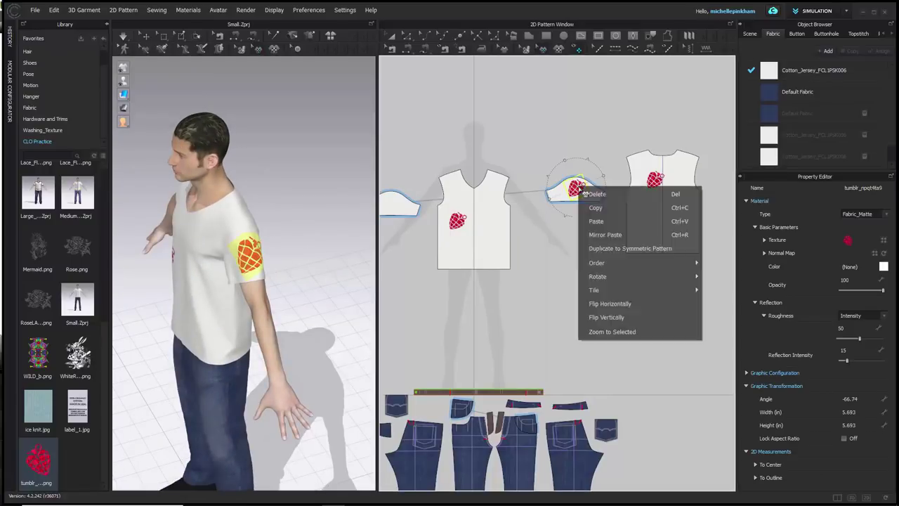
click(591, 123)
click(589, 190)
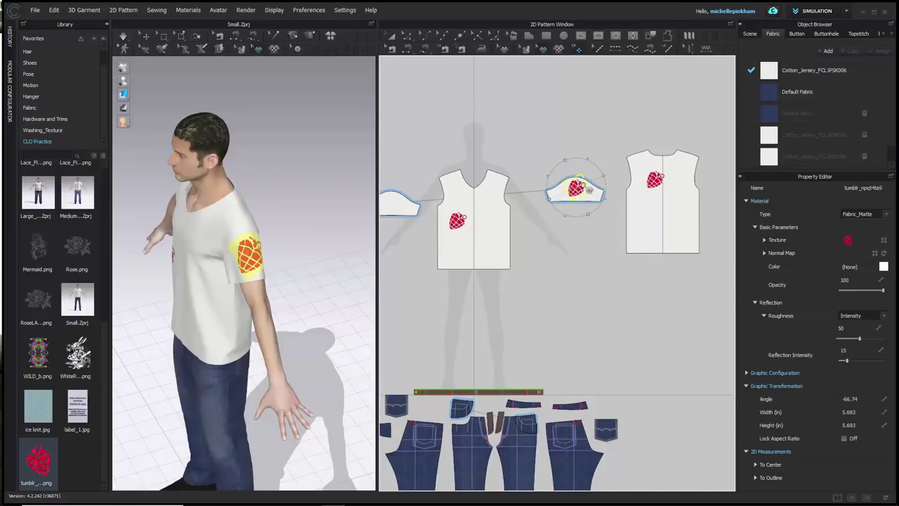
key(Delete)
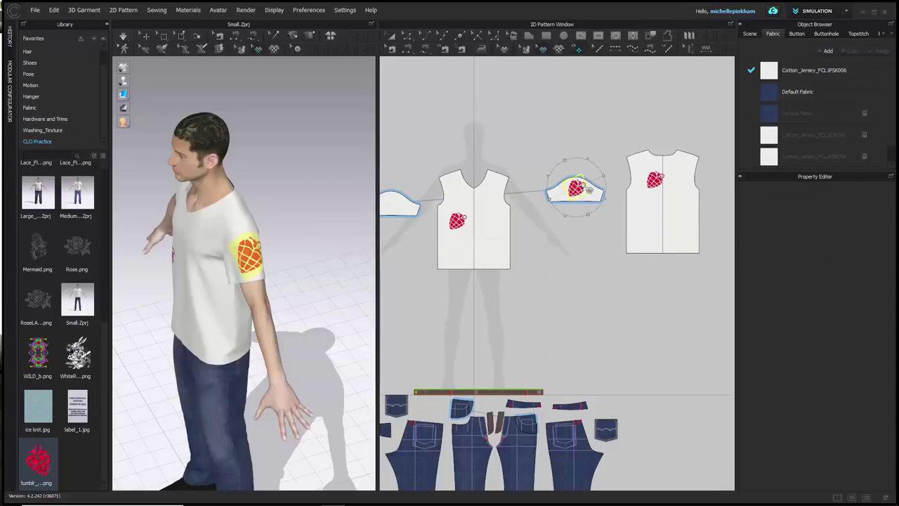
right_drag(330, 295, 368, 209)
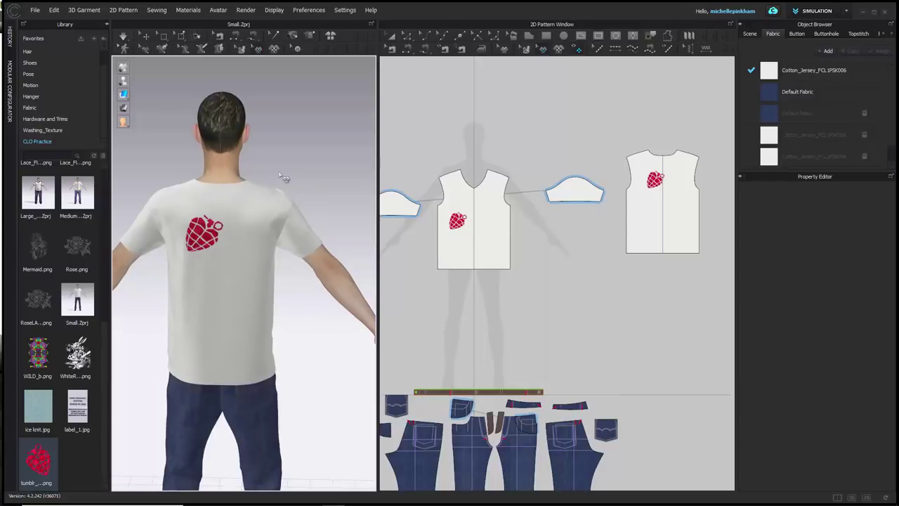
- Add label_1.jpg as a graphic on the back pattern, on the center line just below the neckline, keeping the default size
scroll(36, 316, up, 5)
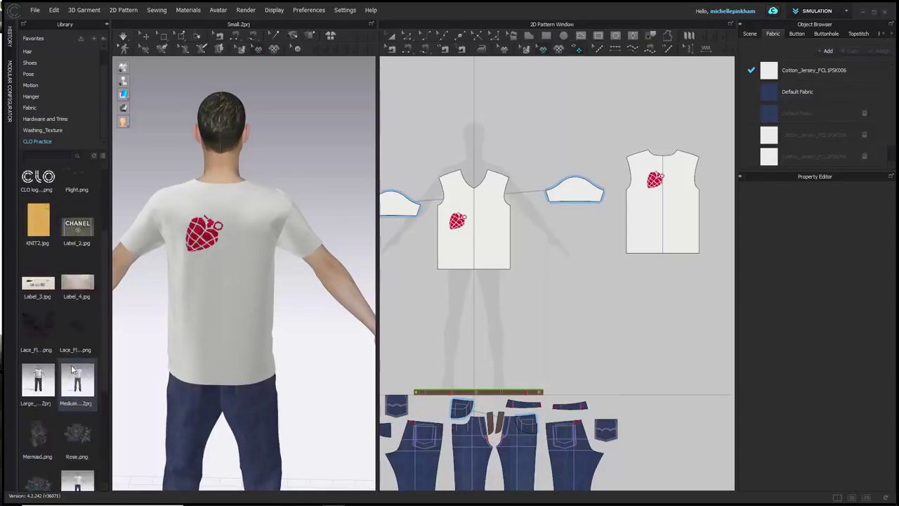
scroll(57, 316, down, 5)
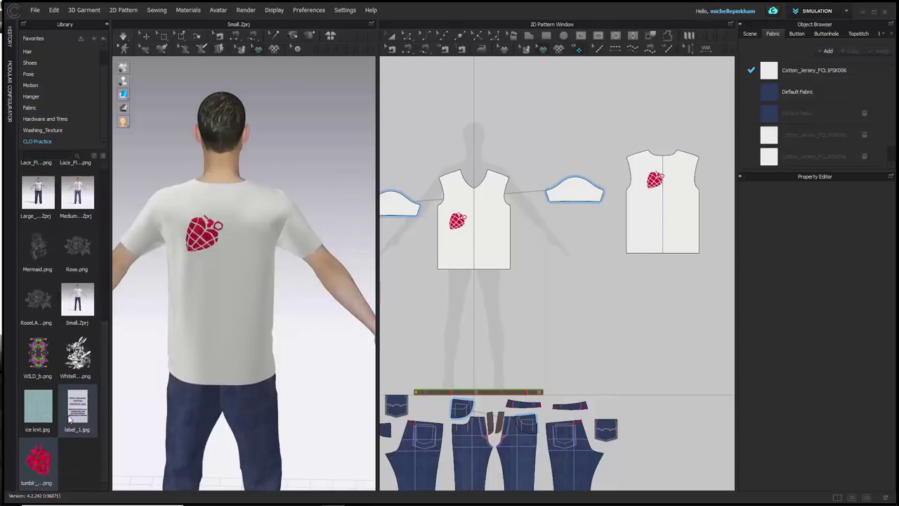
mouse_move(76, 418)
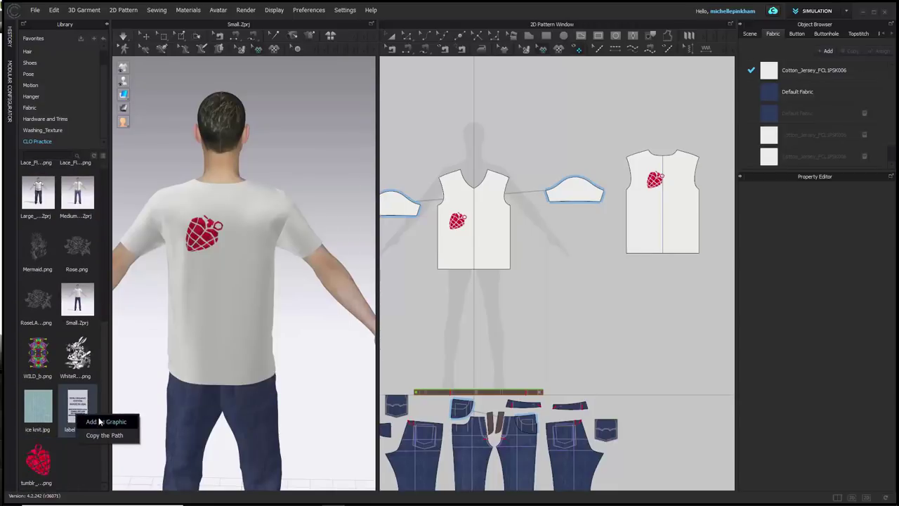
scroll(696, 179, up, 2)
scroll(648, 158, up, 3)
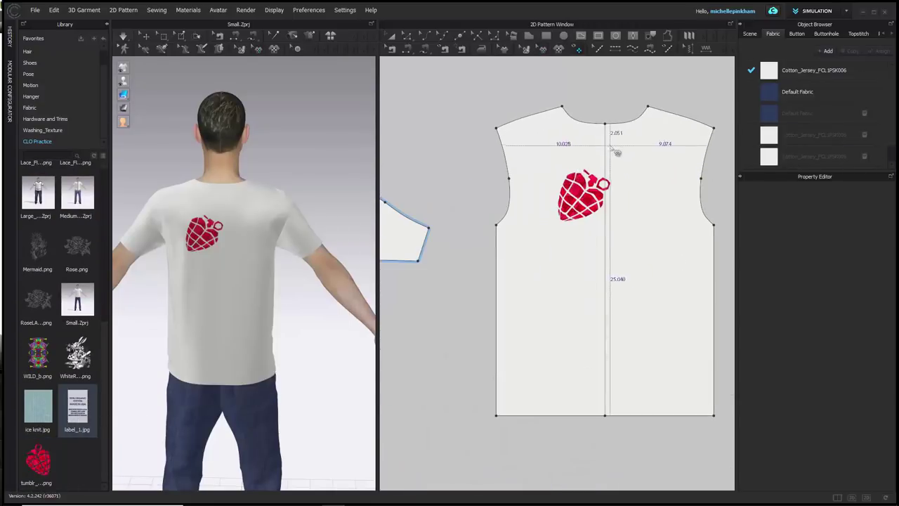
scroll(619, 148, up, 3)
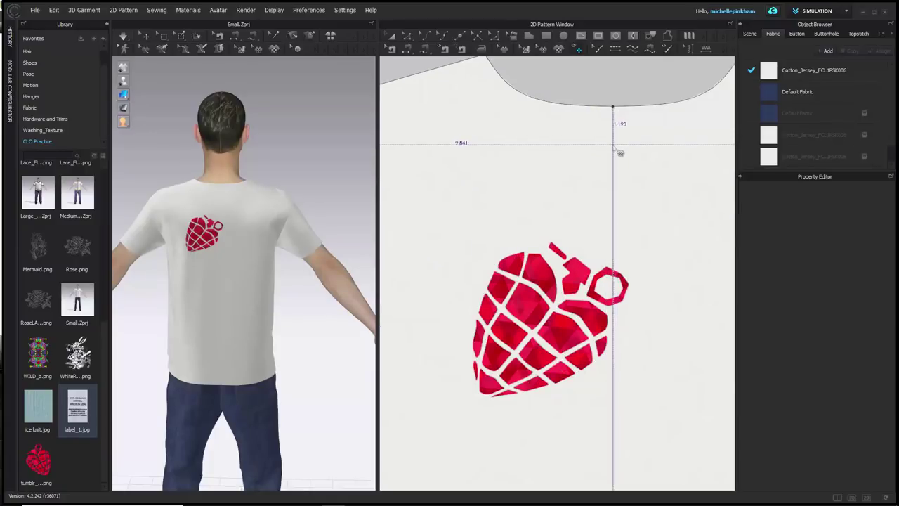
click(615, 146)
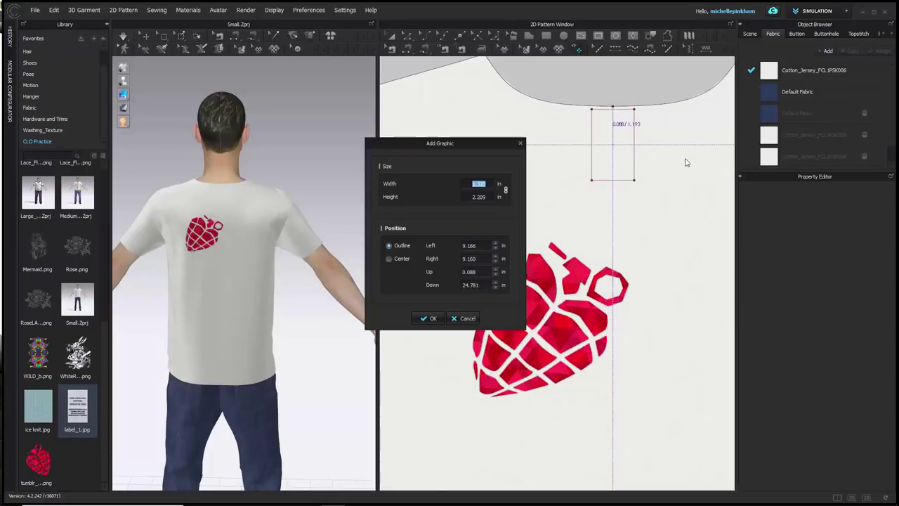
click(429, 318)
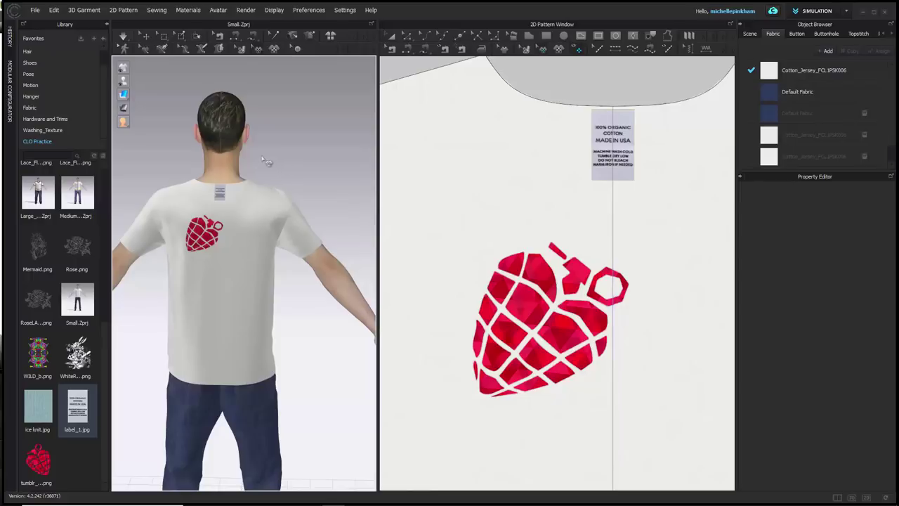
- Hide the avatar and bring the inside of the T-shirt's back neckline into view in the 3D window
scroll(264, 253, up, 8)
scroll(263, 253, up, 5)
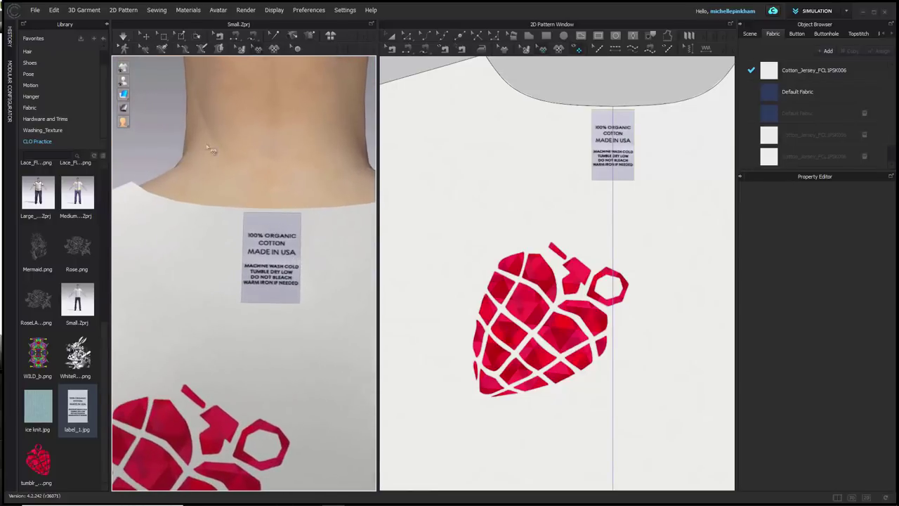
click(137, 80)
right_drag(331, 224, 267, 270)
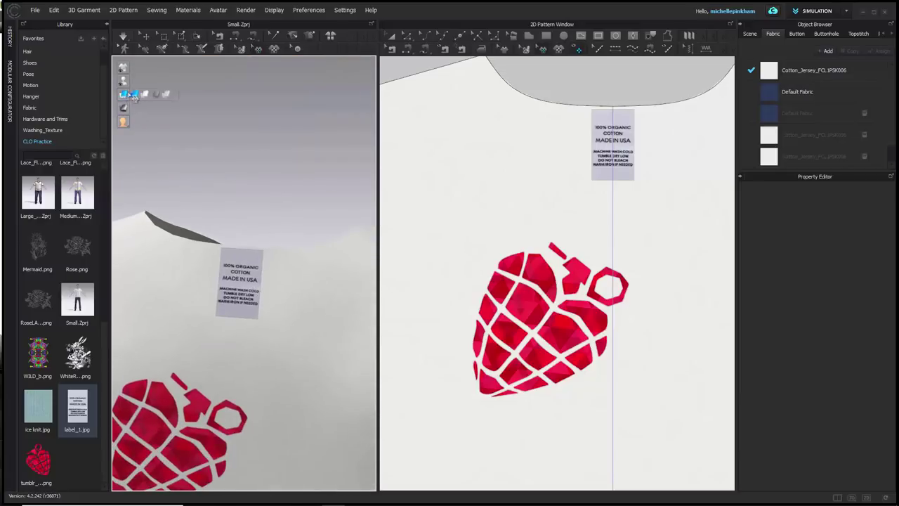
click(137, 94)
right_drag(318, 199, 136, 203)
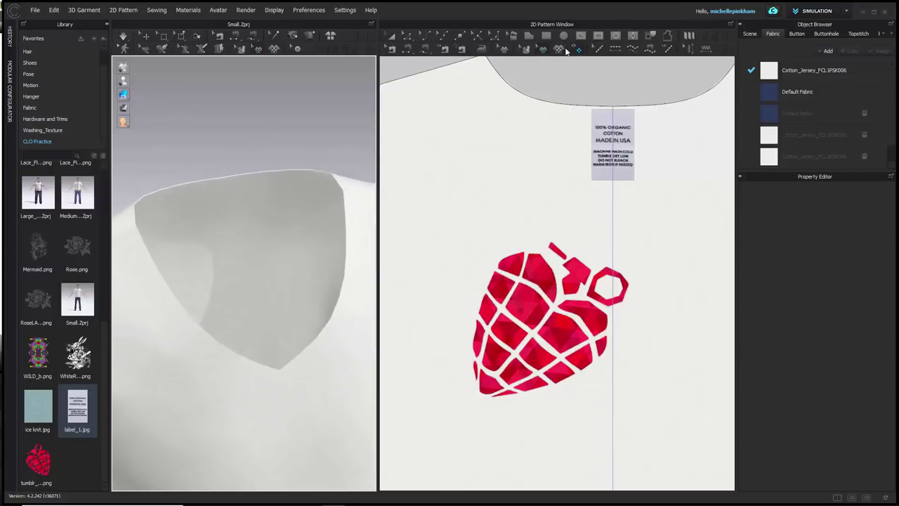
- Set the label graphic's Face option to Back in its Graphic Configuration properties so it sits inside the shirt
click(631, 149)
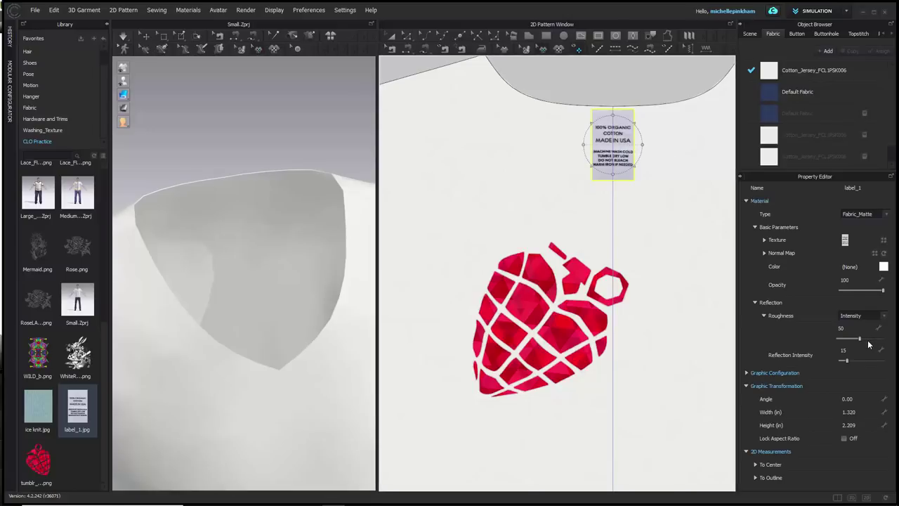
click(746, 385)
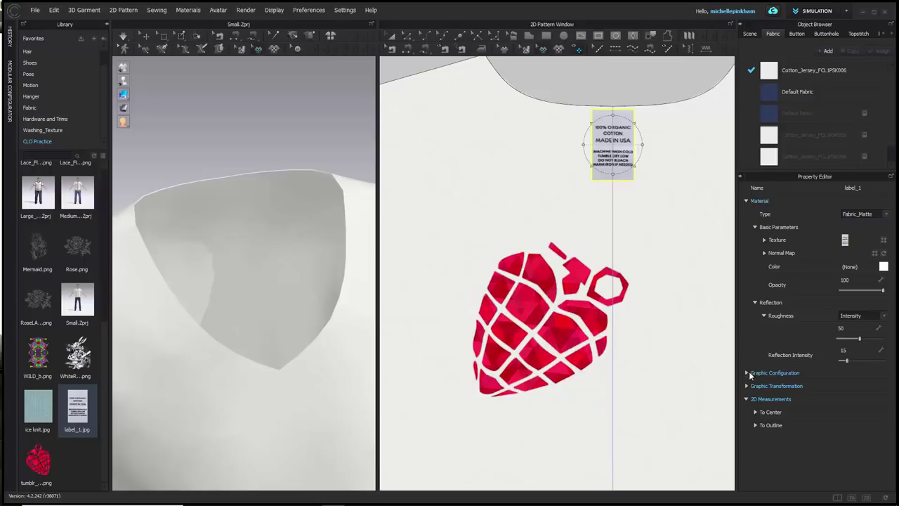
click(748, 373)
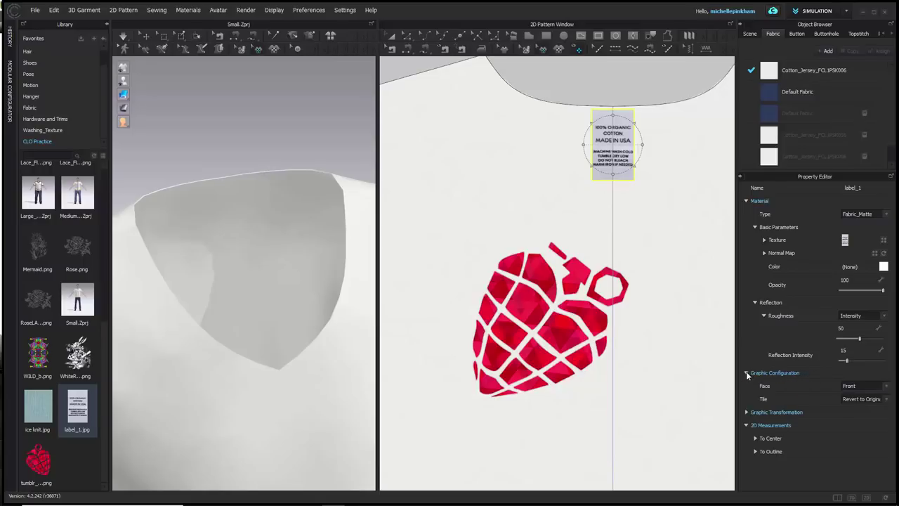
click(868, 387)
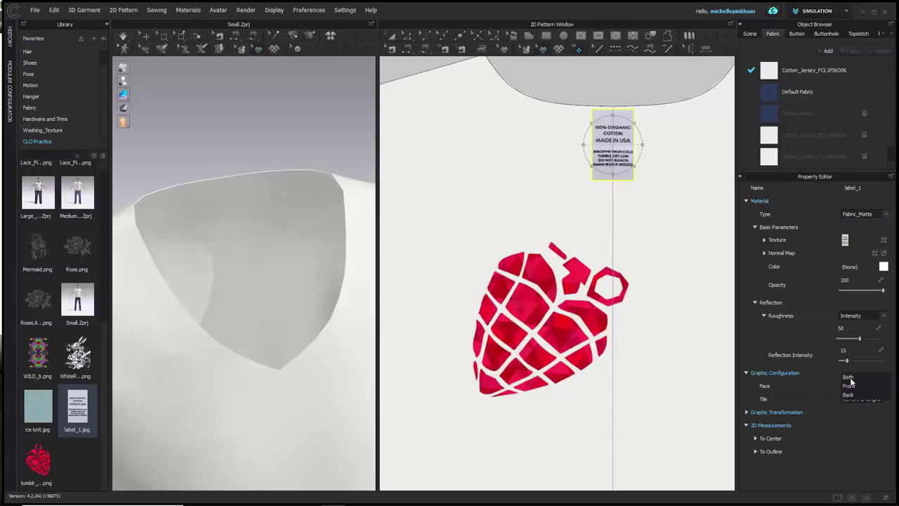
click(850, 394)
click(852, 386)
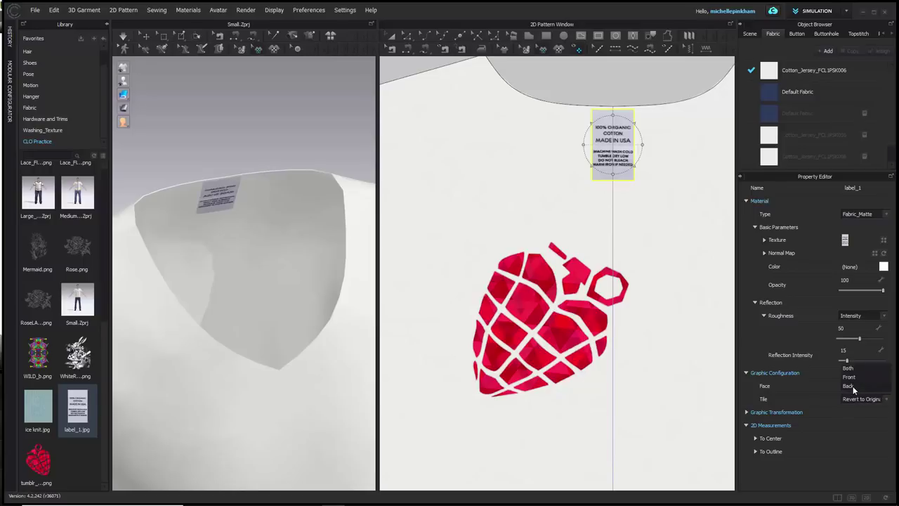
click(853, 386)
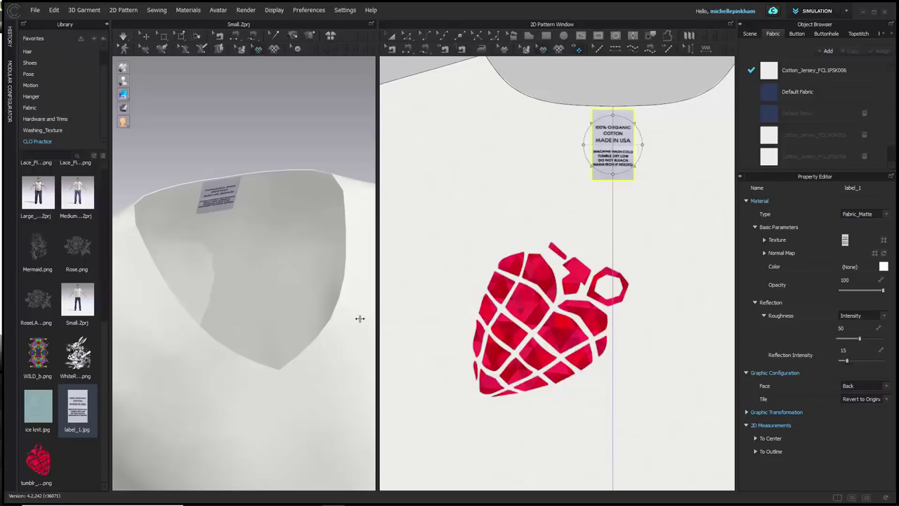
right_drag(243, 261, 261, 274)
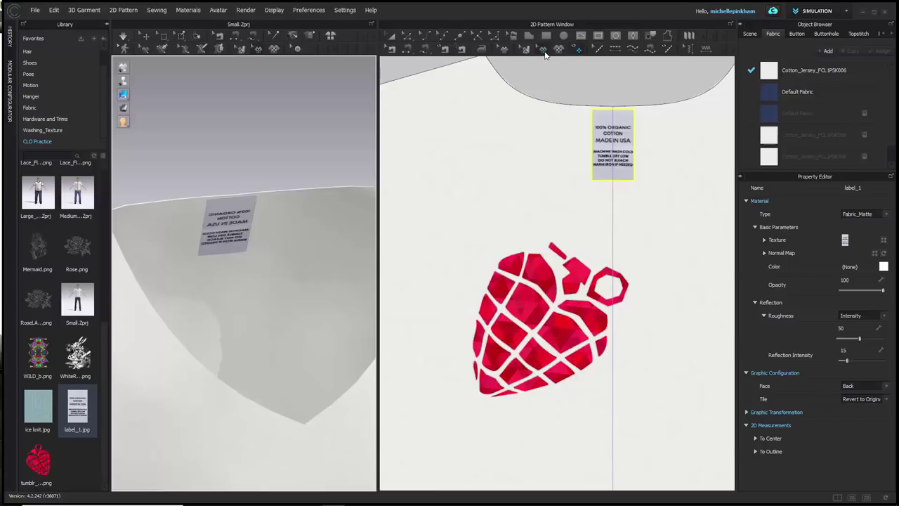
- Flip the label graphic horizontally so its text reads correctly on the inside of the neck
right_click(611, 141)
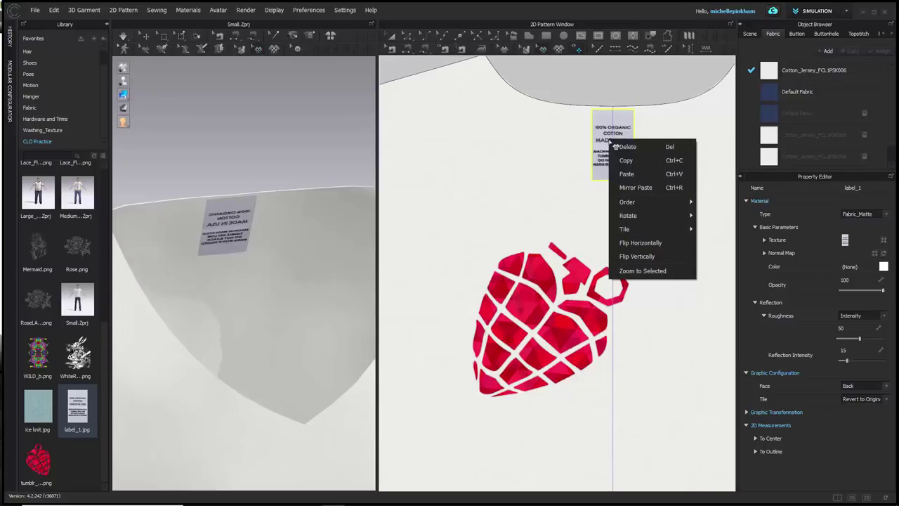
click(670, 243)
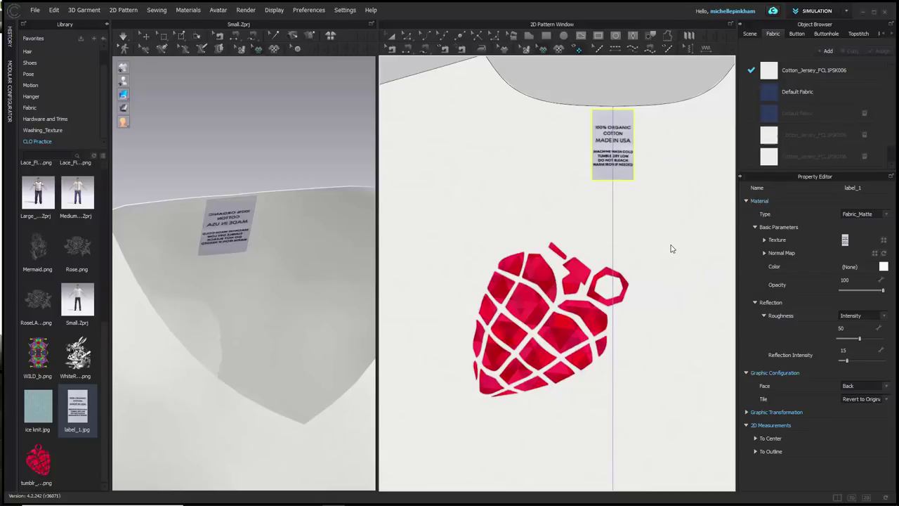
click(623, 91)
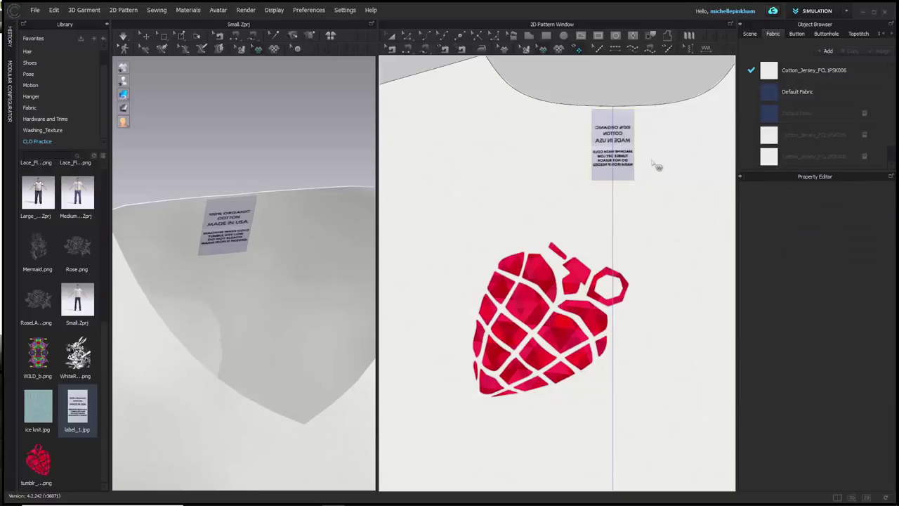
scroll(661, 165, down, 5)
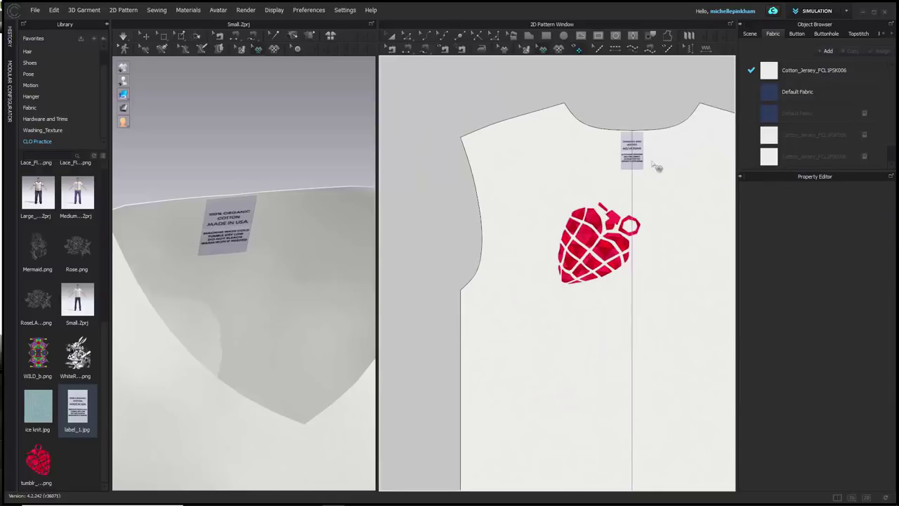
scroll(197, 232, down, 3)
right_drag(293, 245, 262, 225)
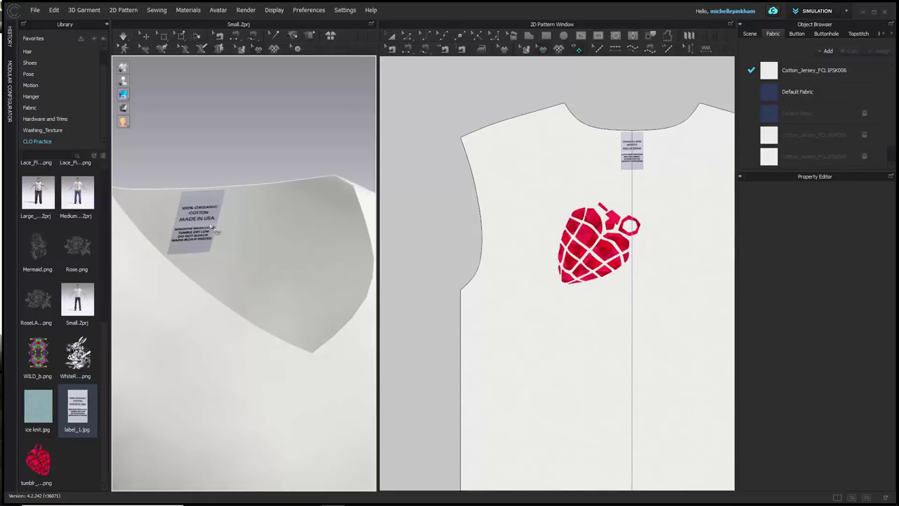
- Show the avatar again and turn the 3D view to the front of the T-shirt
key(shift+a)
key(shift+a)
key(shift+a)
key(shift+a)
right_drag(297, 157, 306, 210)
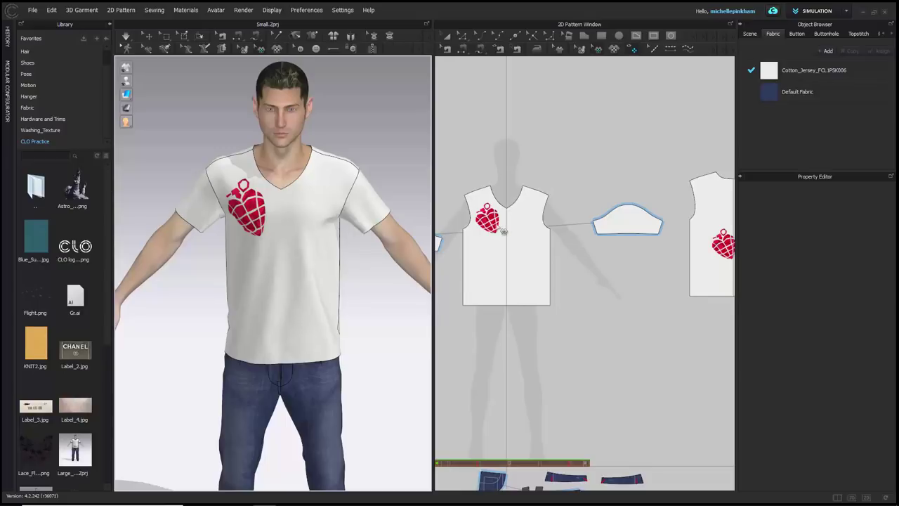
- Select the heart graphic on the front pattern, then collapse and reopen the Property Editor
click(502, 231)
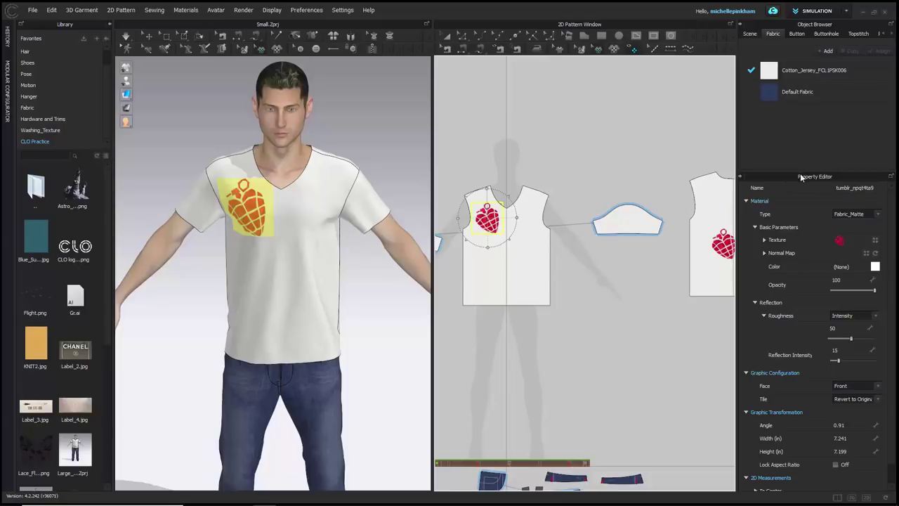
click(741, 179)
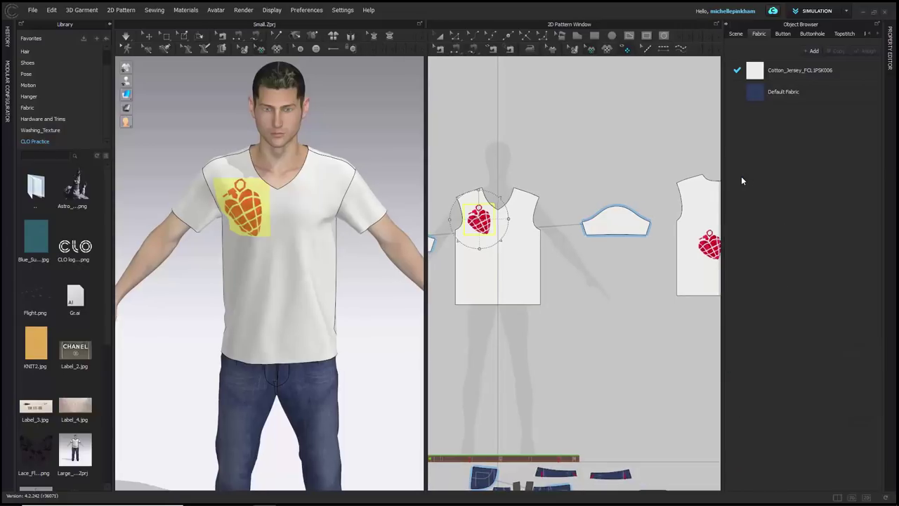
click(891, 56)
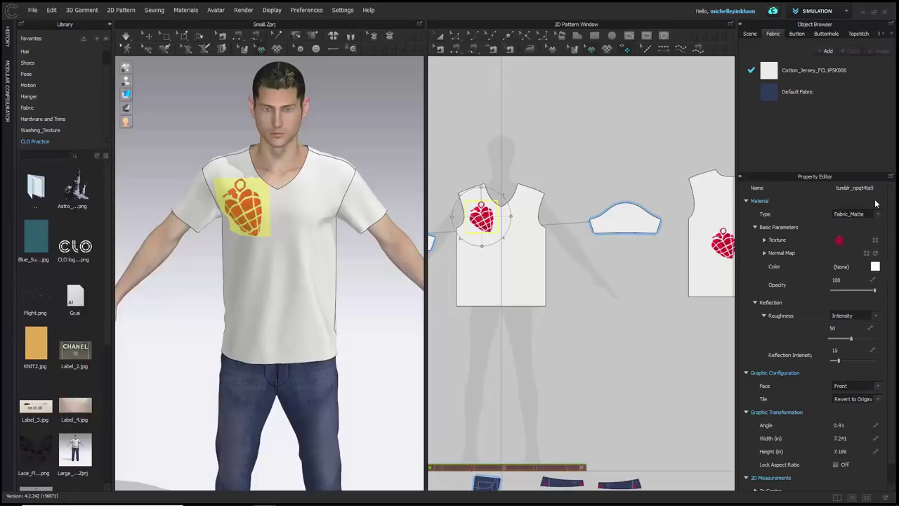
- Collapse the heart graphic's Graphic Configuration properties and leave its Graphic Transformation properties expanded
scroll(894, 241, down, 1)
scroll(894, 245, down, 1)
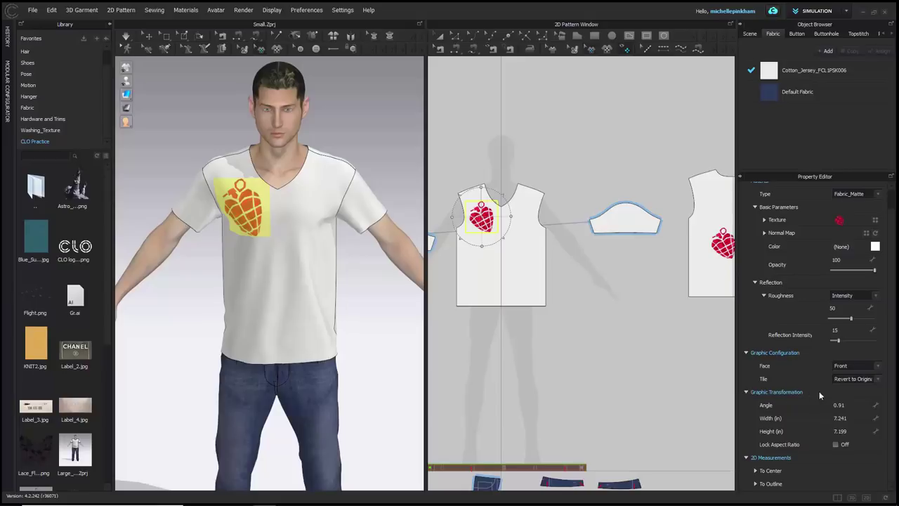
click(746, 392)
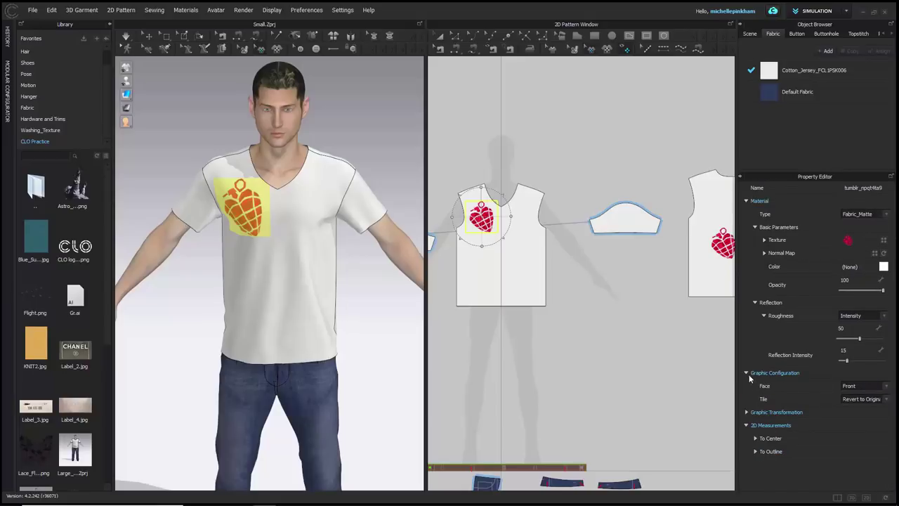
click(747, 372)
click(747, 386)
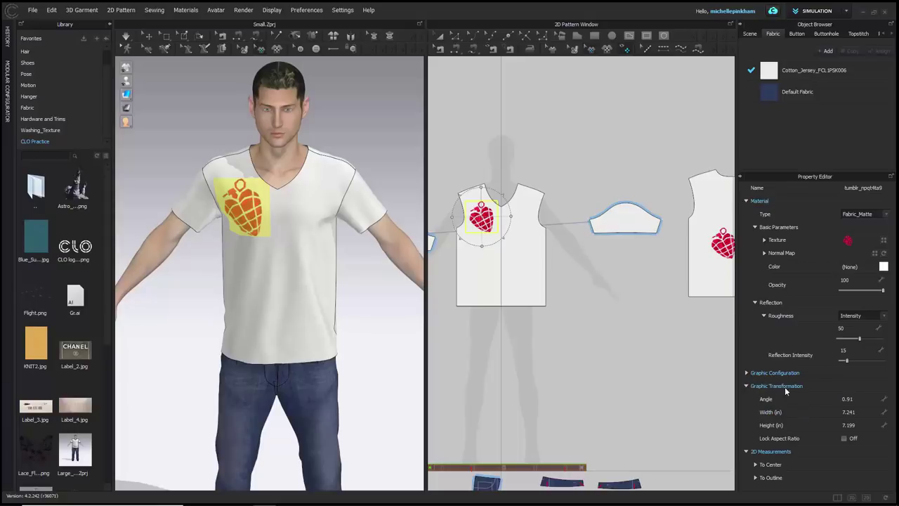
click(746, 386)
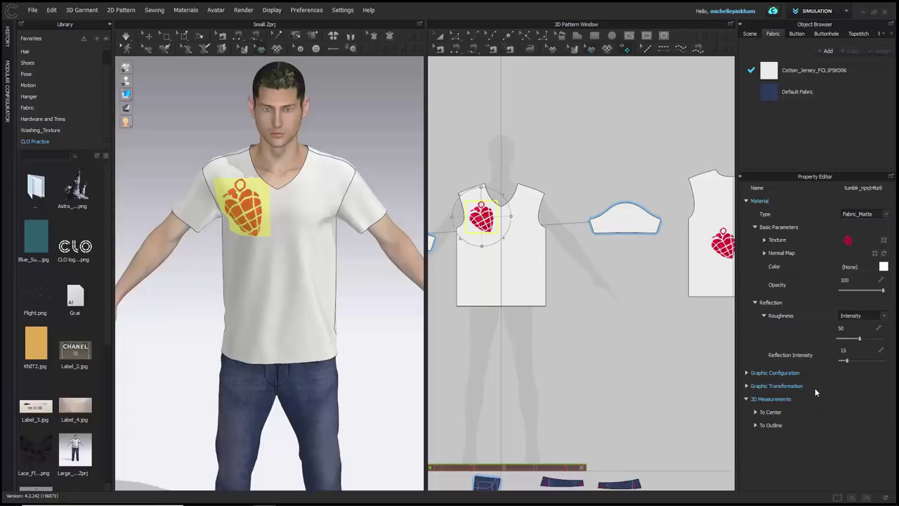
click(747, 385)
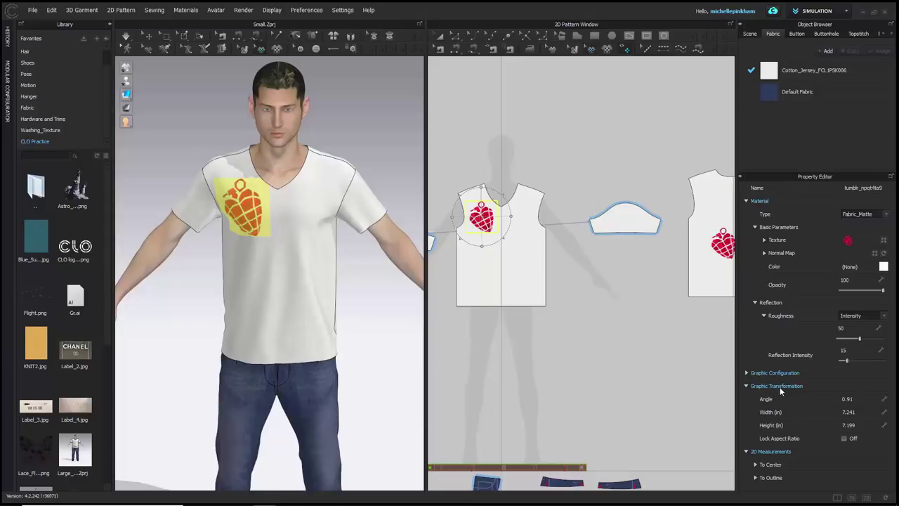
- Turn on Lock Aspect Ratio for the front heart graphic and set its height to 10 in
click(858, 412)
click(863, 425)
click(870, 411)
click(844, 438)
click(868, 425)
click(843, 439)
click(854, 425)
text(10)
key(Return)
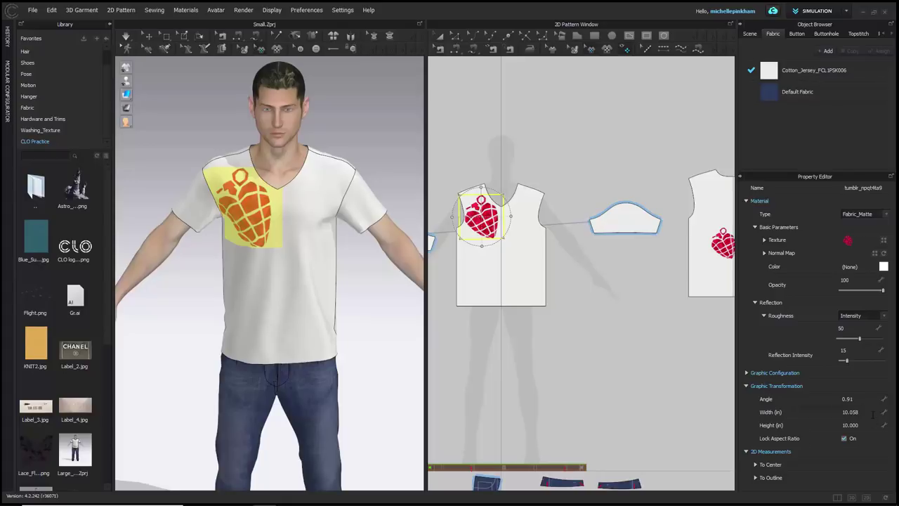
double_click(872, 414)
scroll(572, 229, up, 5)
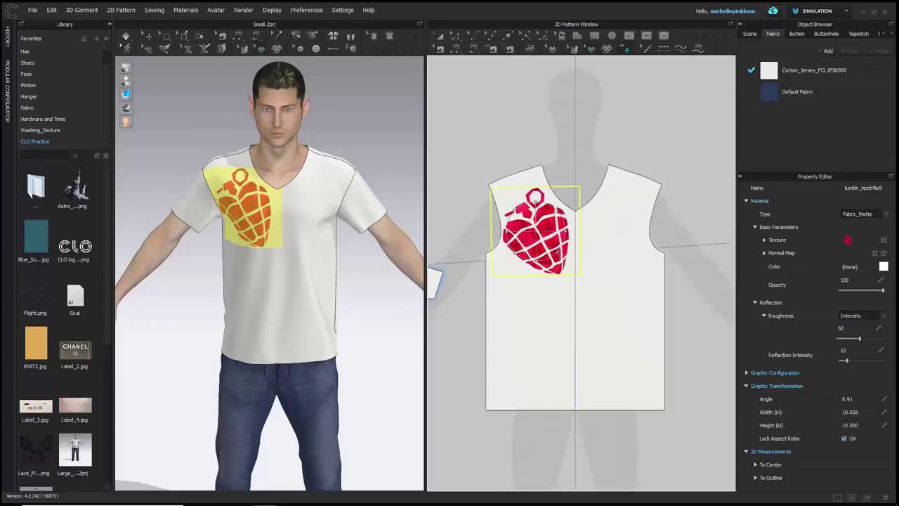
scroll(572, 230, down, 3)
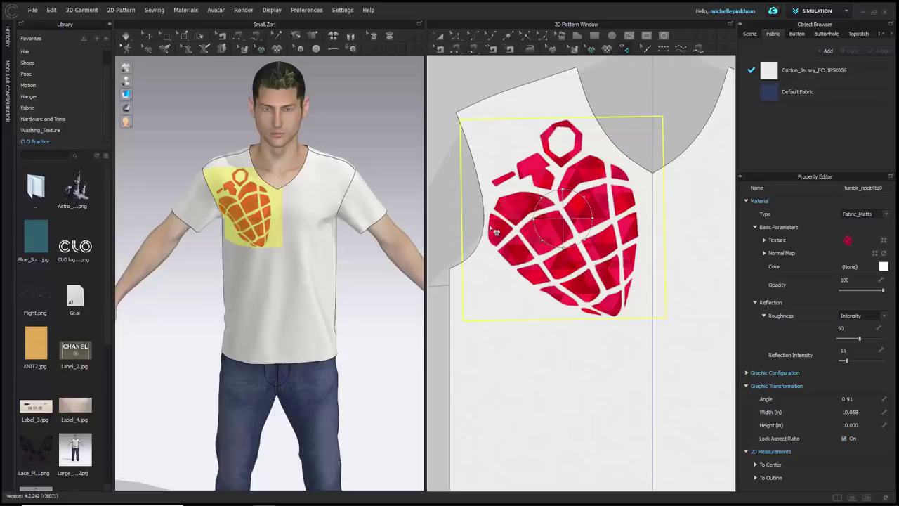
scroll(522, 175, down, 1)
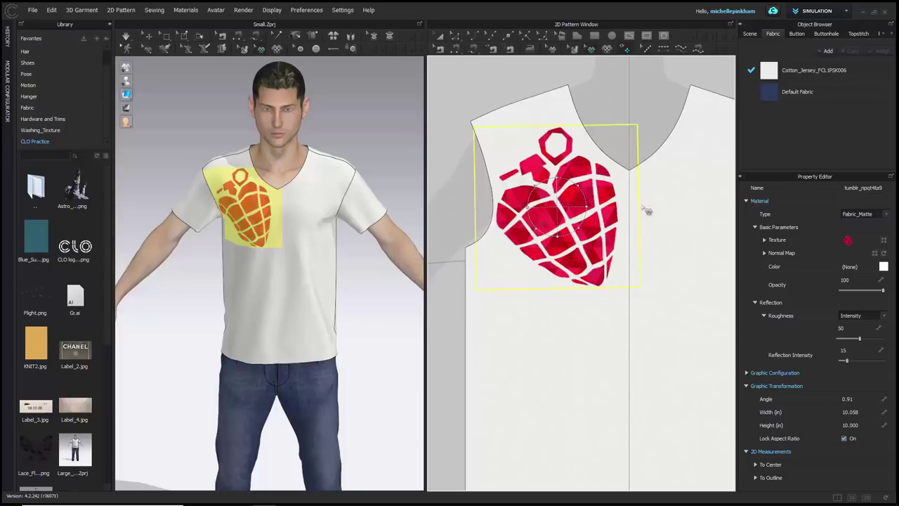
- Turn on the Left, Right, Up and Down To Center measurements for the front heart graphic and examine its distances on the pattern
scroll(624, 219, down, 1)
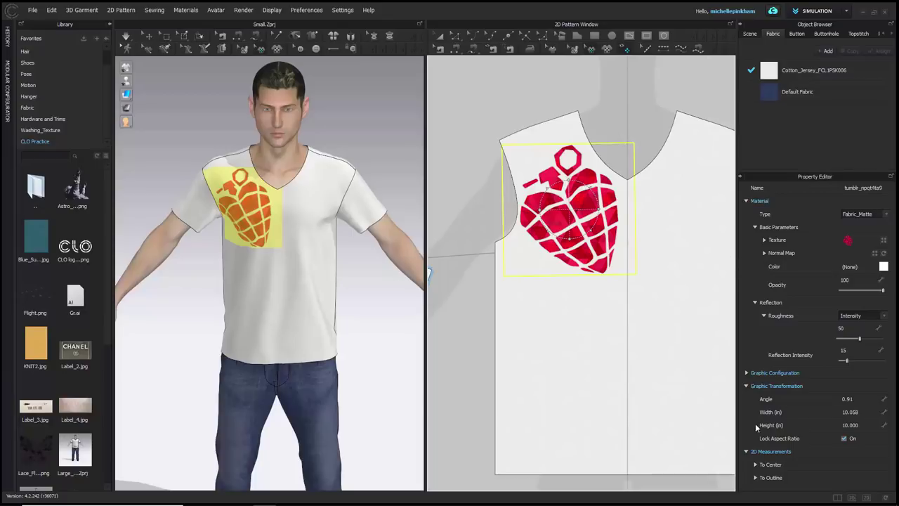
click(608, 92)
click(596, 168)
click(798, 454)
click(756, 465)
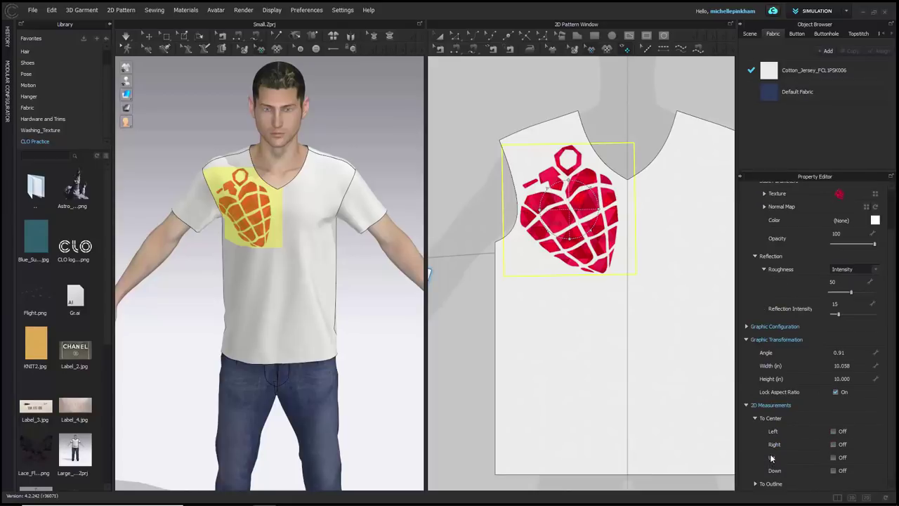
click(834, 431)
click(833, 444)
click(834, 456)
click(832, 469)
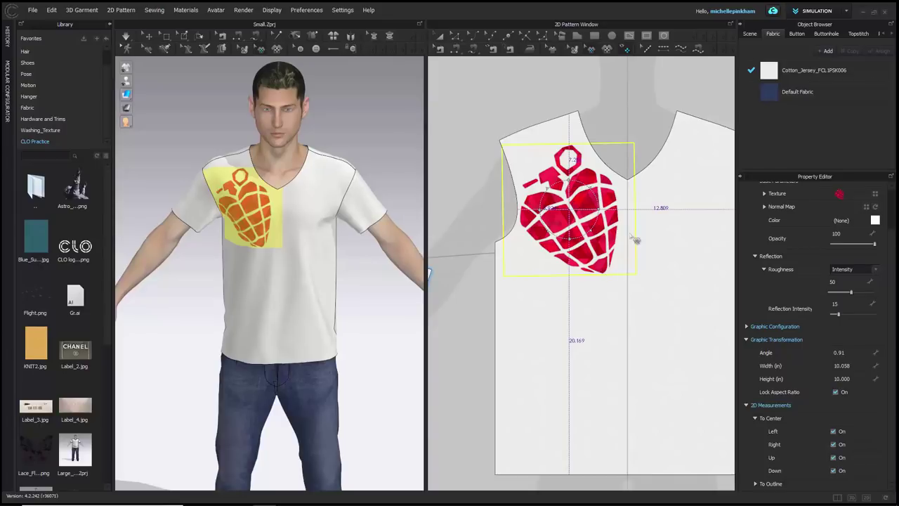
scroll(635, 240, down, 5)
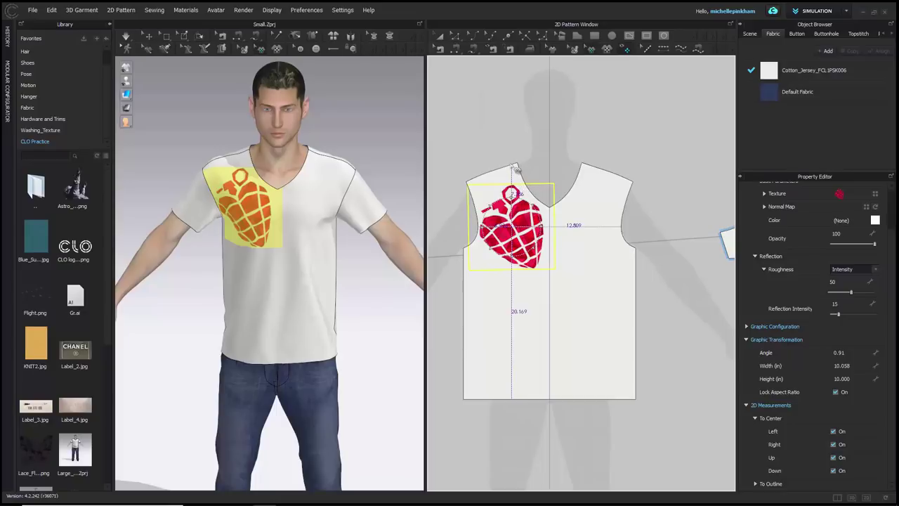
scroll(562, 240, up, 2)
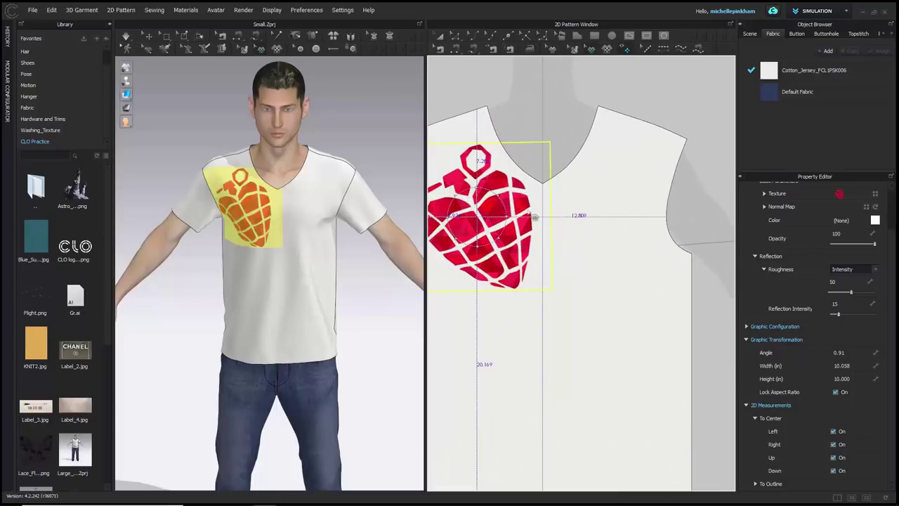
middle_drag(545, 229, 586, 229)
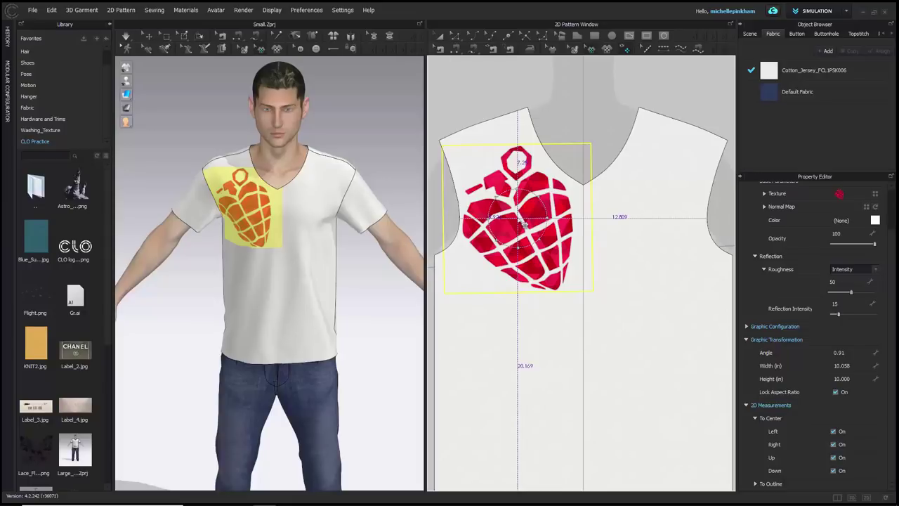
scroll(681, 233, down, 1)
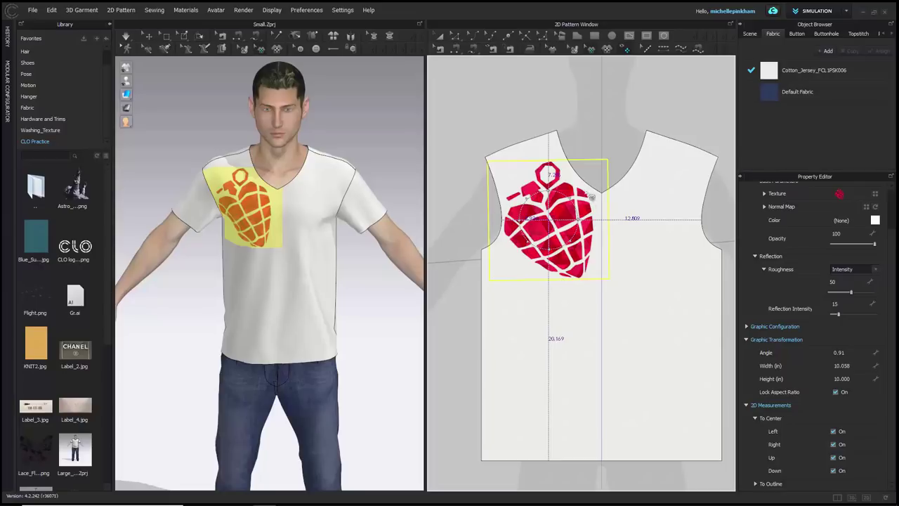
scroll(552, 219, down, 1)
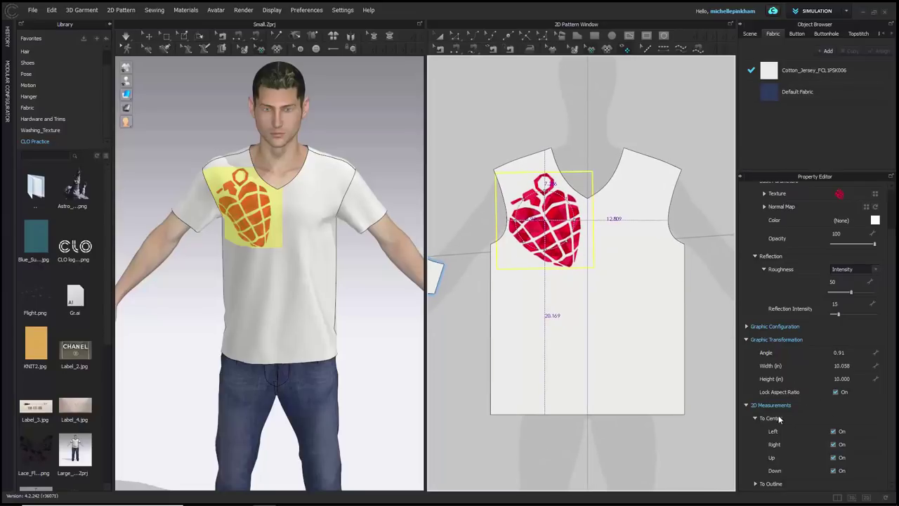
- Turn off all four To Center measurements of the heart graphic and collapse that group
click(755, 418)
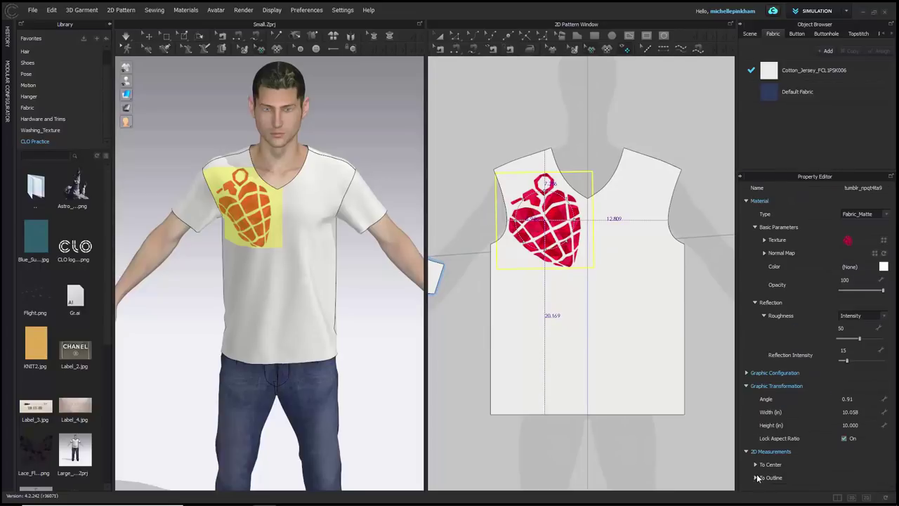
click(756, 464)
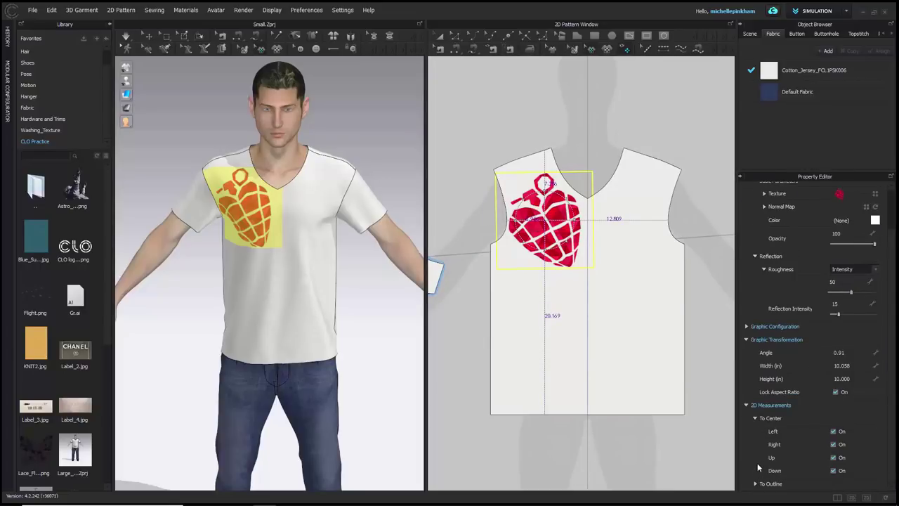
click(832, 431)
click(833, 444)
click(834, 457)
click(833, 470)
click(757, 417)
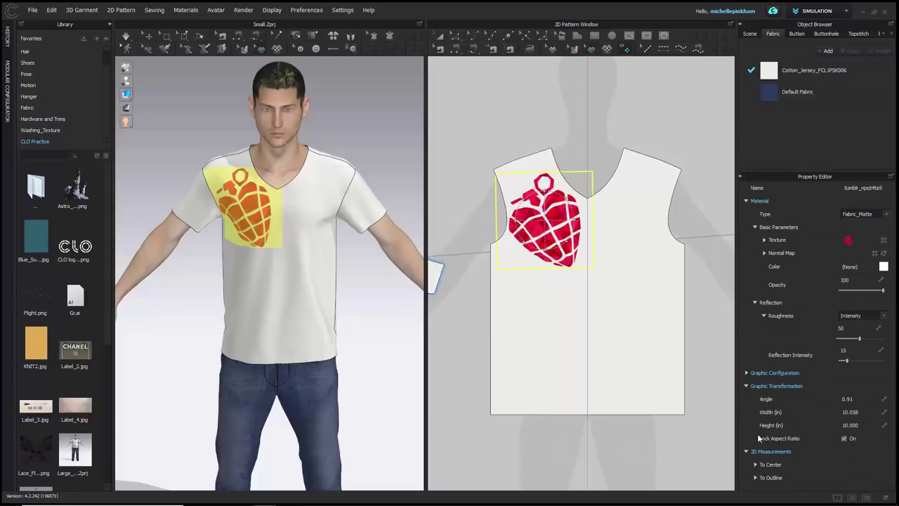
- Turn on the Left, Right, Up and Down To Outline measurements for the heart graphic
click(755, 478)
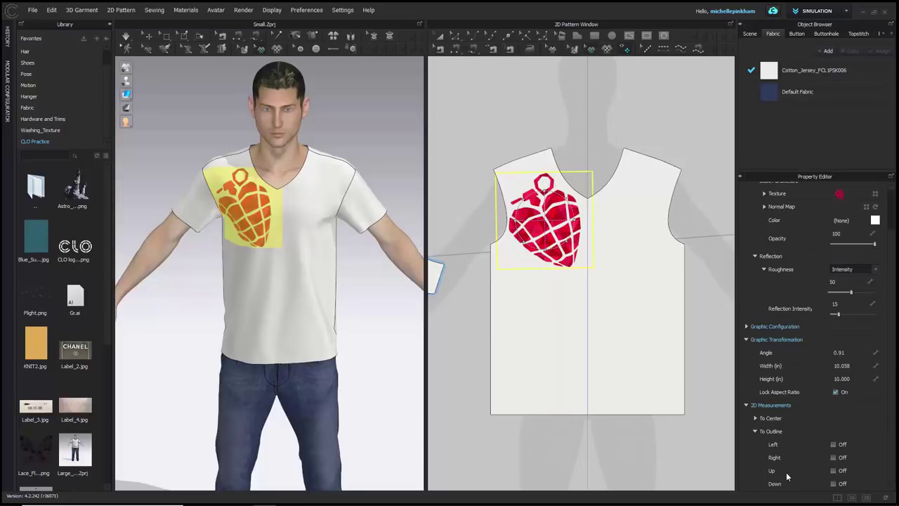
click(834, 457)
click(834, 470)
click(834, 483)
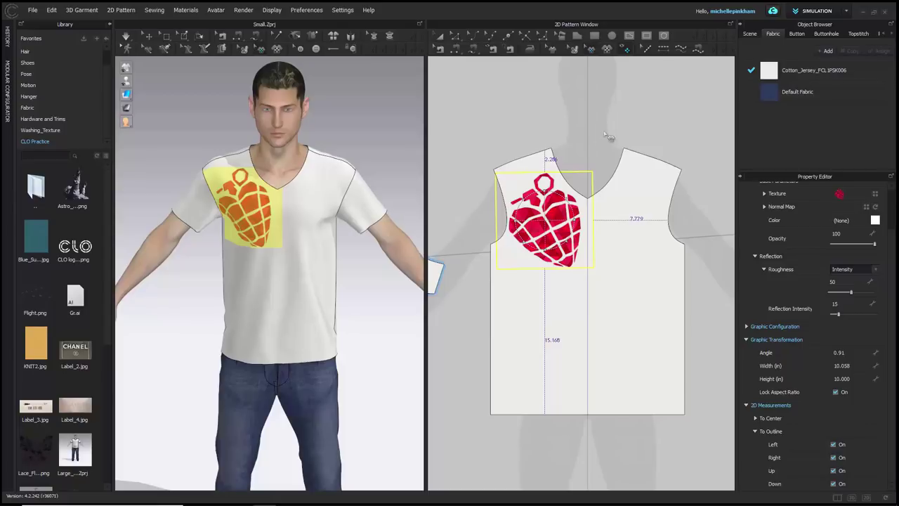
- Turn off all four To Outline measurements of the heart graphic and collapse that group
click(630, 37)
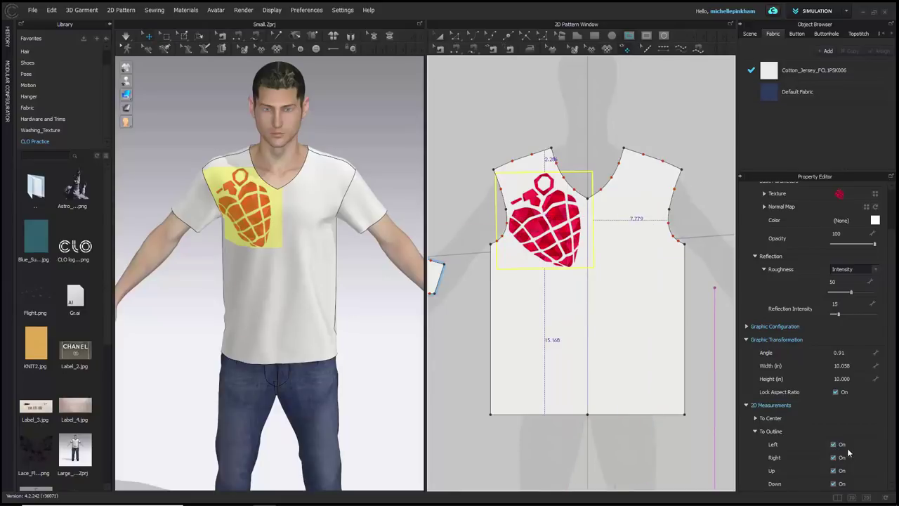
click(833, 444)
click(834, 457)
click(833, 470)
click(834, 484)
click(764, 433)
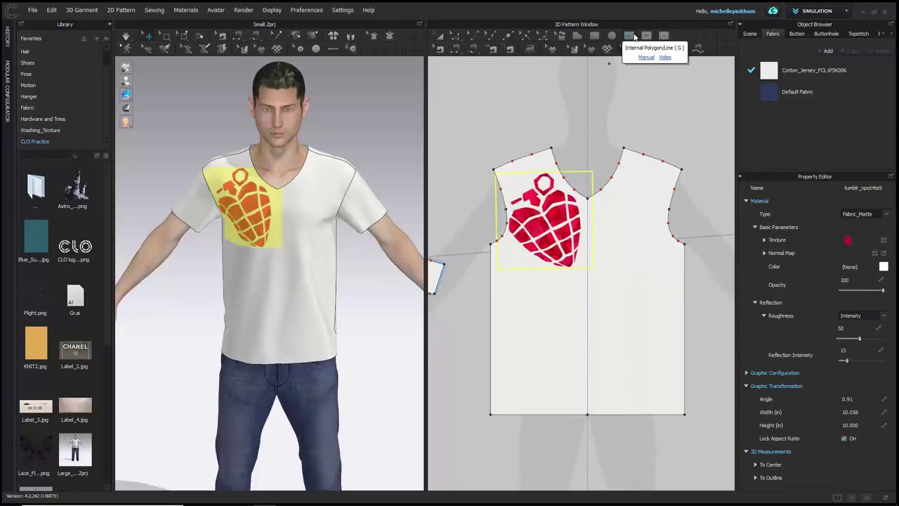
- Draw a horizontal internal line about 4.9 in long along the top edge of the heart graphic on the front pattern
click(634, 42)
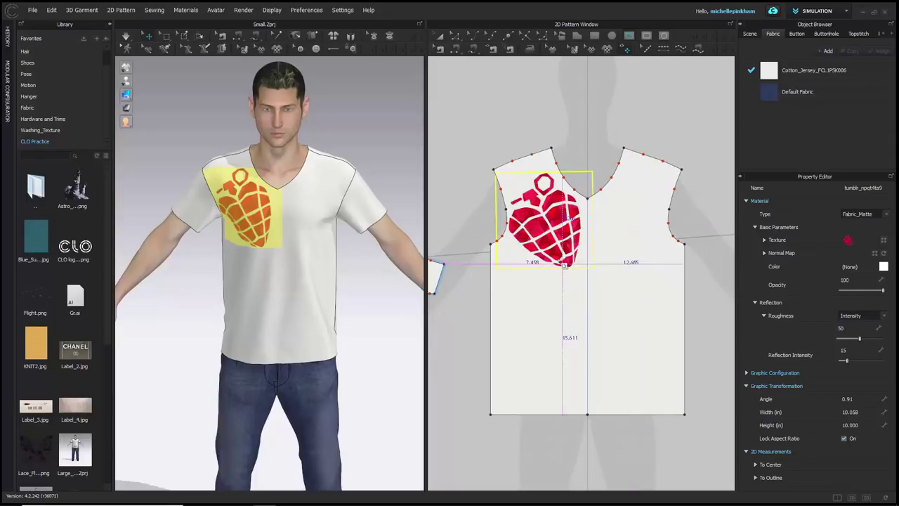
scroll(553, 174, up, 3)
scroll(554, 174, up, 3)
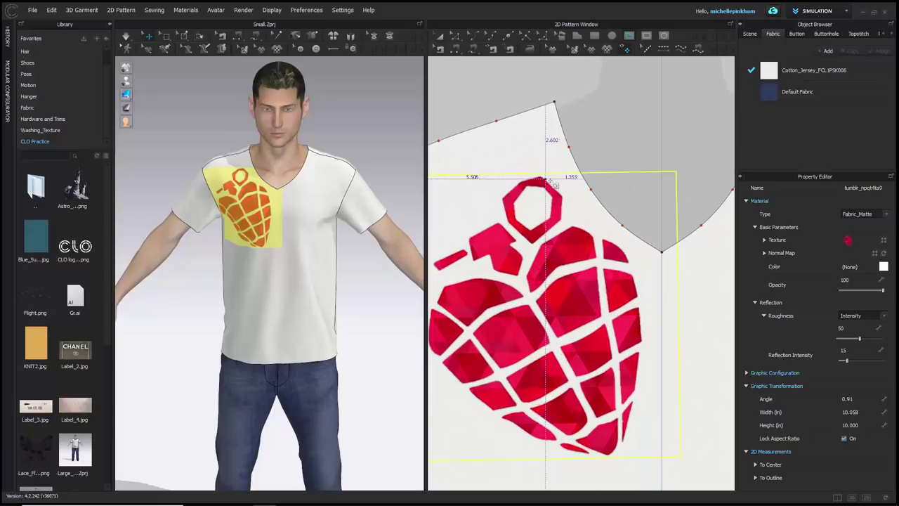
scroll(562, 169, down, 2)
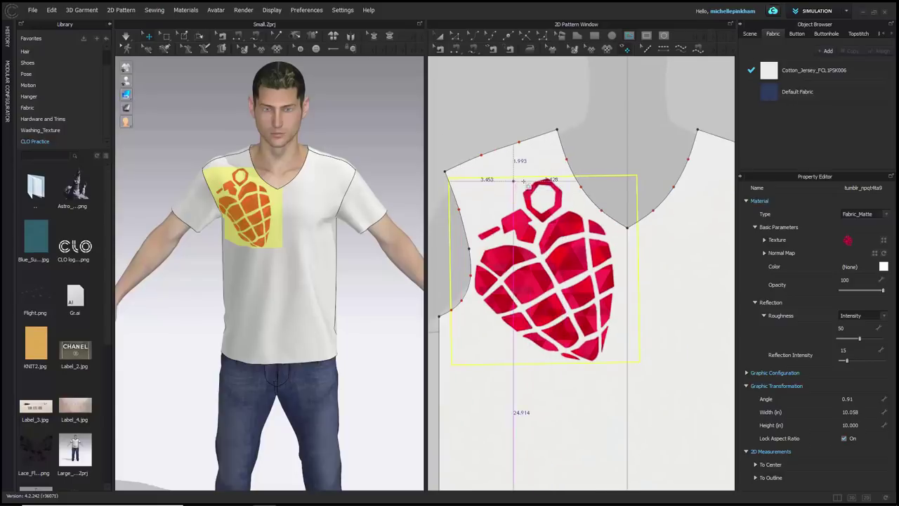
scroll(533, 179, down, 1)
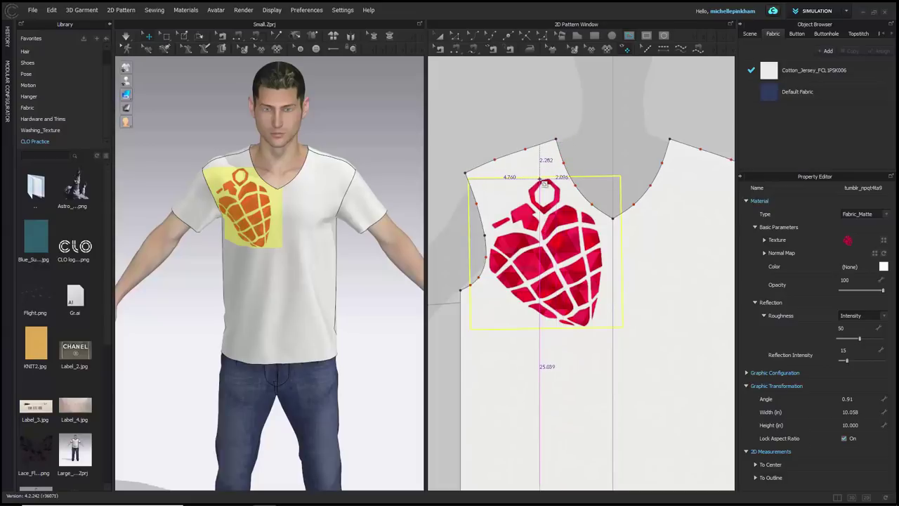
scroll(554, 182, up, 4)
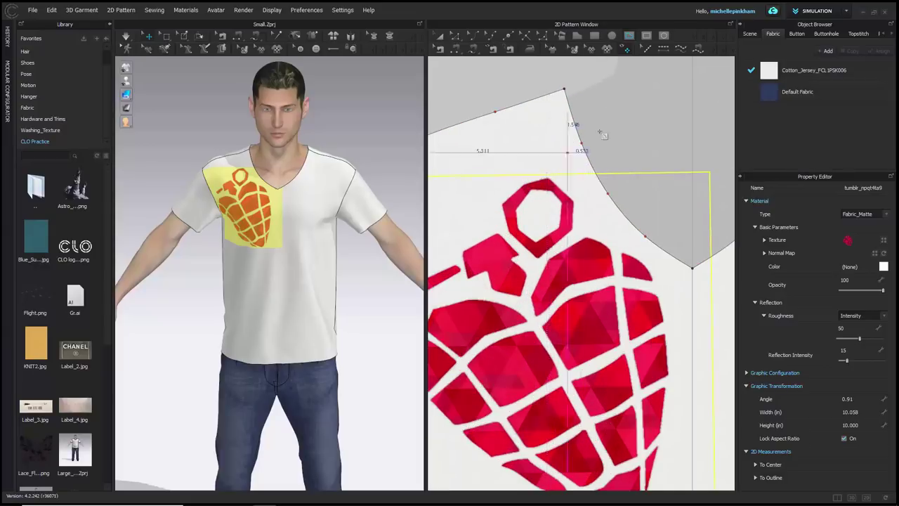
scroll(572, 179, down, 1)
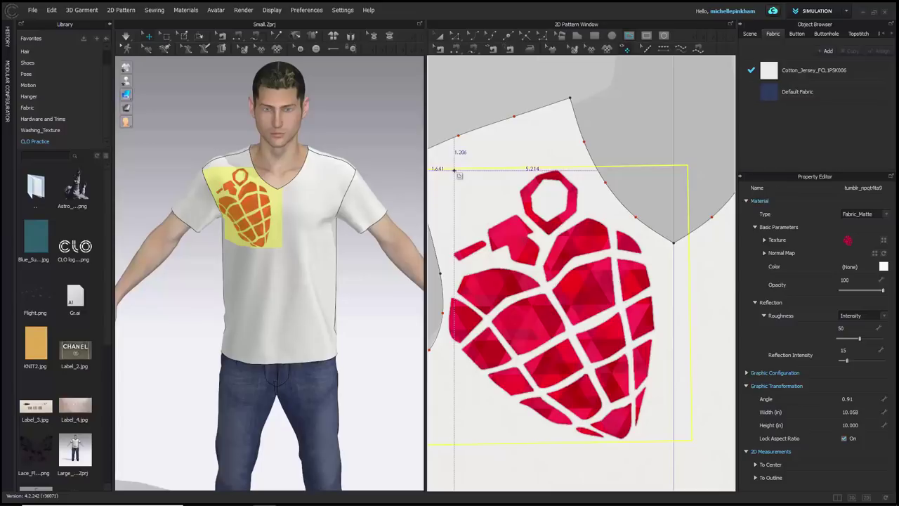
click(453, 170)
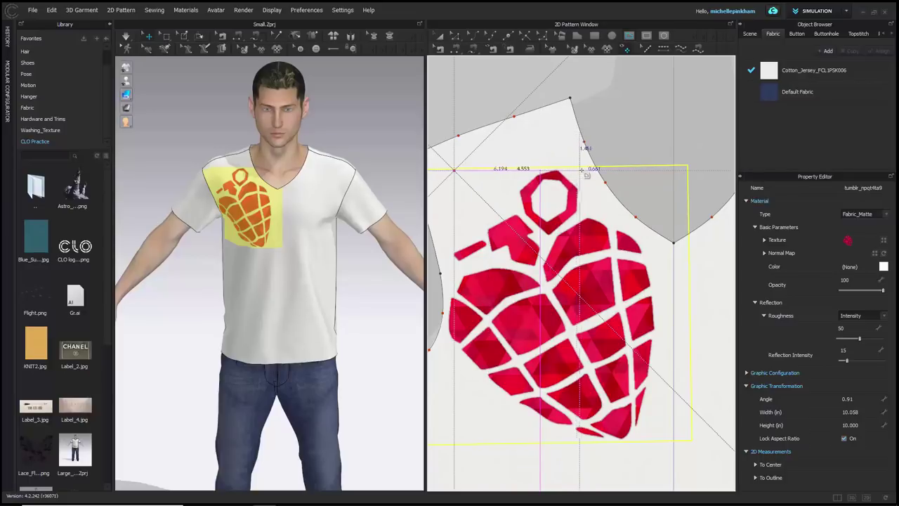
click(608, 199)
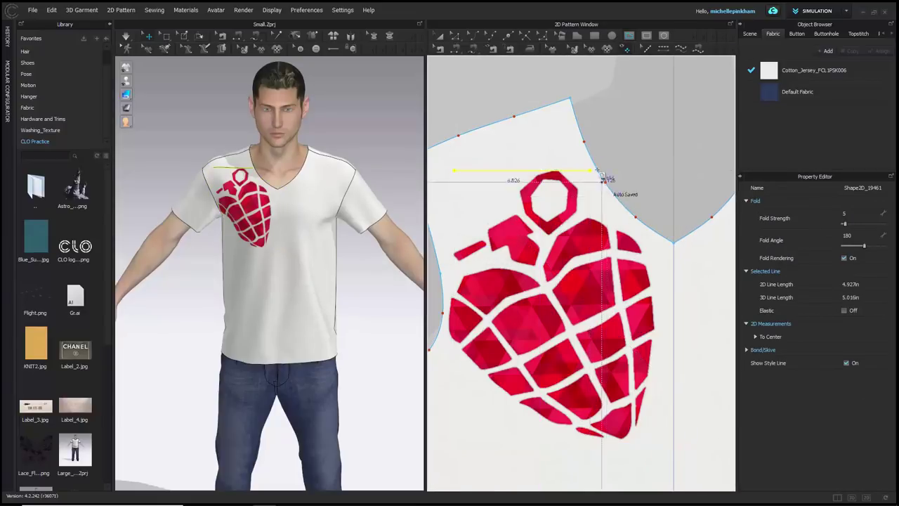
- Draw a vertical internal line about 2.64 in long from the shoulder's neck point down to the horizontal internal line
scroll(263, 203, up, 3)
scroll(264, 202, up, 2)
right_drag(263, 202, 327, 203)
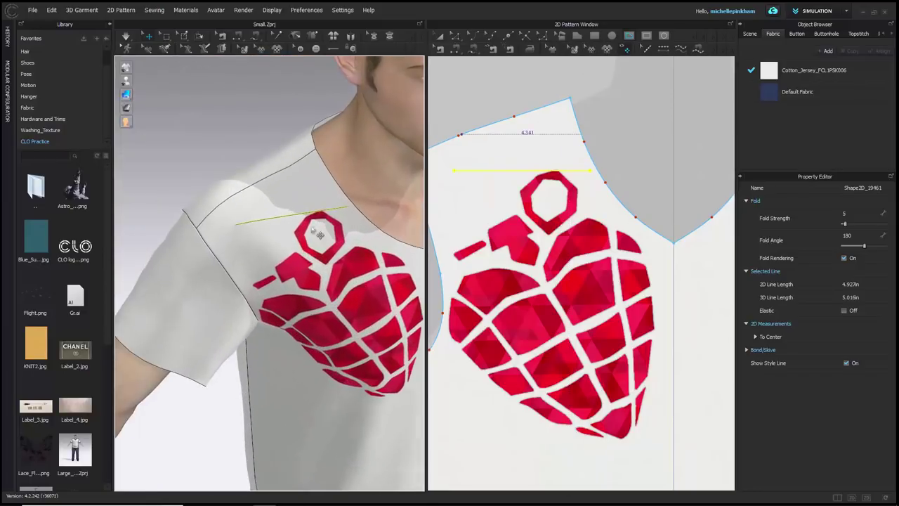
scroll(562, 153, up, 2)
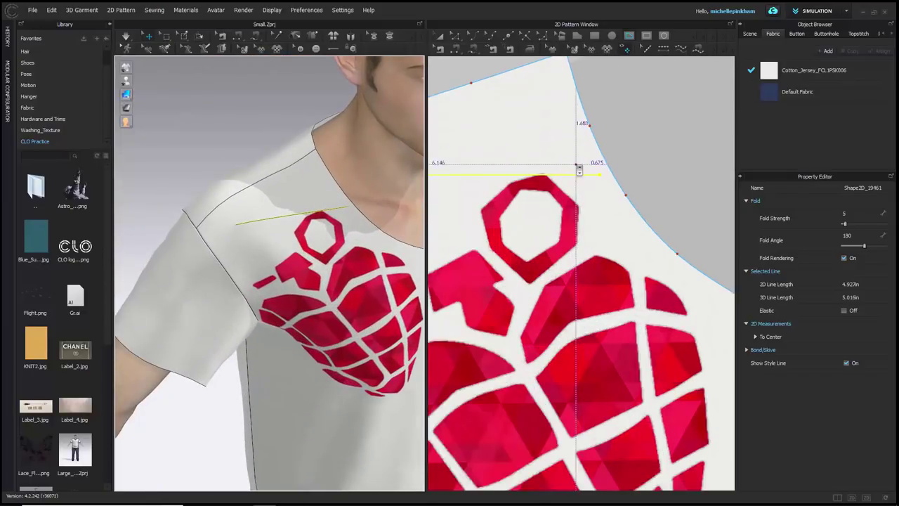
scroll(519, 158, down, 1)
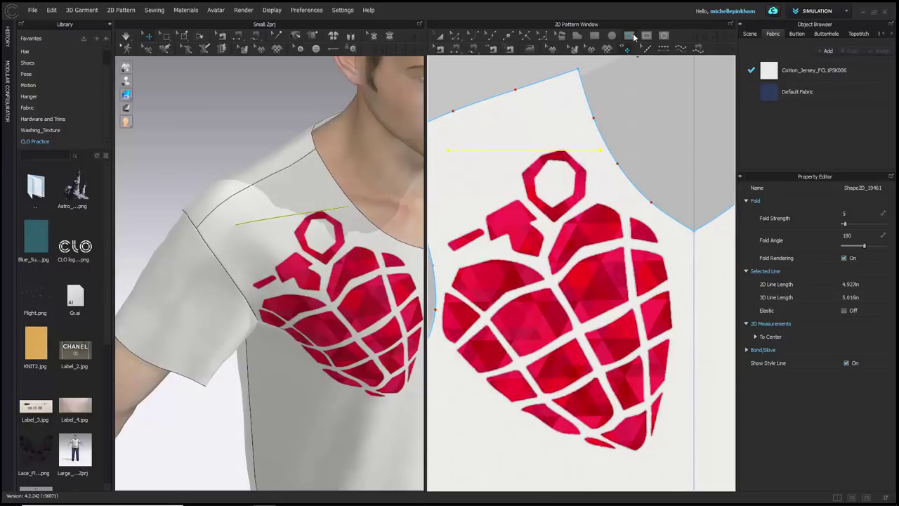
click(629, 36)
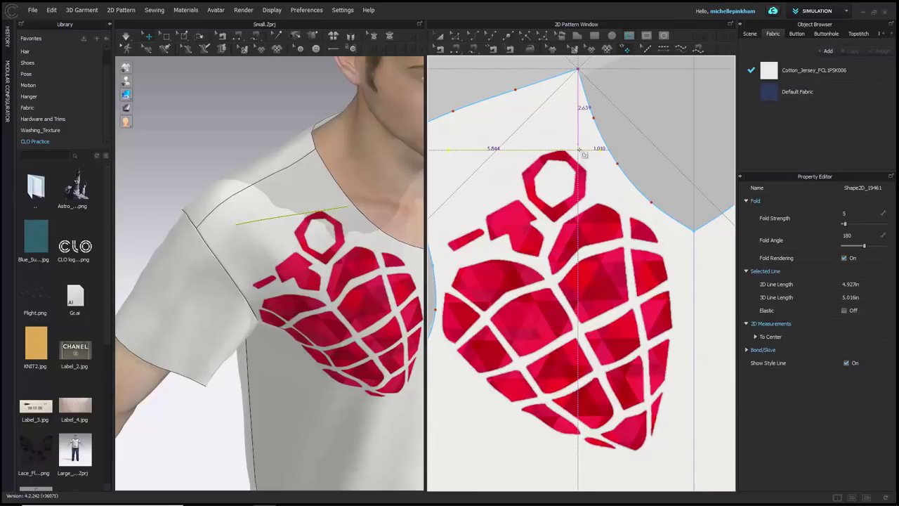
double_click(578, 151)
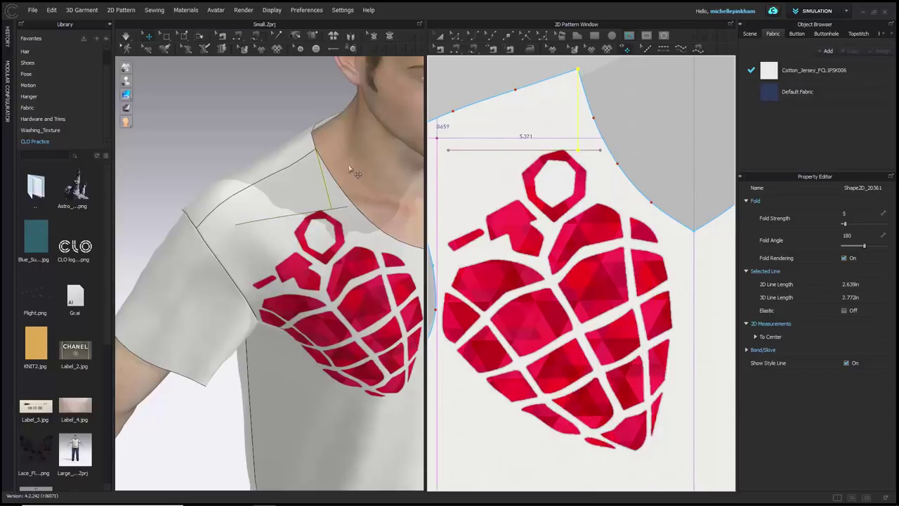
- Select the vertical internal line with the Edit Pattern tool and check its length
scroll(562, 161, down, 3)
middle_drag(582, 188, 576, 161)
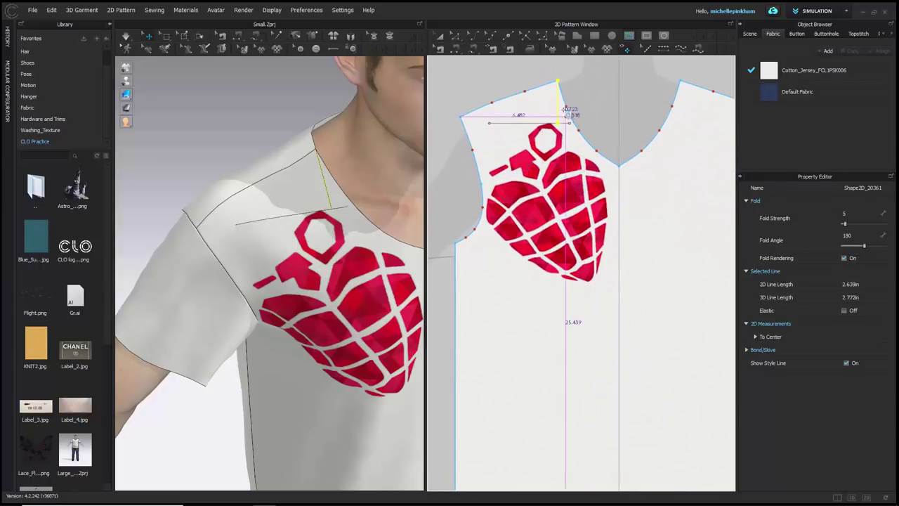
click(506, 77)
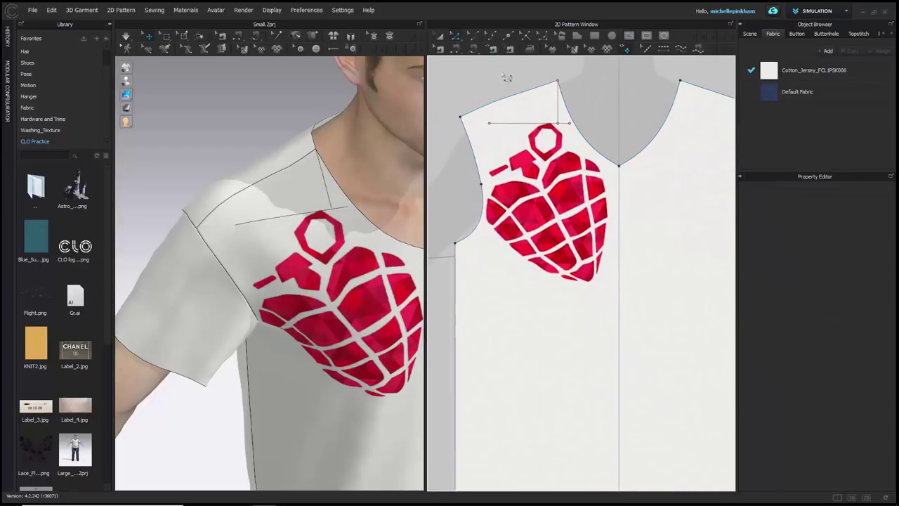
click(459, 36)
click(564, 106)
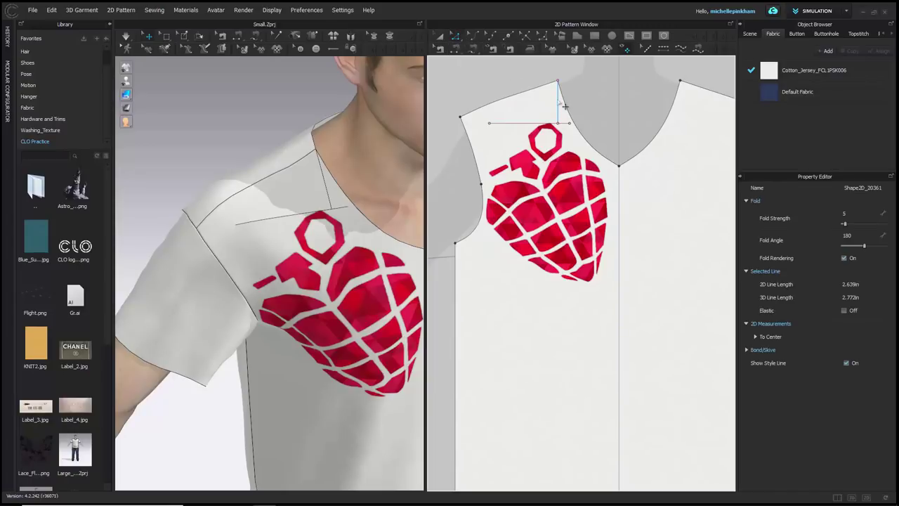
scroll(569, 99, up, 2)
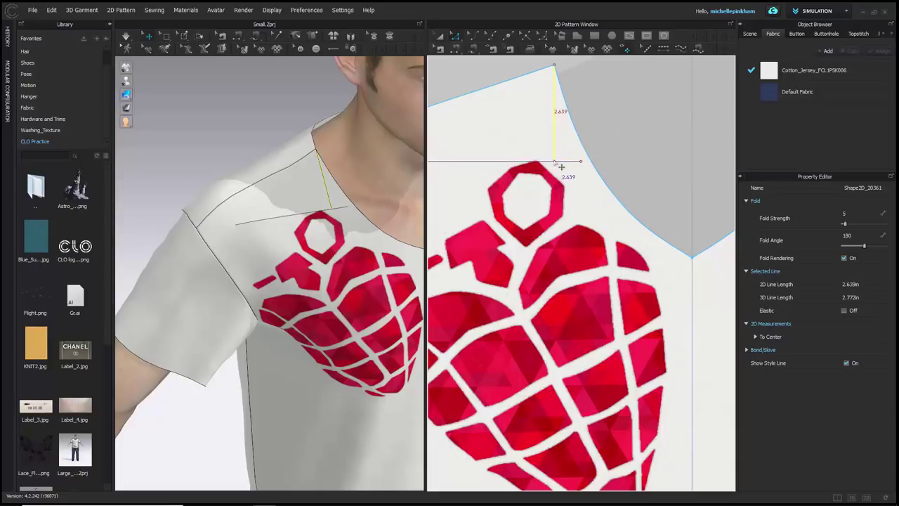
- Use the Internal Polygon/Line tool's guides to examine the distance between the heart graphic and the center front line
scroll(569, 177, down, 3)
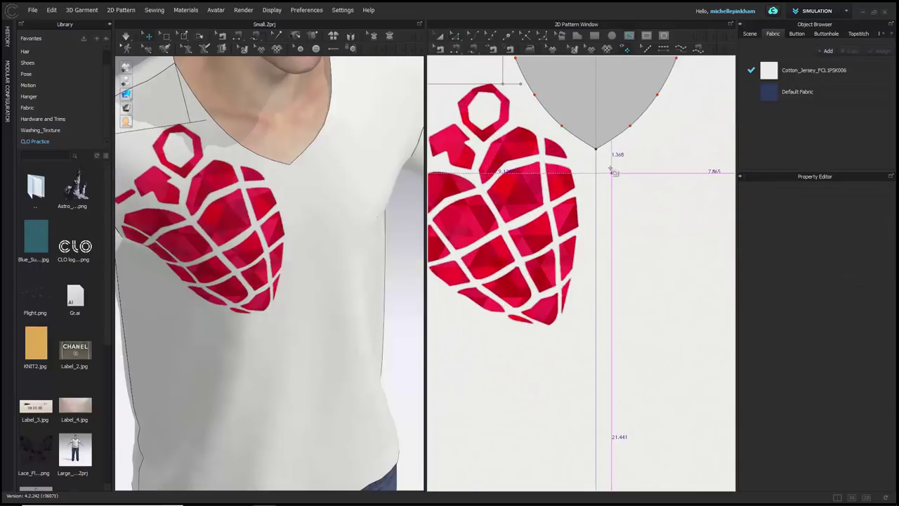
middle_drag(616, 175, 660, 176)
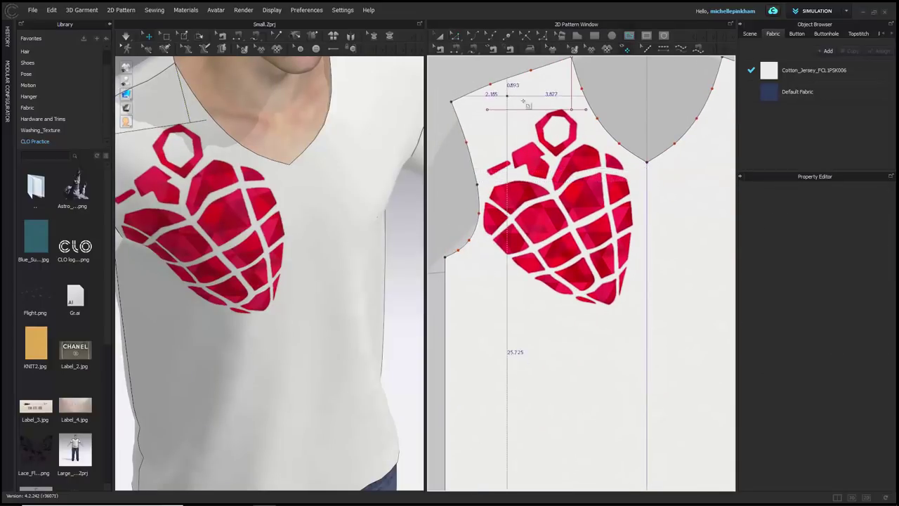
middle_drag(638, 172, 594, 144)
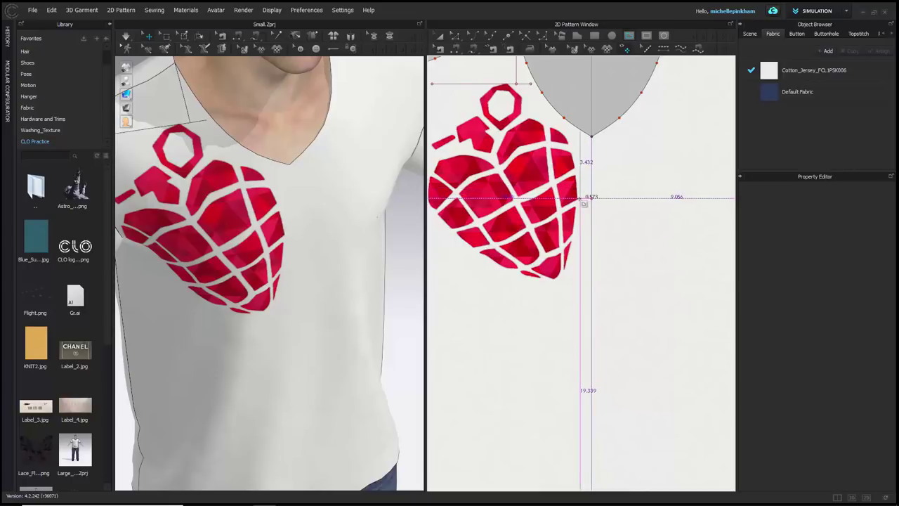
- Draw a horizontal internal line about 0.69 in long from the heart graphic's edge to the center front line and check its length
double_click(585, 203)
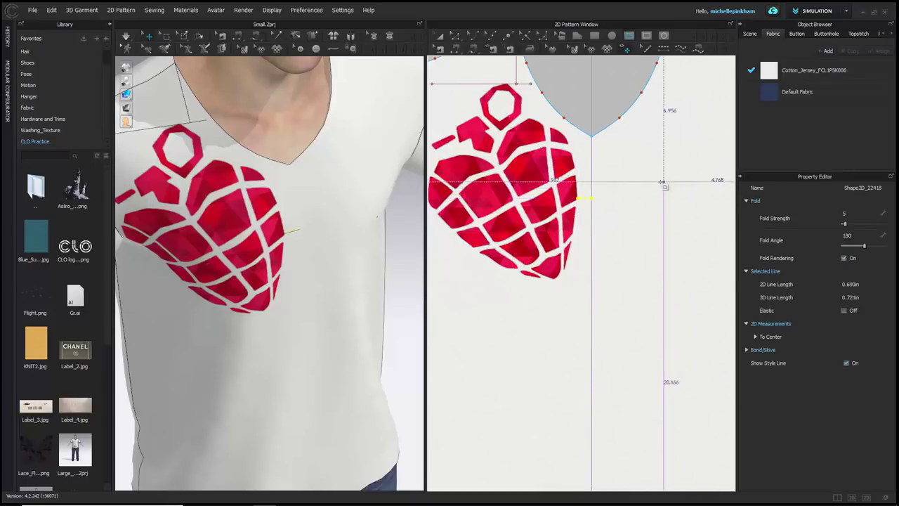
click(601, 116)
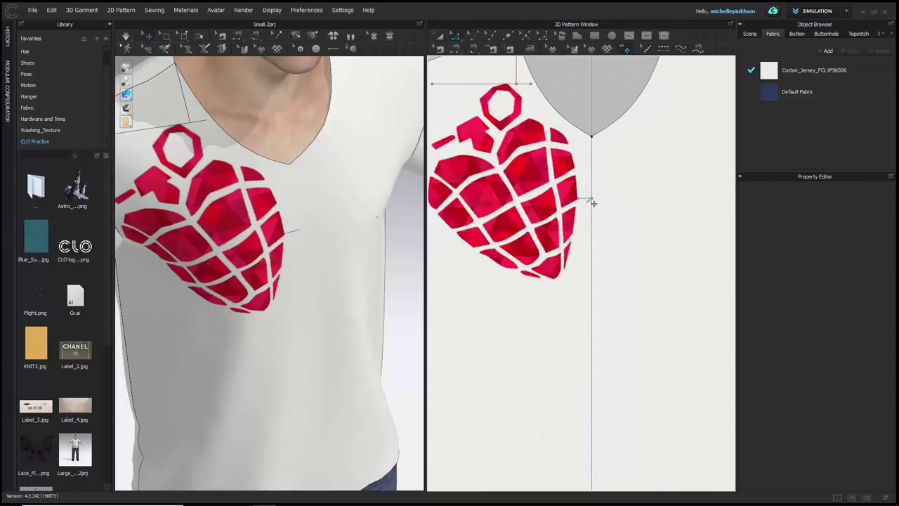
click(590, 203)
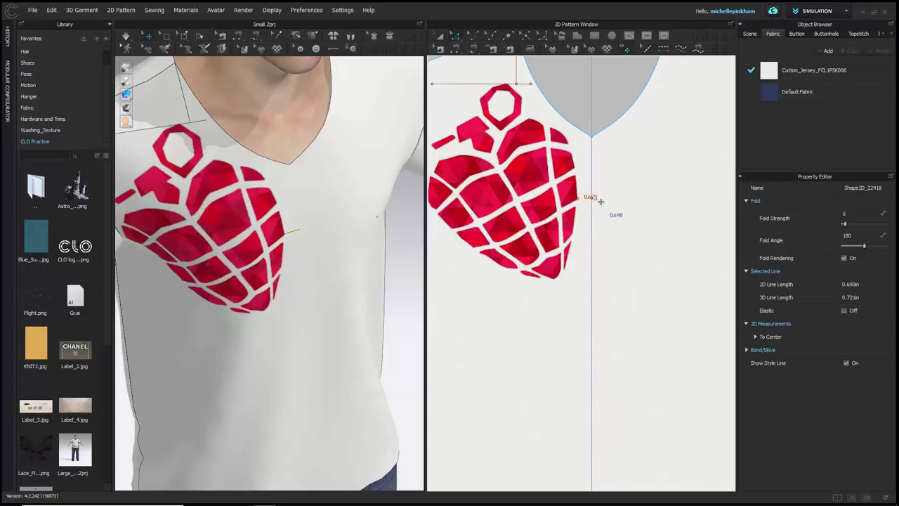
- Select the vertical internal line running down from the shoulder's neck point to recheck its length
middle_drag(611, 205, 652, 306)
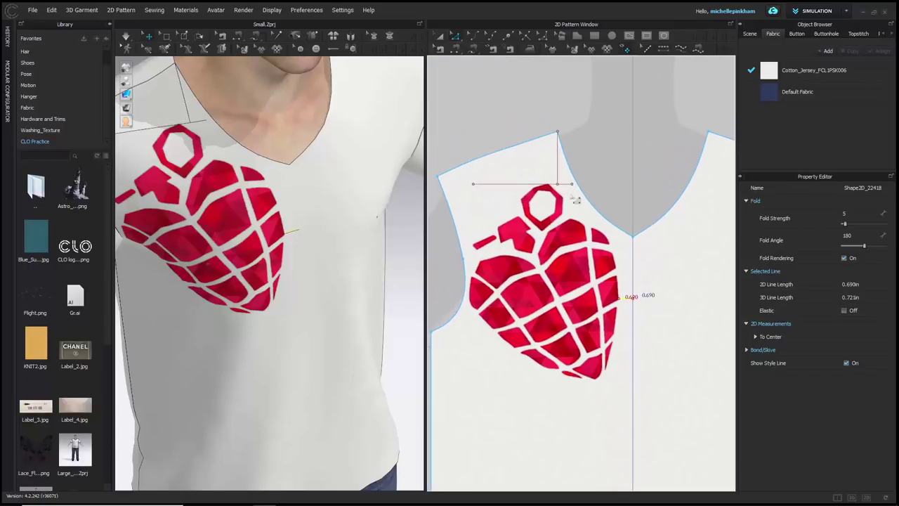
click(558, 163)
scroll(483, 264, up, 8)
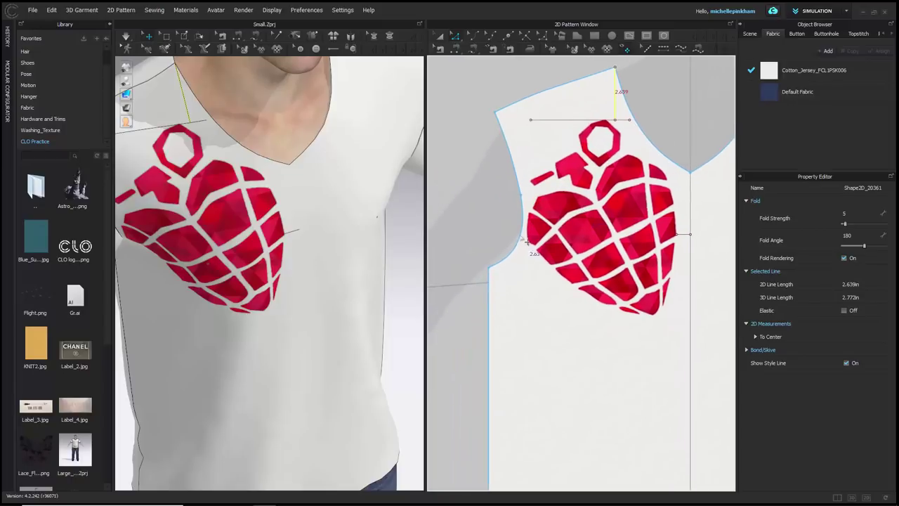
- Draw a vertical internal line about 2.67 in long against the heart graphic's edge nearest the armhole
scroll(541, 254, down, 4)
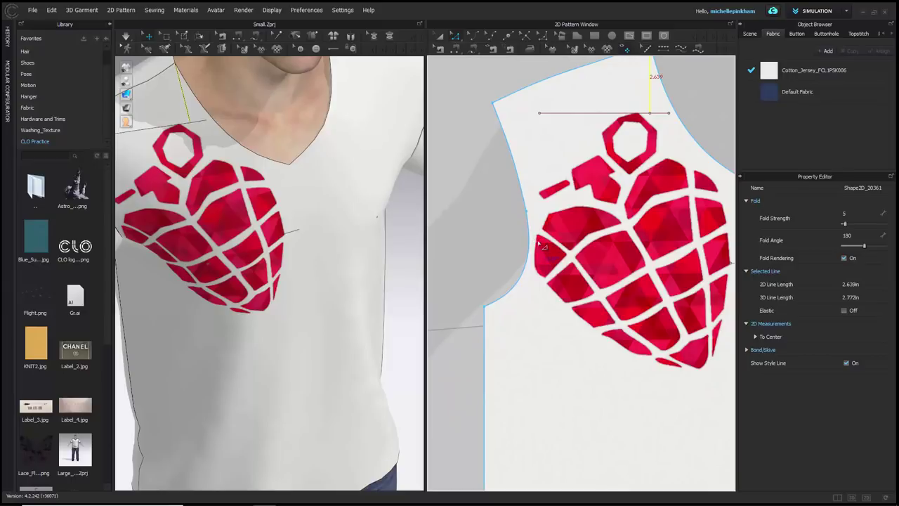
click(629, 35)
scroll(538, 257, up, 4)
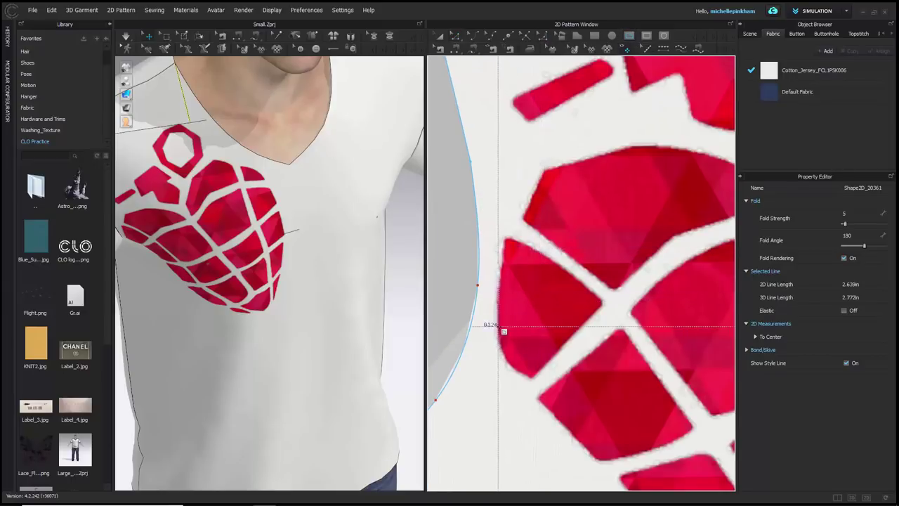
scroll(503, 331, down, 4)
scroll(501, 295, up, 4)
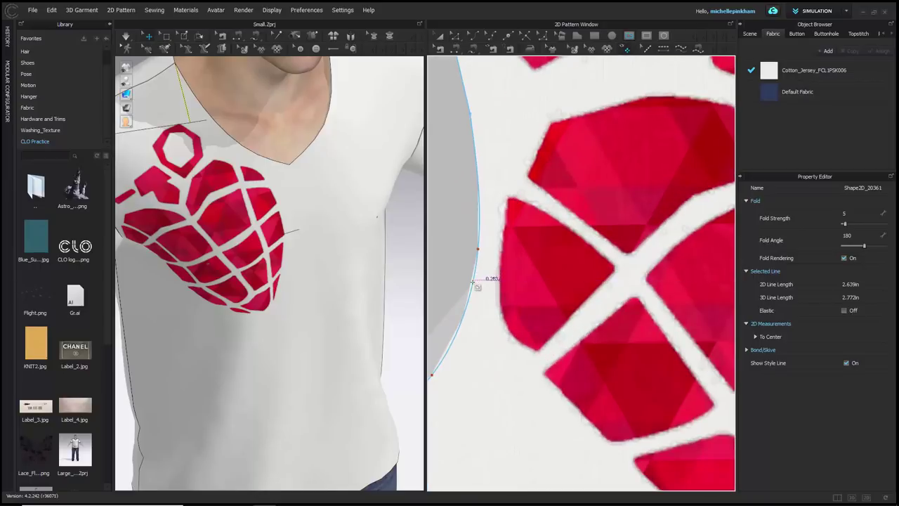
scroll(473, 281, down, 2)
click(496, 341)
double_click(503, 134)
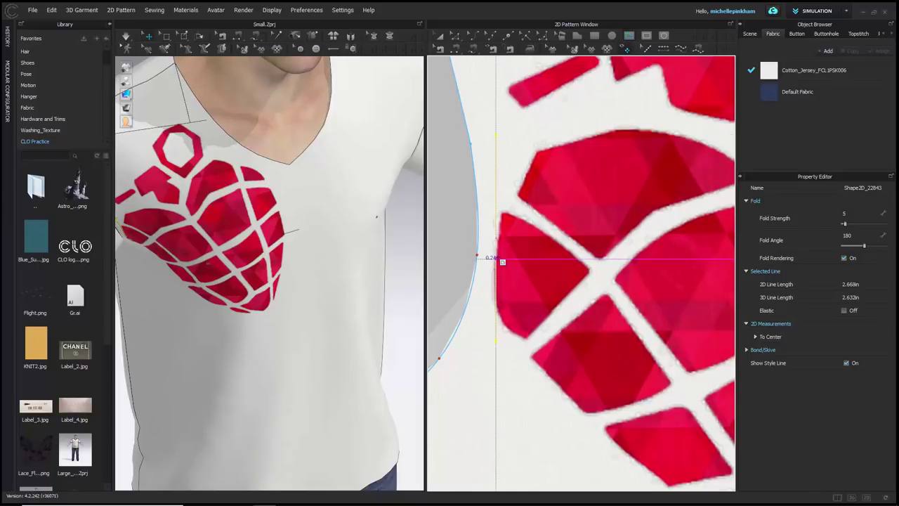
- Draw a short horizontal internal line about 0.24 in long from the vertical line beside the heart graphic to the armhole curve
scroll(498, 258, down, 2)
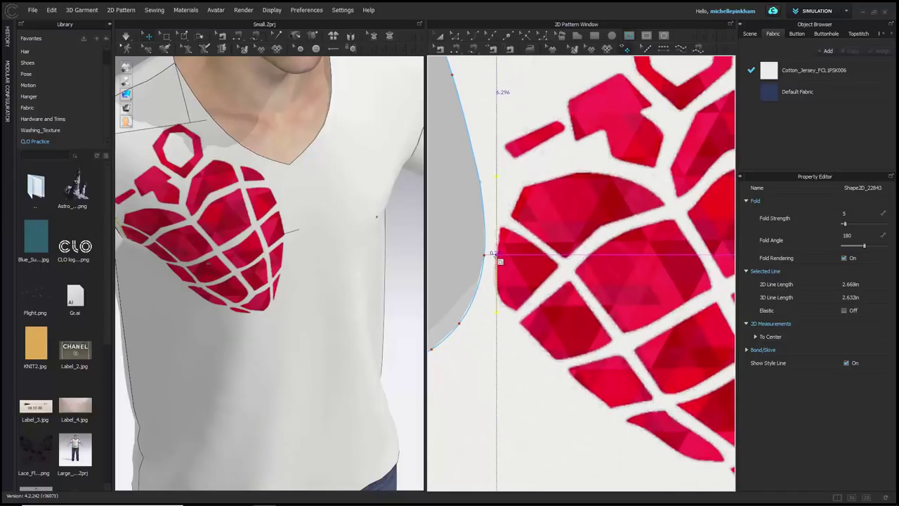
scroll(500, 254, up, 4)
click(498, 250)
double_click(471, 251)
- Draw a horizontal internal line about 2.37 in long inward from the shoulder tip of the front pattern
scroll(458, 190, down, 2)
scroll(435, 200, down, 2)
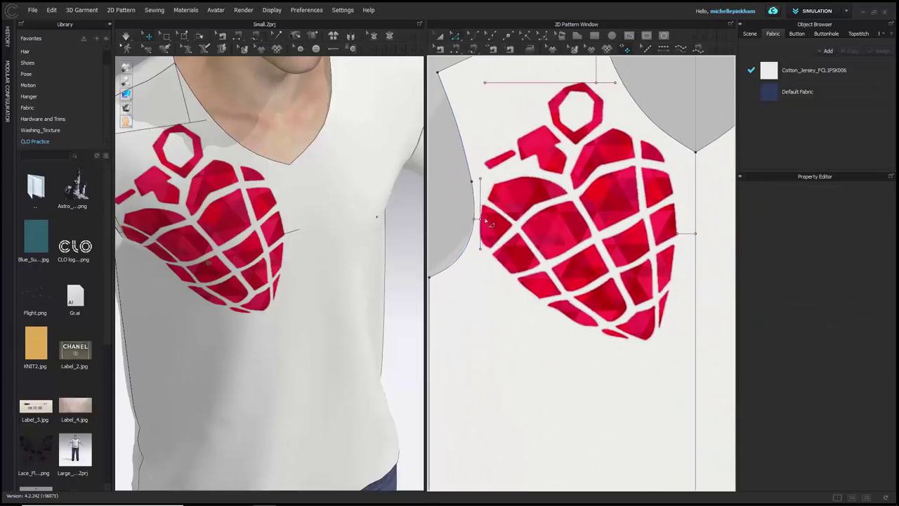
scroll(451, 75, down, 1)
click(460, 75)
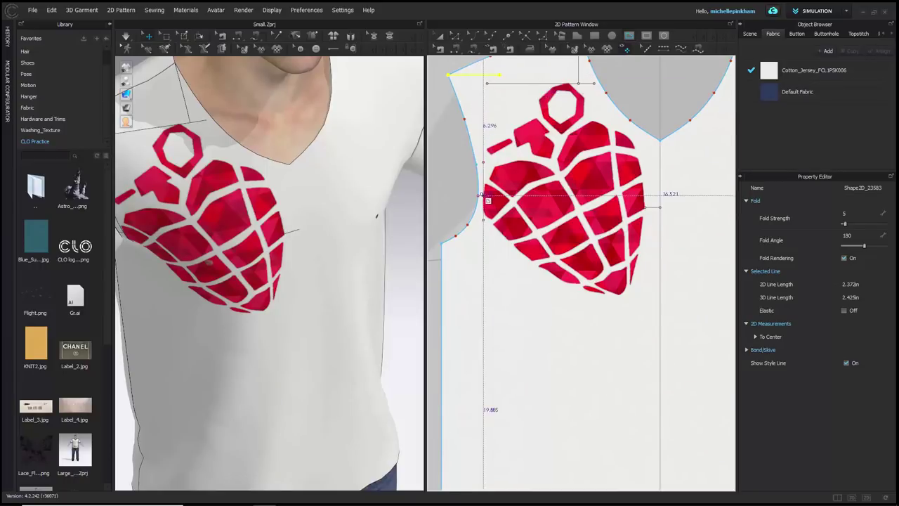
- Draw a vertical internal line about 5.55 in long from the shoulder-tip line down to the short line at the armhole
scroll(474, 75, up, 1)
scroll(477, 77, up, 1)
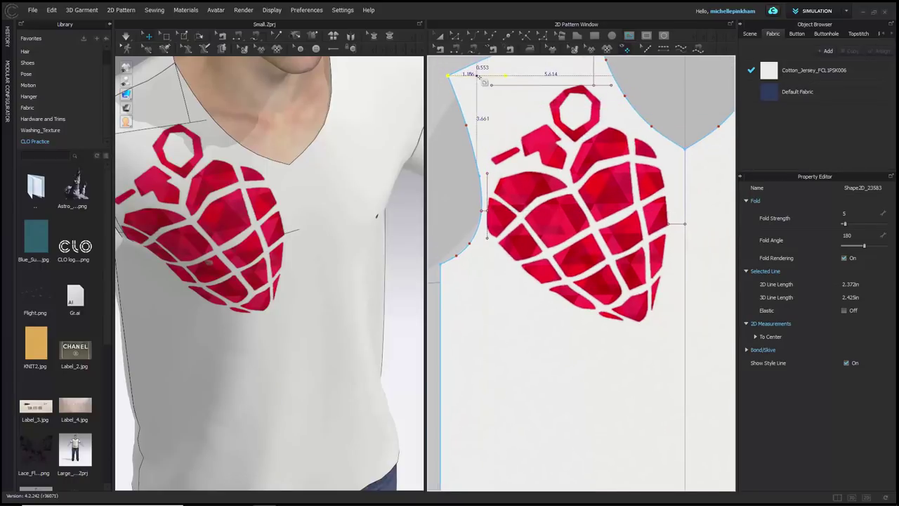
scroll(484, 83, up, 1)
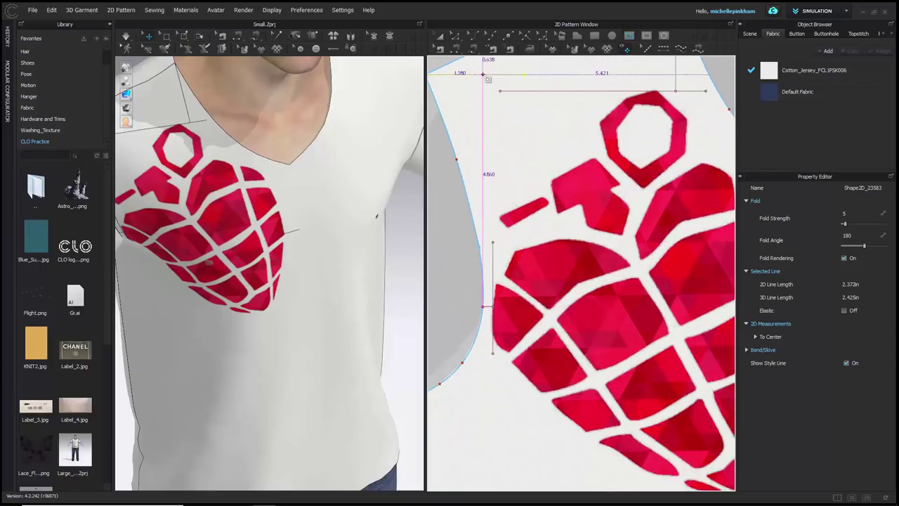
click(488, 74)
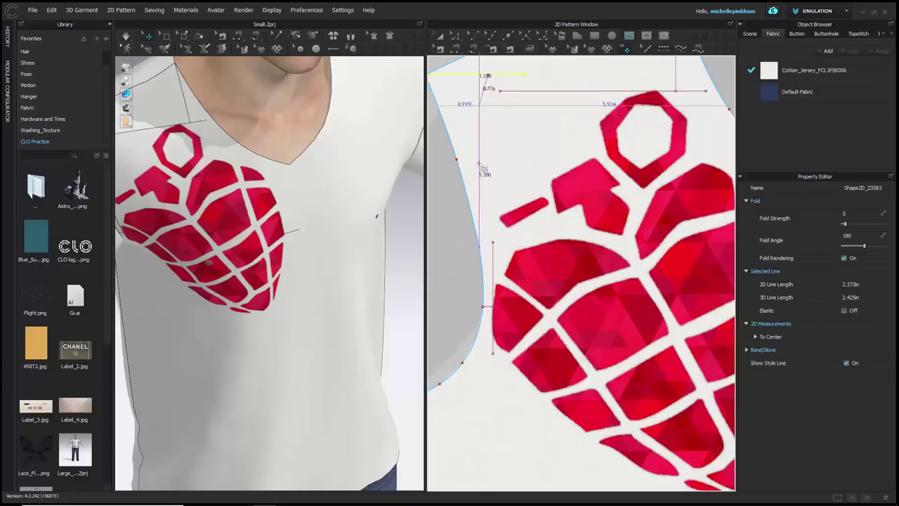
double_click(547, 172)
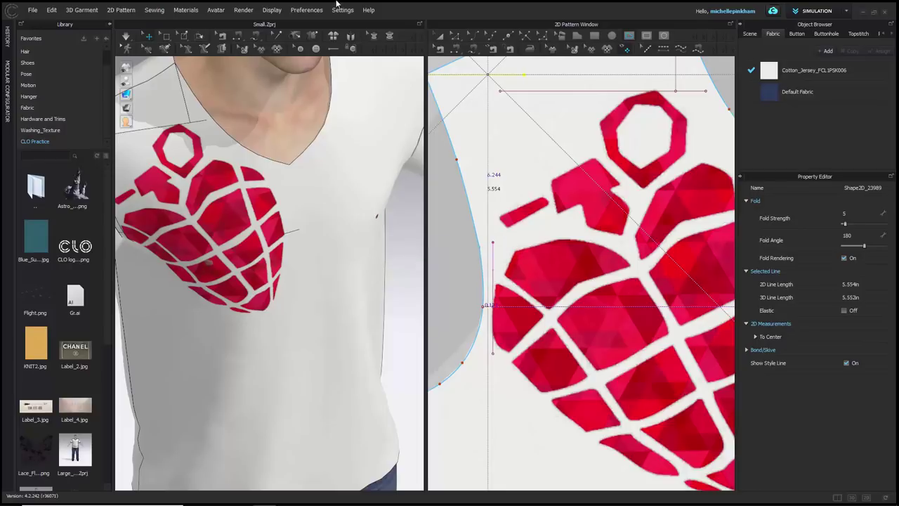
- Check the lengths of the vertical shoulder-tip guide line and the short armhole line with the Edit Pattern tool
click(455, 37)
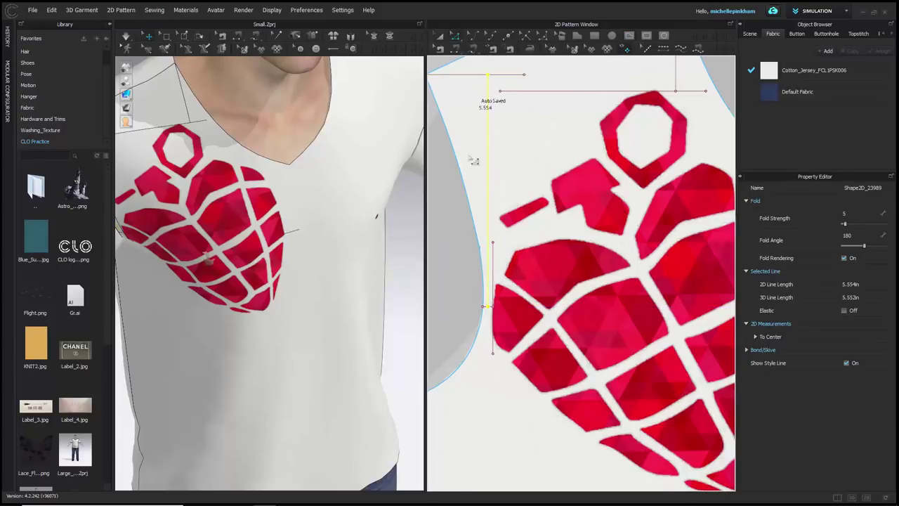
scroll(492, 127, down, 3)
scroll(521, 172, down, 1)
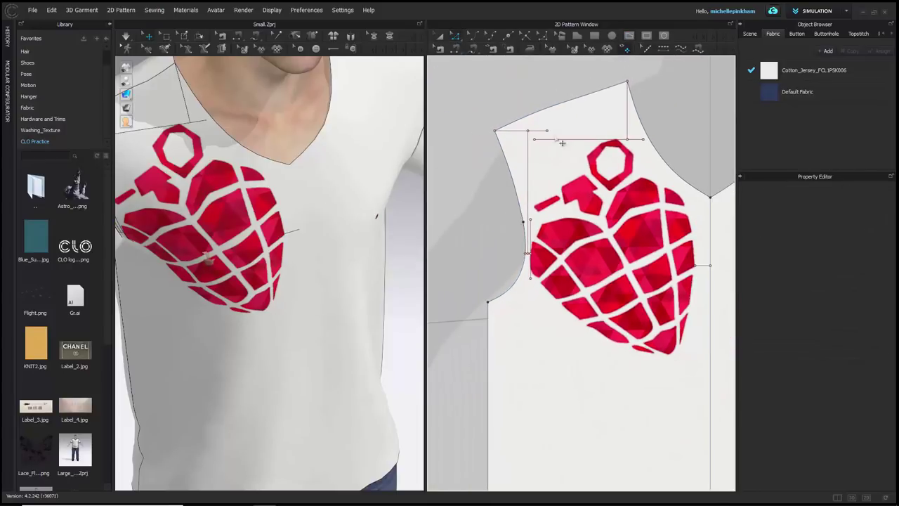
scroll(560, 144, up, 4)
middle_drag(532, 145, 566, 125)
scroll(555, 161, down, 2)
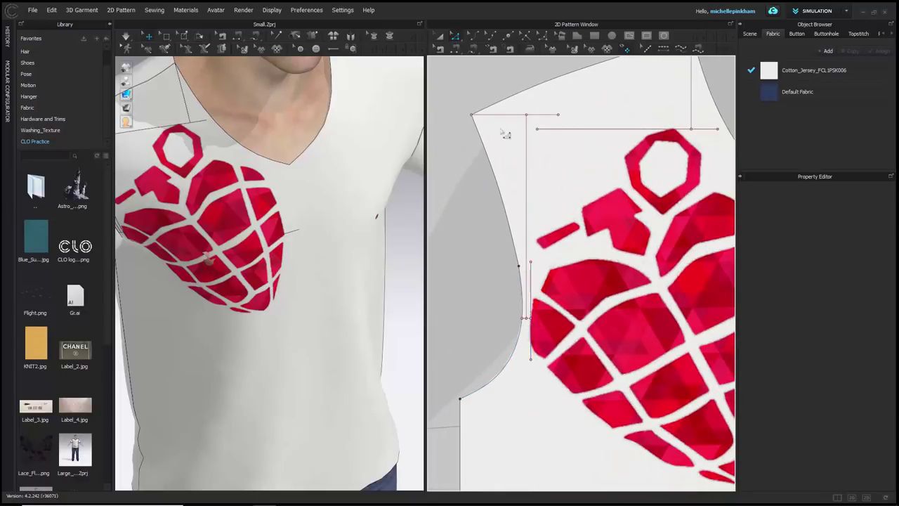
click(531, 129)
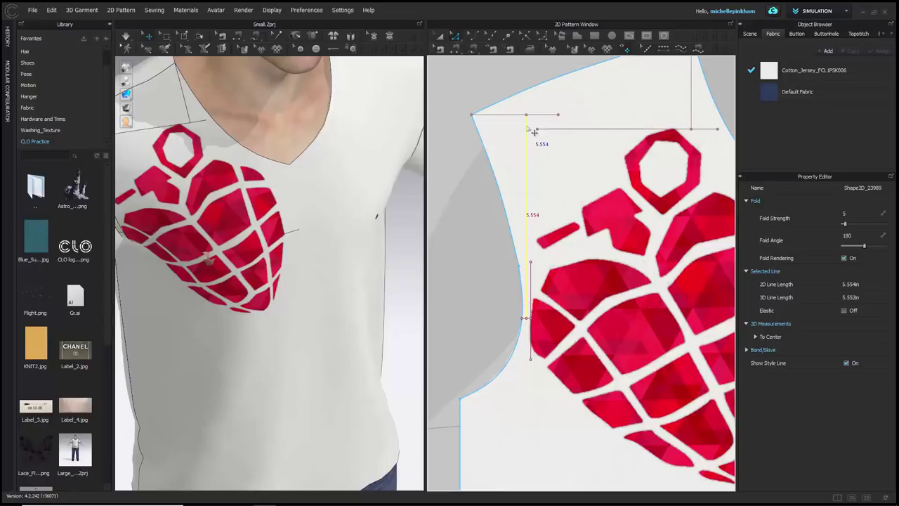
scroll(527, 295, up, 4)
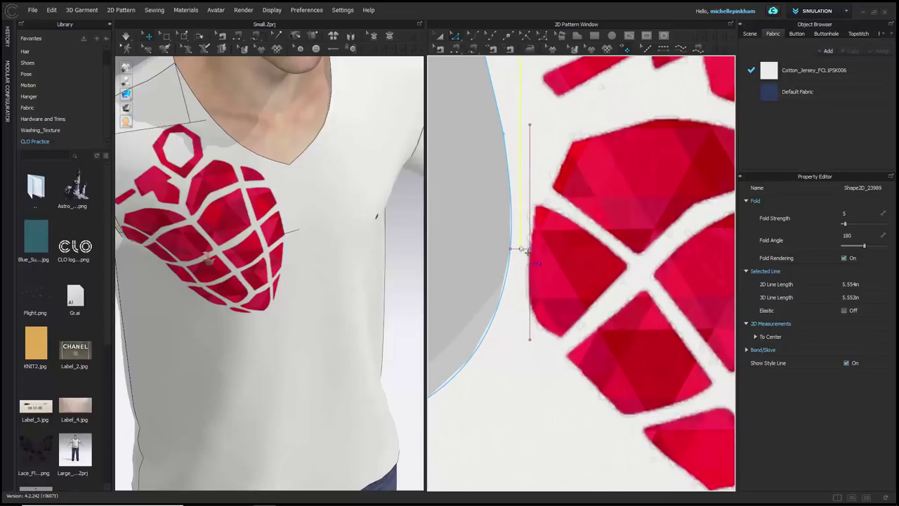
click(523, 251)
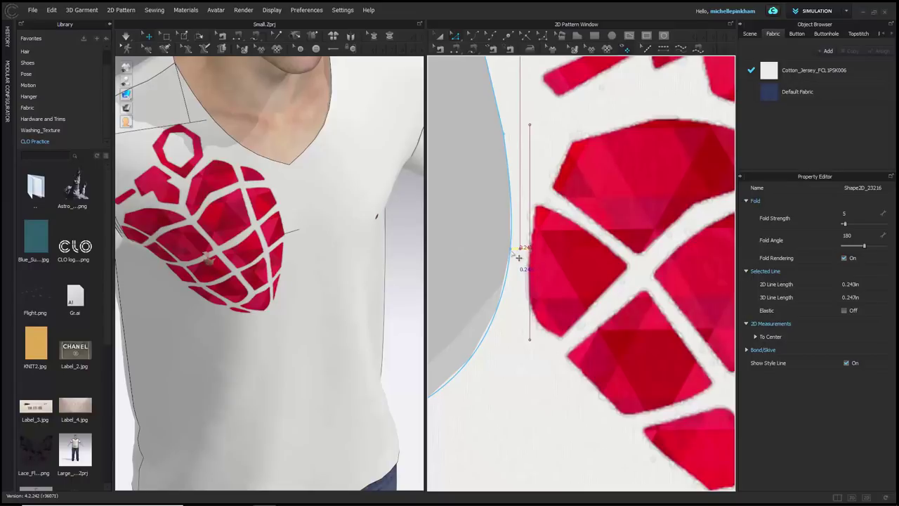
scroll(518, 256, down, 5)
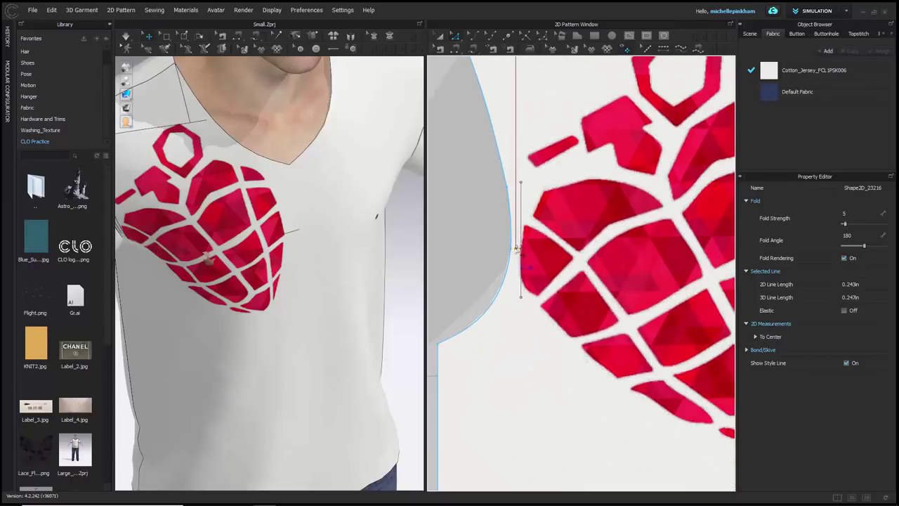
- Hide the internal lines on the 3D garment and inspect the heart graphic's placement from several angles
middle_drag(573, 191, 534, 168)
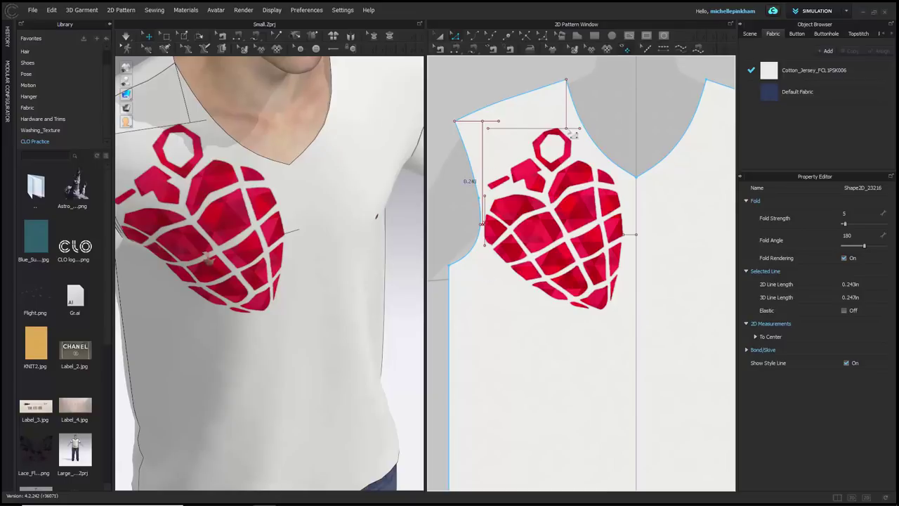
scroll(576, 151, down, 1)
right_drag(291, 225, 262, 123)
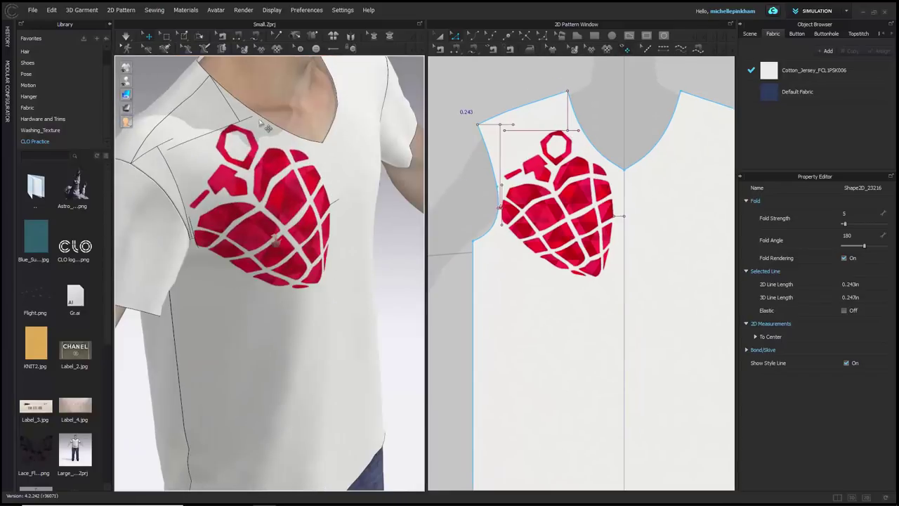
click(557, 93)
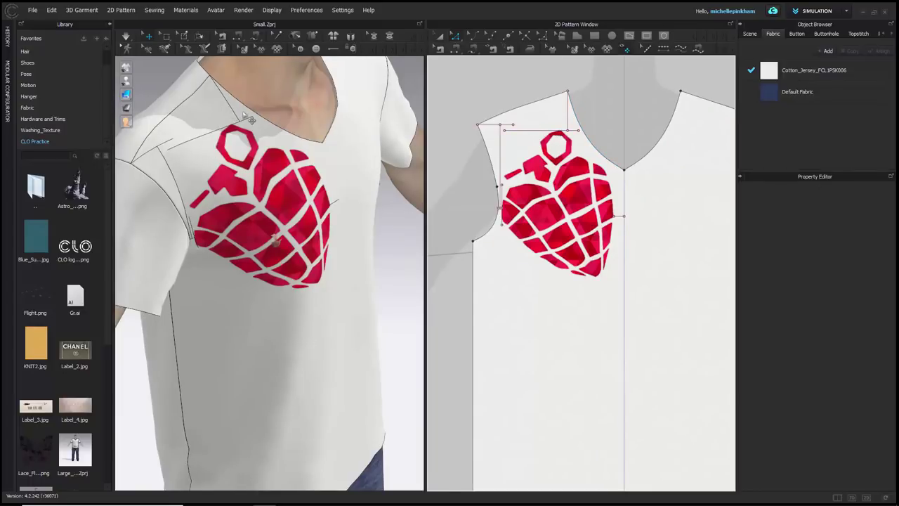
middle_drag(244, 114, 301, 203)
scroll(300, 196, down, 3)
scroll(309, 229, down, 3)
right_drag(237, 264, 231, 231)
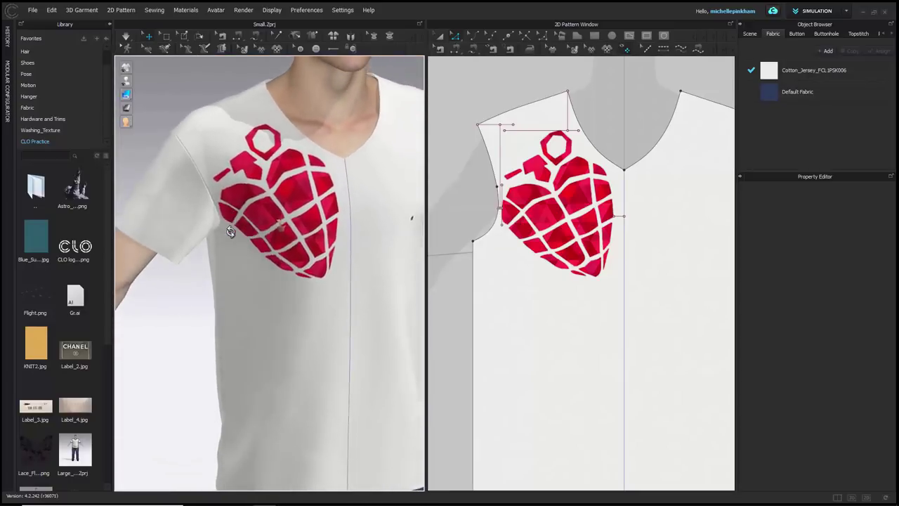
middle_drag(230, 232, 234, 262)
scroll(263, 171, down, 3)
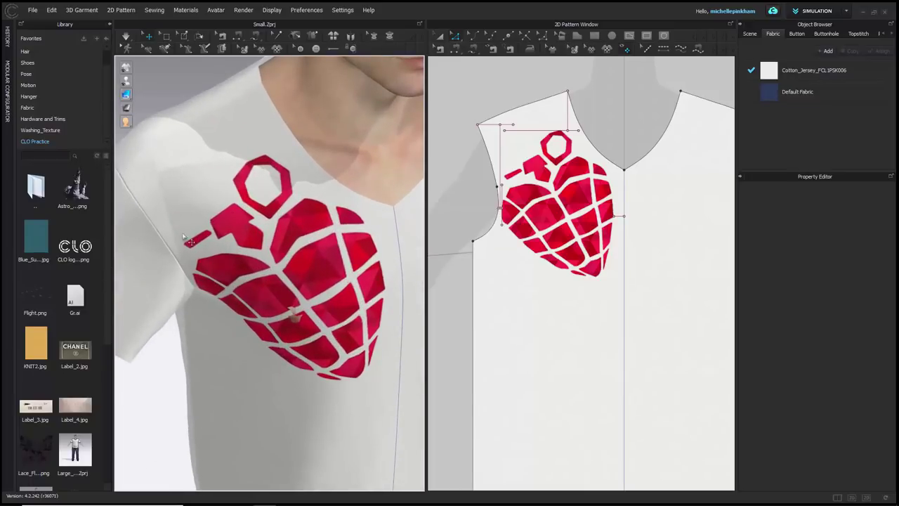
right_drag(258, 206, 317, 230)
scroll(216, 202, down, 3)
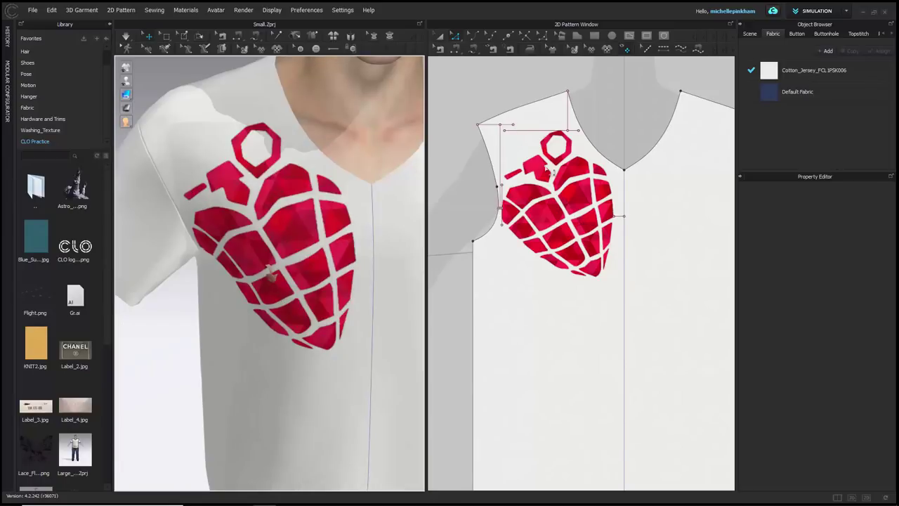
- Convert the vertical neck-point line and the horizontal line above the heart graphic to baselines
scroll(576, 132, up, 3)
click(564, 119)
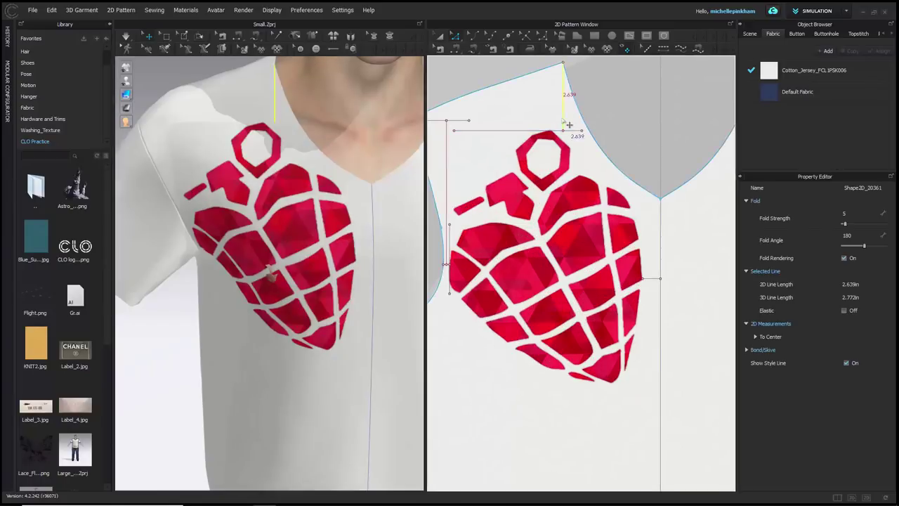
scroll(473, 163, down, 3)
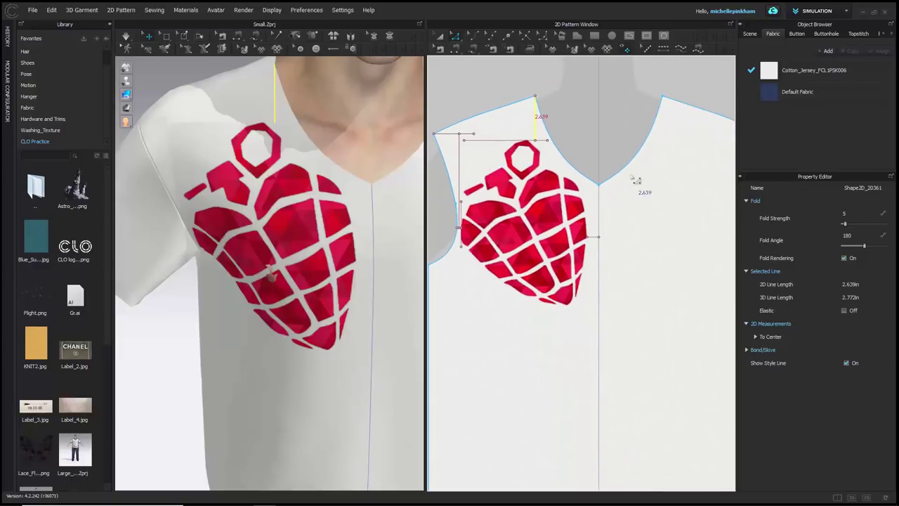
click(476, 141)
click(536, 116)
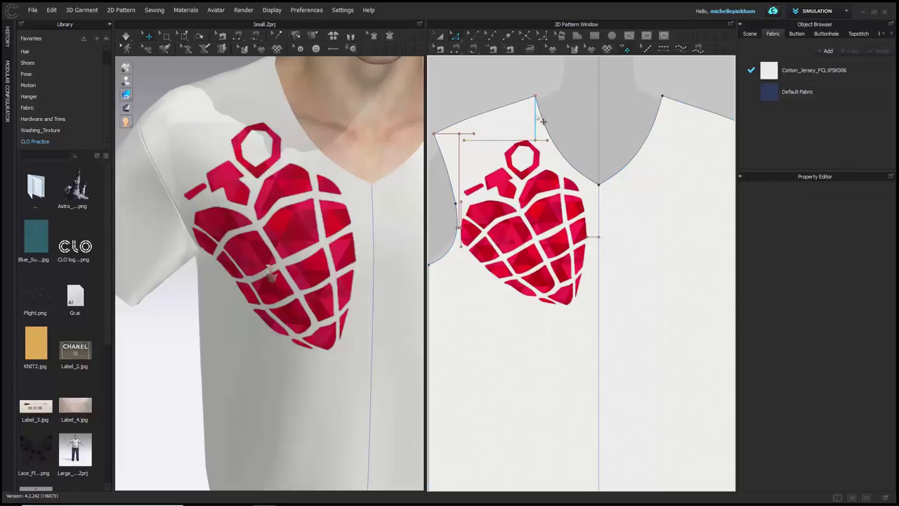
click(537, 121)
shift+click(509, 140)
right_click(506, 141)
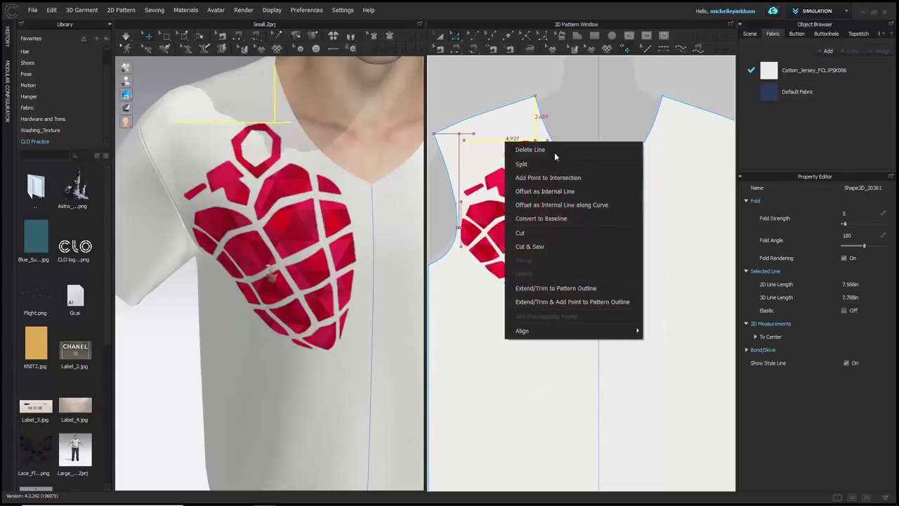
click(558, 218)
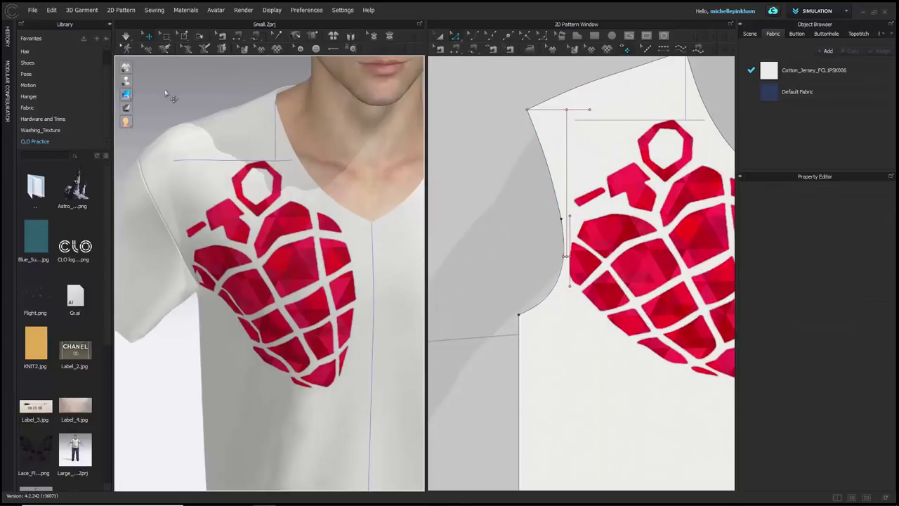
- Hide the baselines on the 3D garment and convert the horizontal and vertical shoulder-tip guide lines to baselines
mouse_move(137, 74)
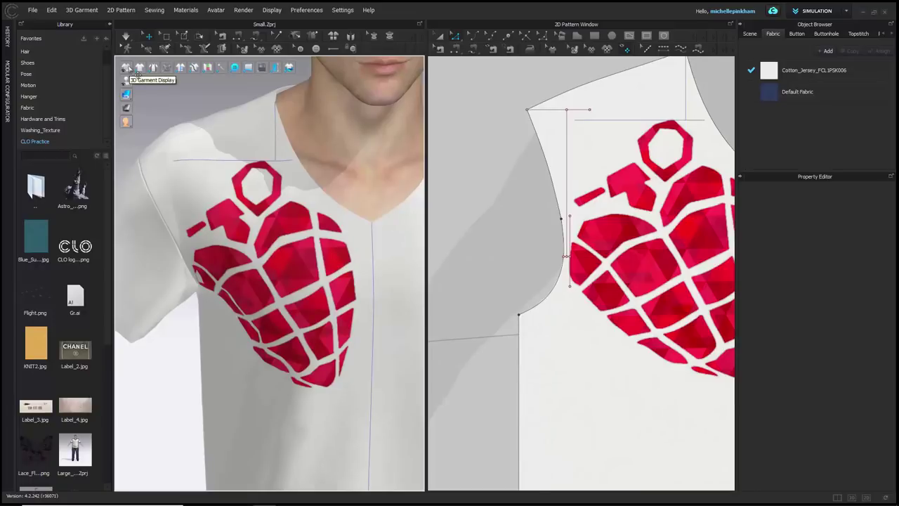
click(185, 74)
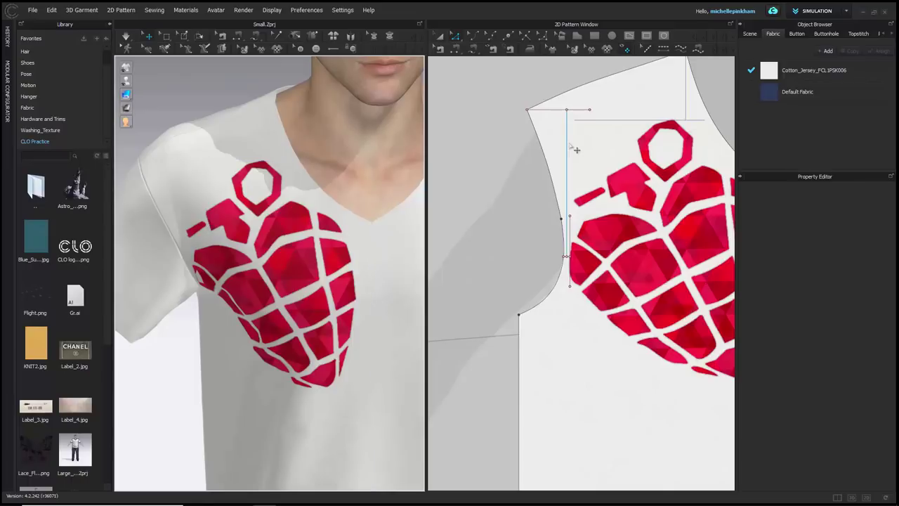
click(567, 144)
right_click(581, 111)
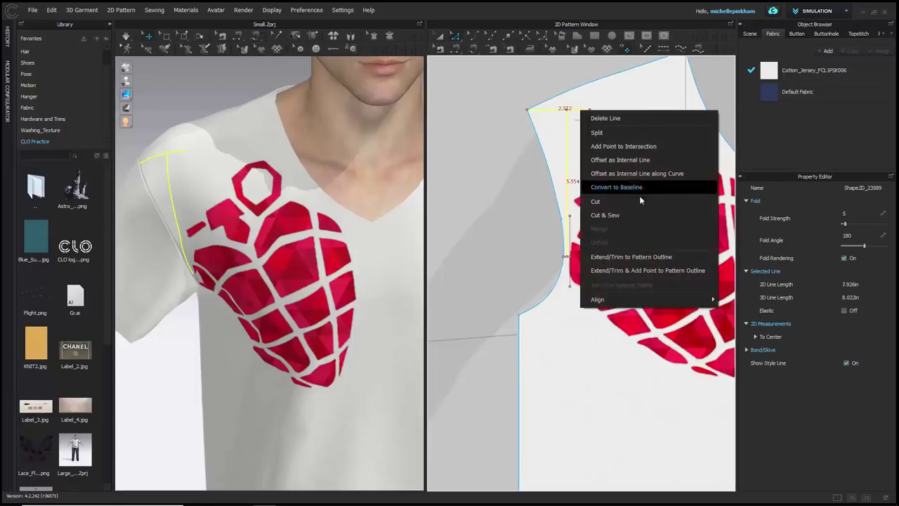
click(633, 187)
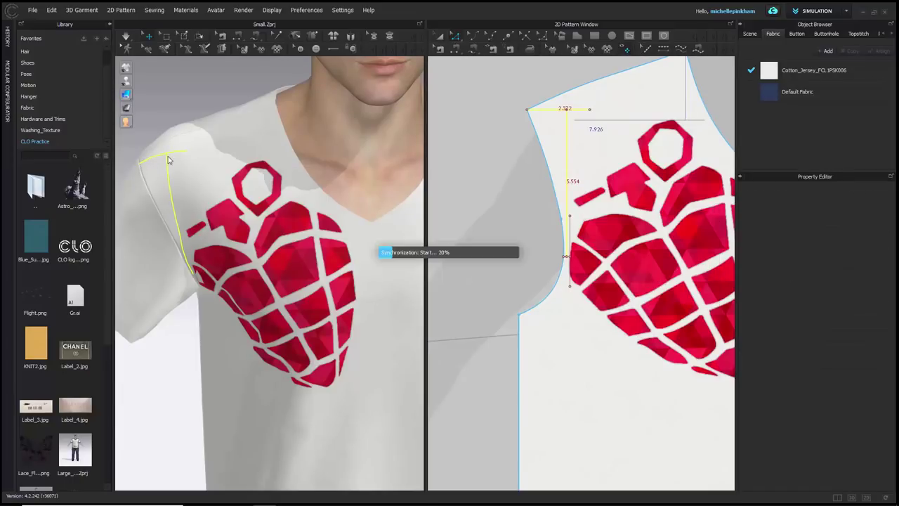
- Review the heart graphic's placement in both the 2D pattern and the 3D garment, close up and full length
scroll(624, 156, down, 3)
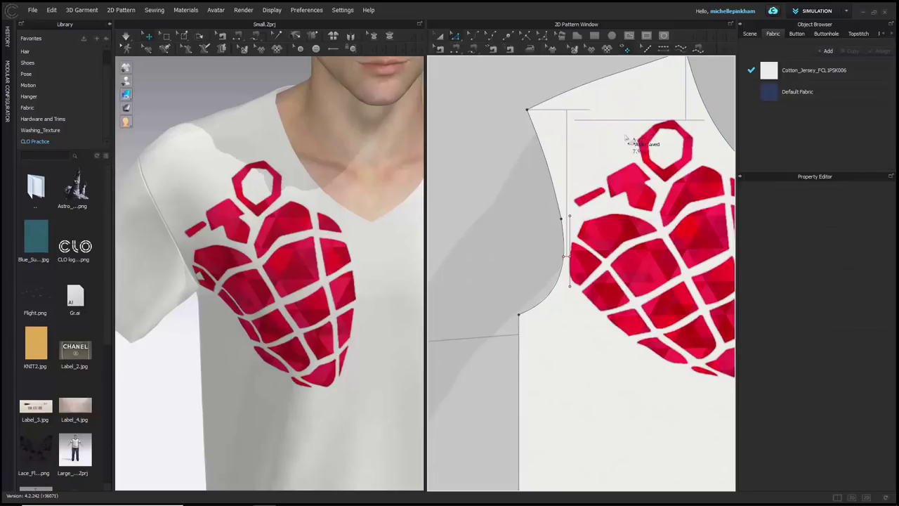
middle_drag(628, 167, 576, 125)
scroll(669, 191, up, 3)
scroll(688, 202, down, 4)
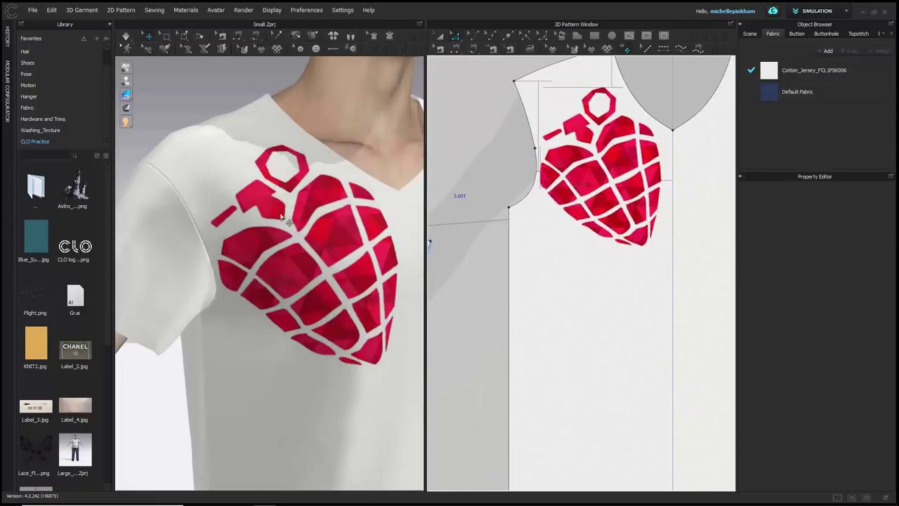
right_drag(233, 217, 279, 201)
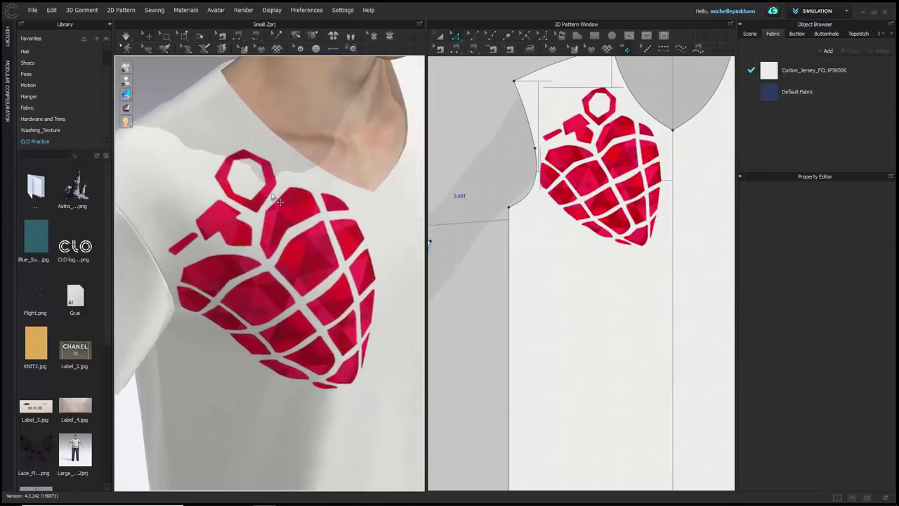
scroll(203, 106, down, 3)
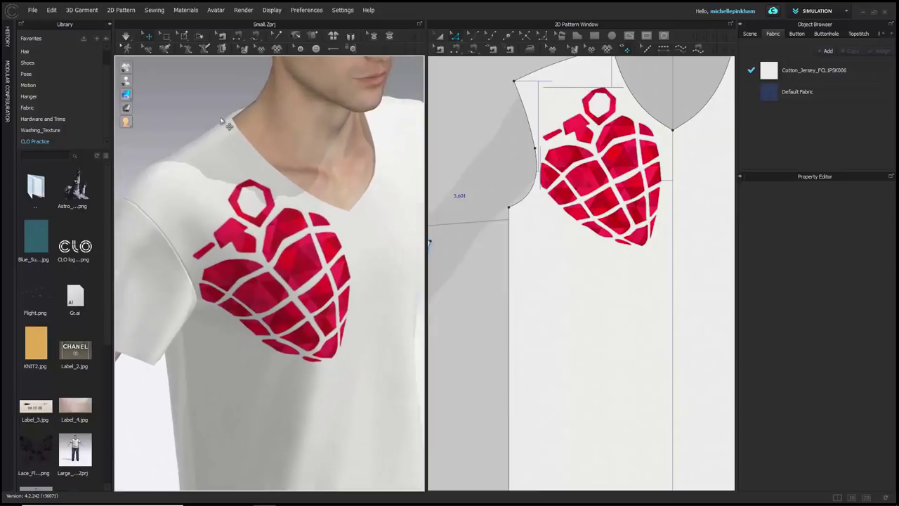
right_drag(284, 245, 276, 226)
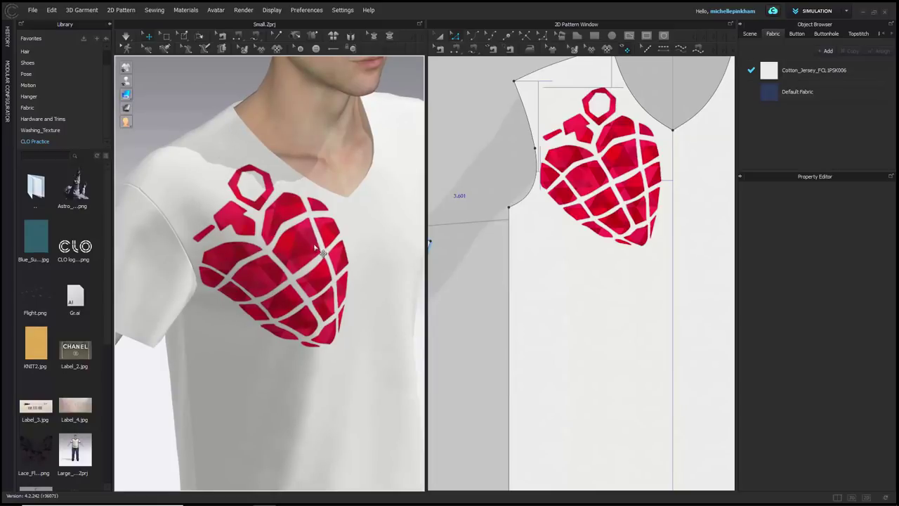
scroll(315, 246, down, 3)
right_drag(345, 254, 316, 257)
scroll(318, 255, down, 2)
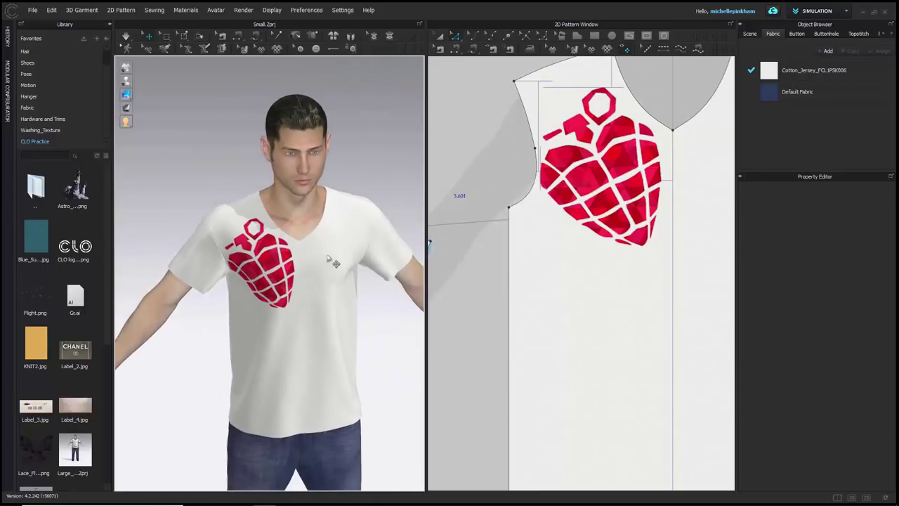
scroll(326, 258, down, 1)
middle_drag(325, 258, 307, 219)
scroll(302, 195, up, 4)
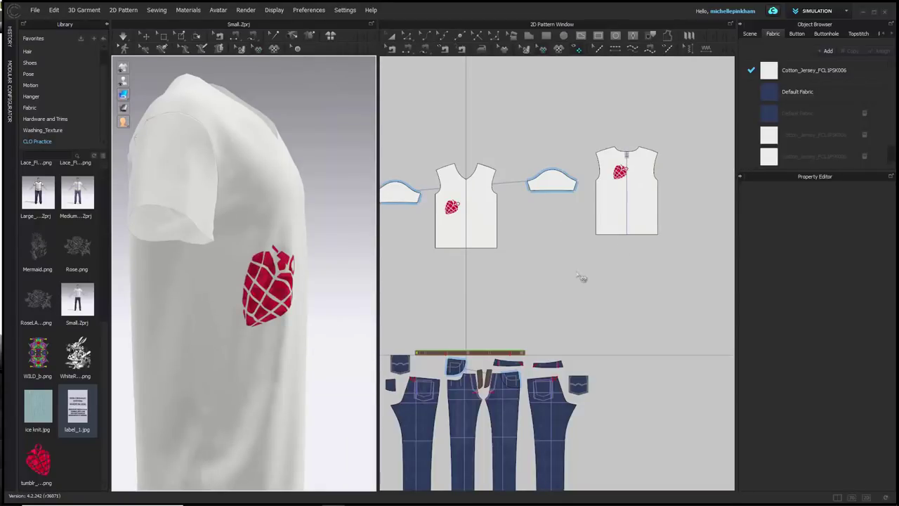
- Move the heart graphic on the front pattern lower so it overlaps the side seam edge
right_drag(370, 276, 426, 247)
scroll(443, 229, up, 5)
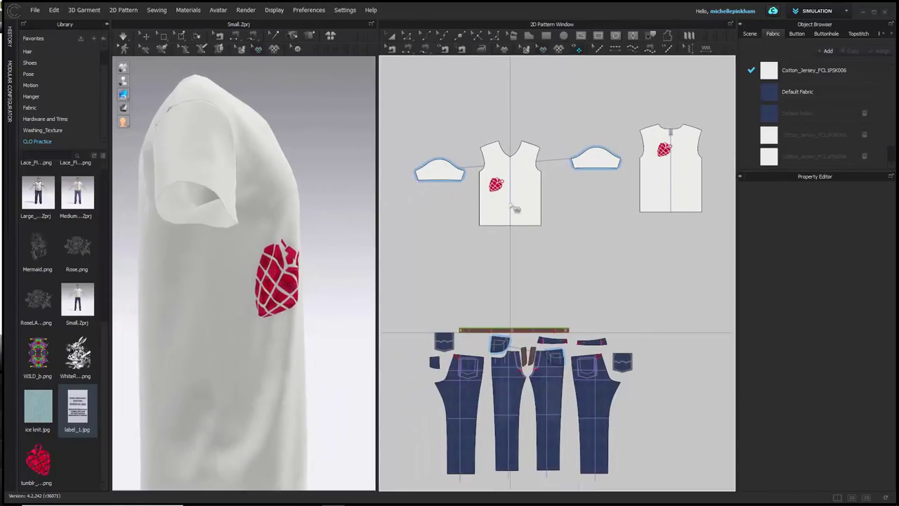
click(605, 156)
drag(600, 152, 536, 212)
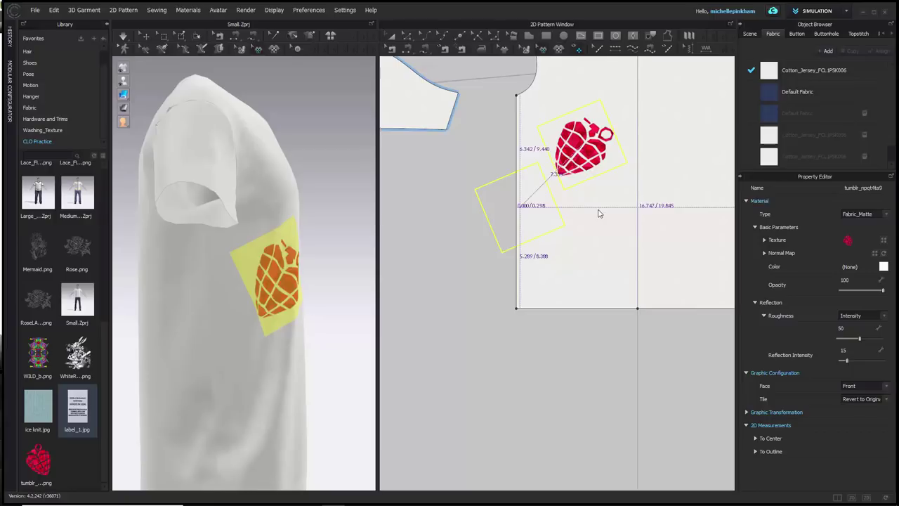
key(ctrl+z)
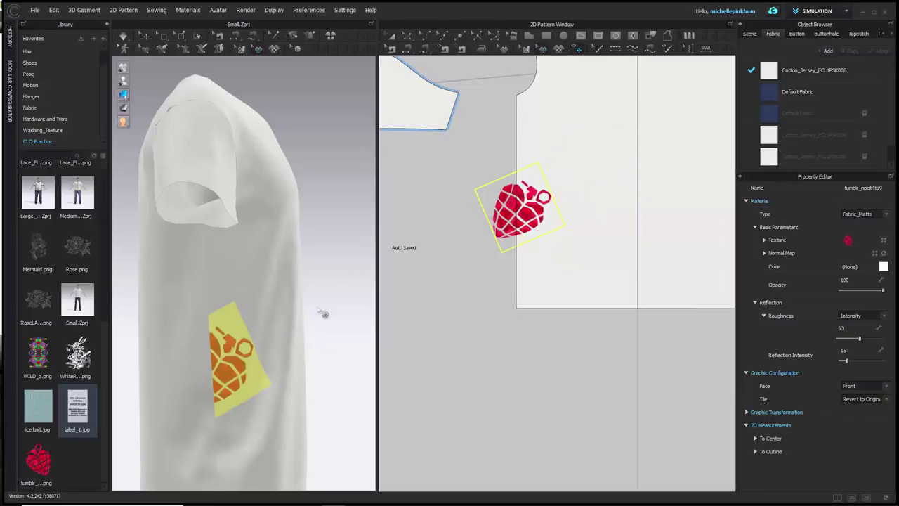
scroll(307, 331, up, 5)
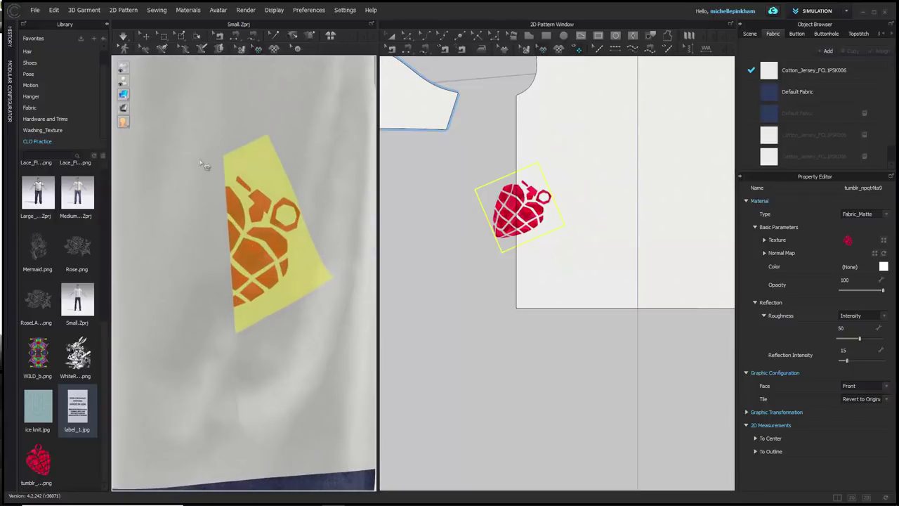
scroll(653, 275, down, 5)
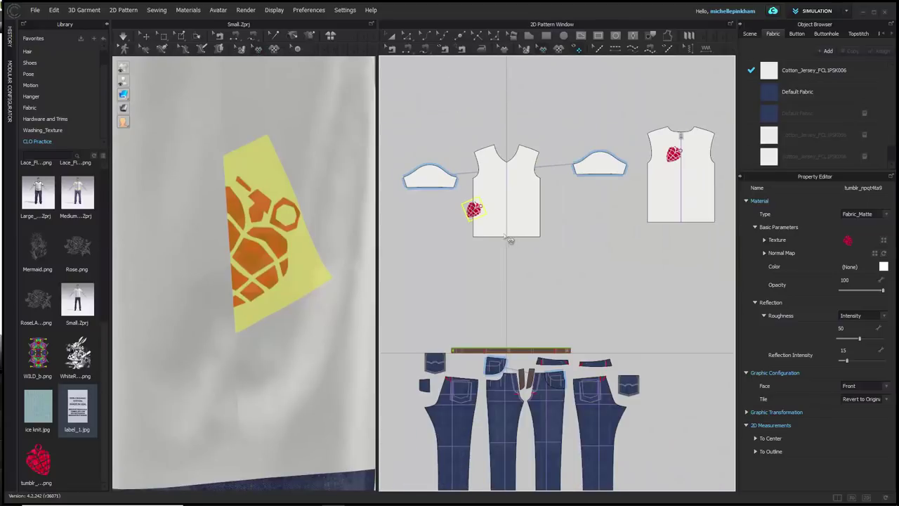
- Copy the overlapping heart graphic and paste it over the matching side seam edge of the back pattern
middle_drag(533, 226, 509, 220)
click(460, 211)
right_click(464, 212)
click(492, 225)
key(ctrl+v)
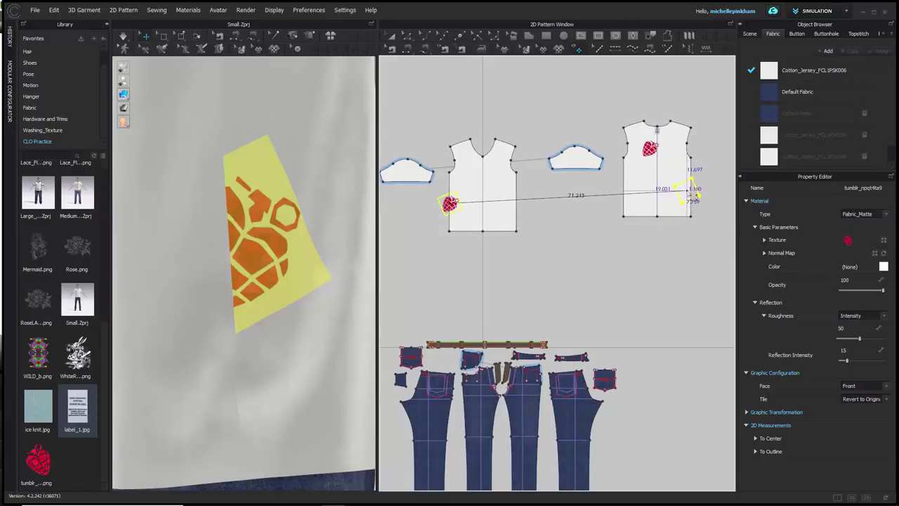
click(694, 196)
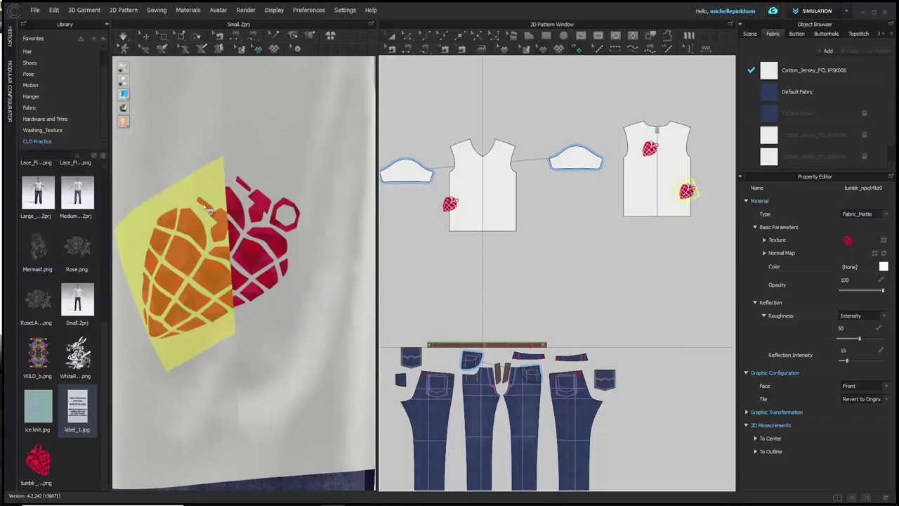
- Align the back copy of the heart graphic with the front half so the artwork matches across the side seam
scroll(212, 210, up, 3)
middle_drag(204, 185, 267, 210)
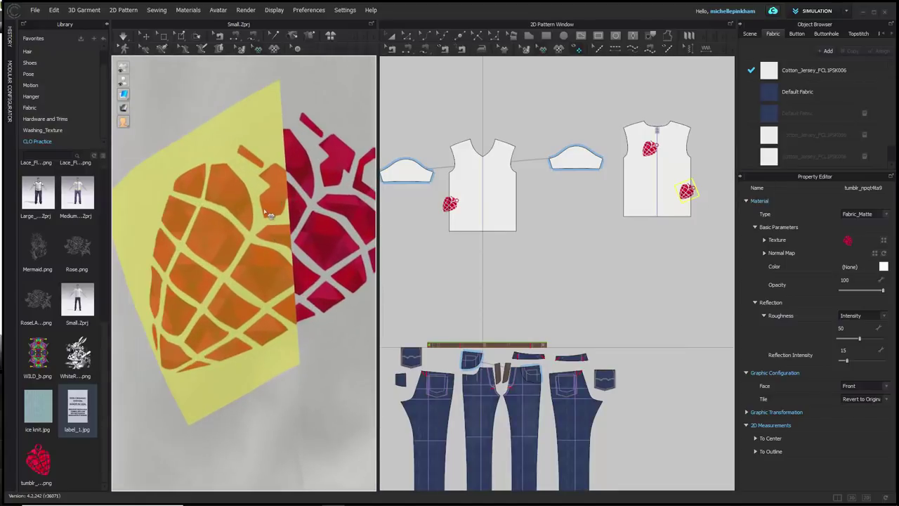
click(286, 196)
right_drag(191, 296, 242, 287)
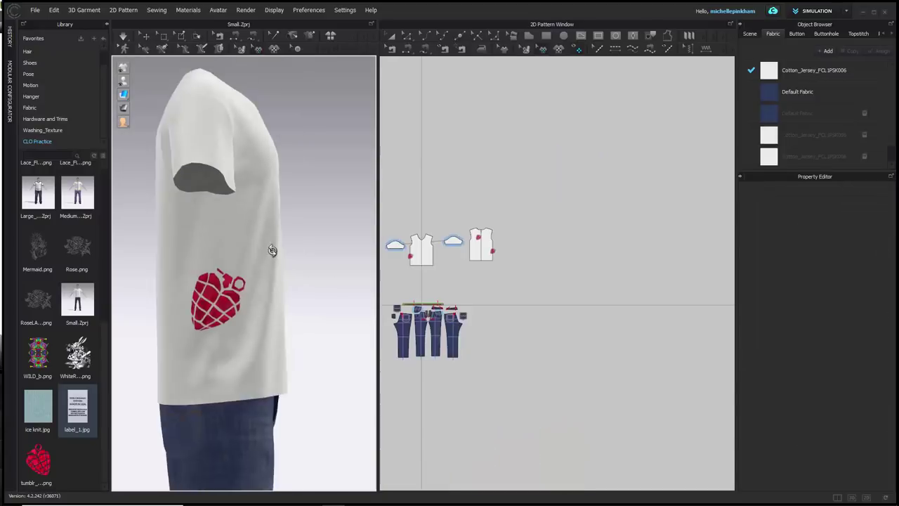
scroll(273, 253, up, 5)
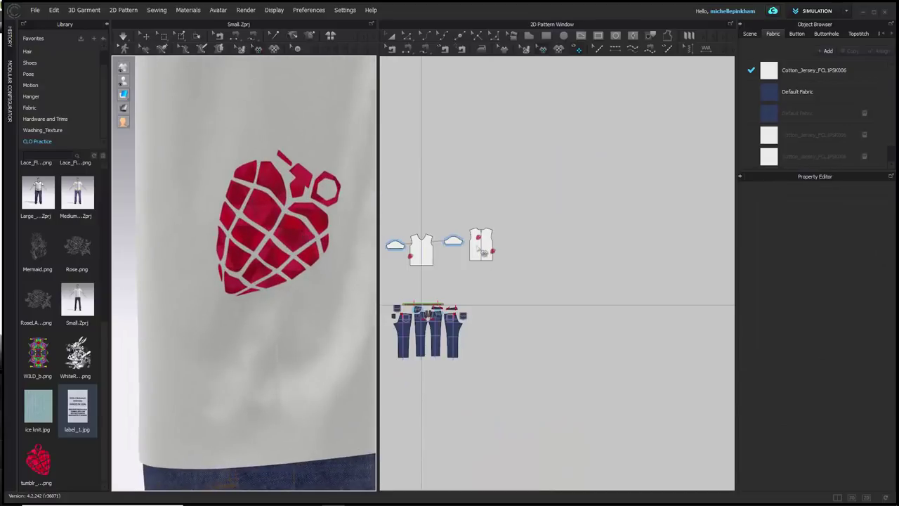
- Select the side-seam heart graphics on the front and back patterns and enlarge them together to more than double size
scroll(482, 252, up, 5)
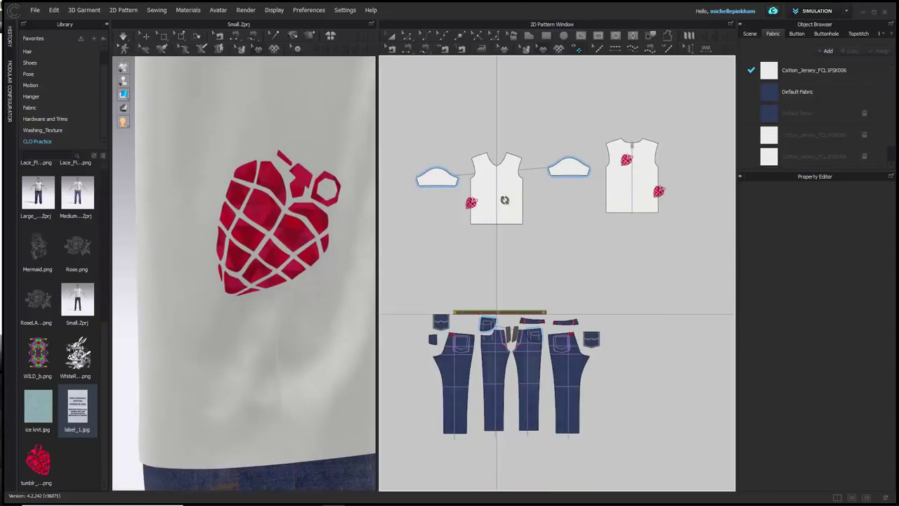
click(476, 207)
click(661, 195)
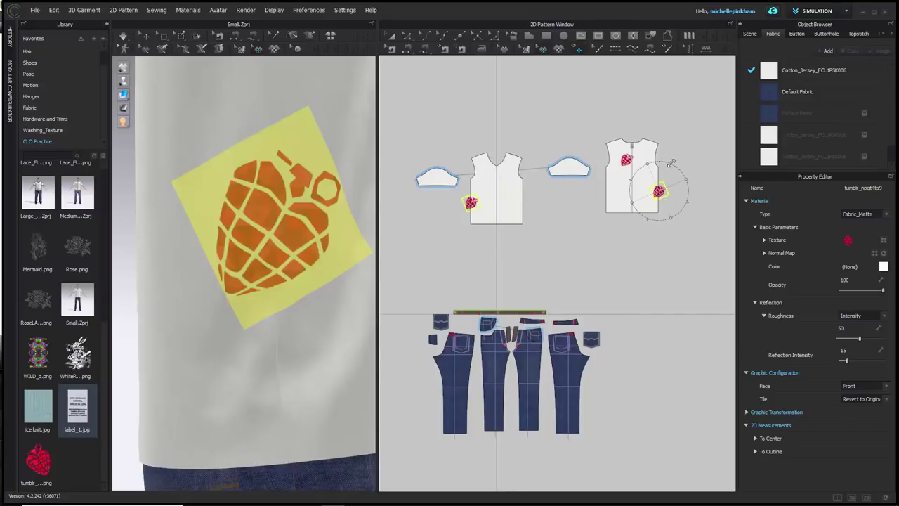
drag(674, 162, 682, 150)
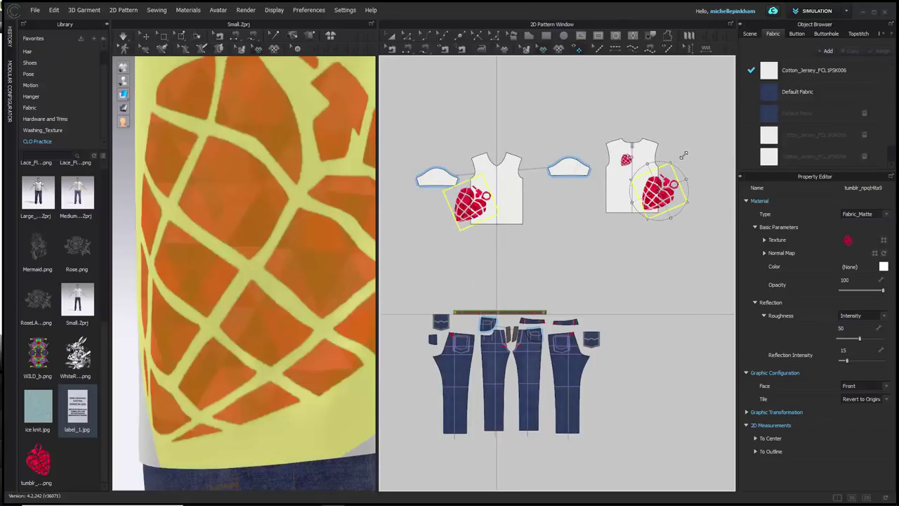
scroll(245, 238, down, 1)
right_drag(299, 235, 243, 236)
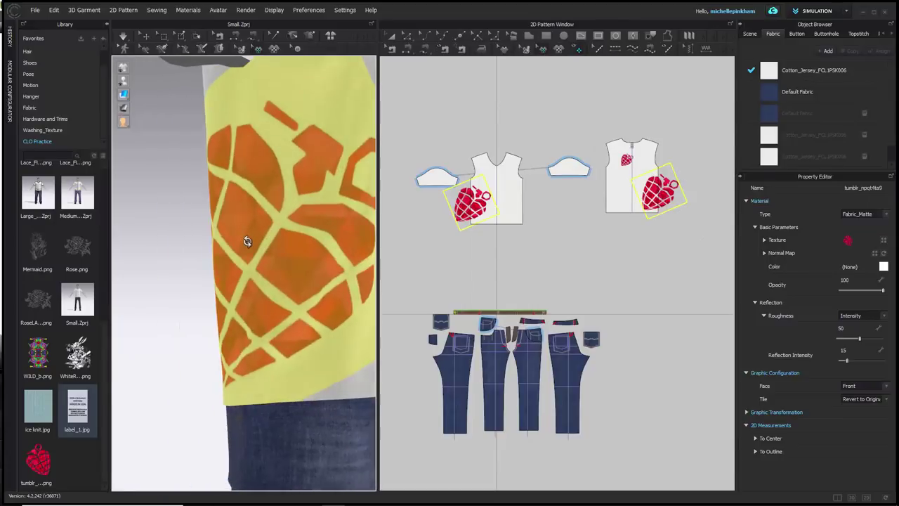
- Inspect the enlarged heart graphic across the side seam from the front and the side of the 3D garment
click(608, 268)
scroll(253, 288, down, 3)
right_drag(253, 288, 224, 281)
middle_drag(337, 172, 299, 243)
right_drag(299, 243, 186, 243)
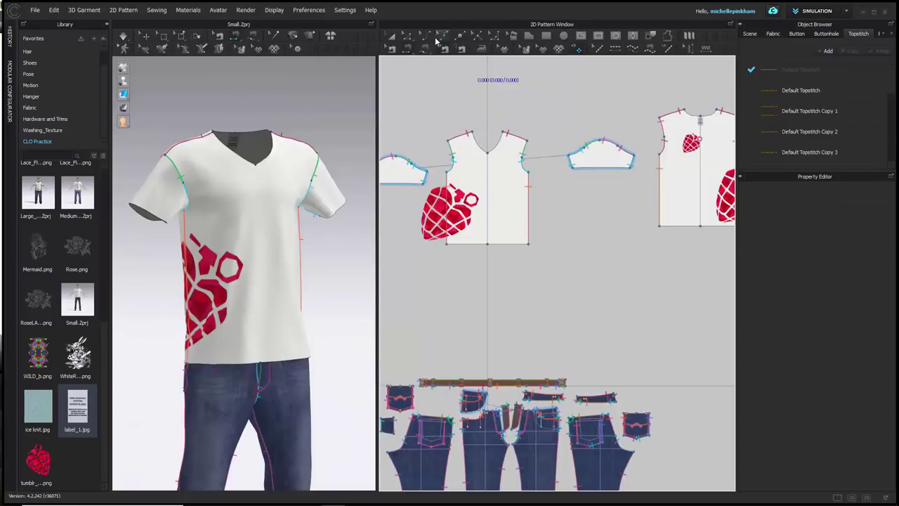
click(407, 35)
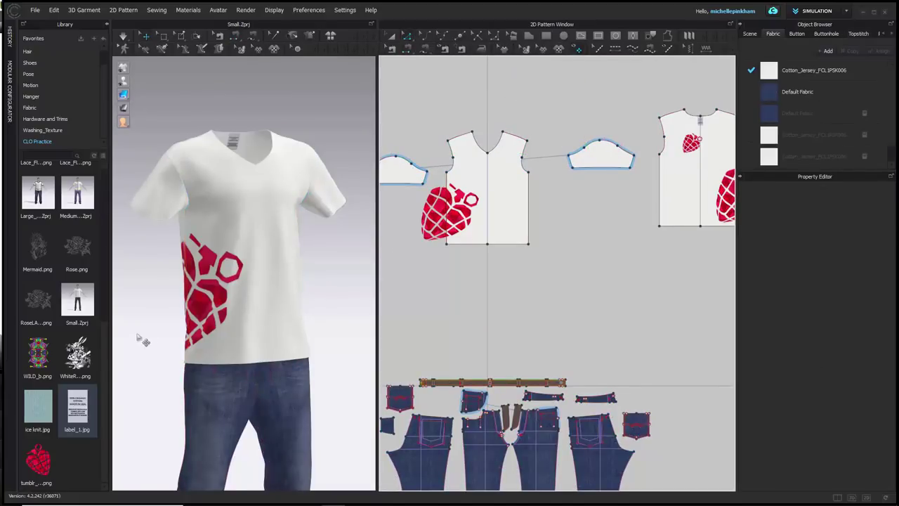
right_drag(246, 302, 312, 301)
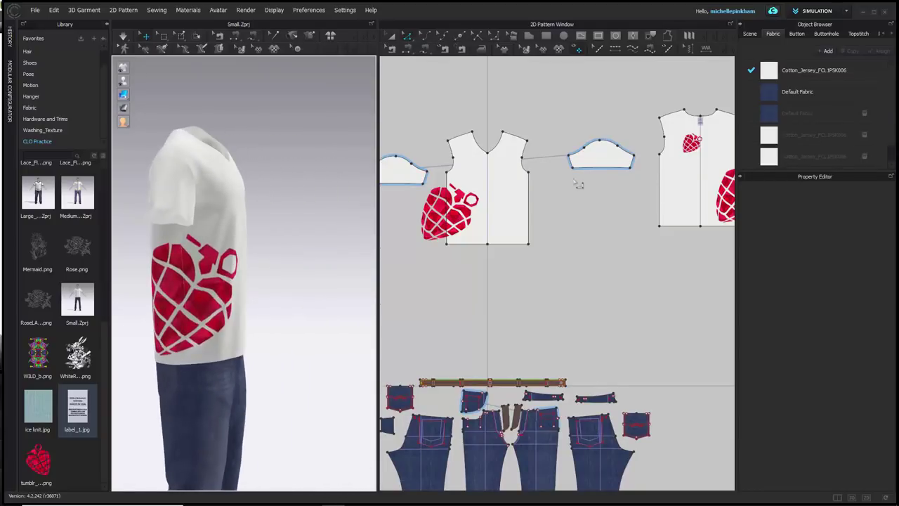
- Delete both enlarged side-seam heart graphics and the small heart graphic on the upper back pattern
scroll(632, 195, down, 3)
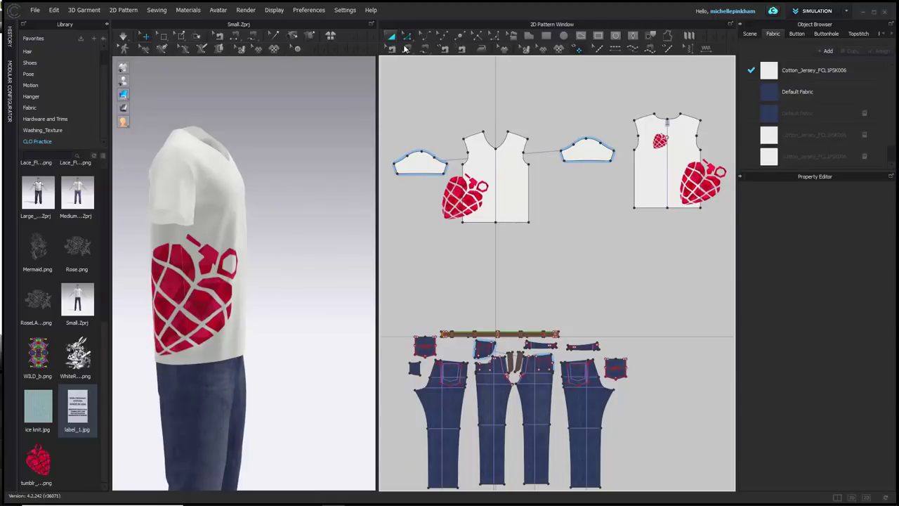
click(558, 51)
click(709, 188)
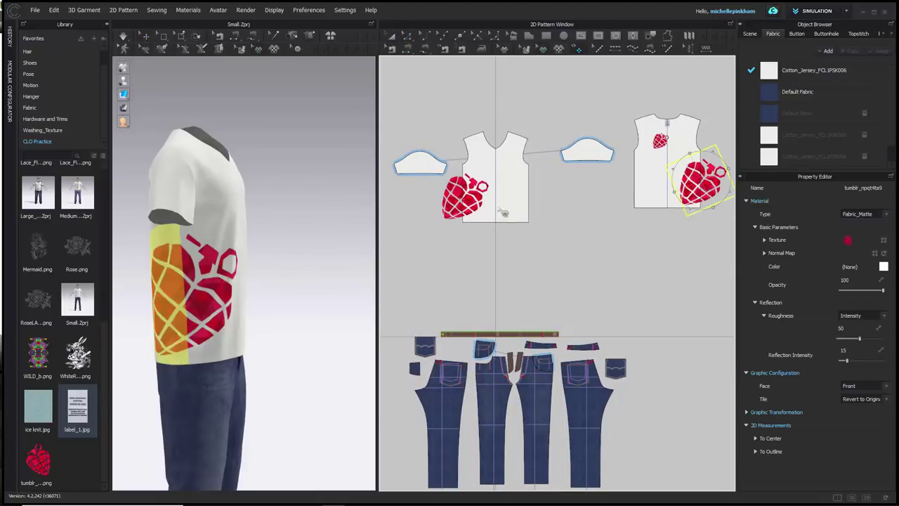
shift+click(477, 205)
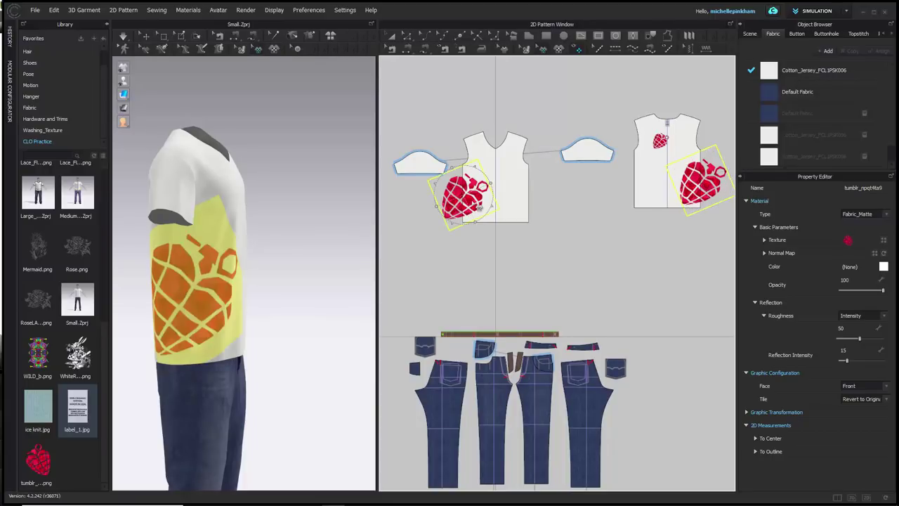
key(Delete)
click(660, 144)
key(Delete)
middle_drag(297, 286, 322, 257)
right_drag(303, 281, 276, 281)
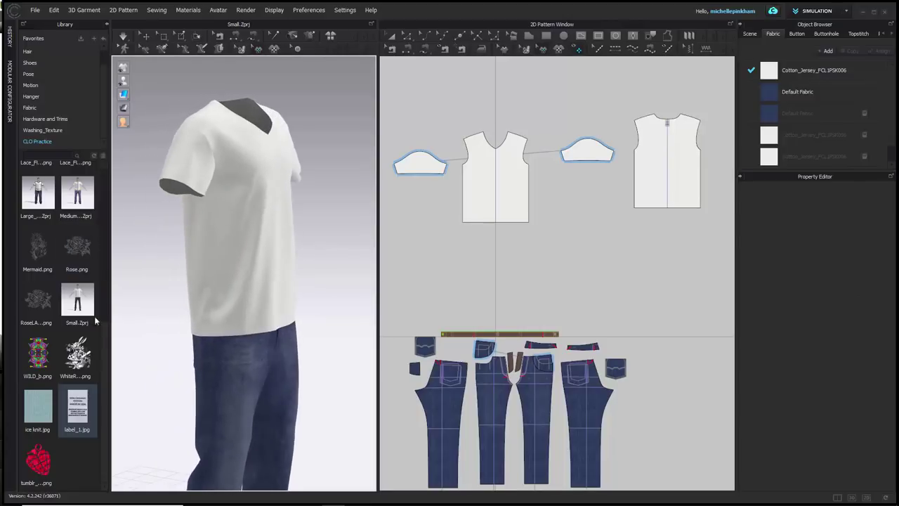
- Add WILD_b.png from the library as a graphic on the front pattern, 10.832 in wide and 14.220 in high
right_click(43, 359)
click(89, 365)
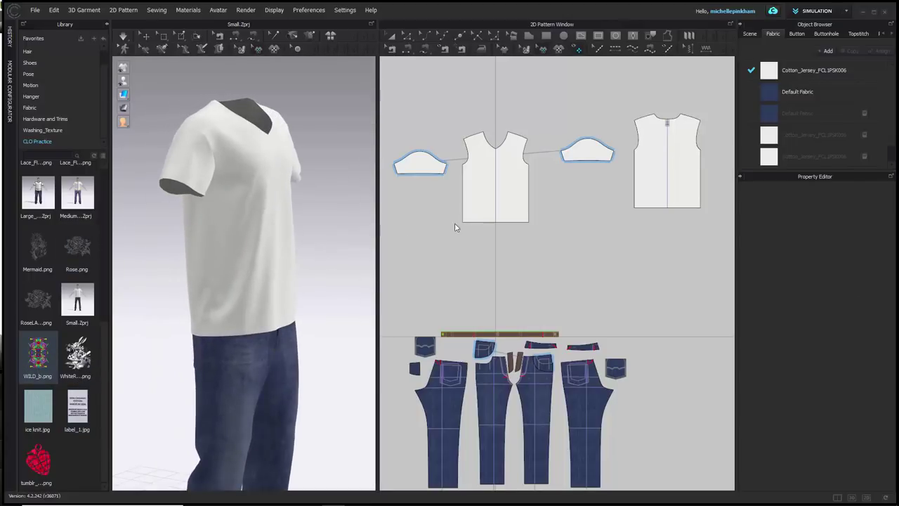
click(495, 197)
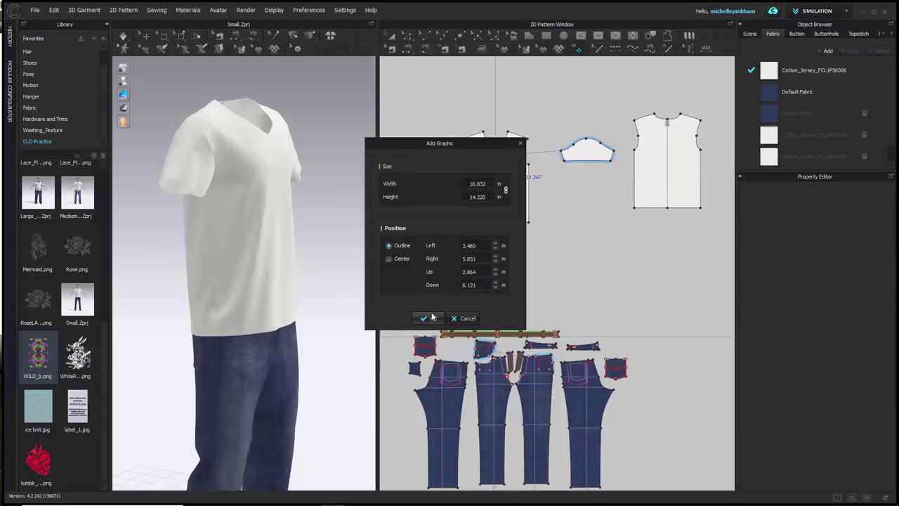
click(429, 318)
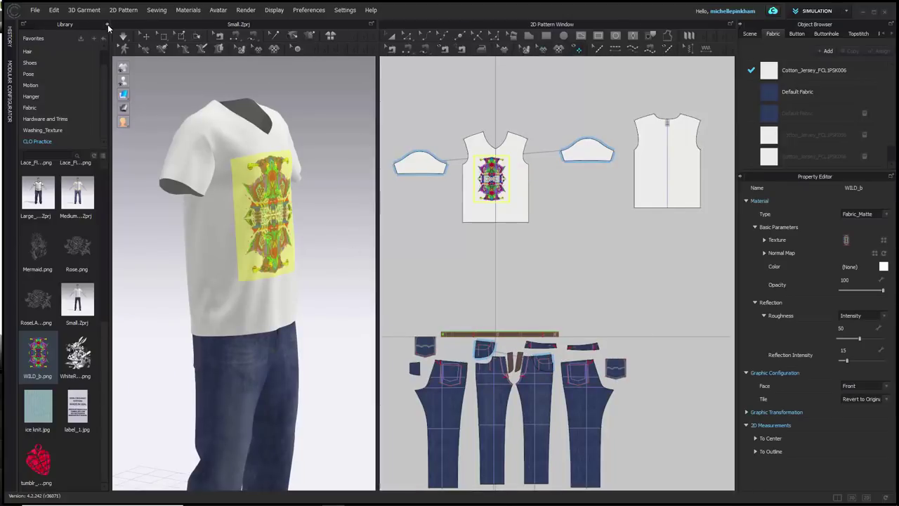
- Draw a curved 3D pen line across the T-shirt front from one side seam to the other, crossing the WILD_b graphic
click(106, 24)
scroll(492, 186, up, 3)
scroll(541, 162, up, 4)
drag(486, 185, 511, 188)
key(2)
click(356, 143)
right_drag(232, 206, 194, 216)
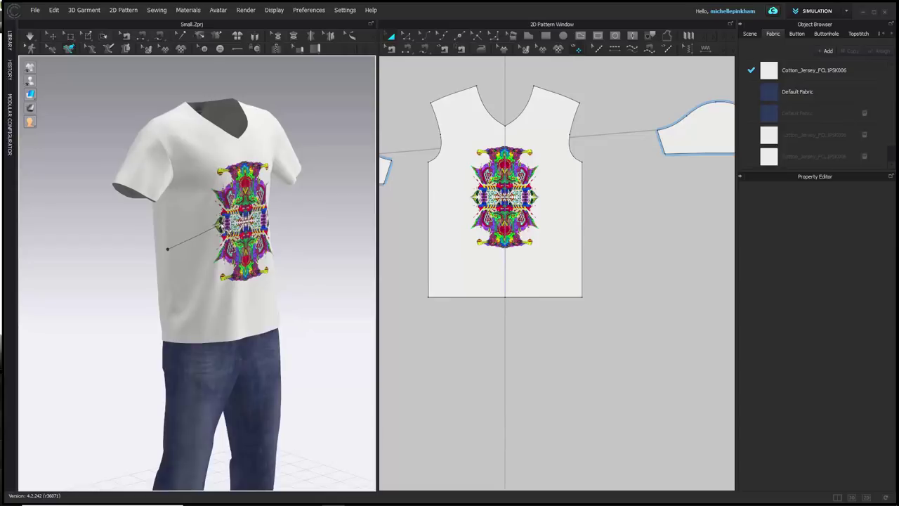
ctrl+click(212, 202)
right_drag(252, 220, 209, 220)
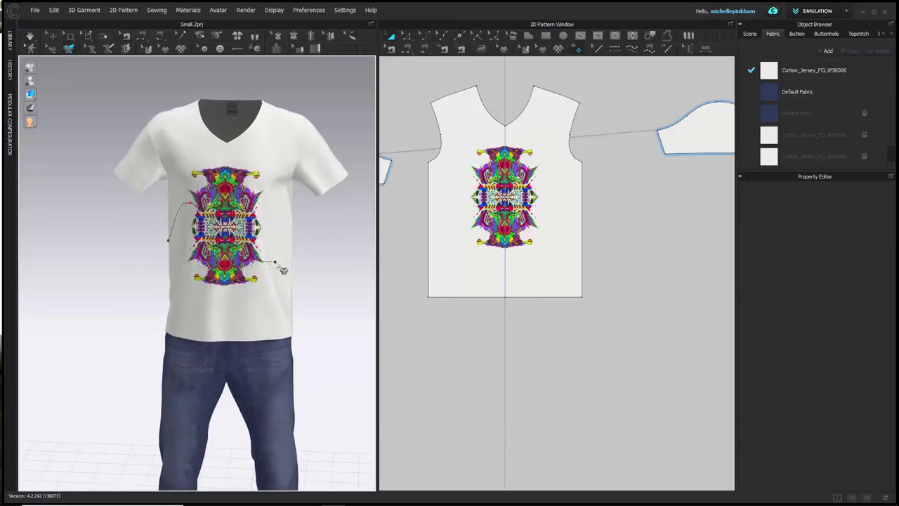
right_drag(287, 255, 295, 264)
double_click(293, 257)
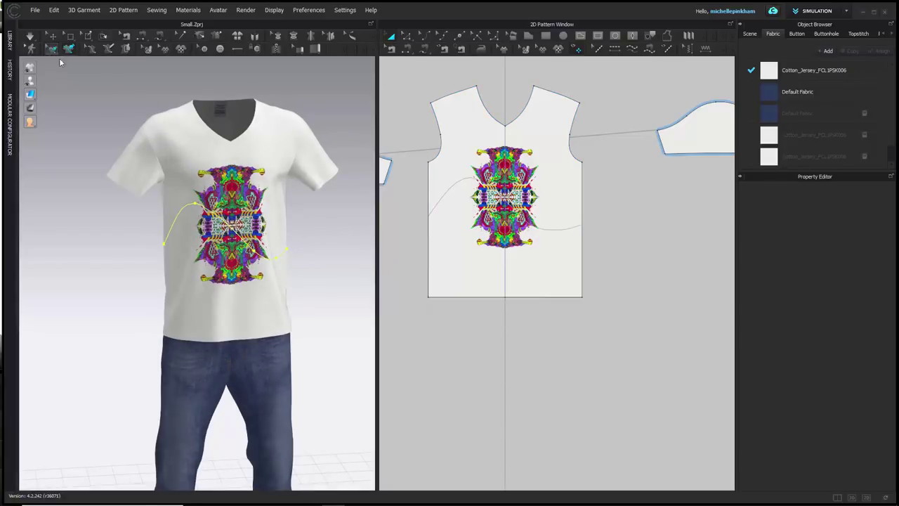
- Select the curved pen line on the shirt front and apply Cut & Sew along it
click(147, 232)
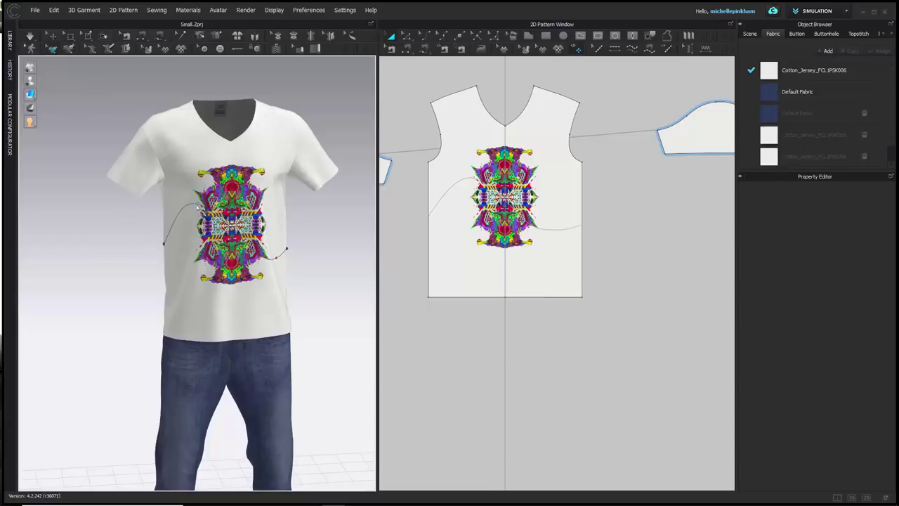
right_click(206, 210)
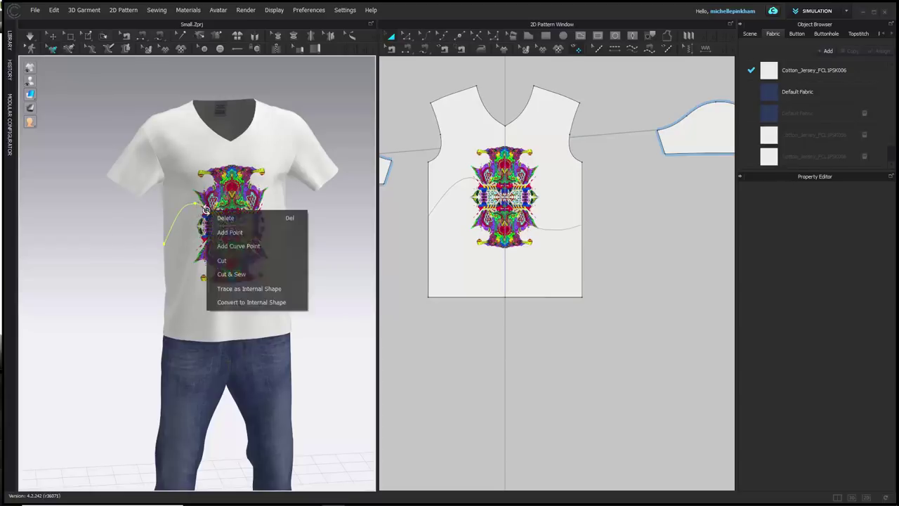
click(256, 276)
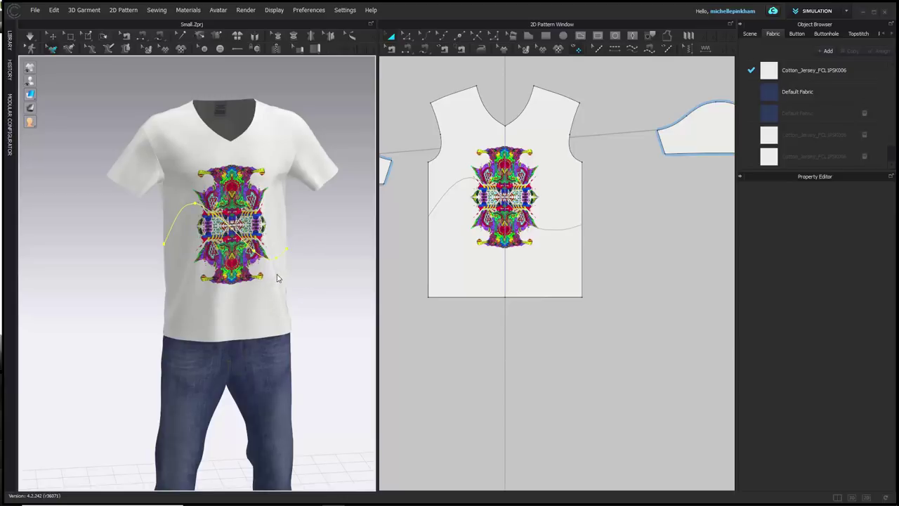
- Move the two curved-cut front T-shirt pieces apart vertically so the lower piece sits well below the upper one
click(542, 263)
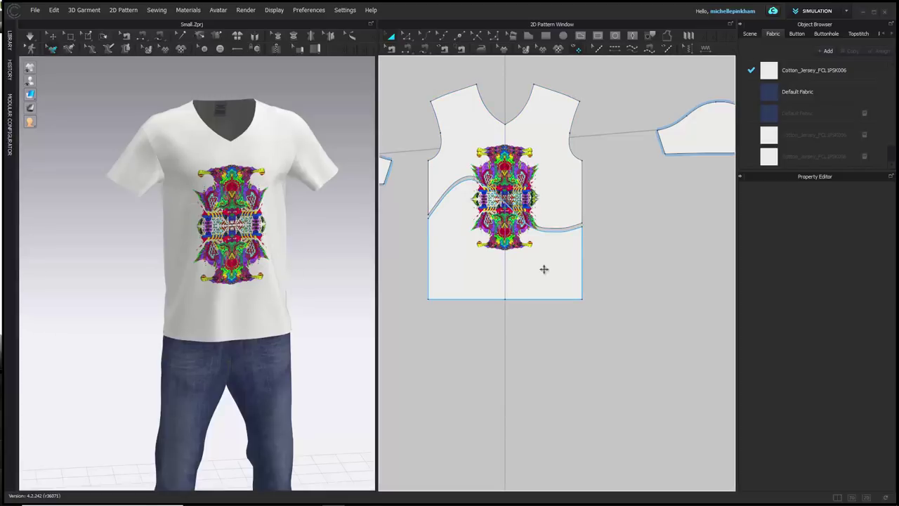
drag(555, 265, 554, 347)
click(642, 296)
scroll(641, 296, down, 1)
click(571, 173)
drag(572, 174, 571, 141)
click(634, 130)
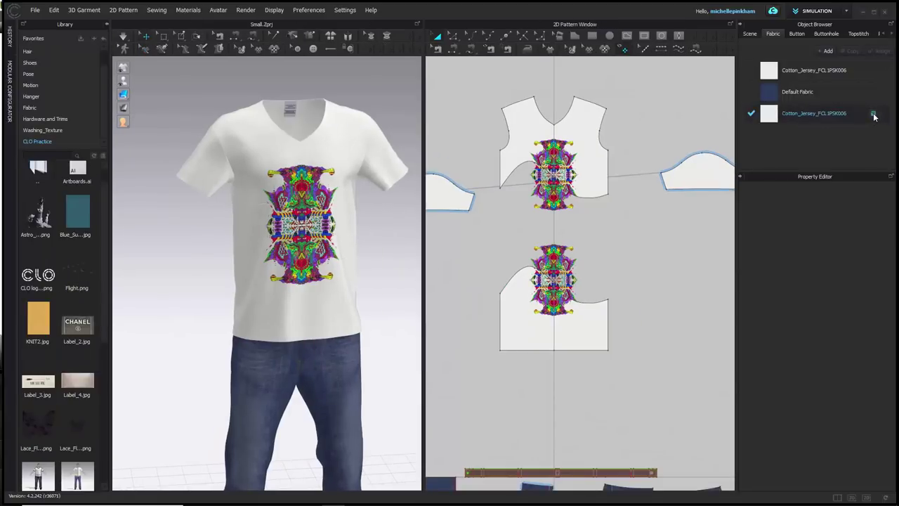
- Delete the unused duplicate Cotton_Jersey_FCL1PSK006 fabric beneath Default Fabric
click(873, 114)
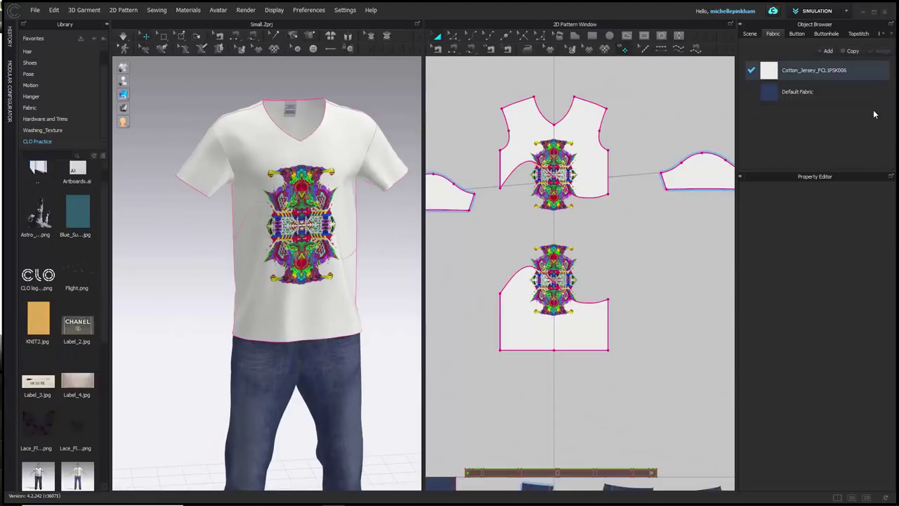
click(484, 170)
scroll(486, 168, down, 3)
middle_drag(499, 167, 534, 164)
- Duplicate the Cotton_Jersey_FCL1PSK006 fabric and apply the teal Blue_Sublimation_Print_knit.jpg texture to the copy
click(594, 133)
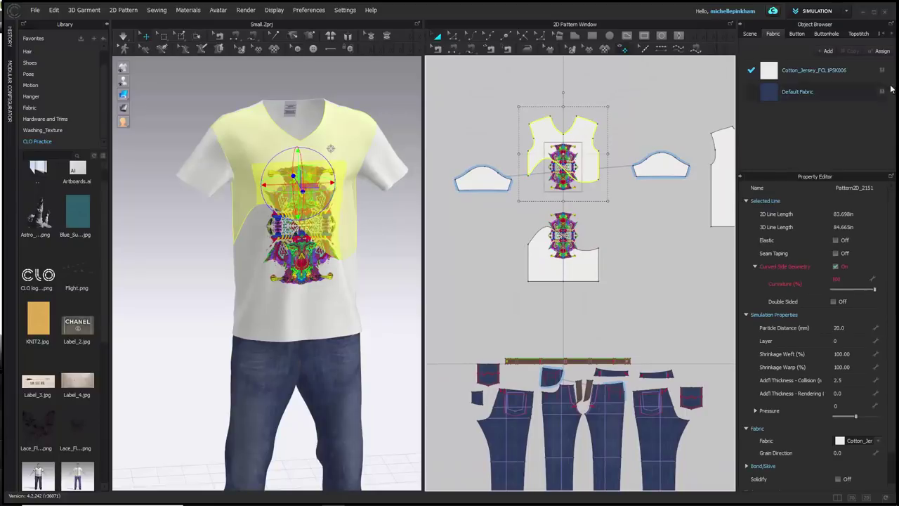
scroll(642, 159, down, 2)
click(639, 157)
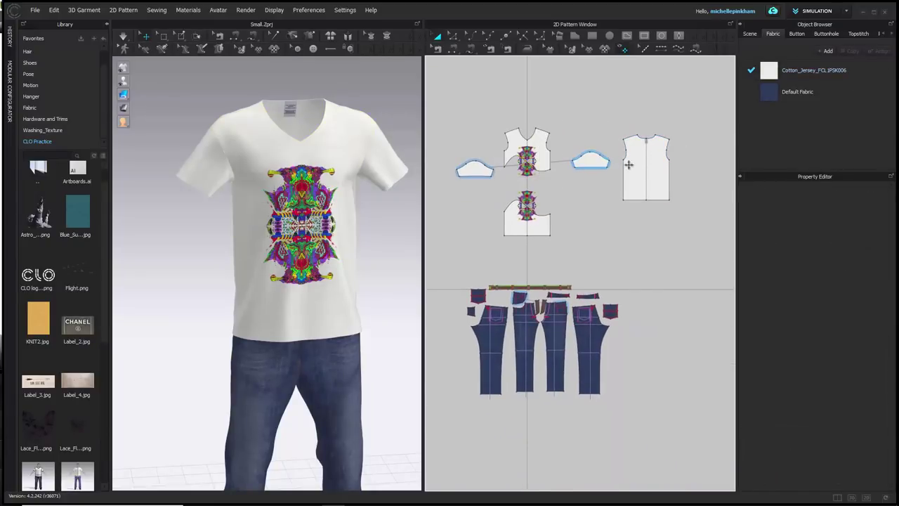
click(844, 72)
click(852, 51)
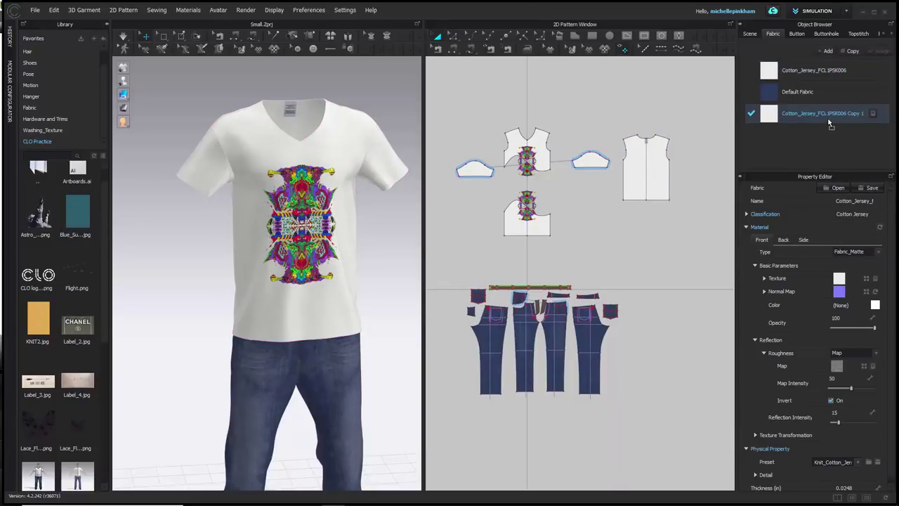
drag(841, 122, 841, 123)
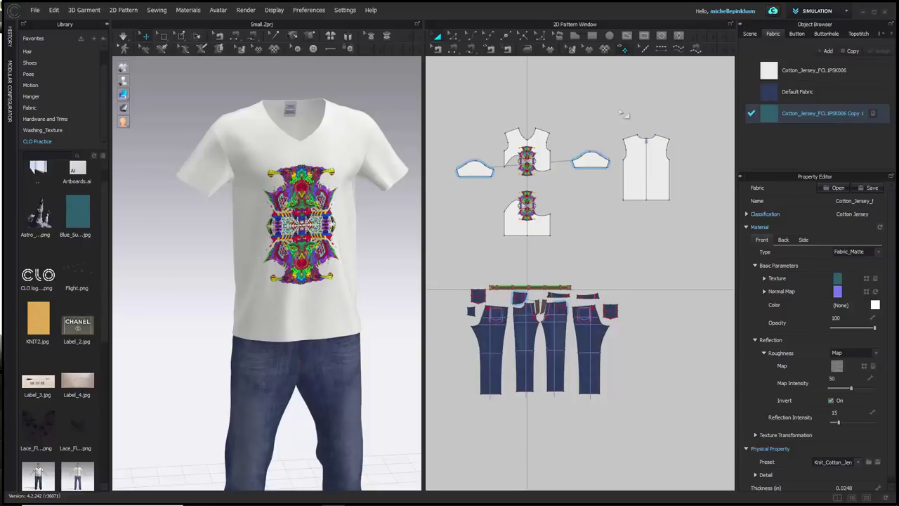
- Assign the teal Cotton_Jersey_FCL1PSK006 Copy 1 fabric to the upper front piece and both sleeves
click(545, 143)
click(882, 113)
click(635, 131)
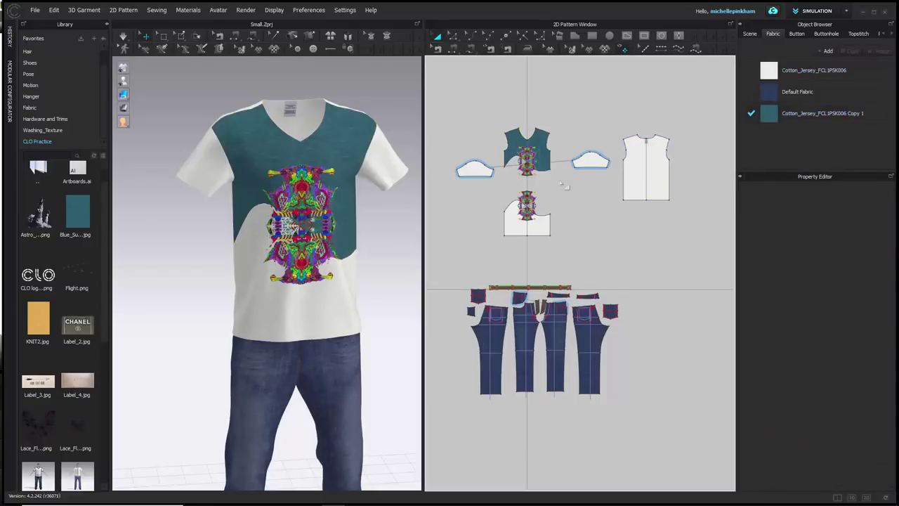
click(475, 170)
shift+click(591, 161)
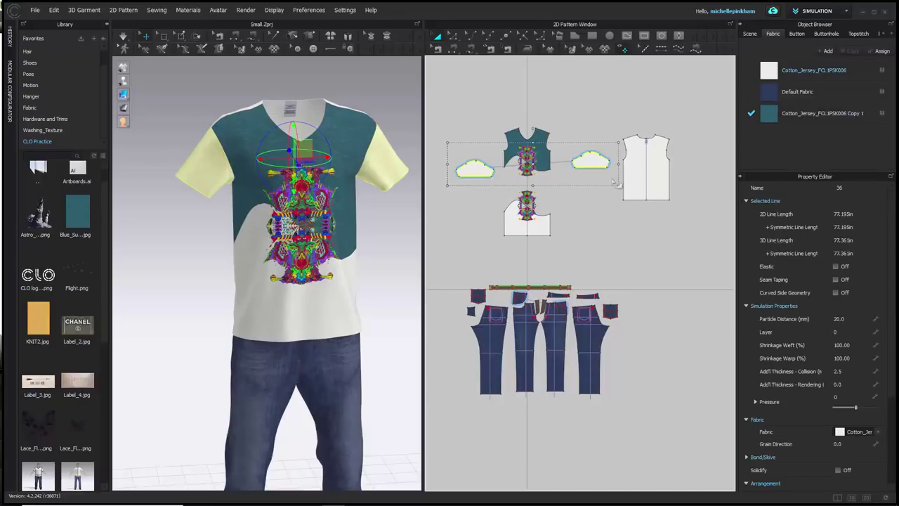
click(883, 114)
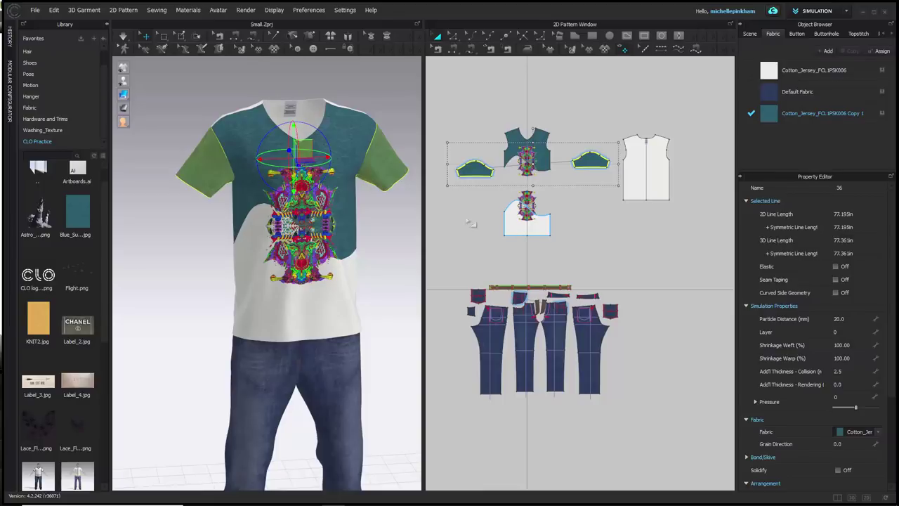
- Examine how the colorful graphic continues across the curved seam between the teal and white front pieces
right_drag(326, 240, 281, 232)
scroll(313, 230, down, 4)
scroll(325, 234, up, 8)
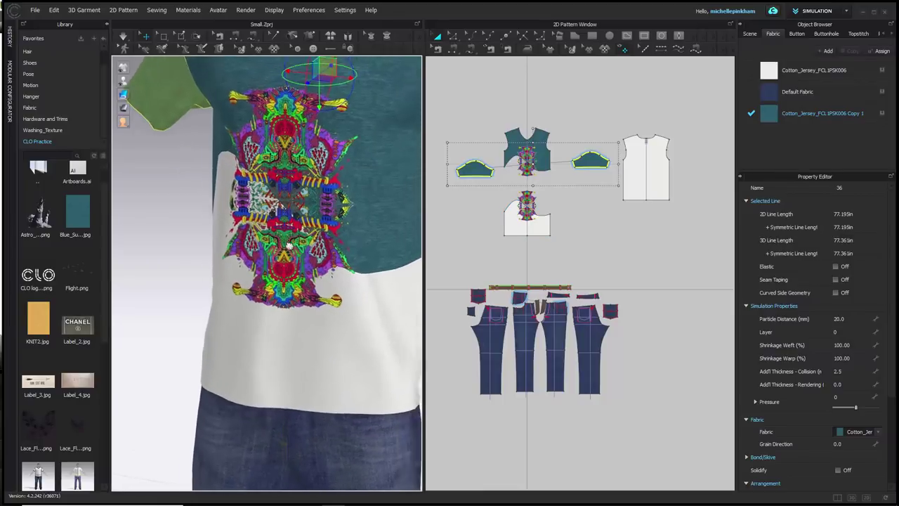
right_drag(235, 151, 402, 349)
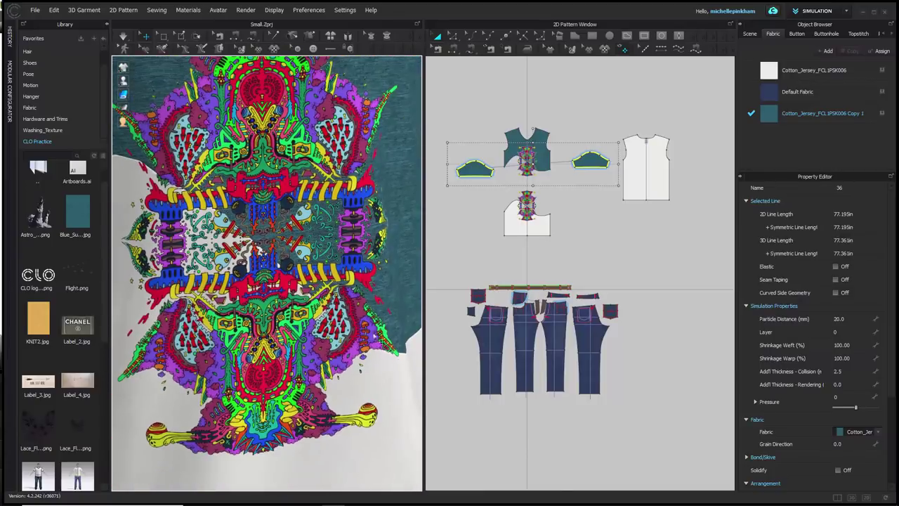
scroll(130, 164, down, 1)
scroll(267, 274, down, 5)
right_drag(144, 176, 183, 175)
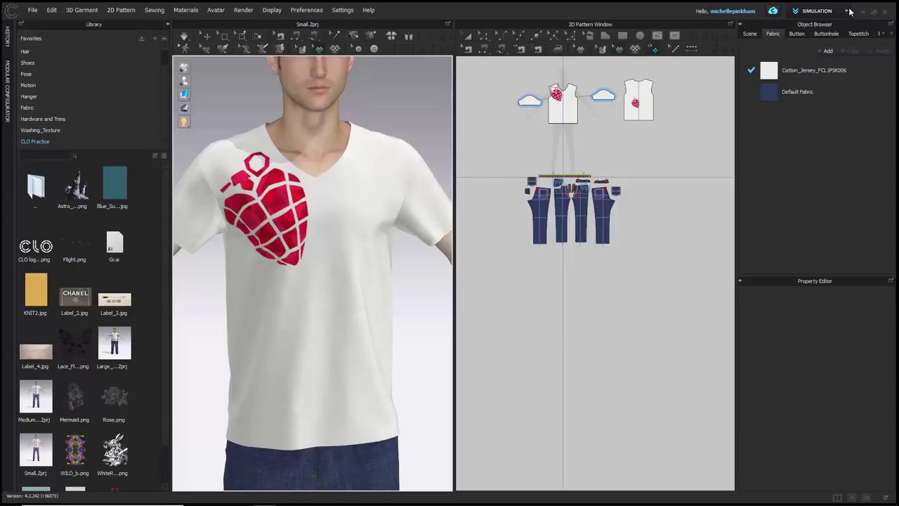
- Switch the Small project with the red heart graphic to Colorway mode
key(ctrl)
key(ctrl)
click(847, 12)
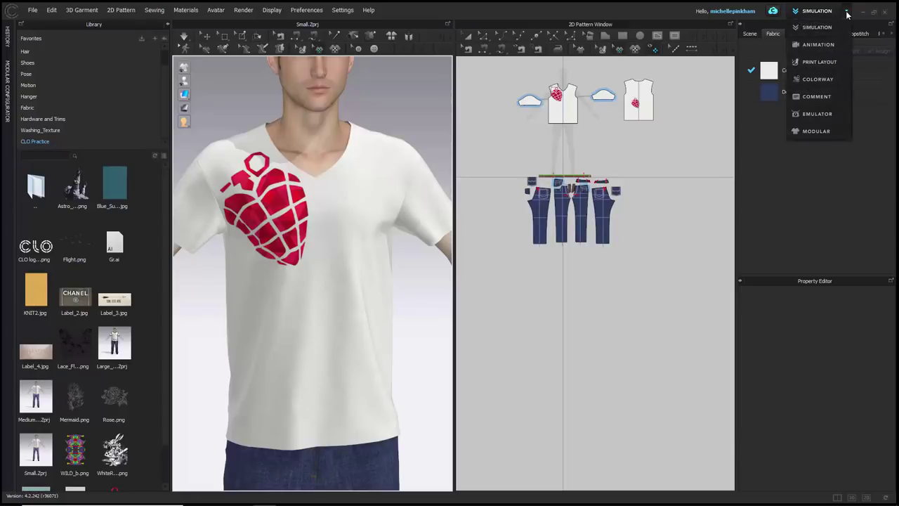
click(824, 80)
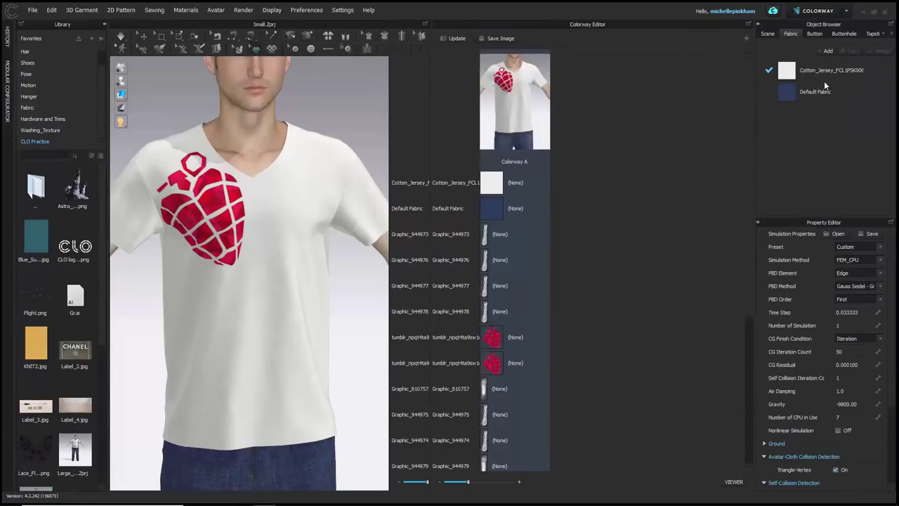
click(847, 11)
click(837, 30)
click(846, 12)
click(830, 79)
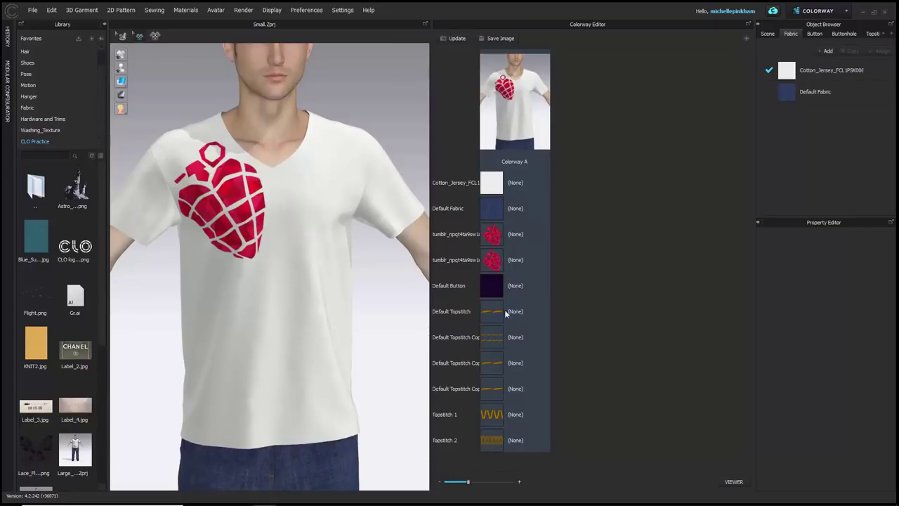
- Inspect the two heart graphic entries of Colorway A and the matching prints on the shirt's front and back
click(493, 239)
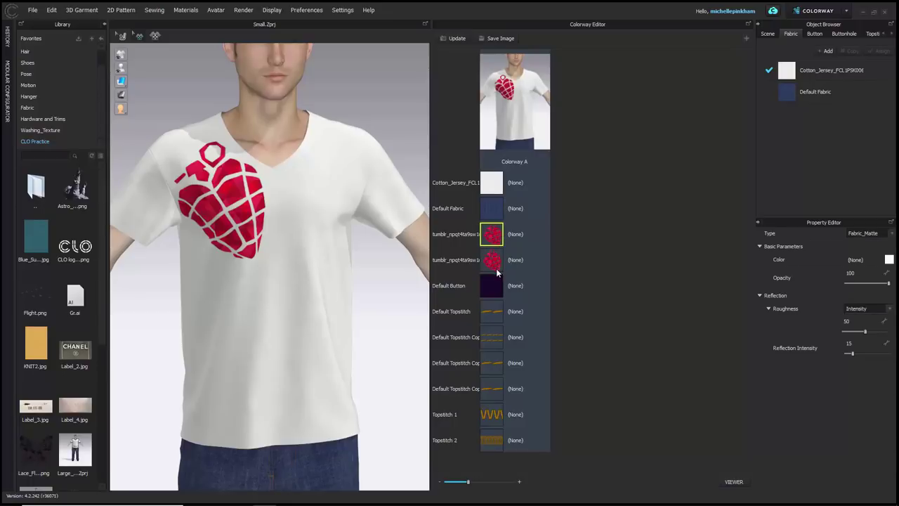
click(494, 260)
right_drag(233, 254, 334, 258)
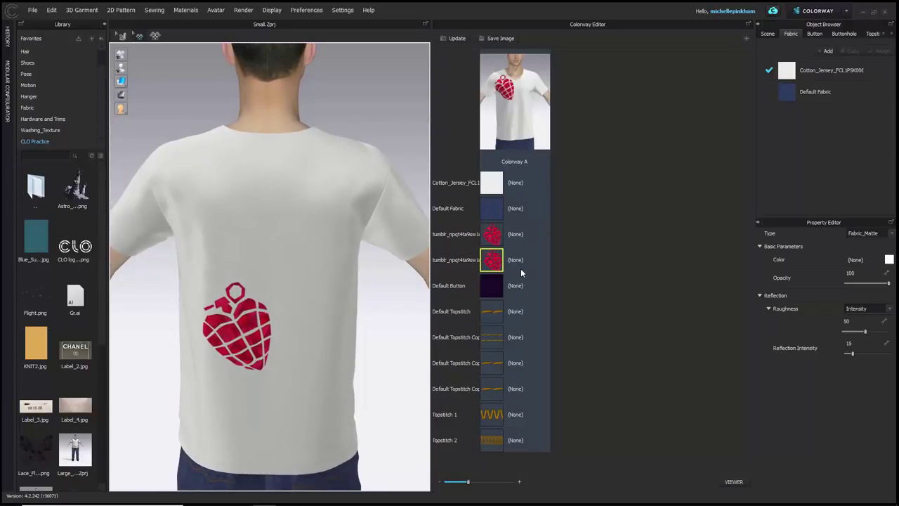
click(512, 201)
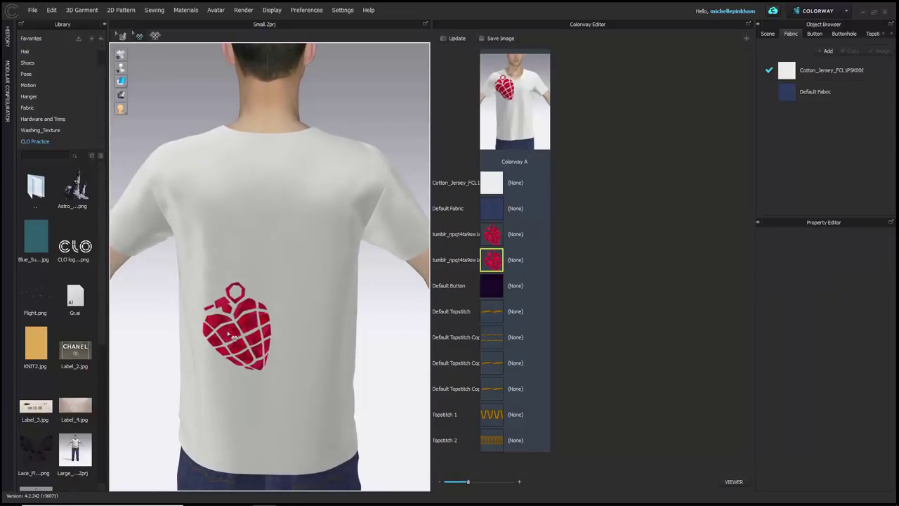
right_drag(353, 349, 459, 228)
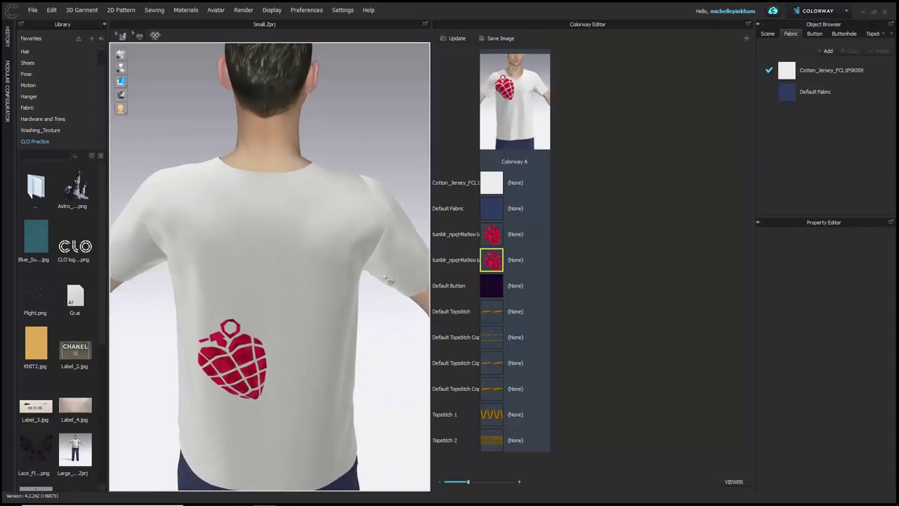
- Return to Simulation mode and delete the heart graphic from the back T-shirt piece
click(847, 12)
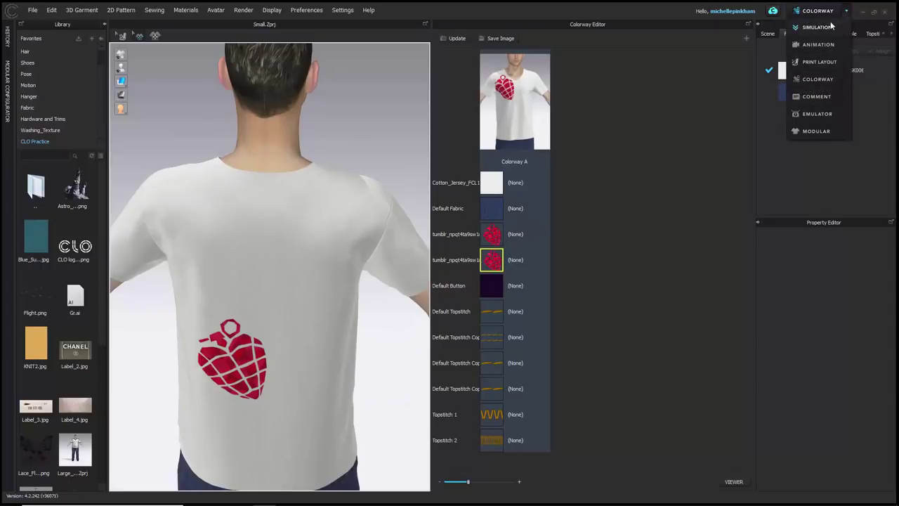
click(831, 25)
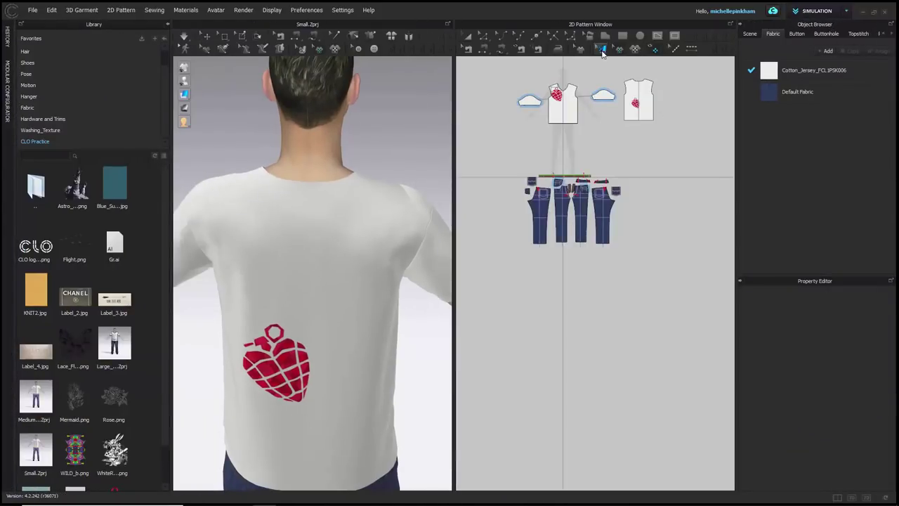
scroll(645, 108, up, 4)
click(627, 105)
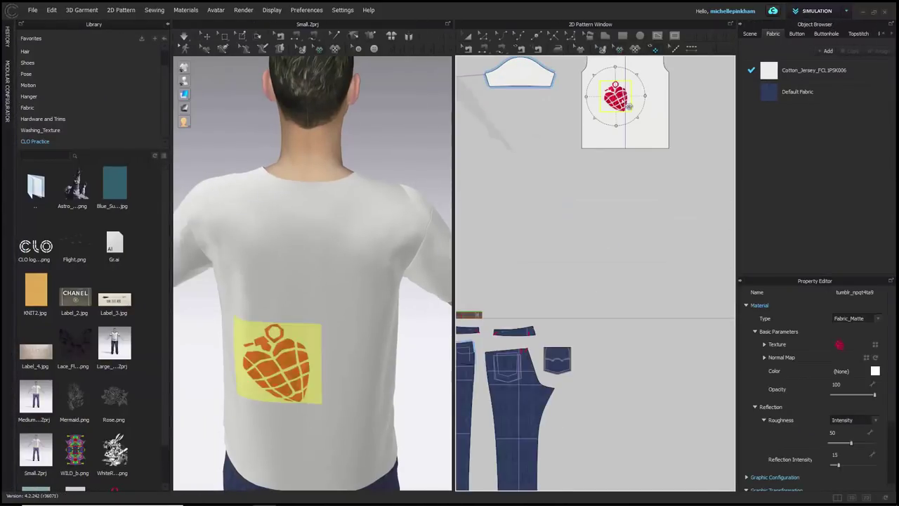
key(Delete)
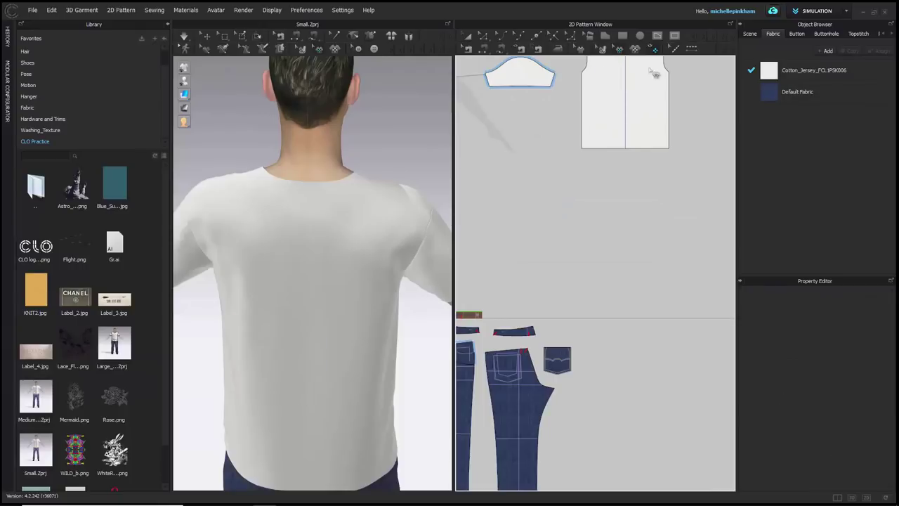
right_drag(384, 270, 368, 158)
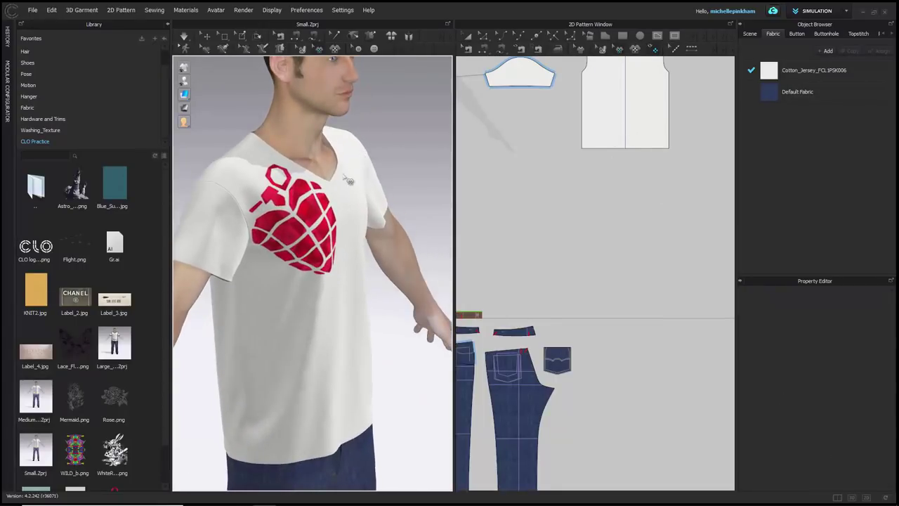
- Switch back to Colorway mode and add a copy of Colorway A with the suggested name
click(815, 11)
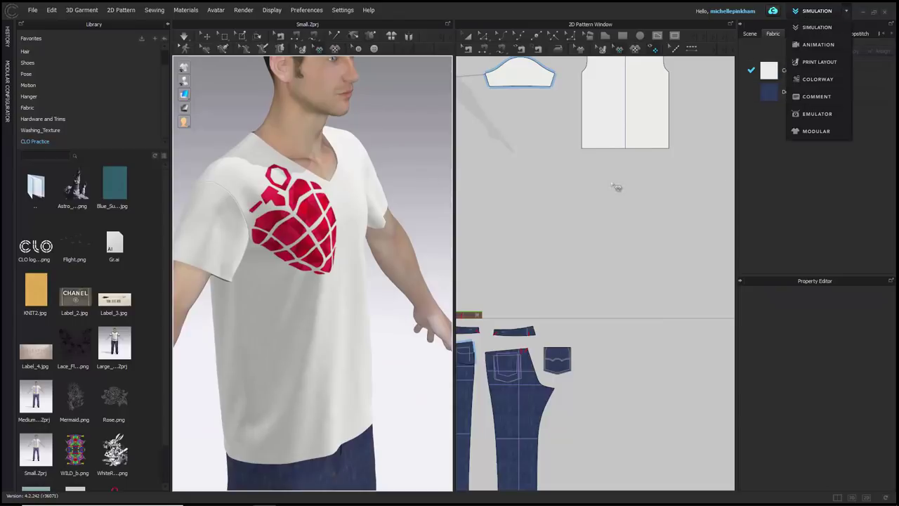
click(821, 78)
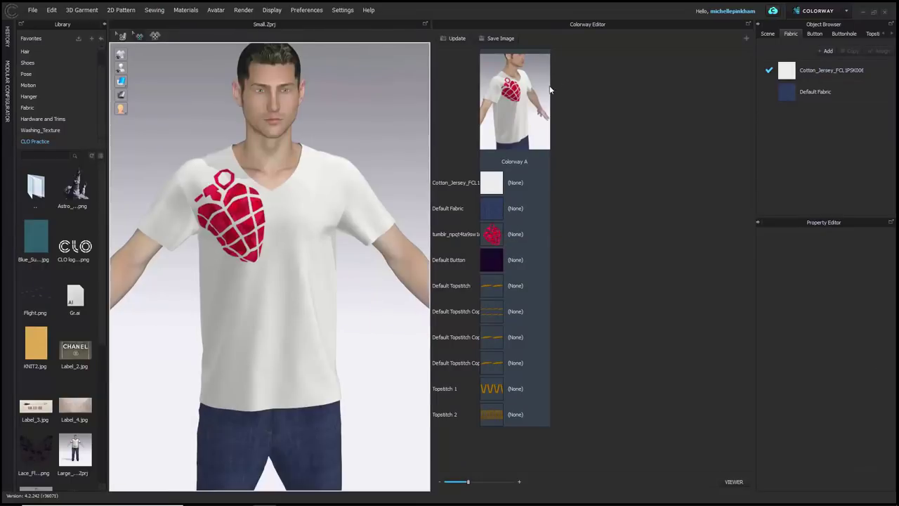
click(746, 40)
drag(456, 220, 624, 188)
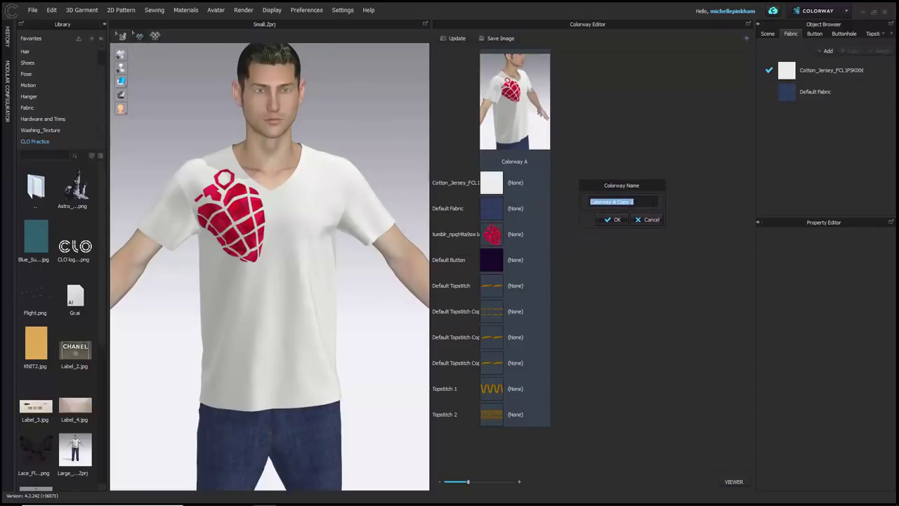
click(616, 219)
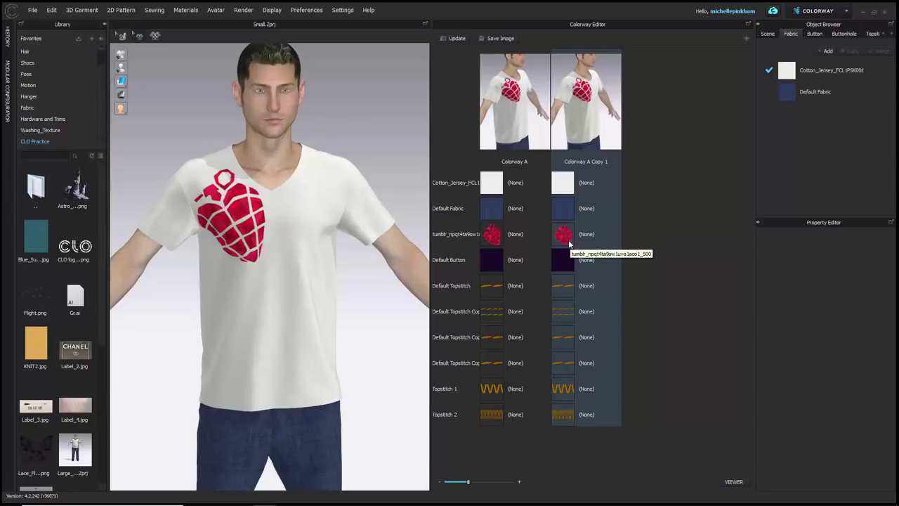
- Replace the texture of the chest heart graphic in the copied colorway with Rose.png
click(139, 36)
click(239, 219)
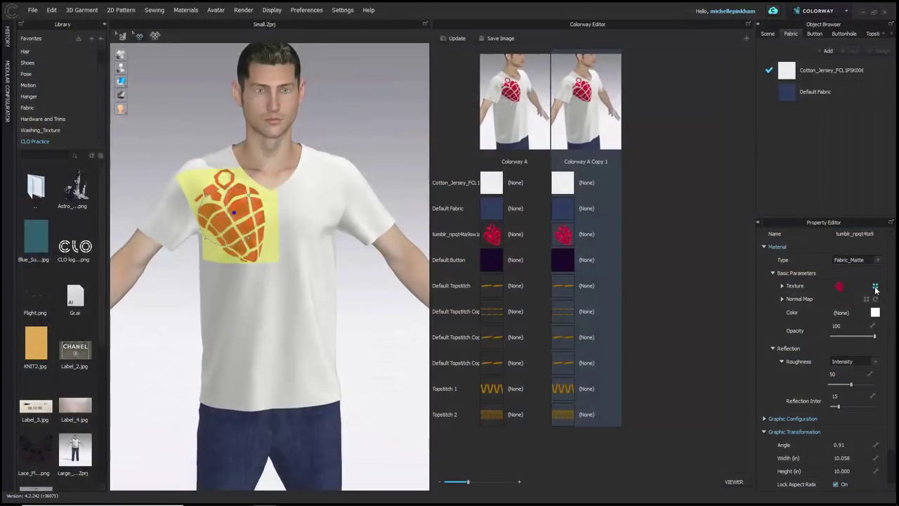
click(875, 288)
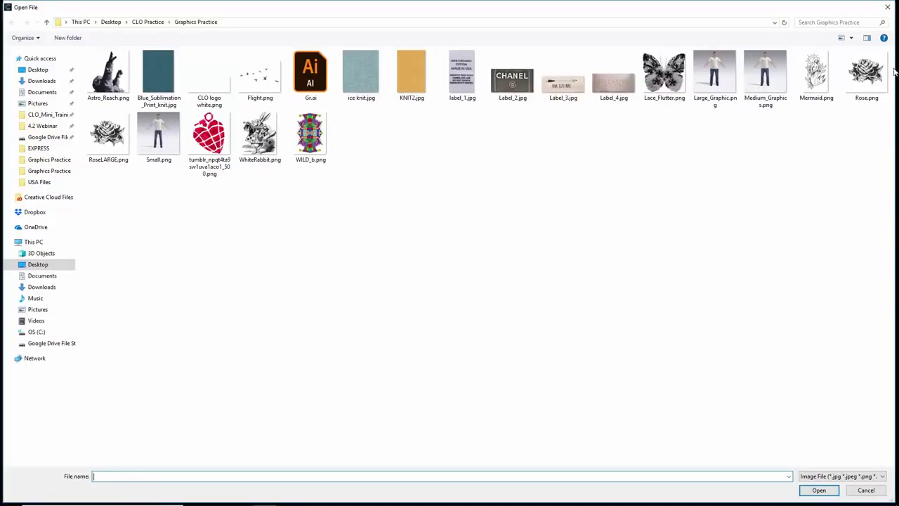
click(874, 77)
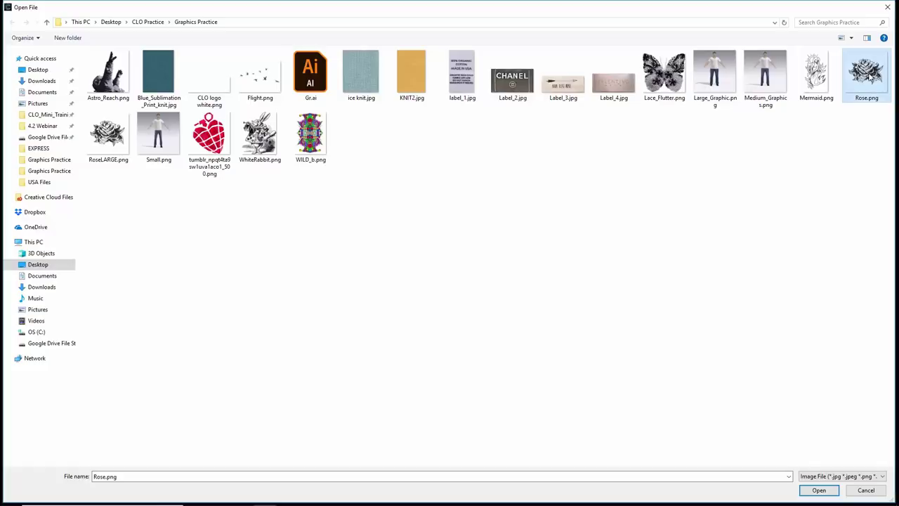
click(813, 489)
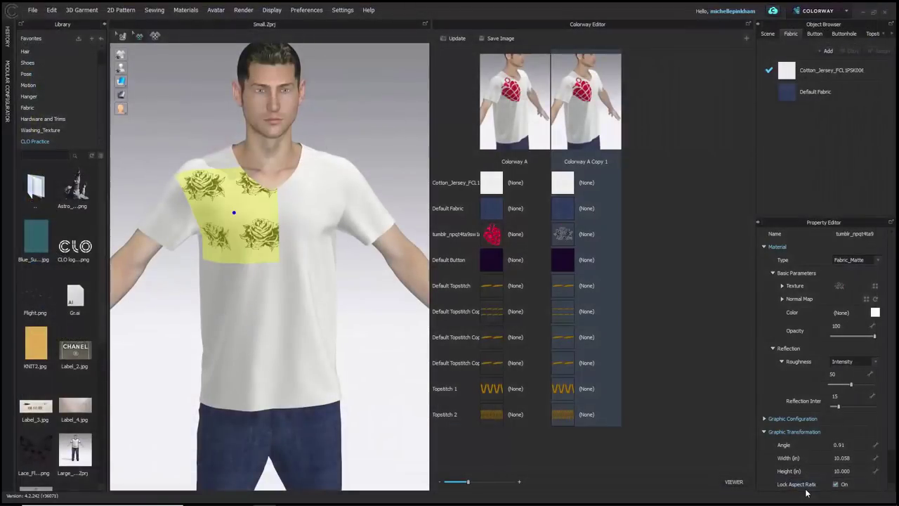
click(346, 132)
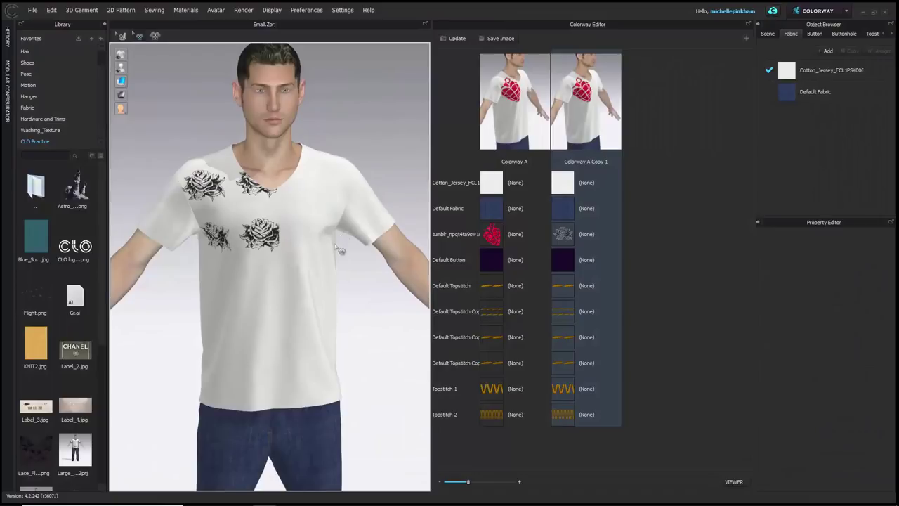
right_drag(279, 282, 345, 287)
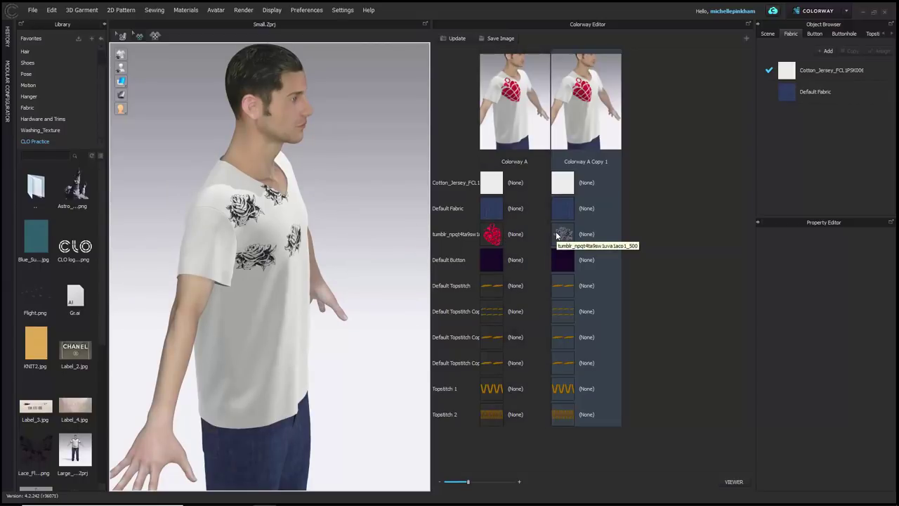
- Compare the heart of Colorway A with the roses of its copy, and select the heart graphic on the shirt's chest
click(492, 233)
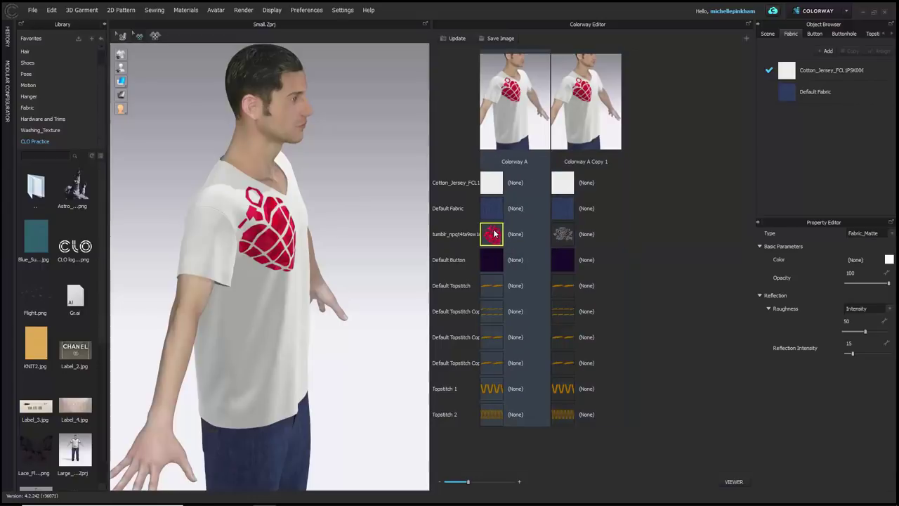
click(563, 235)
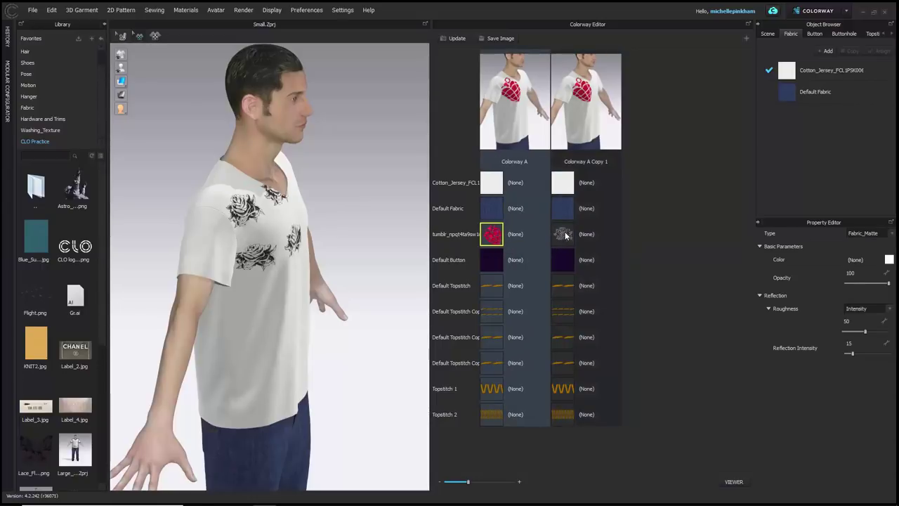
click(489, 242)
right_drag(318, 213, 246, 211)
click(141, 37)
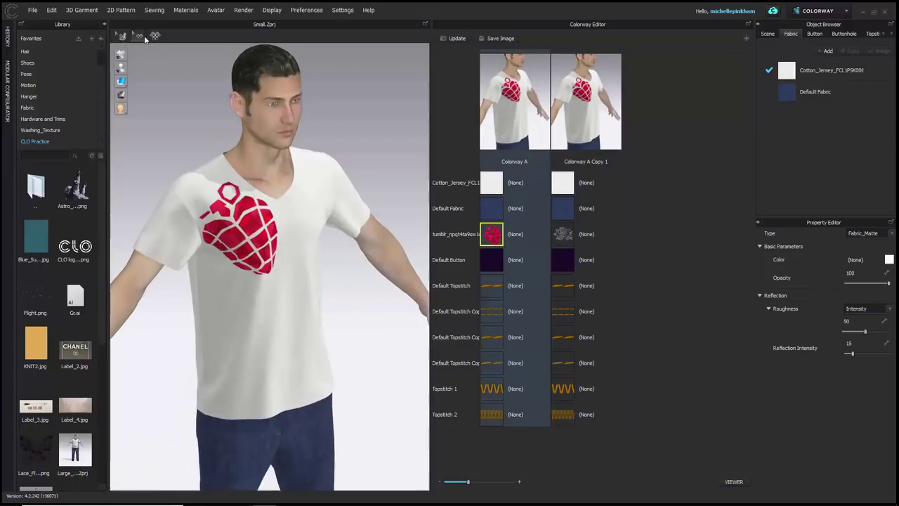
click(259, 230)
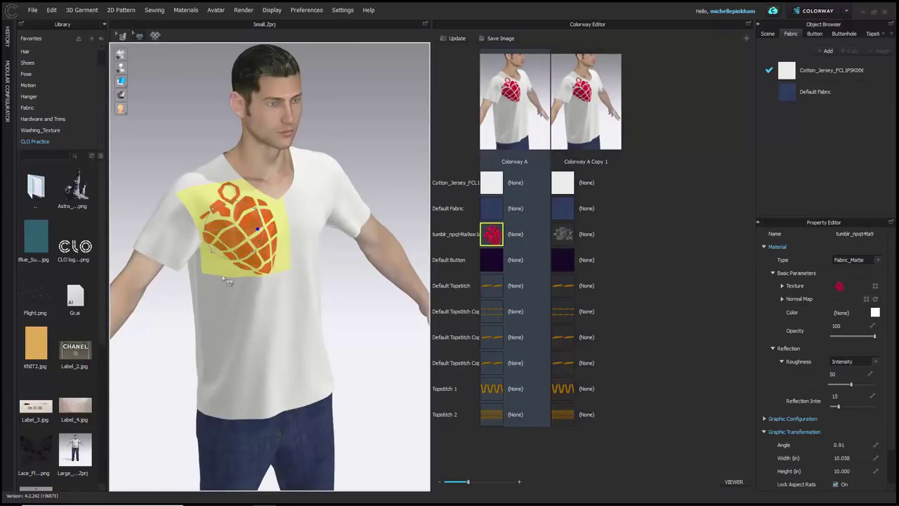
- Select the chest rose graphic in the copied colorway and compare its print area with the heart of Colorway A
click(562, 239)
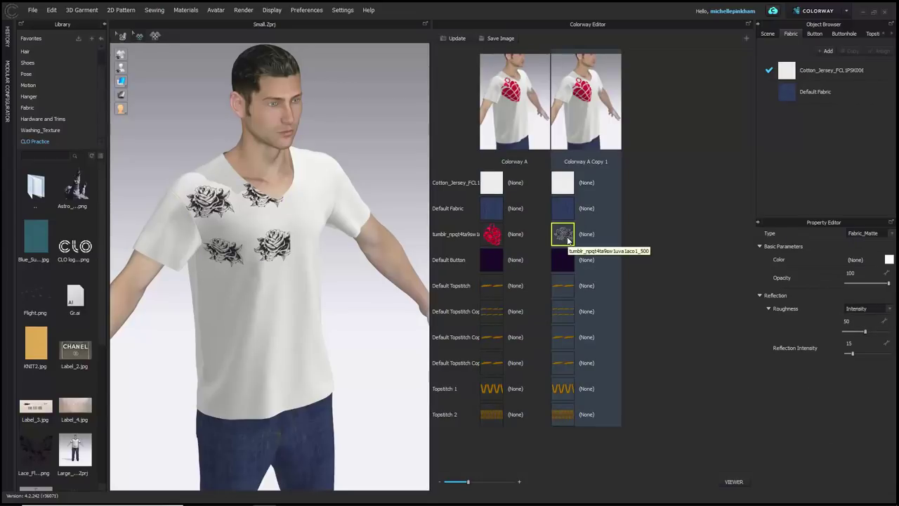
click(496, 238)
click(560, 238)
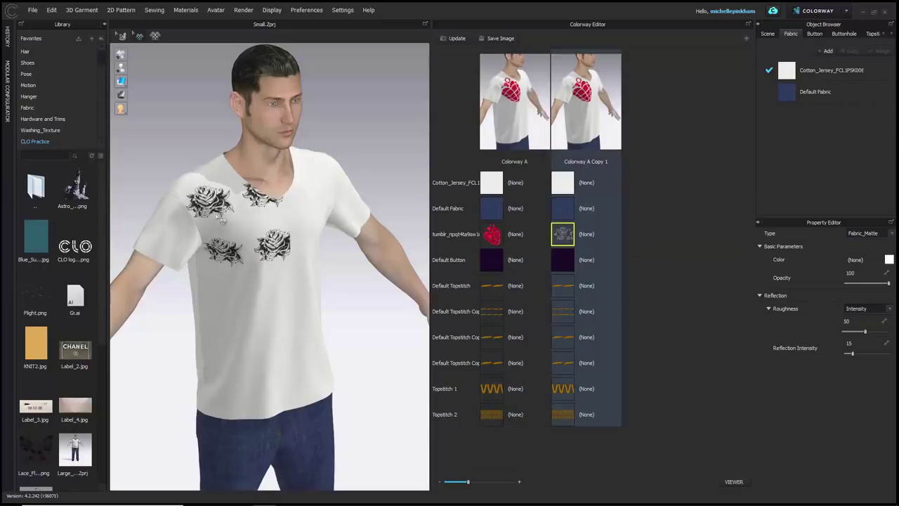
click(188, 209)
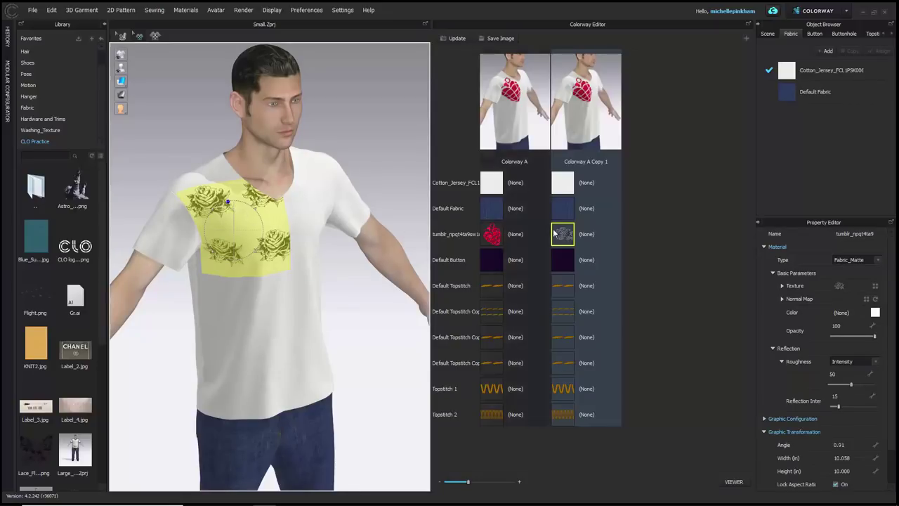
click(495, 236)
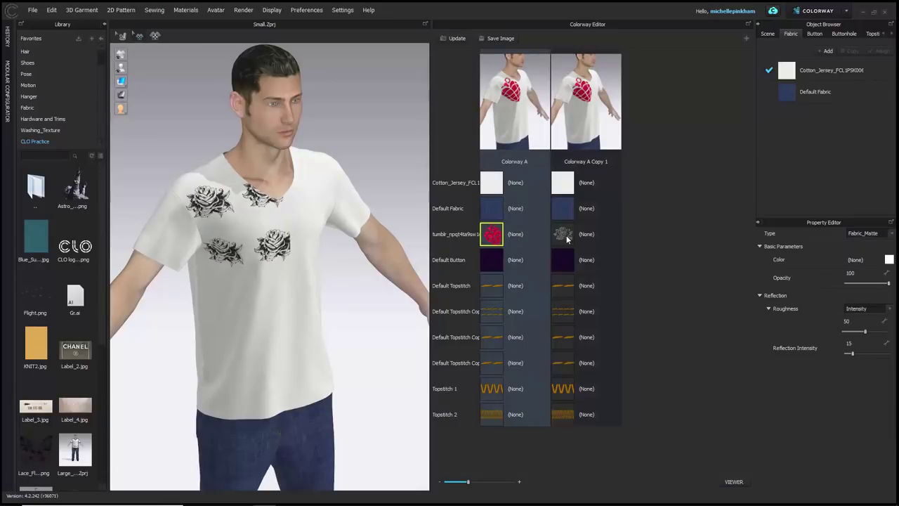
click(564, 235)
click(494, 237)
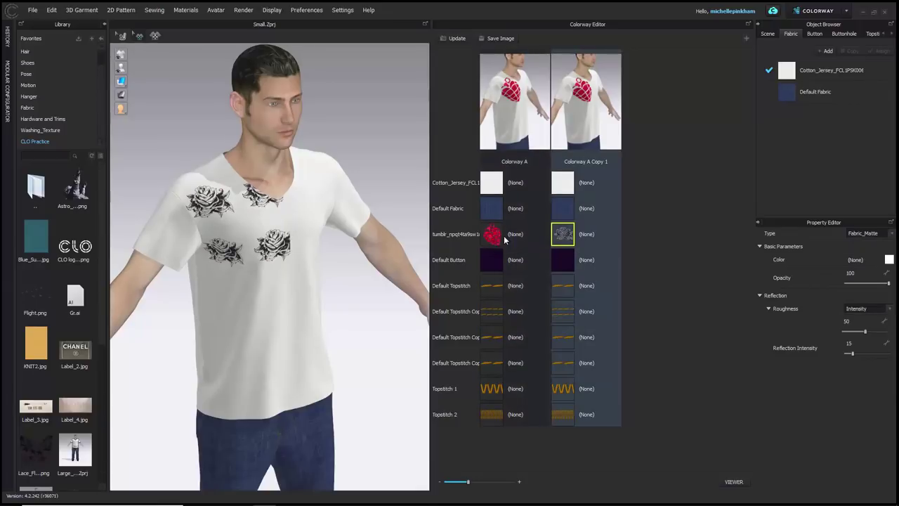
click(558, 239)
- Try enlarging the chest rose graphic in the copied colorway to about 14.8 in wide, and undo the resize
click(253, 223)
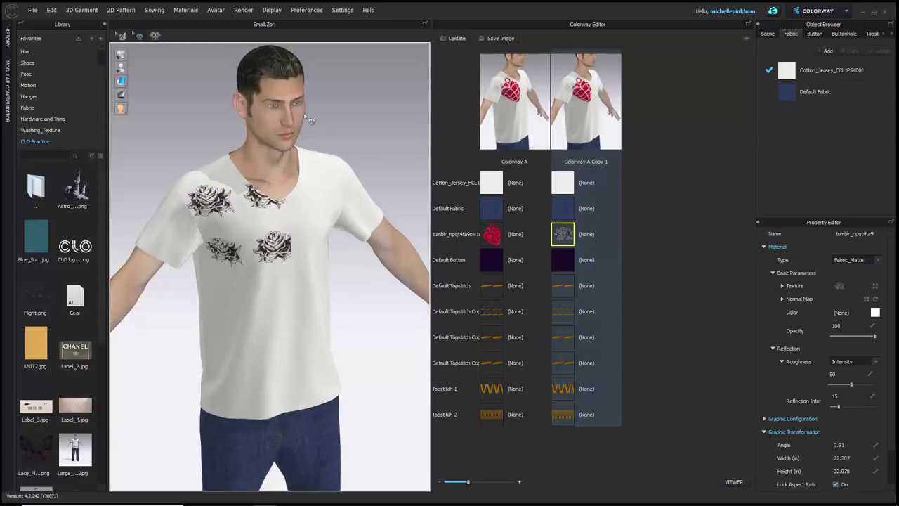
click(258, 240)
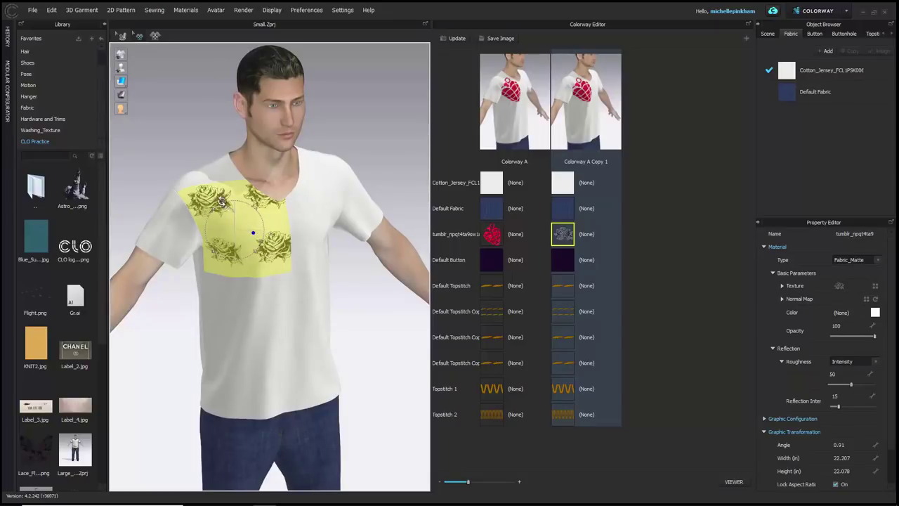
click(495, 241)
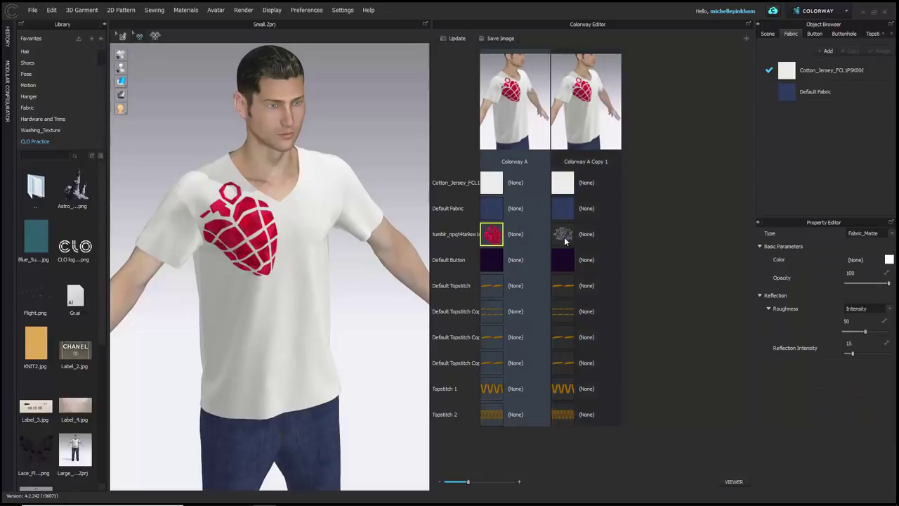
click(564, 237)
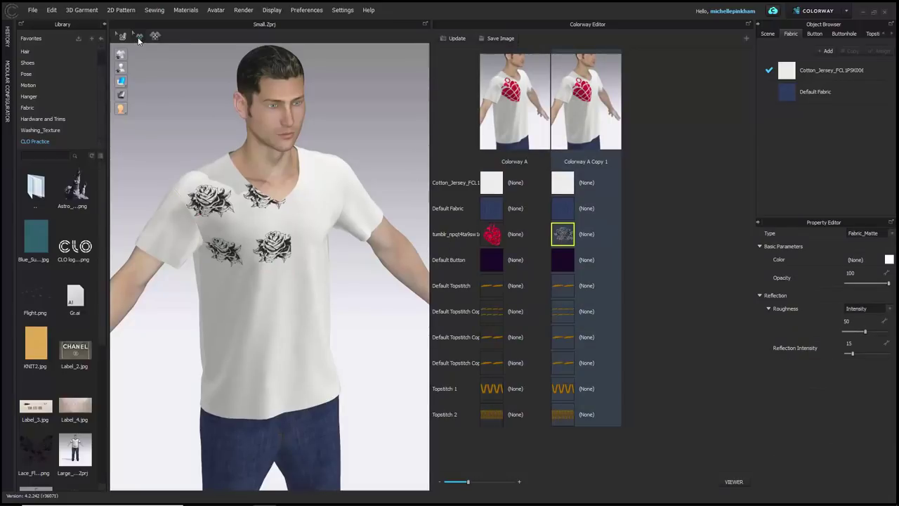
click(271, 263)
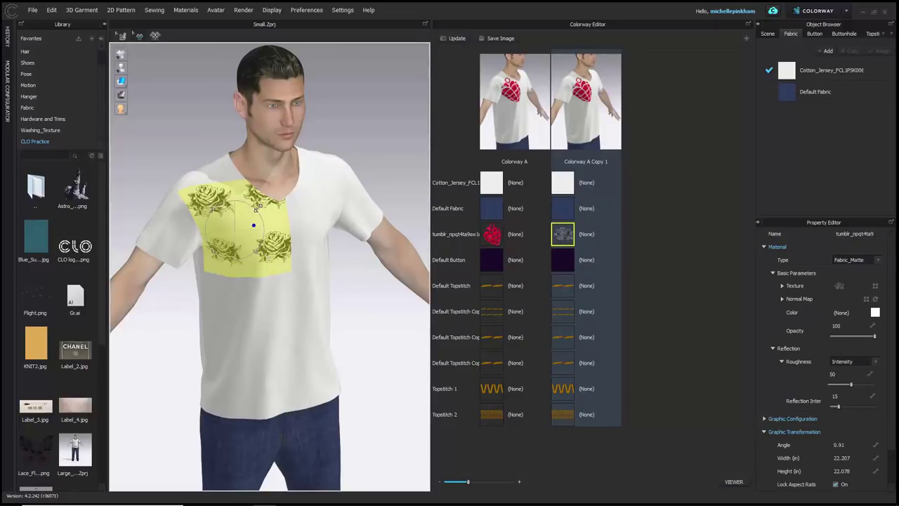
mouse_move(263, 210)
mouse_down()
mouse_move(284, 197)
mouse_move(257, 217)
mouse_move(273, 210)
mouse_up()
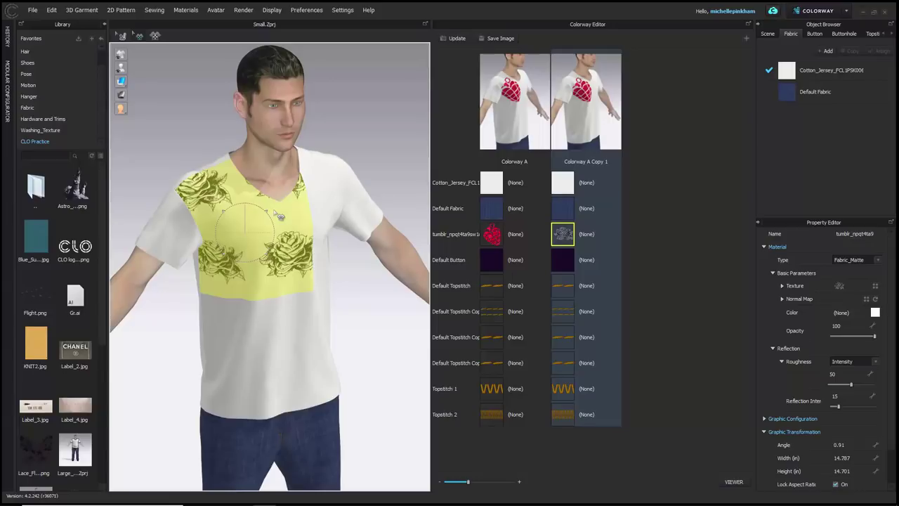
drag(279, 216, 290, 201)
key(ctrl+z)
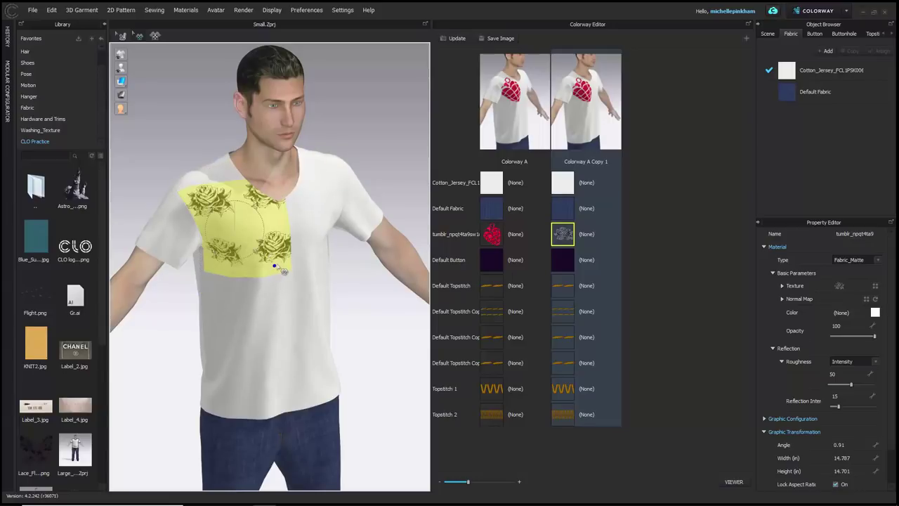
- Try enlarging the rose graphic to about 17.1 in wide, check its effect on Colorway A's heart, and undo the resize
drag(254, 249, 281, 267)
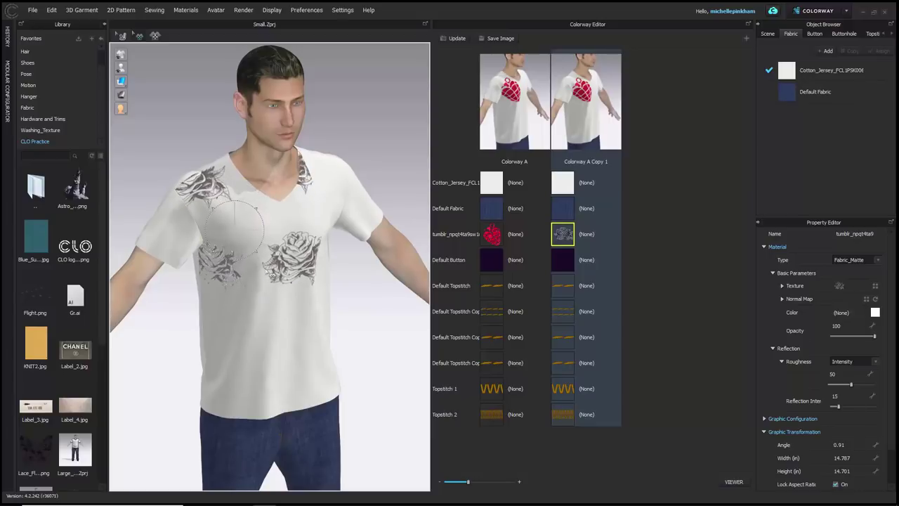
click(491, 235)
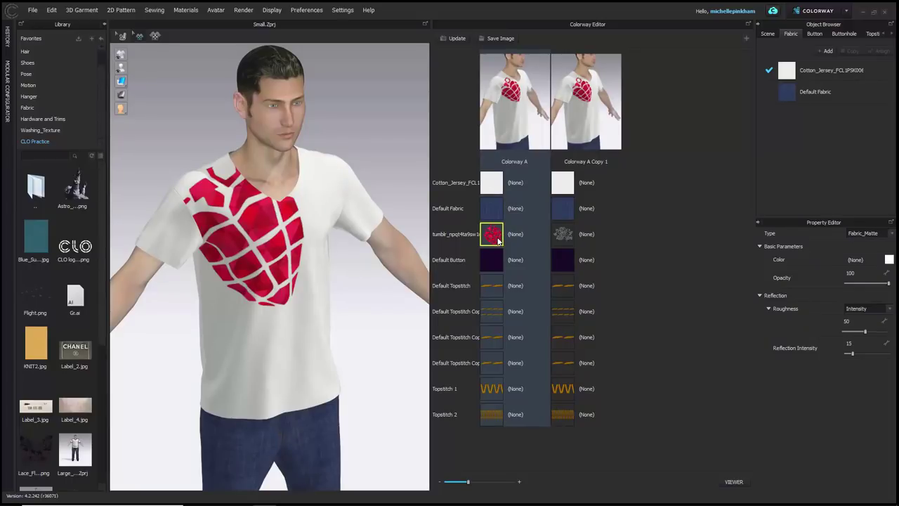
click(497, 237)
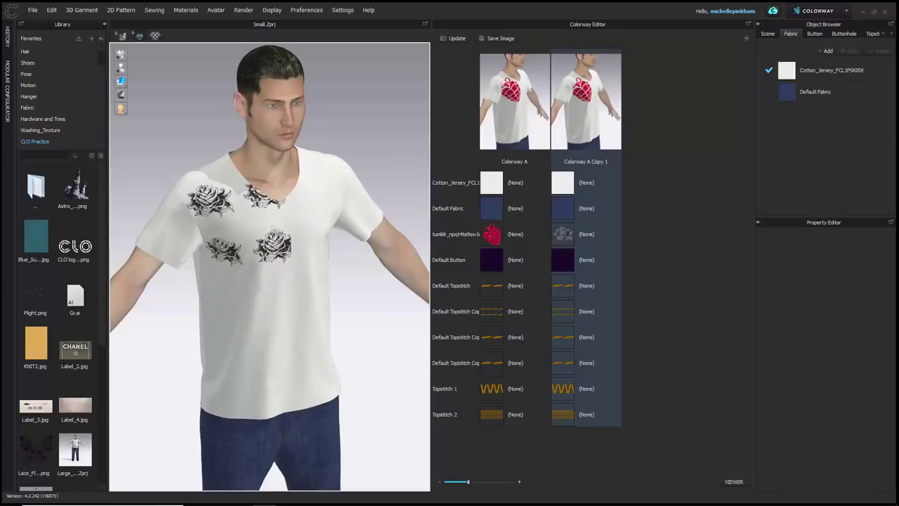
click(262, 215)
click(563, 236)
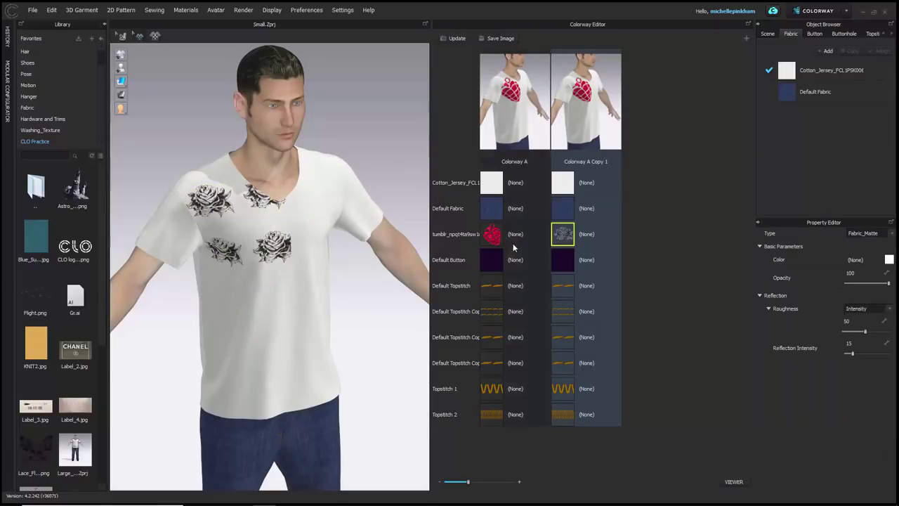
click(496, 237)
click(562, 239)
- Replace the texture of the chest rose graphic in the copied colorway with RoseLARGE.png
click(219, 208)
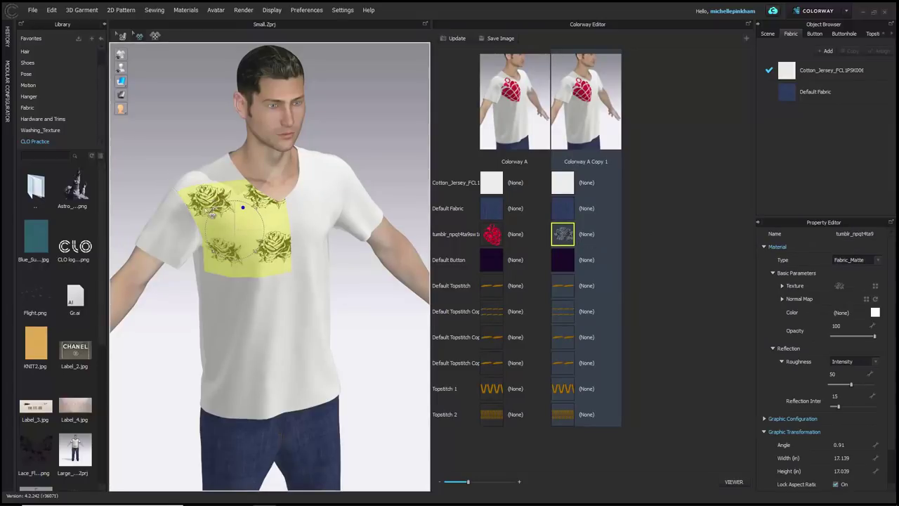
click(875, 286)
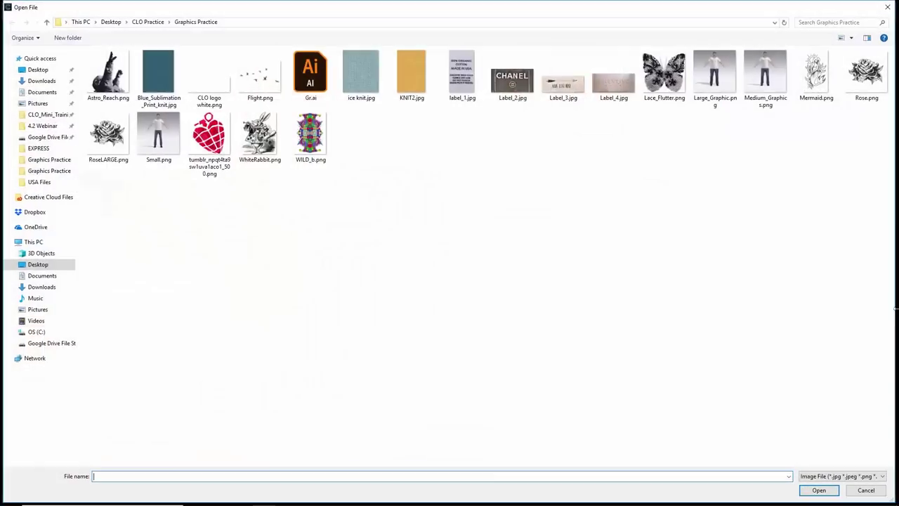
click(108, 137)
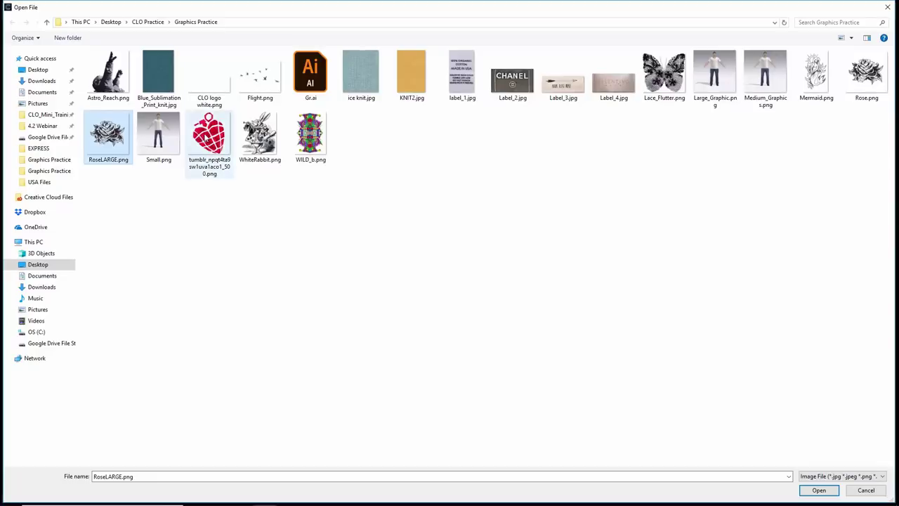
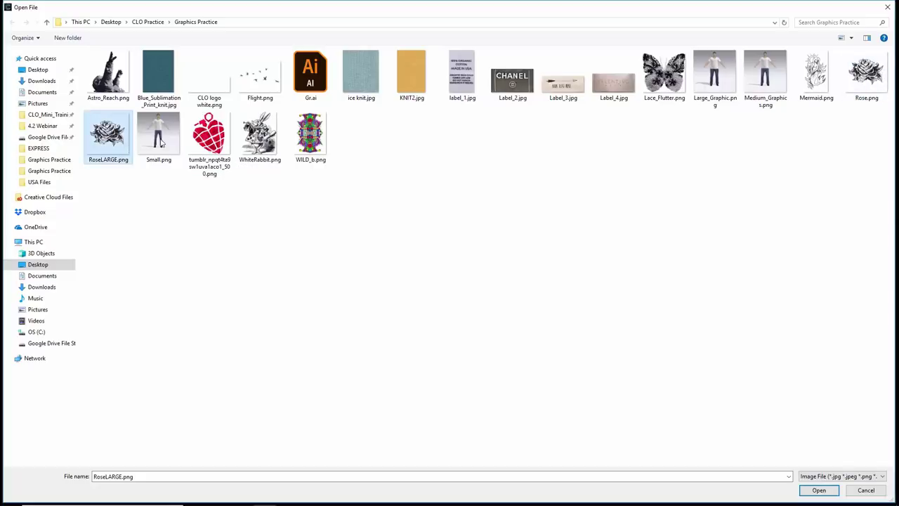
click(831, 492)
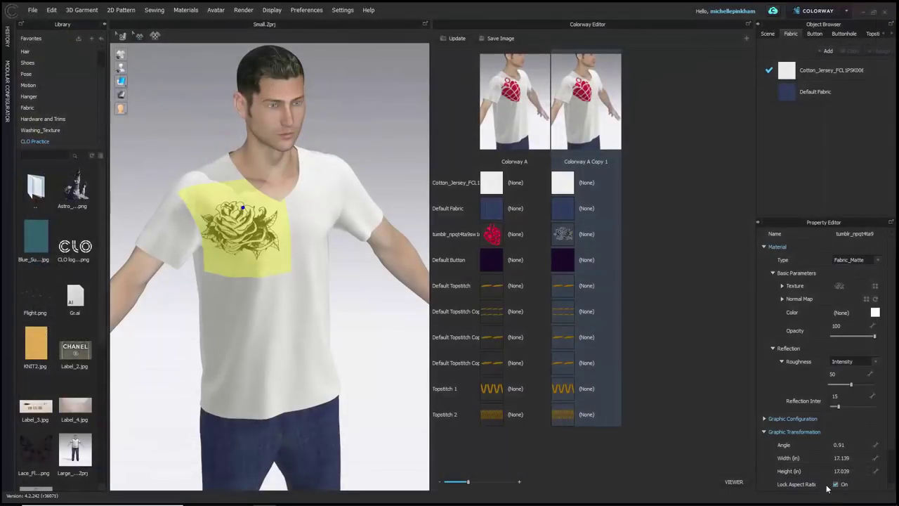
- Compare the size and position of the single large rose with the heart of Colorway A on the shirt's front
click(370, 153)
scroll(242, 228, up, 3)
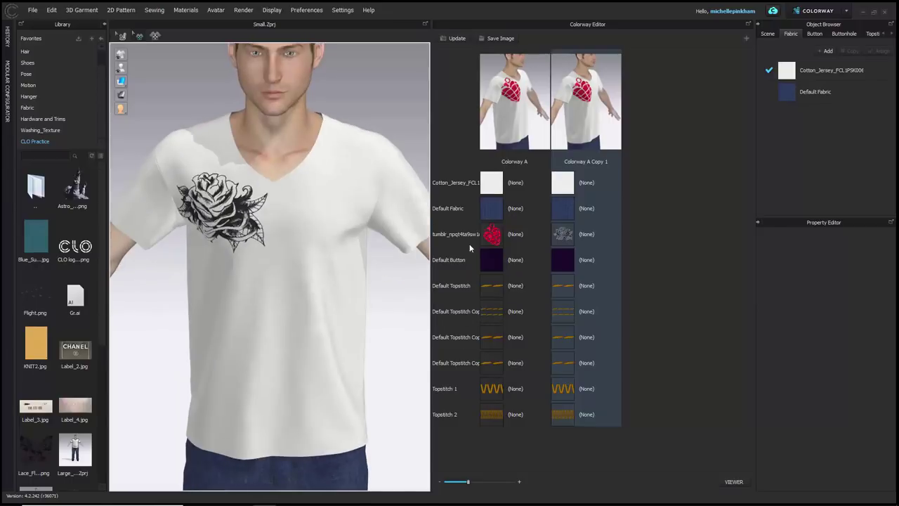
click(491, 234)
click(559, 237)
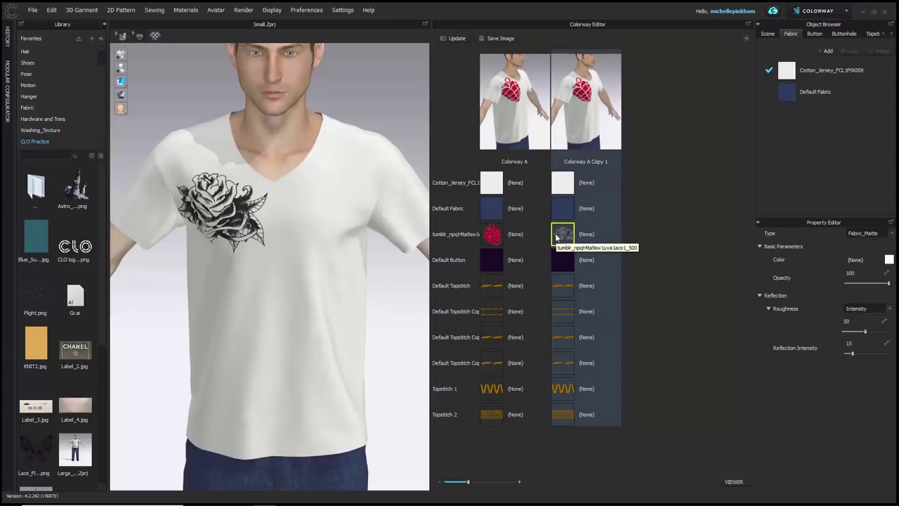
click(496, 242)
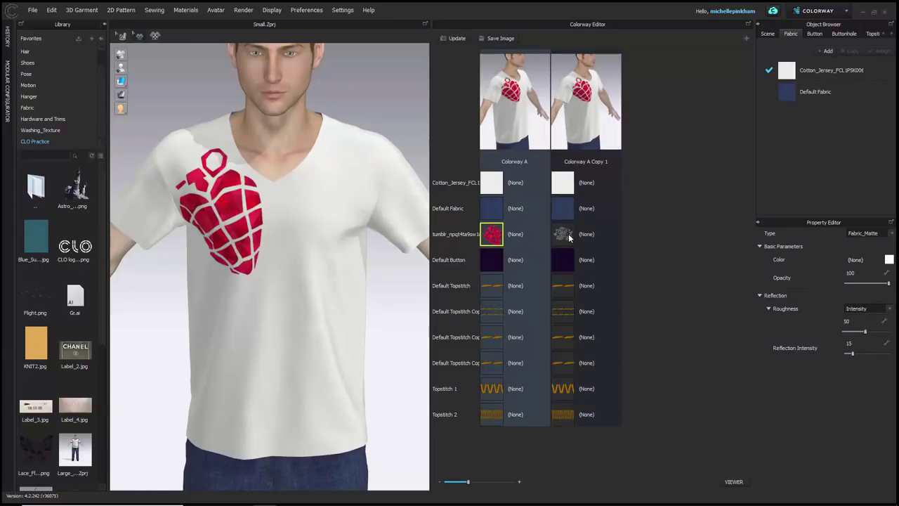
click(569, 238)
mouse_move(270, 250)
right_down()
mouse_move(295, 241)
mouse_move(267, 254)
right_up()
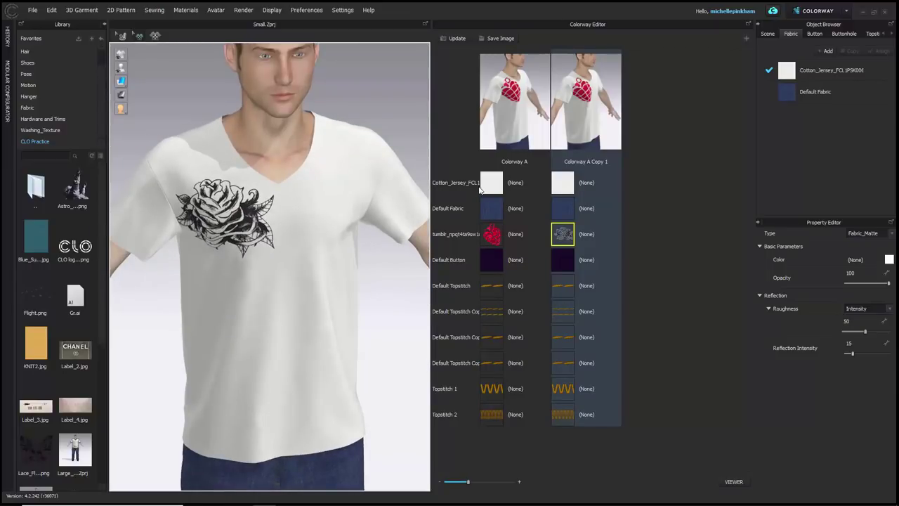
- Add another copy of the rose colorway and select its chest graphic
click(746, 39)
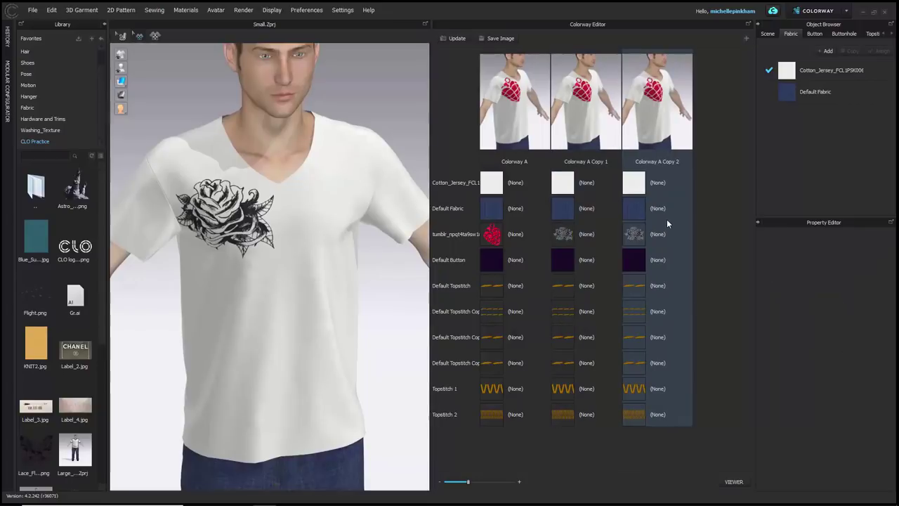
click(634, 235)
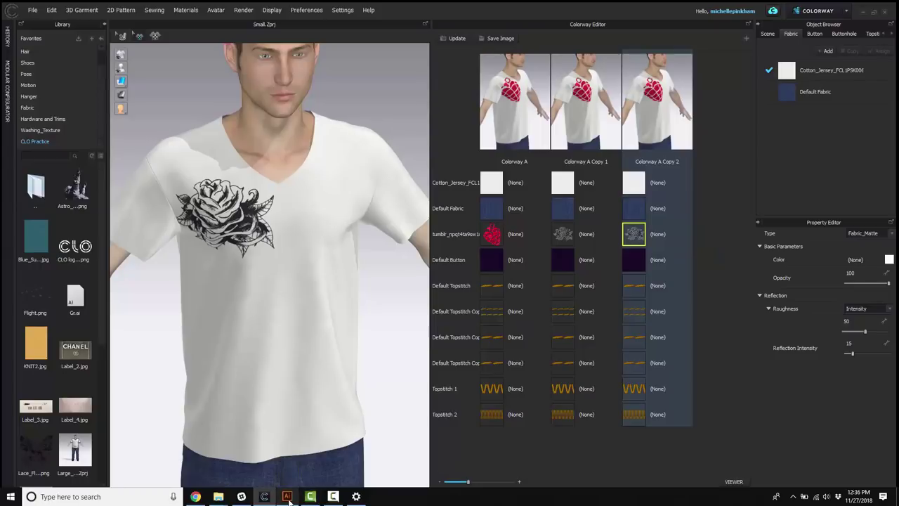
- Switch to Illustrator and check the artboard width and height of the butterfly artwork in WhiteRabbit.png
click(287, 496)
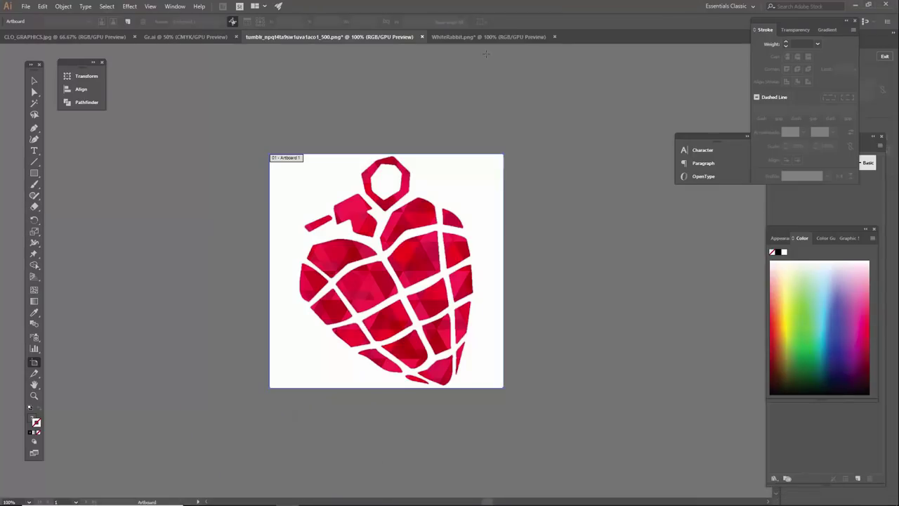
click(316, 38)
click(473, 37)
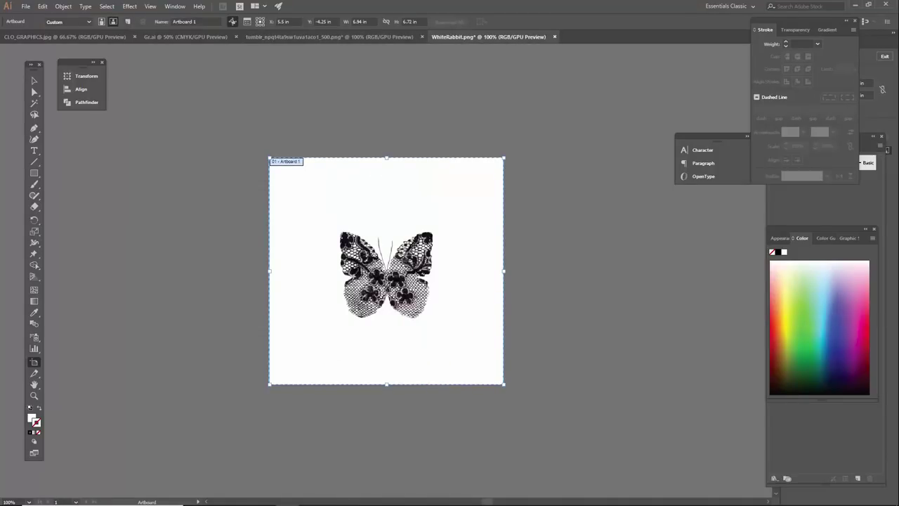
drag(355, 22, 375, 23)
click(405, 20)
- Check the artboard width and height of the heart artwork for comparison with the butterfly artboard
click(364, 37)
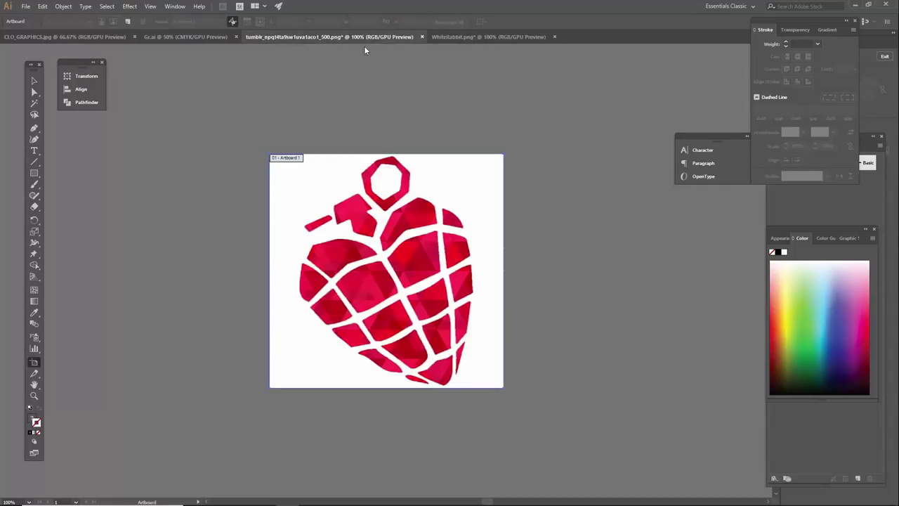
click(427, 304)
click(367, 20)
click(422, 22)
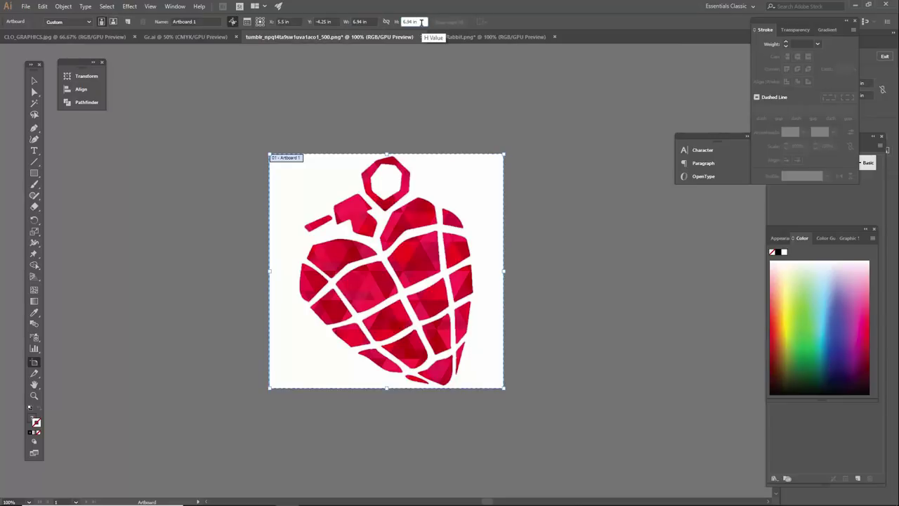
- Compare the heart artboard's size with the butterfly artboard and return to CLO
click(366, 22)
click(536, 109)
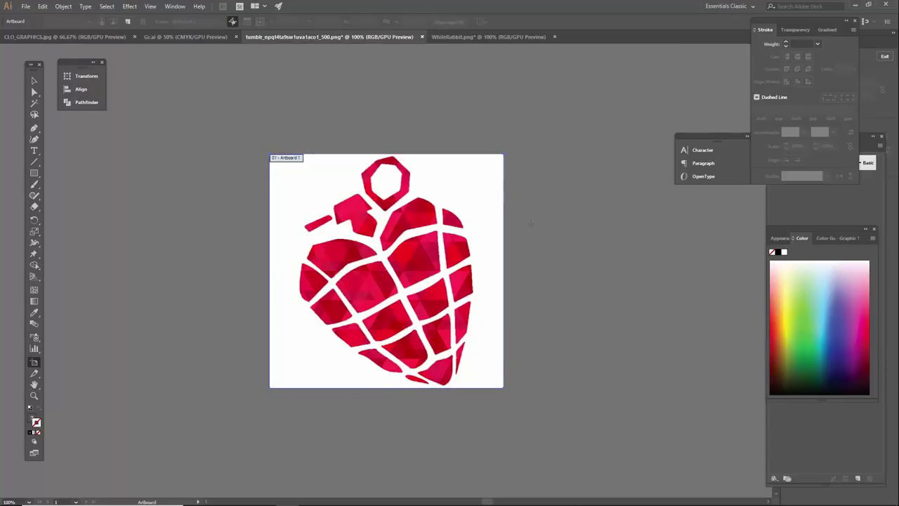
click(493, 34)
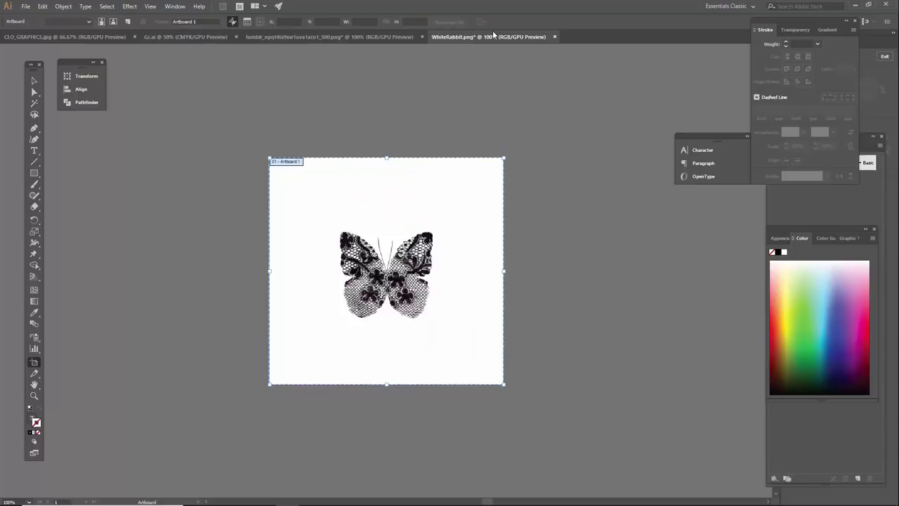
click(856, 5)
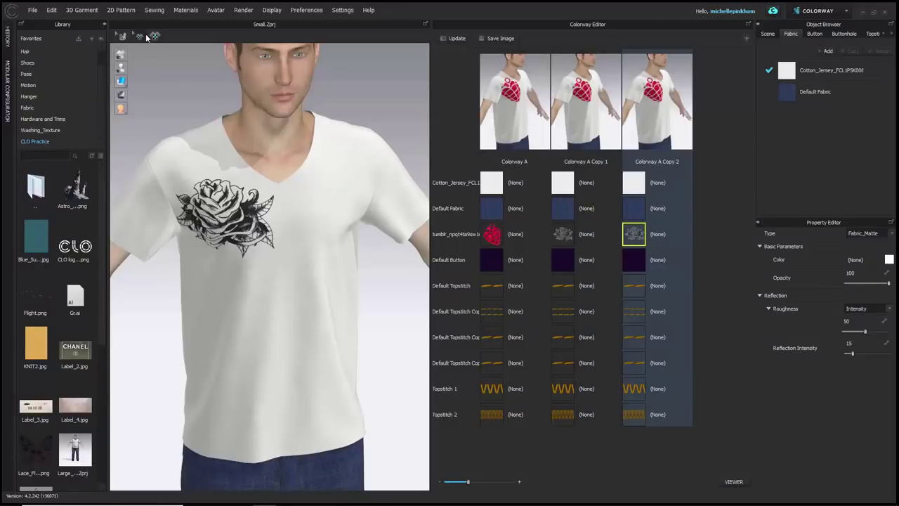
- Replace the chest graphic's texture in Colorway A Copy 2 with Lace_FlutterSMALL-01.png
click(214, 212)
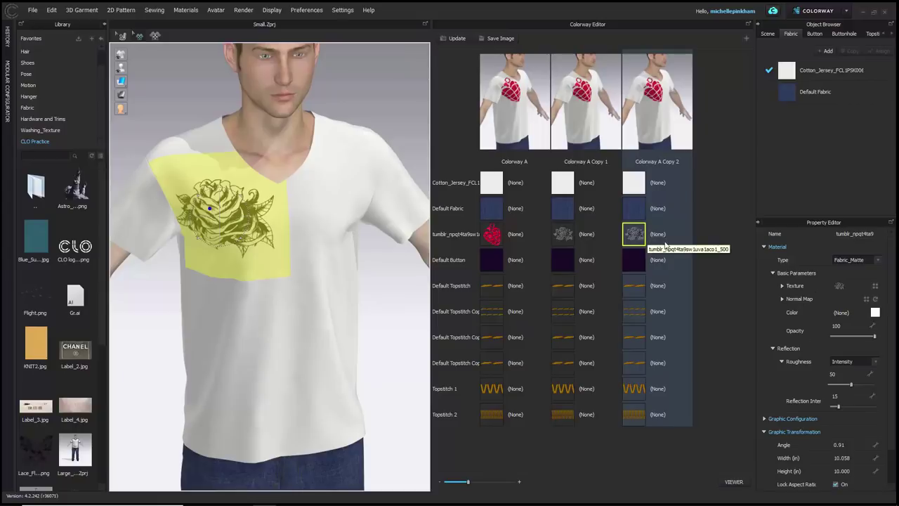
click(876, 288)
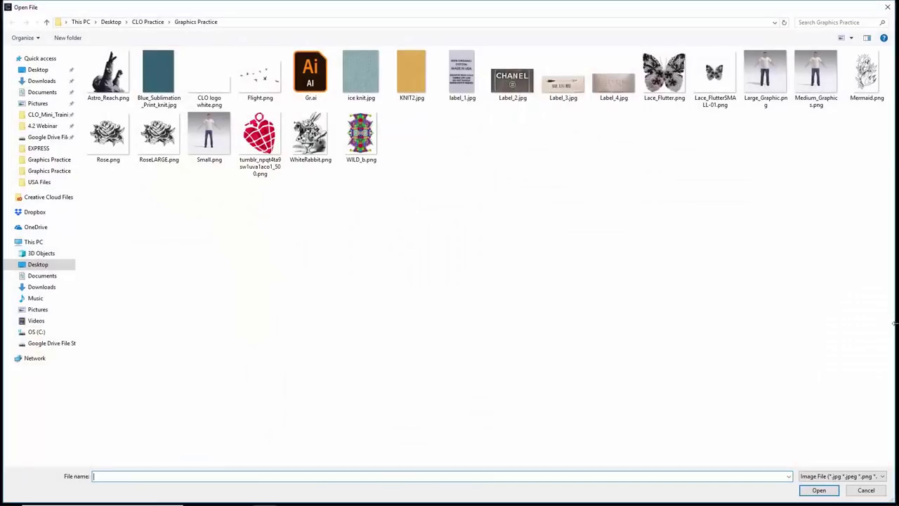
click(723, 94)
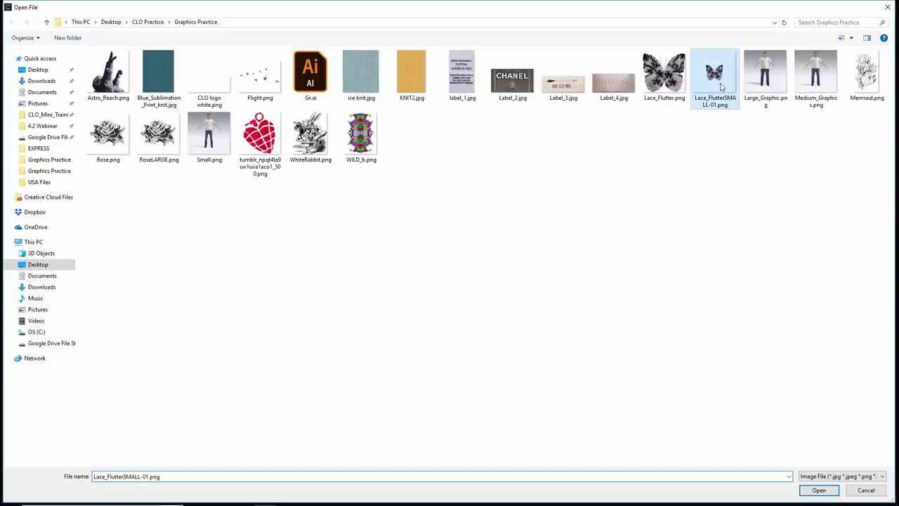
click(824, 495)
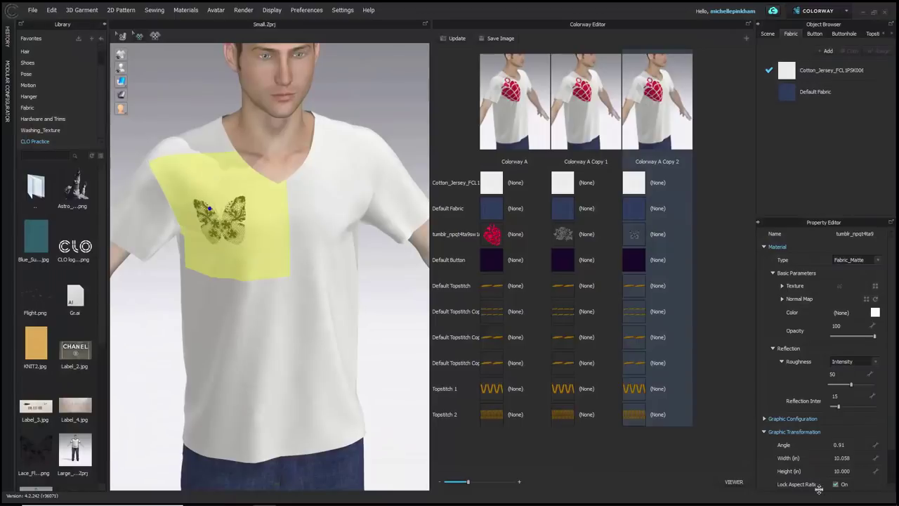
- Compare the placement of the heart, rose and butterfly graphics on the shirt across the three colorways
click(334, 162)
right_drag(333, 162, 291, 188)
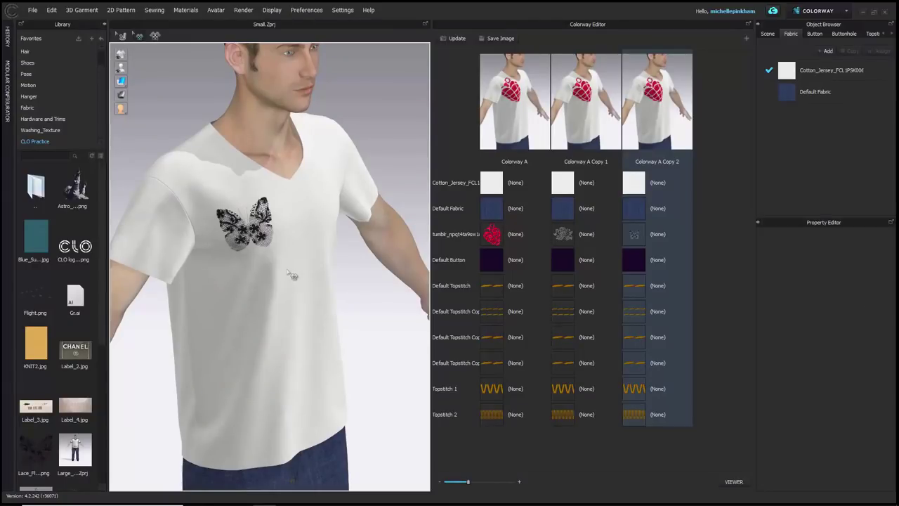
click(492, 234)
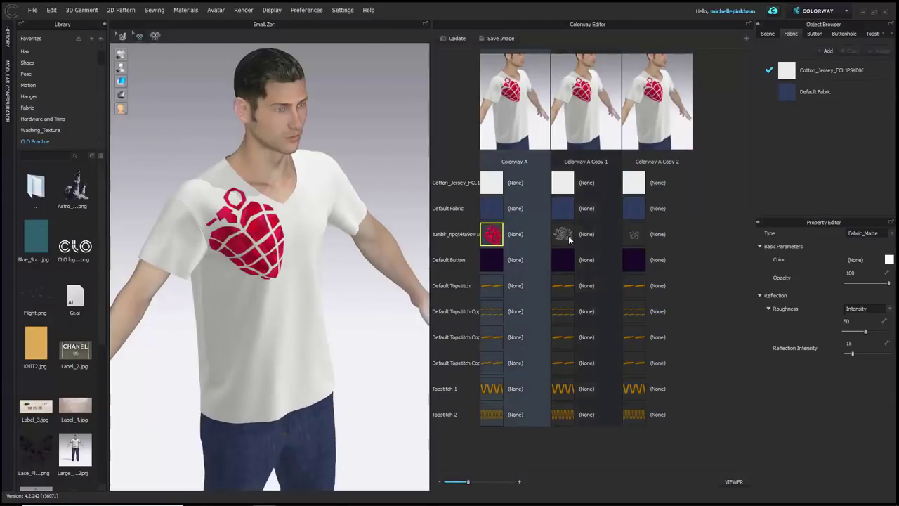
click(633, 234)
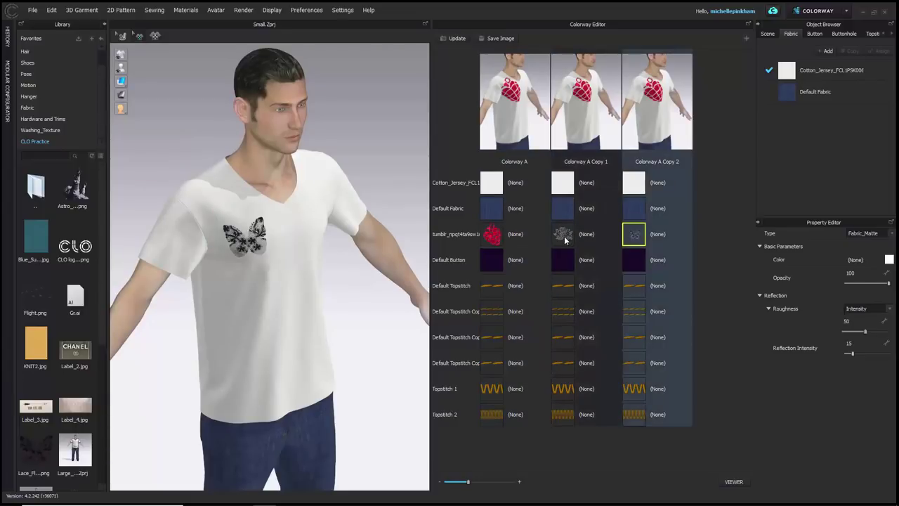
click(564, 239)
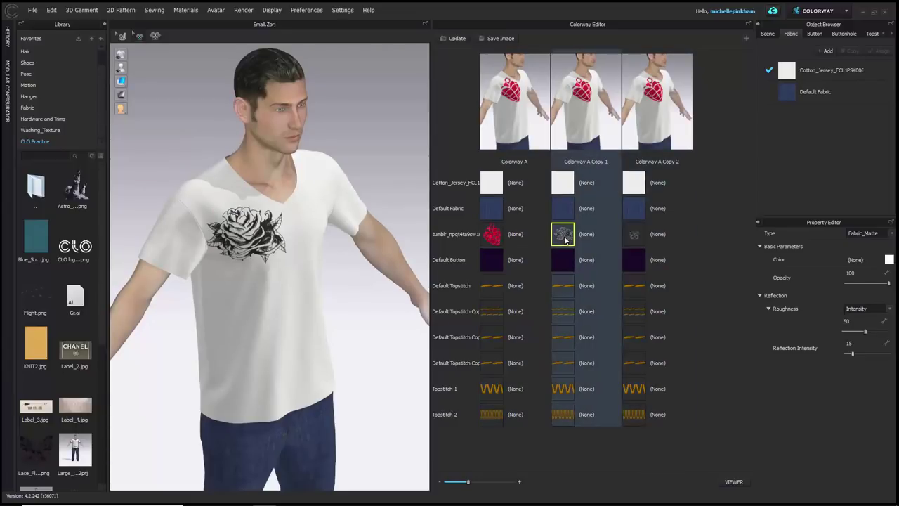
click(636, 235)
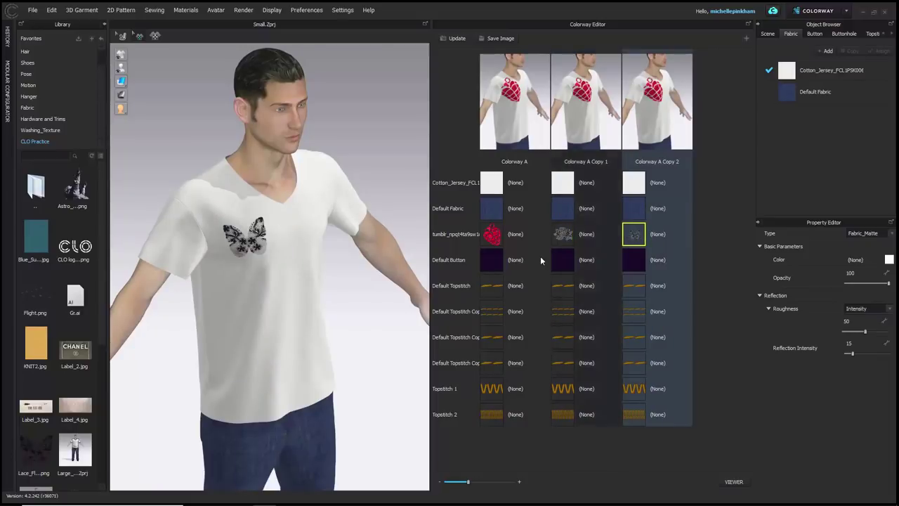
click(495, 235)
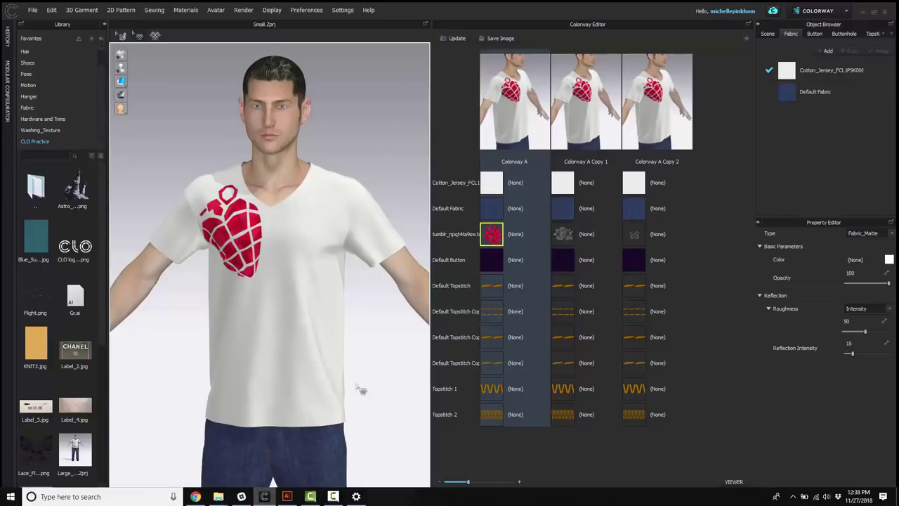
click(419, 334)
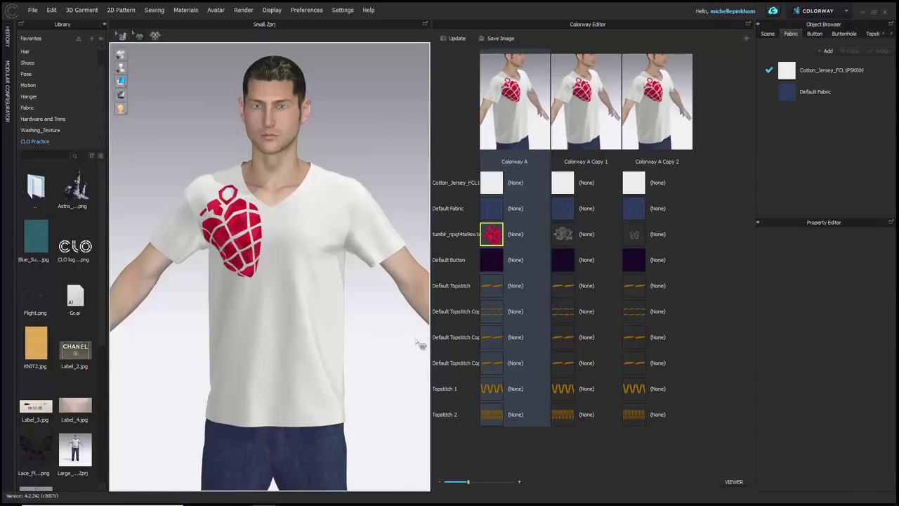
- Delete Colorway A Copy 2 and Colorway A Copy 1, keeping only Colorway A
click(681, 101)
right_click(685, 101)
click(684, 111)
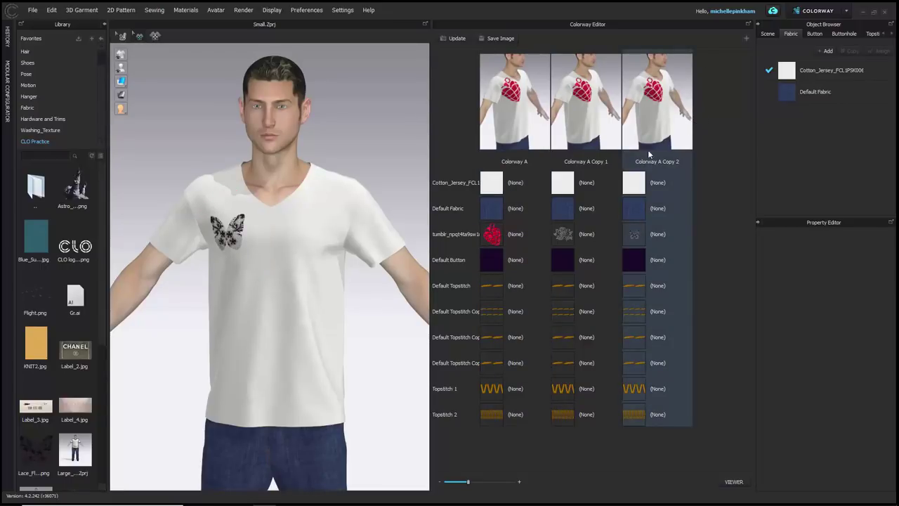
key(Delete)
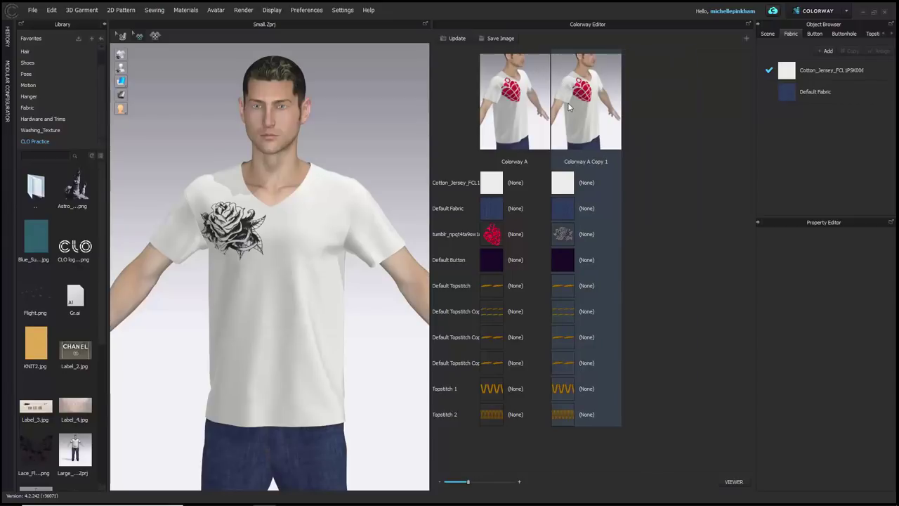
right_click(613, 108)
key(Escape)
key(Delete)
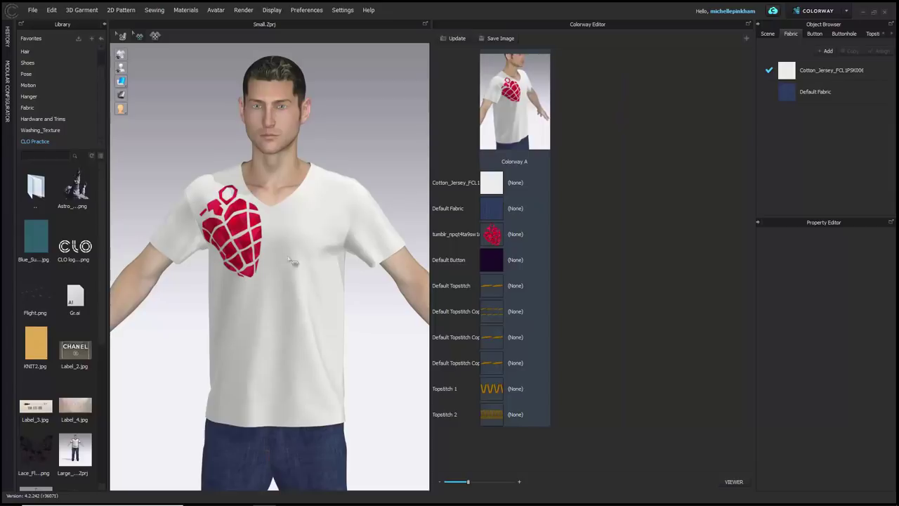
- Switch to Simulation mode and delete the heart graphic from the T-shirt's front pattern
click(846, 13)
click(834, 27)
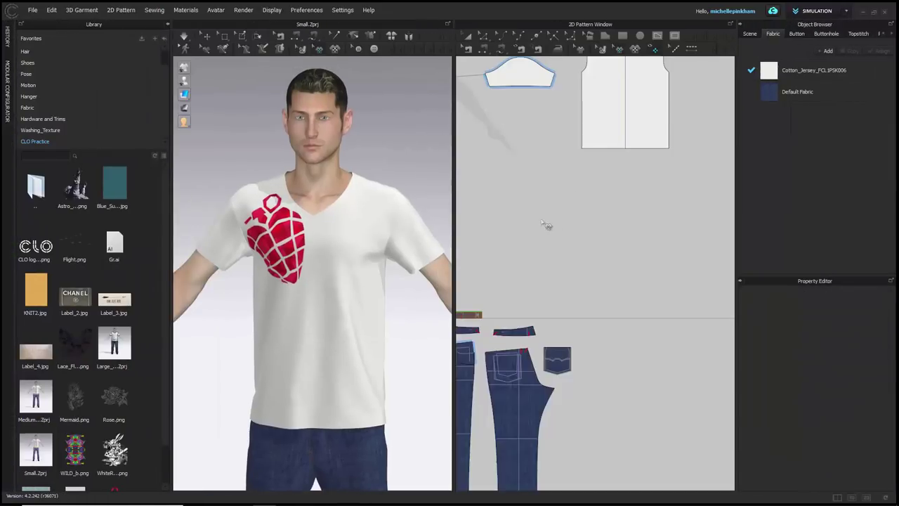
scroll(542, 222, down, 3)
middle_drag(542, 222, 598, 275)
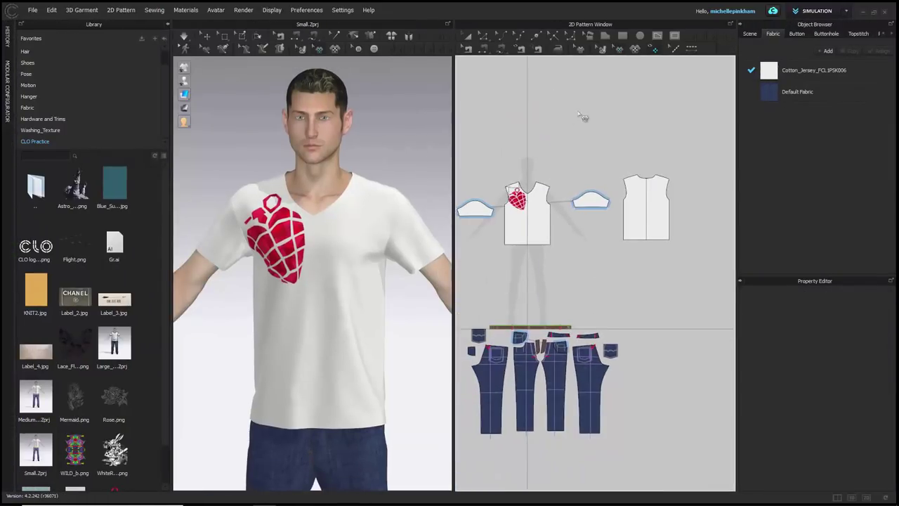
middle_drag(583, 117, 602, 102)
scroll(614, 83, down, 1)
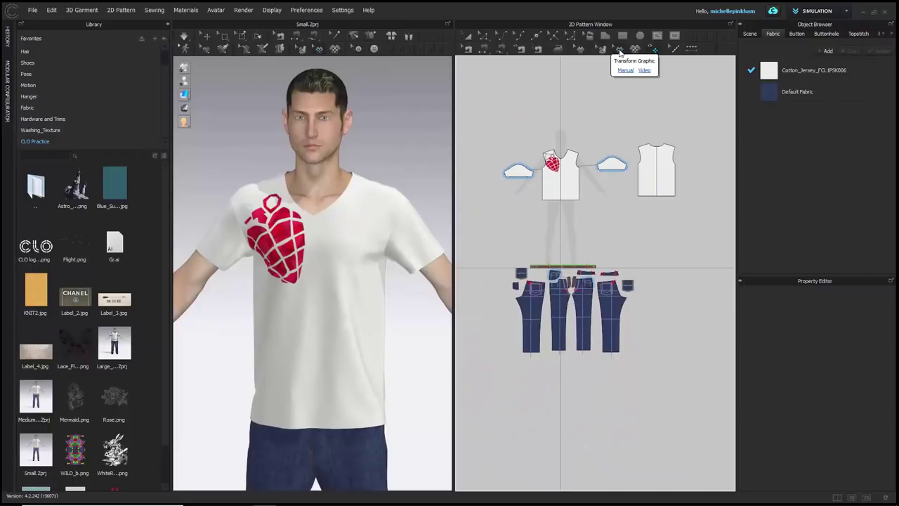
click(619, 50)
scroll(569, 153, up, 5)
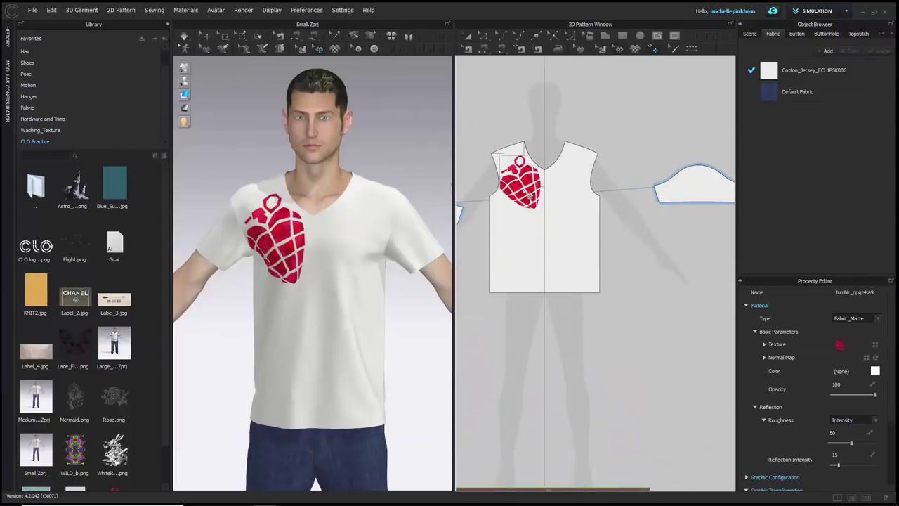
right_click(524, 188)
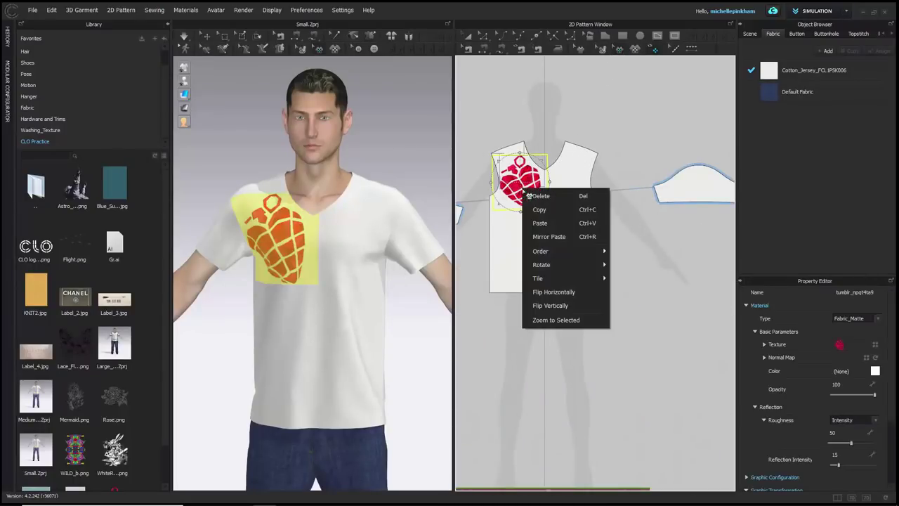
click(570, 197)
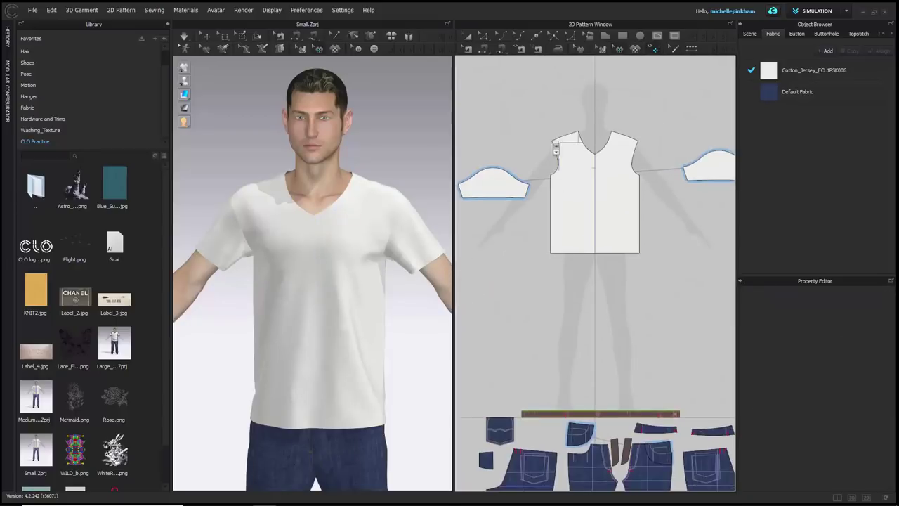
- Delete the measurement lines near the shoulder and armhole of the front pattern
scroll(560, 150, up, 10)
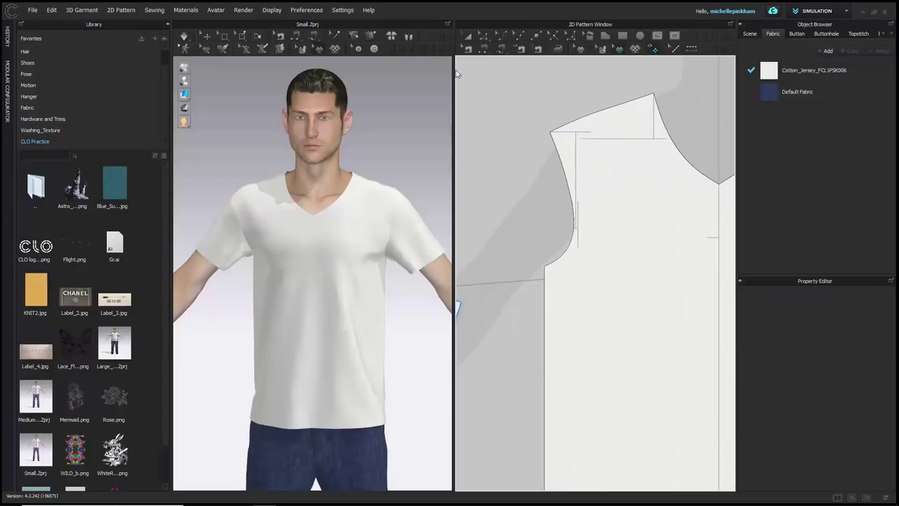
drag(453, 85, 333, 134)
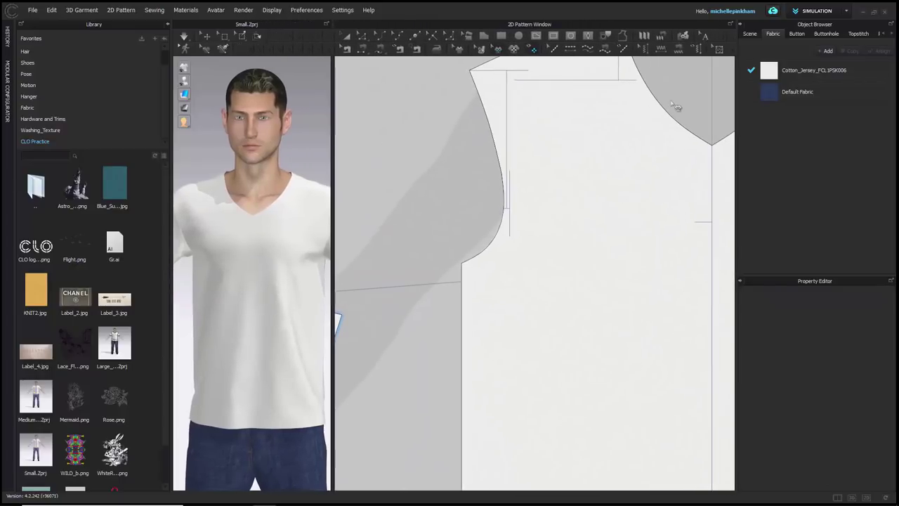
click(609, 35)
scroll(618, 226, down, 3)
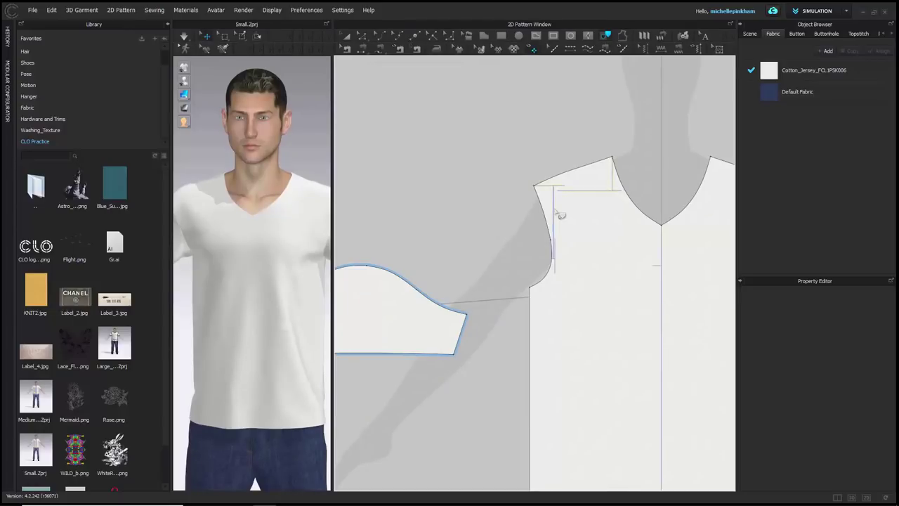
scroll(561, 215, up, 3)
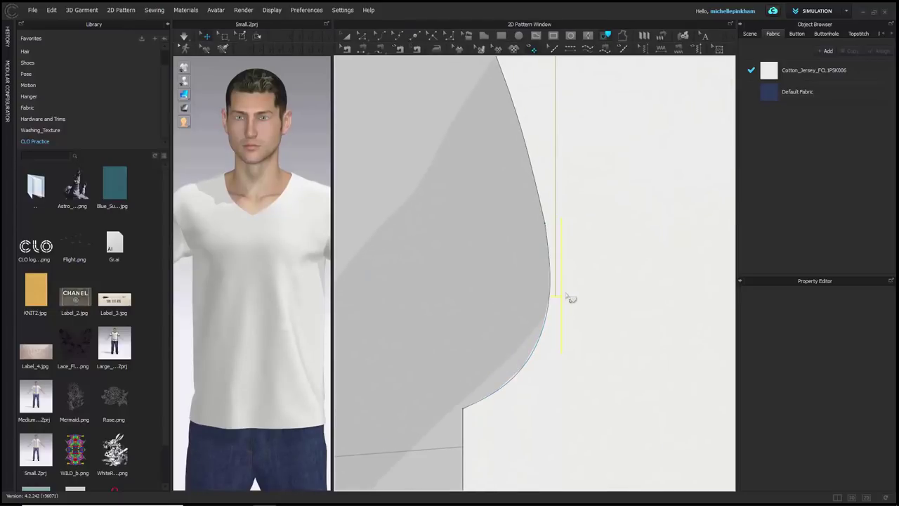
scroll(512, 151, down, 3)
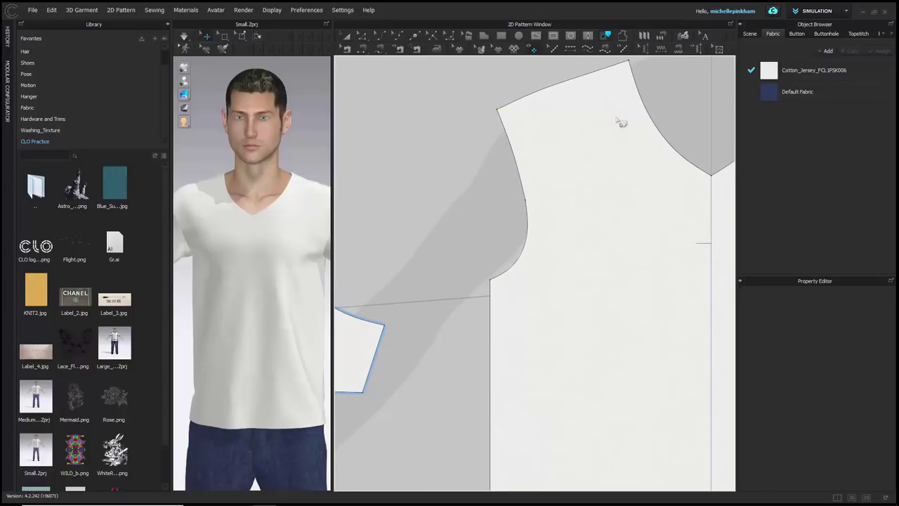
scroll(552, 203, down, 8)
middle_drag(574, 252, 563, 262)
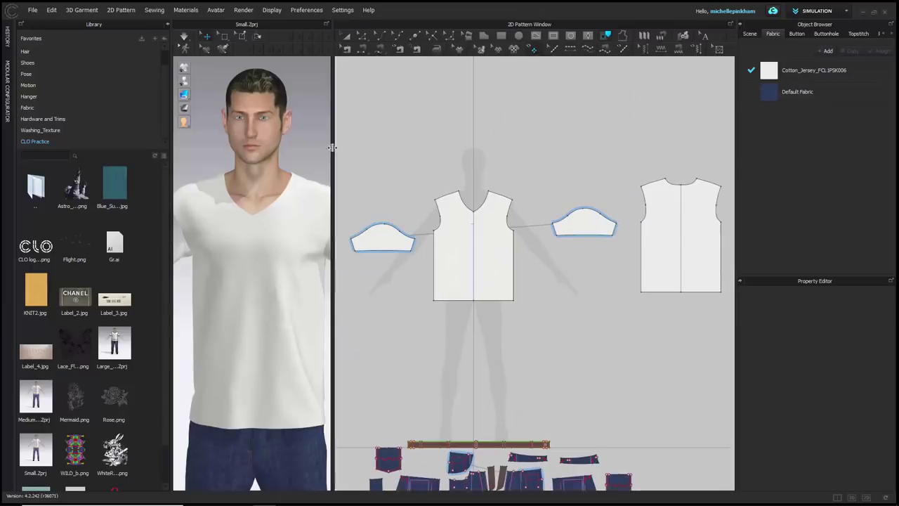
- Widen the 3D window and centre the blank T-shirt in it
drag(333, 147, 512, 147)
middle_drag(357, 217, 367, 195)
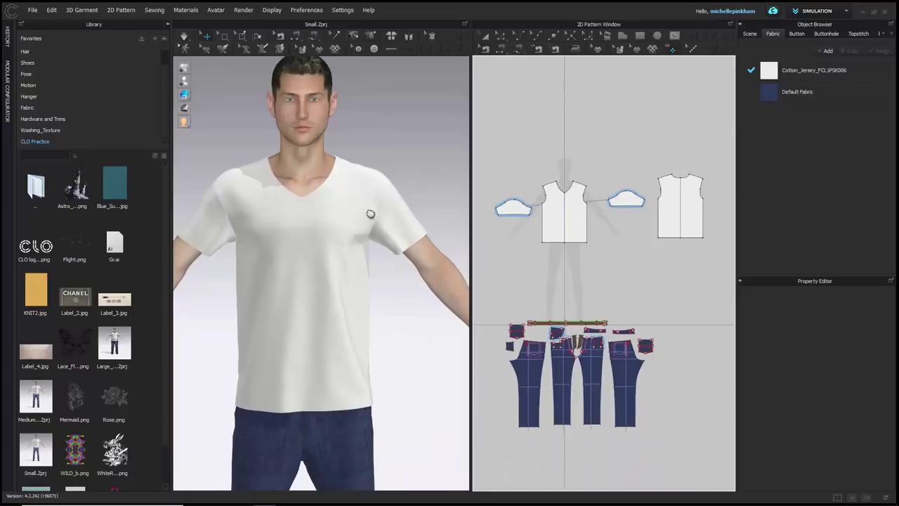
middle_drag(370, 212, 387, 194)
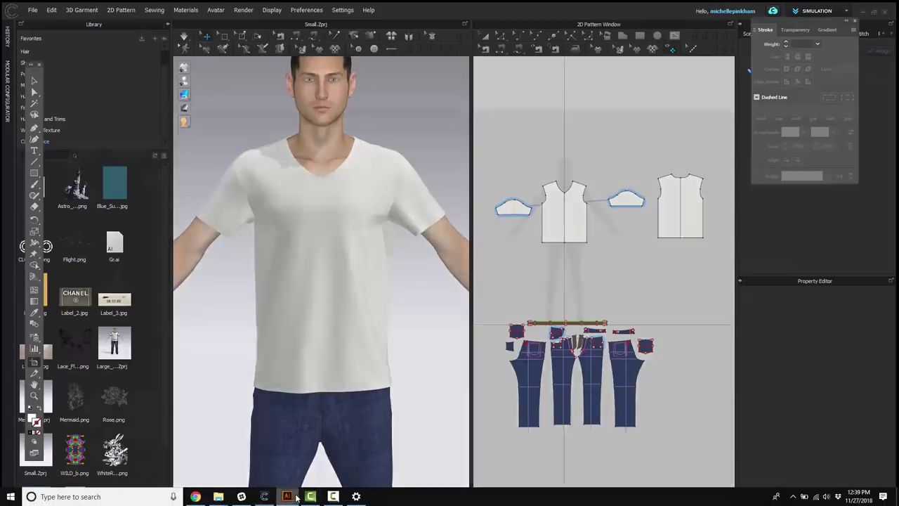
- Switch to Illustrator and examine all four graphic artboards of Gr.ai
click(294, 496)
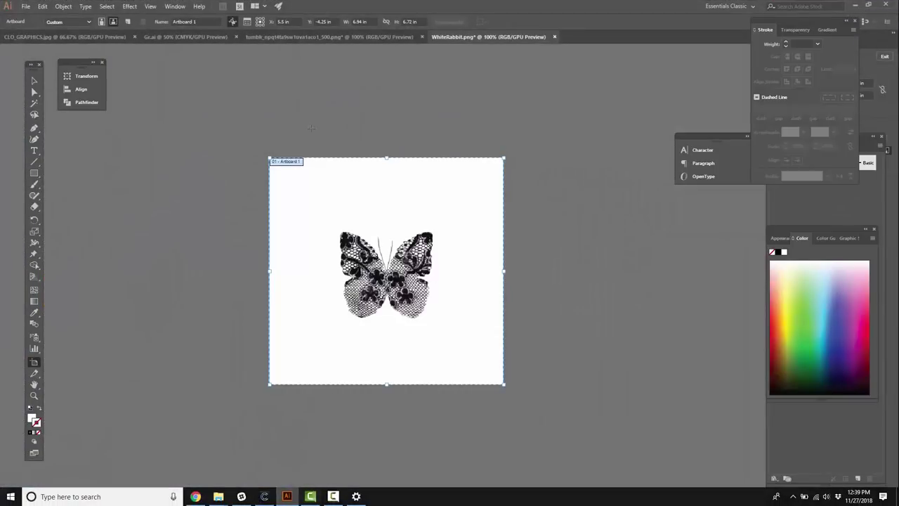
click(310, 38)
click(88, 37)
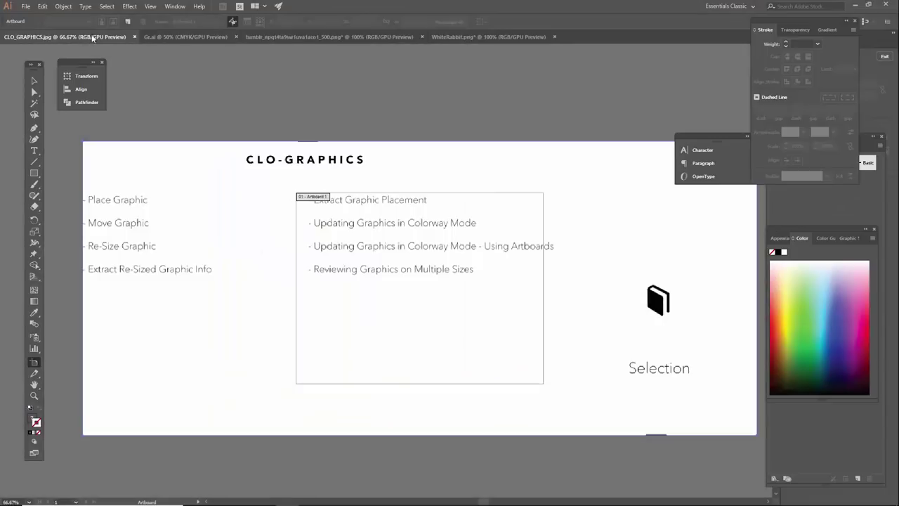
click(172, 37)
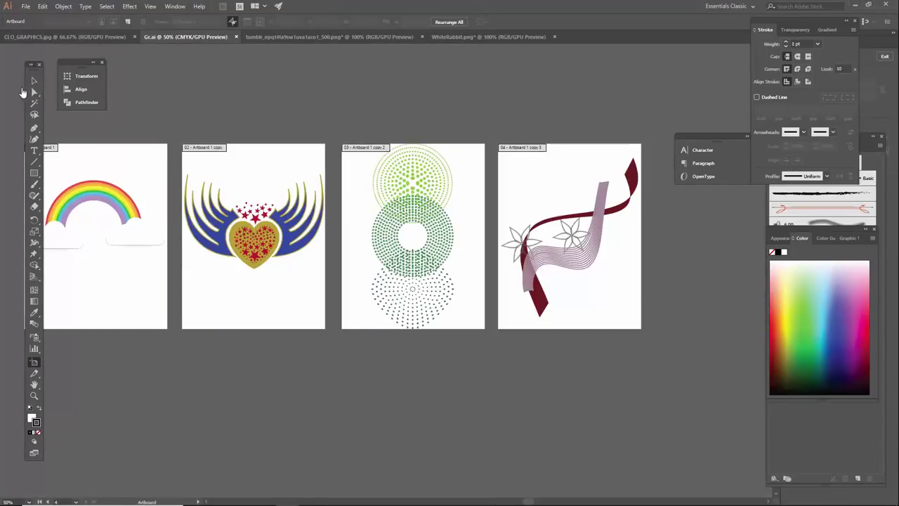
scroll(365, 169, up, 1)
key(ctrl+minus)
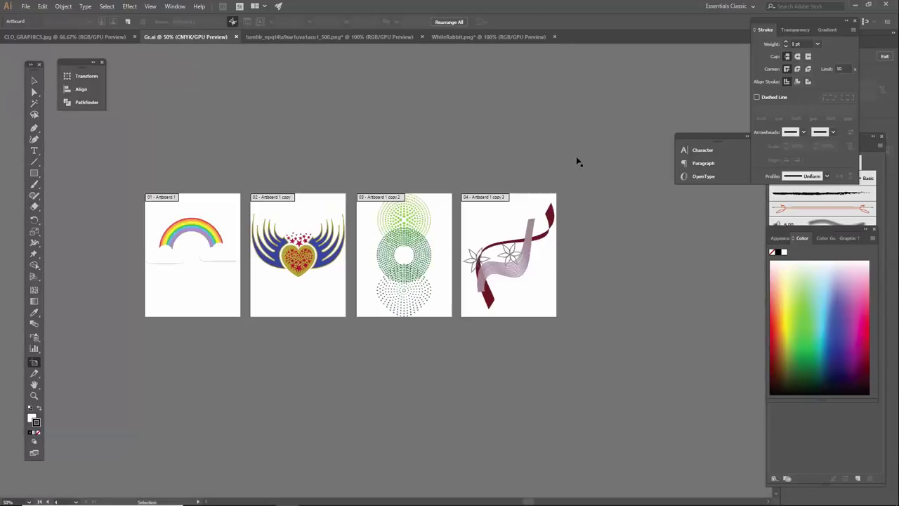
- Switch to CLO and look through the CLO Practice library for the Illustrator graphics file
drag(512, 139, 567, 111)
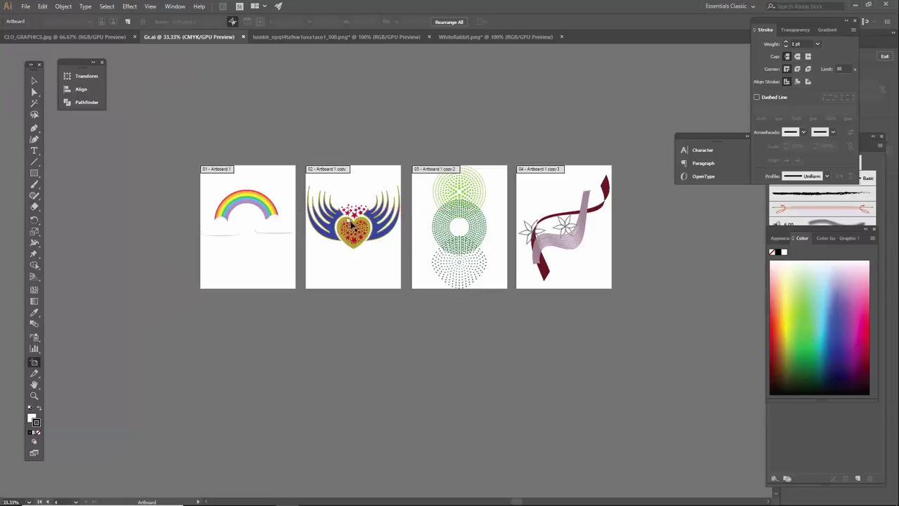
key(v)
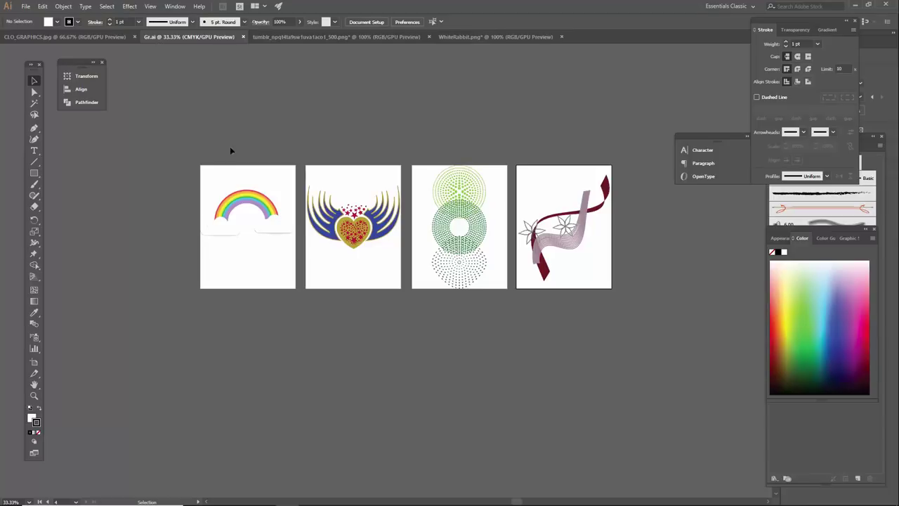
click(264, 497)
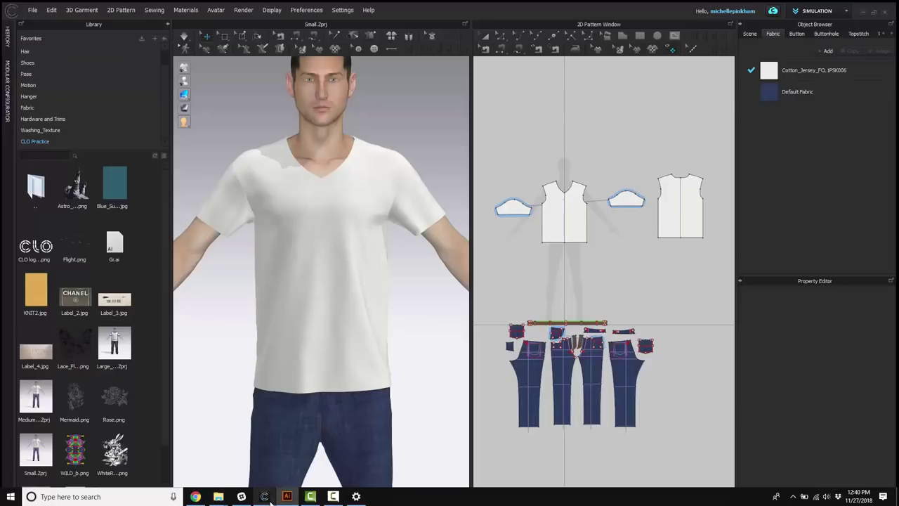
scroll(168, 295, down, 1)
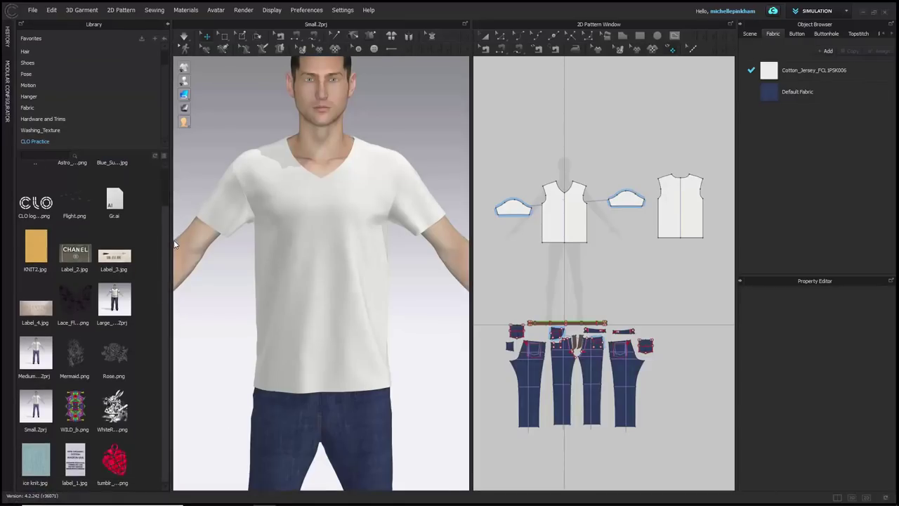
click(174, 240)
scroll(165, 242, up, 1)
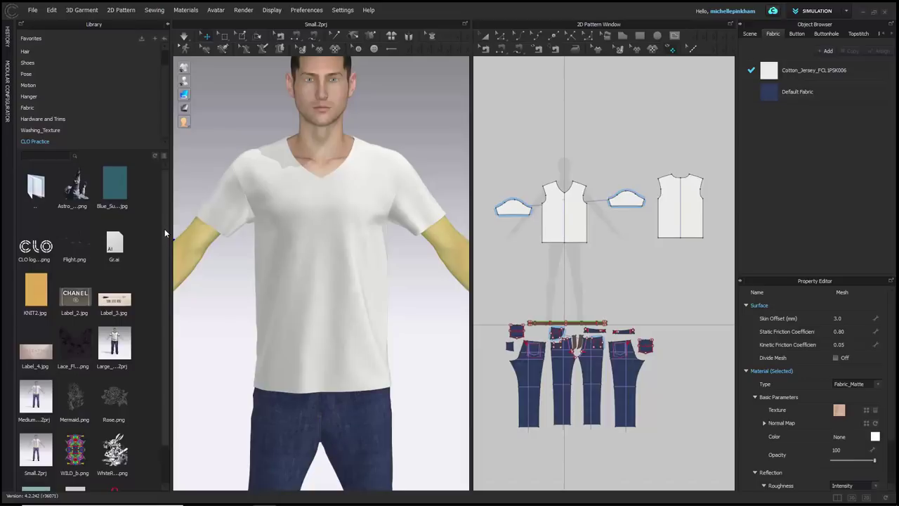
click(537, 260)
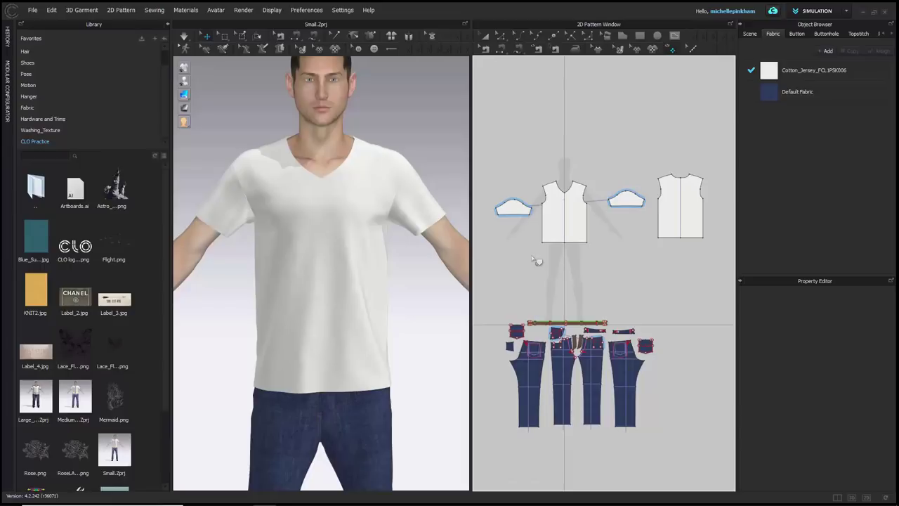
- Switch to Illustrator and examine the artboards of Artboards.ai and the rainbow artwork on the first one
mouse_move(294, 502)
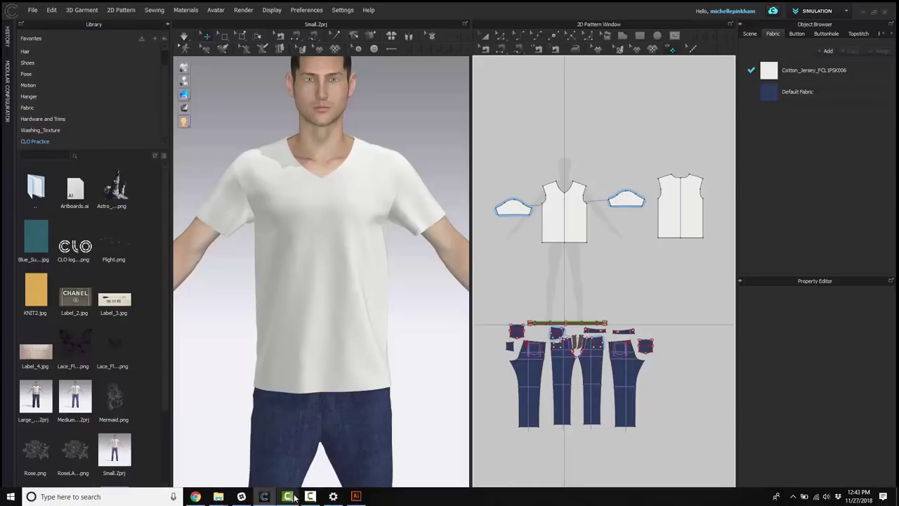
click(356, 496)
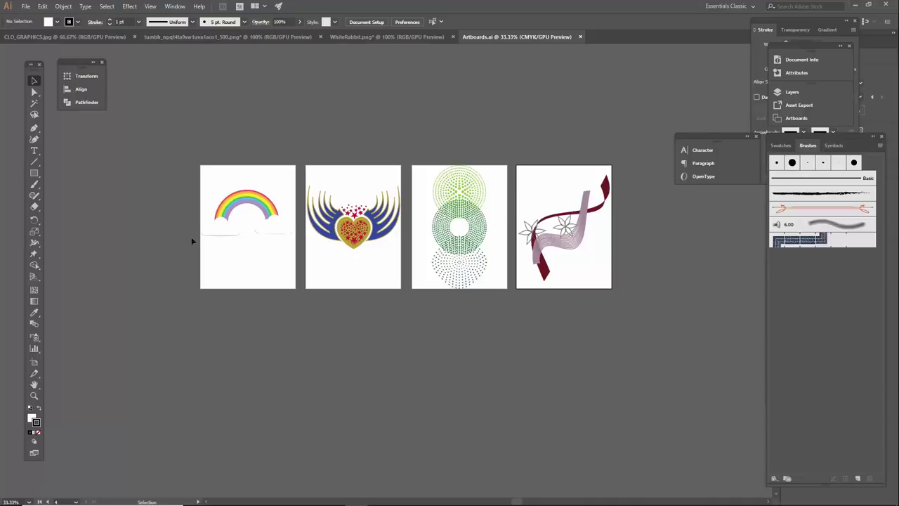
click(33, 362)
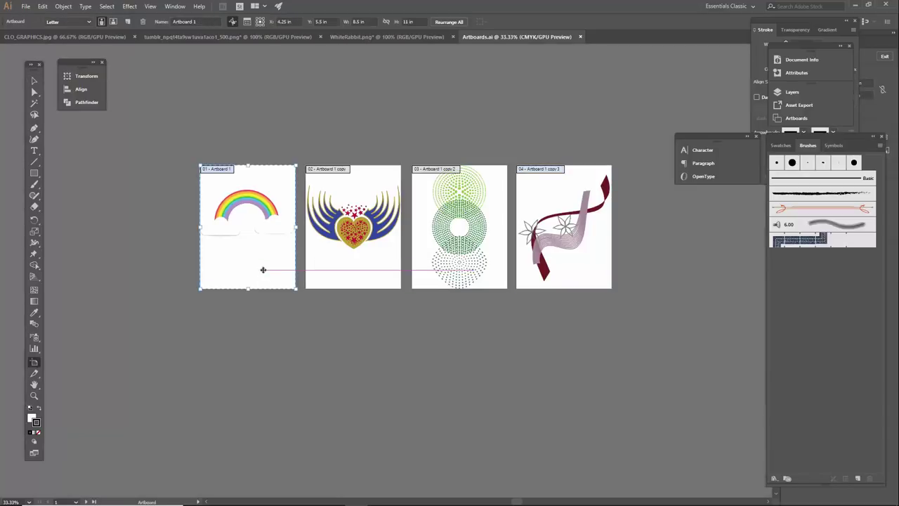
click(357, 271)
click(577, 283)
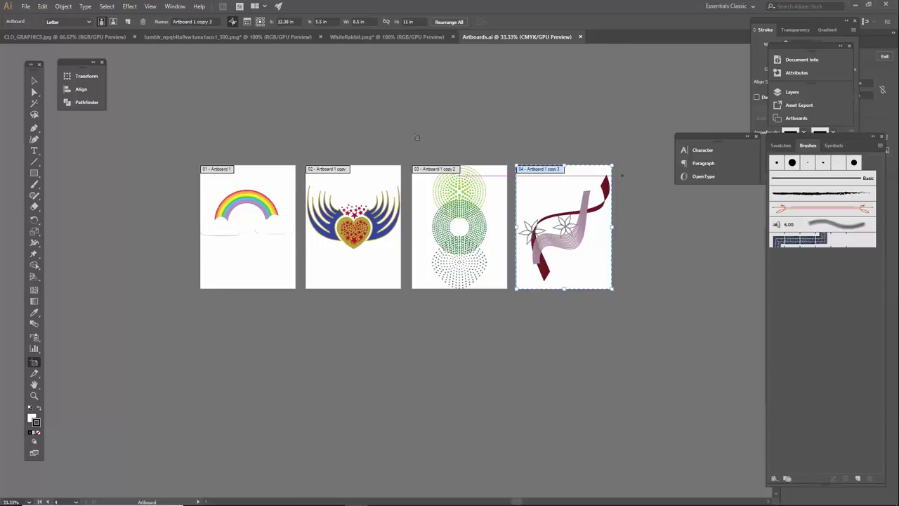
click(36, 81)
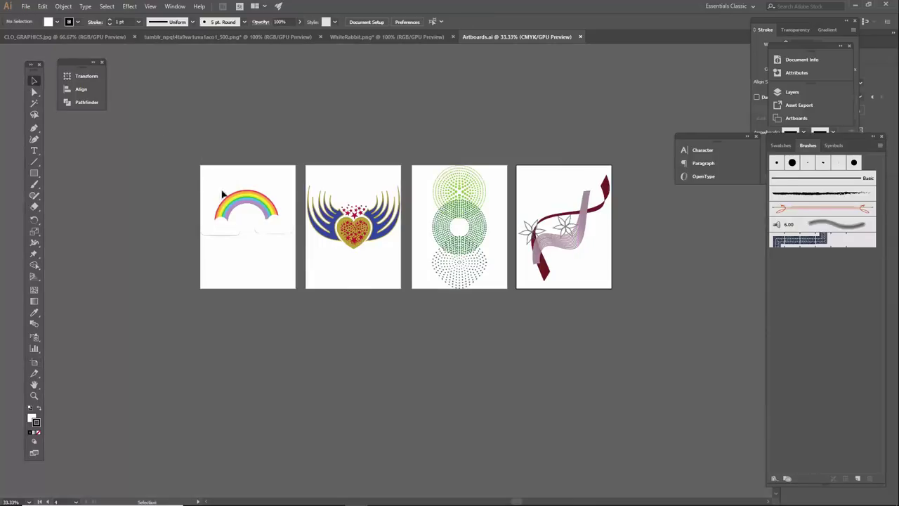
drag(297, 305, 343, 337)
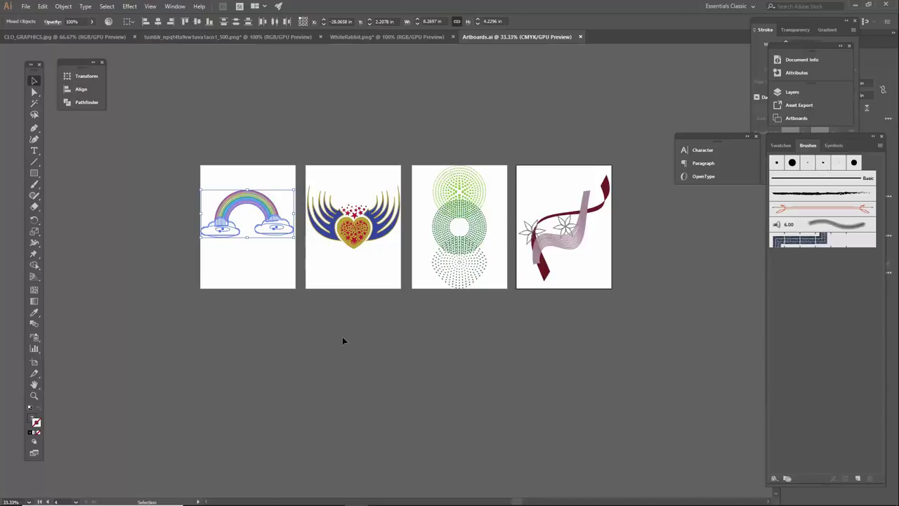
click(463, 151)
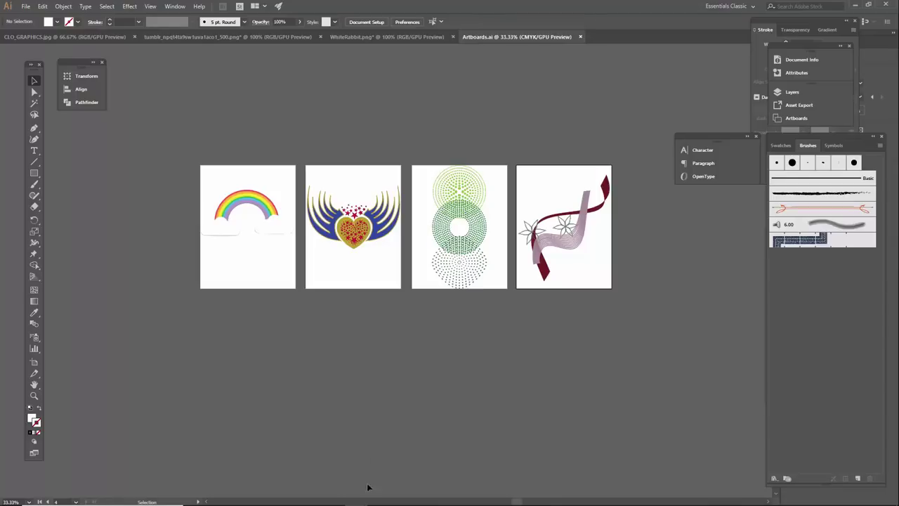
- Switch to CLO, start adding Artboards.ai as a graphic and preview its four artboards, returning to the first
mouse_move(340, 501)
click(273, 495)
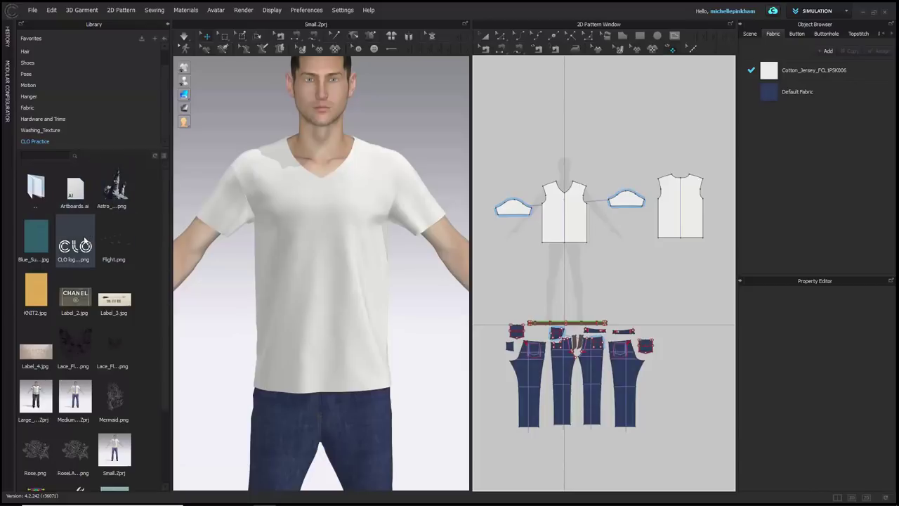
right_click(77, 194)
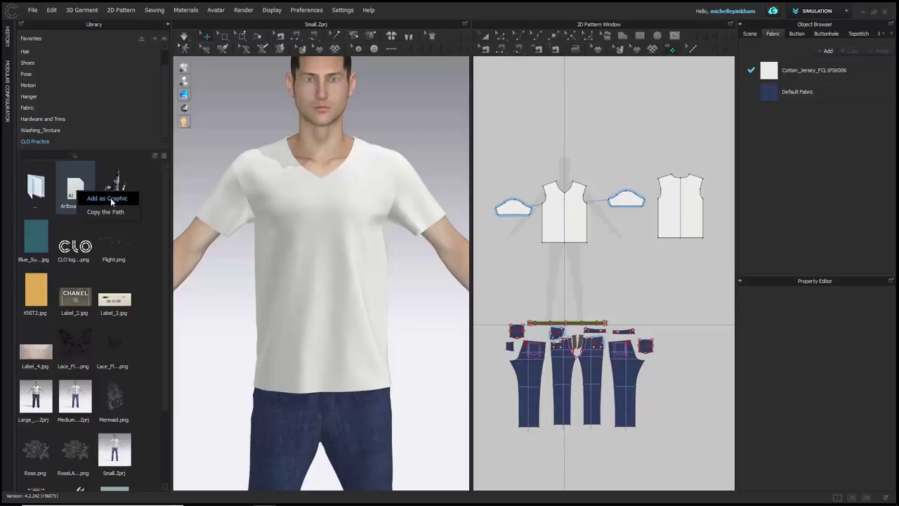
click(107, 199)
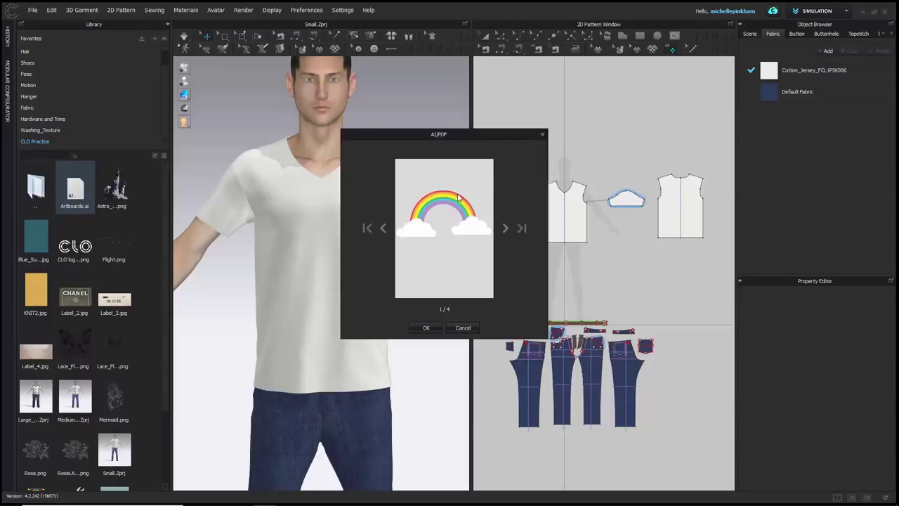
mouse_move(466, 139)
mouse_down()
mouse_move(482, 248)
mouse_move(473, 139)
mouse_up()
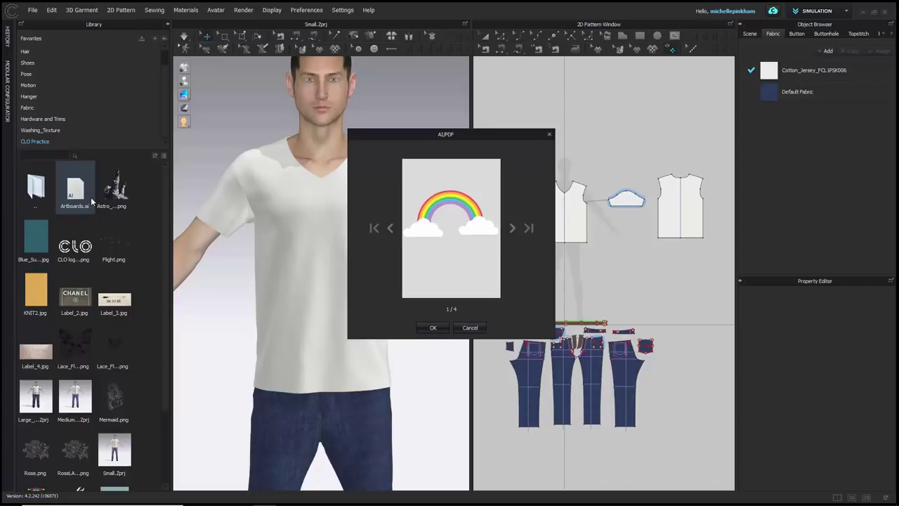
click(514, 228)
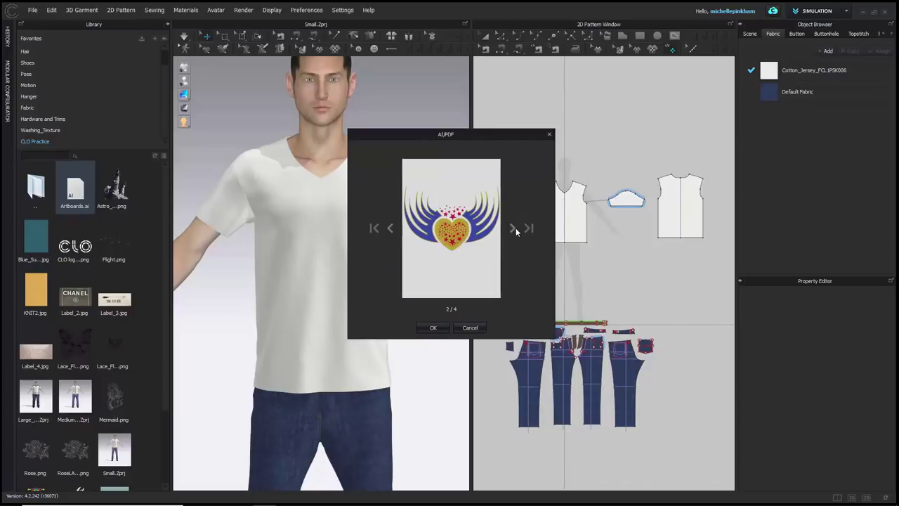
click(515, 228)
click(515, 229)
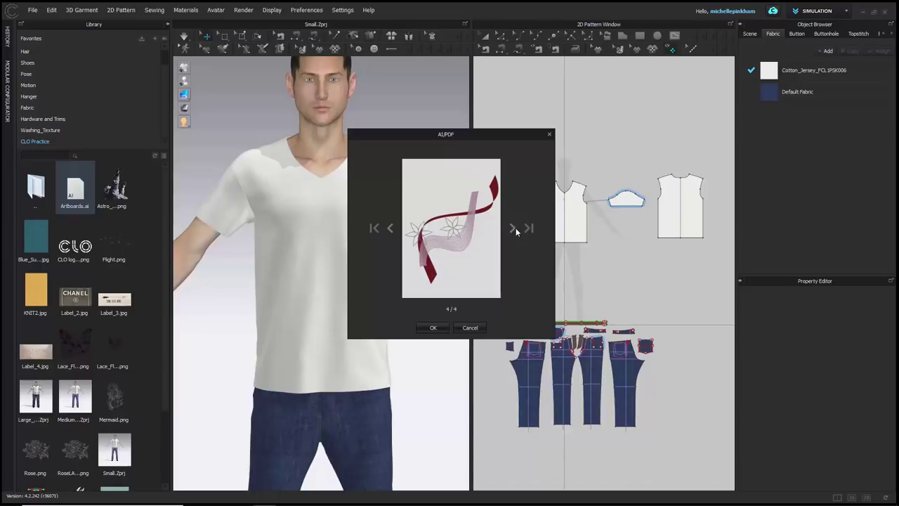
click(391, 228)
click(390, 228)
click(390, 228)
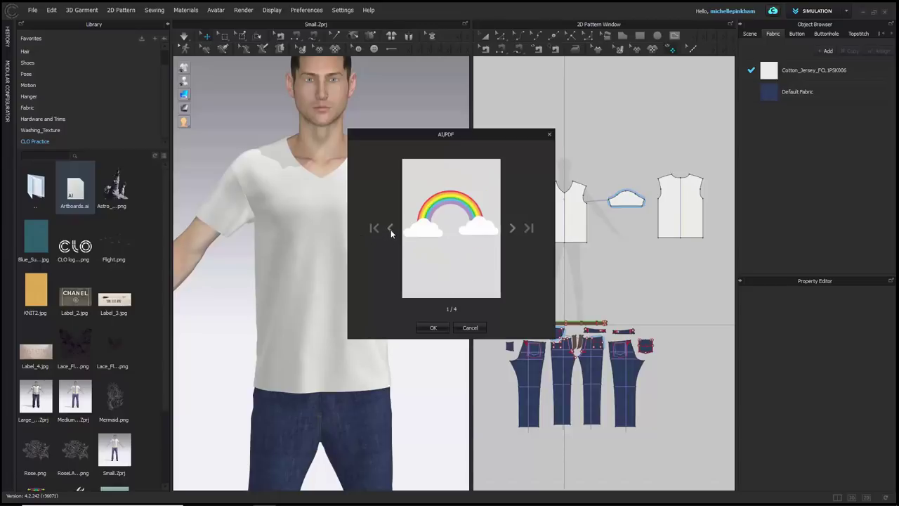
- Import the rainbow artboard and place it on the chest of the T-shirt's front
click(443, 330)
click(329, 254)
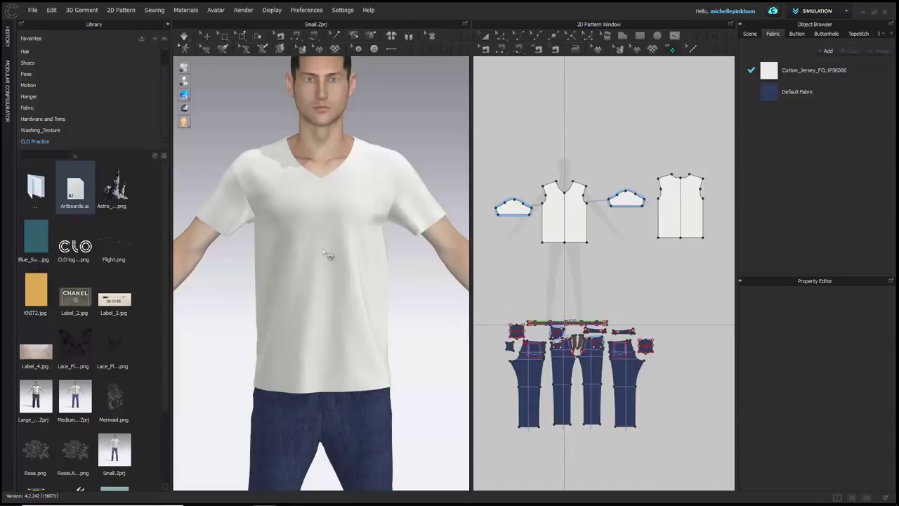
click(428, 274)
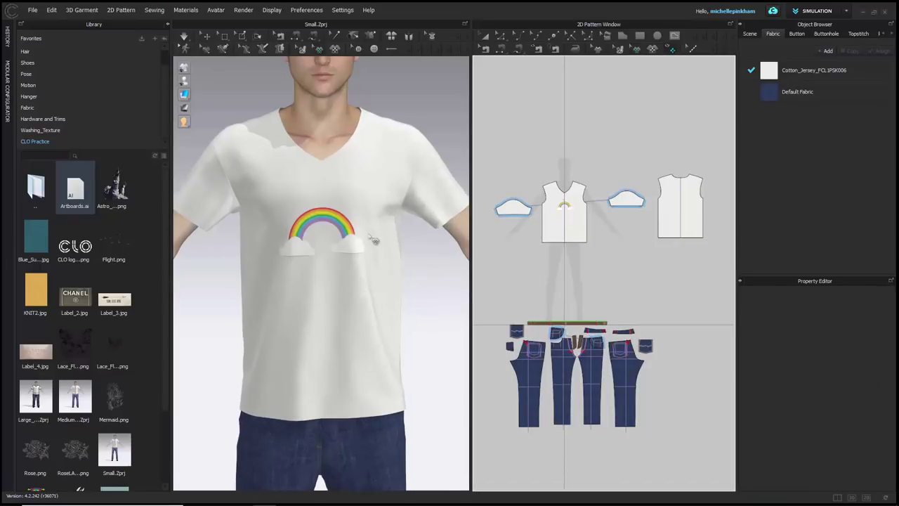
- Switch to Colorway mode and add a second colorway copied from Colorway A
click(167, 24)
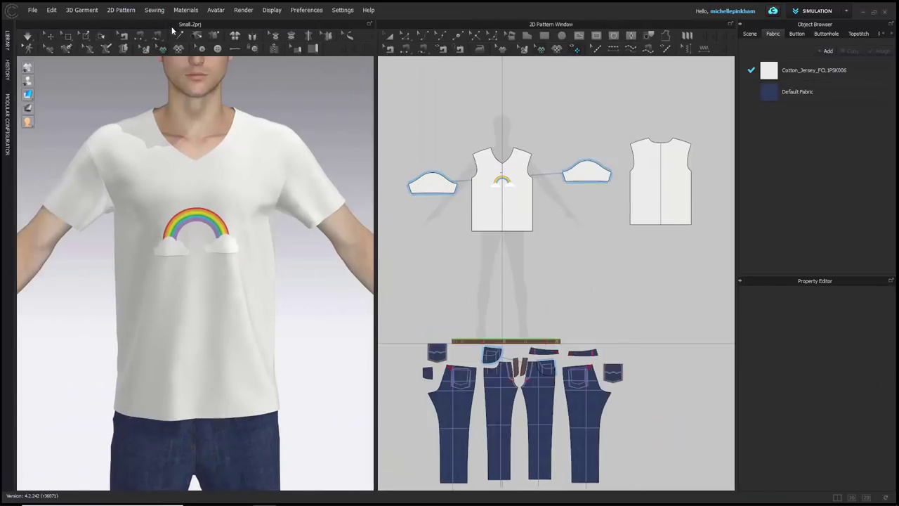
click(846, 11)
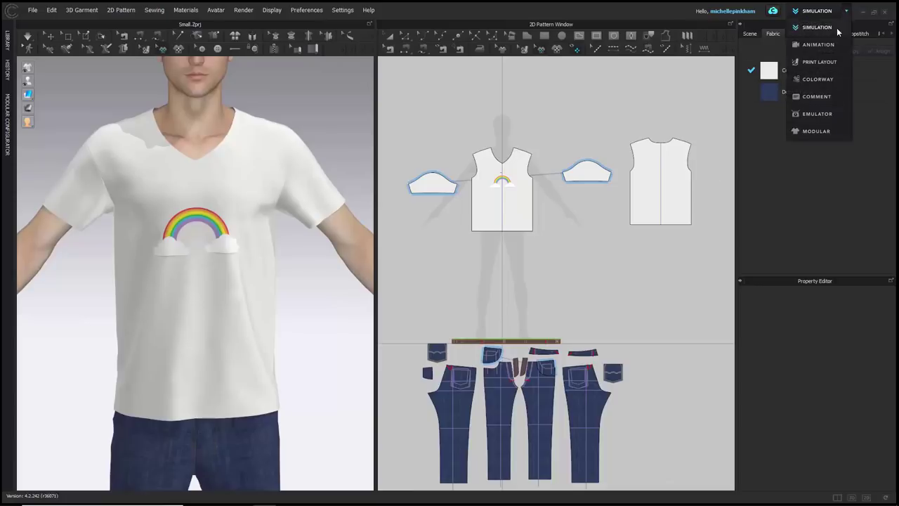
click(817, 79)
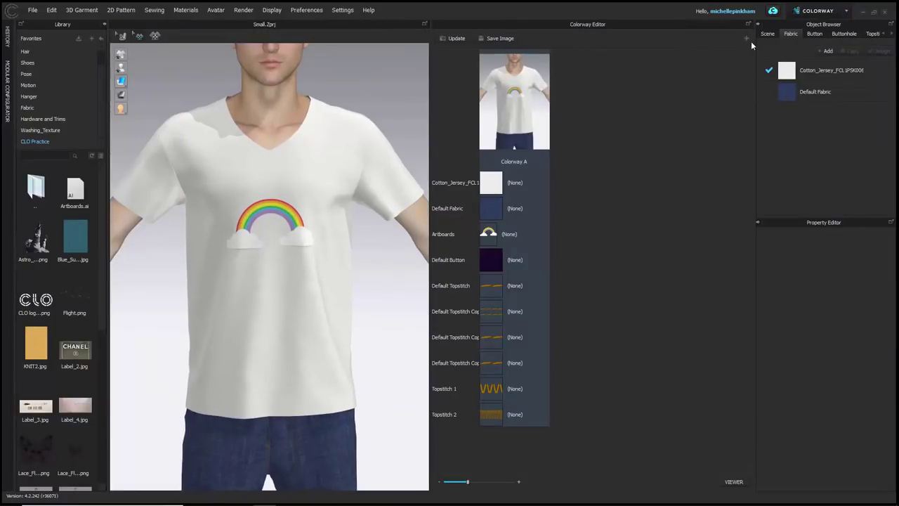
click(748, 39)
click(460, 251)
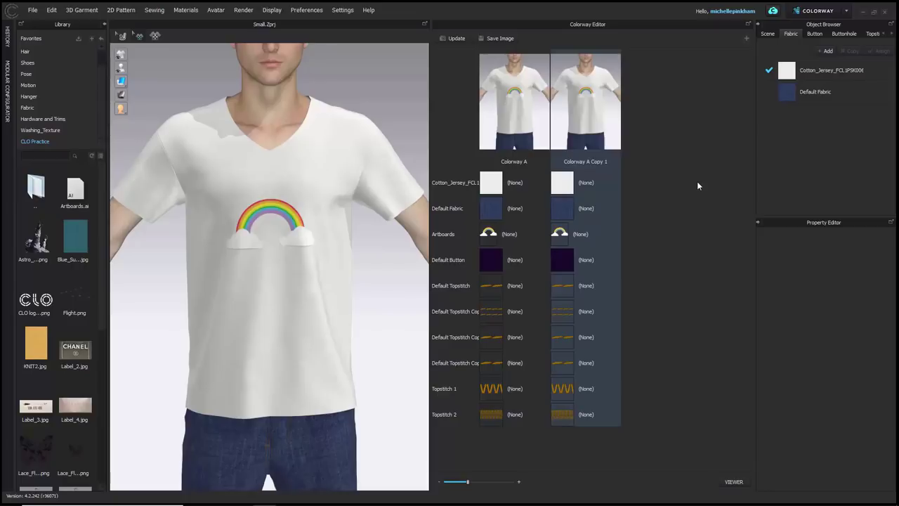
- Select the rainbow graphic of Colorway A Copy 1 in the colorway list and on the 3D T-shirt
click(562, 237)
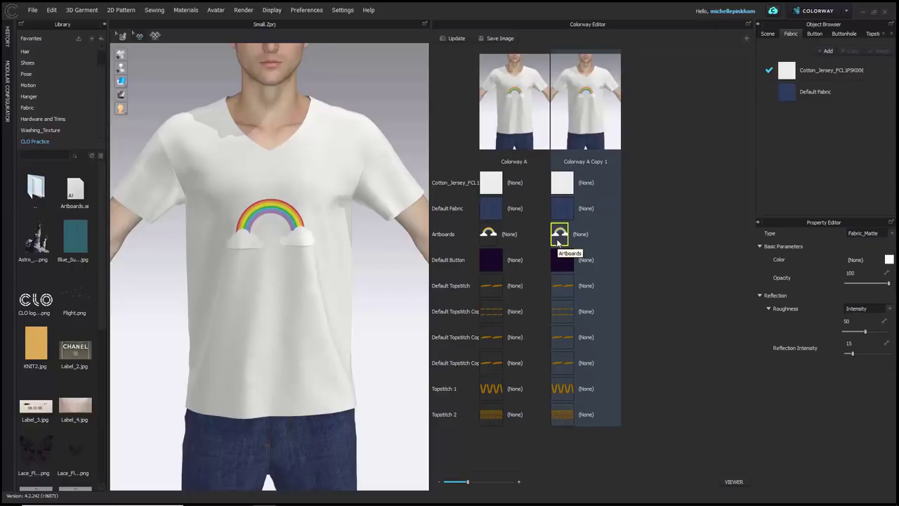
click(139, 38)
click(284, 222)
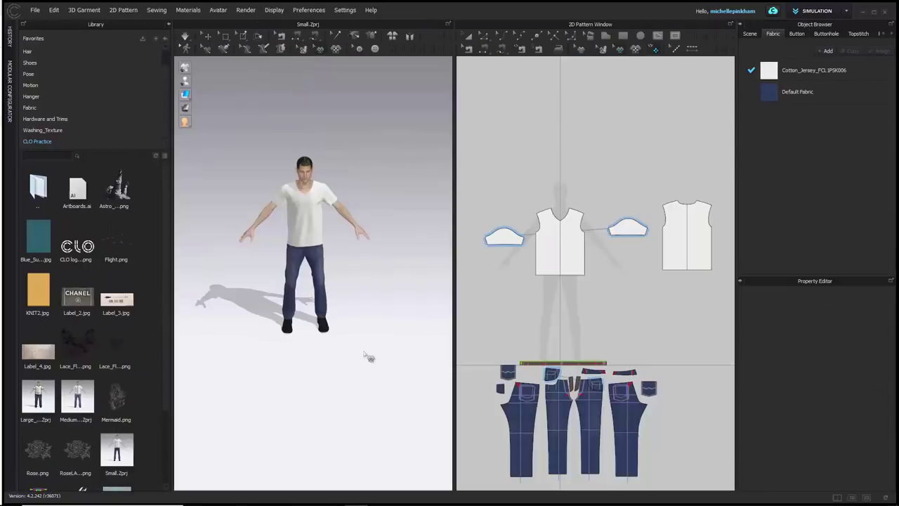
- Show the floor grid in the 3D environment beneath the avatar
right_drag(365, 366, 382, 345)
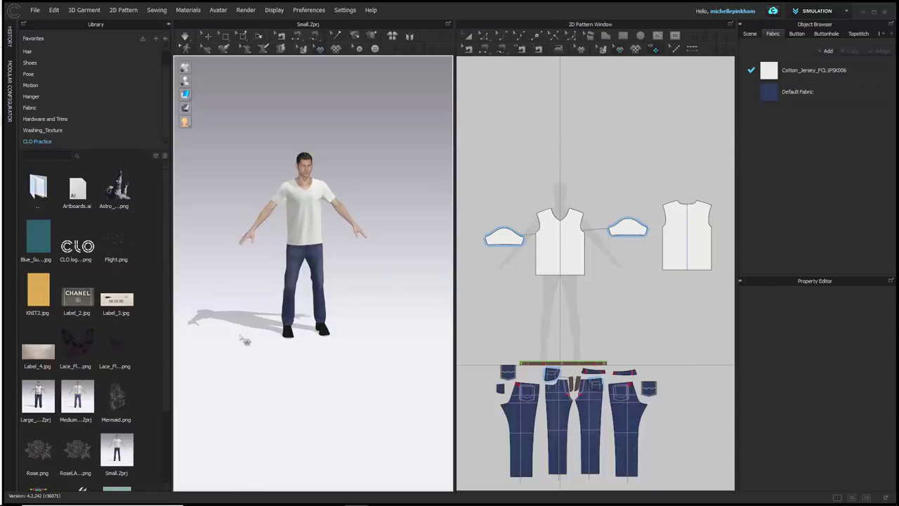
click(273, 10)
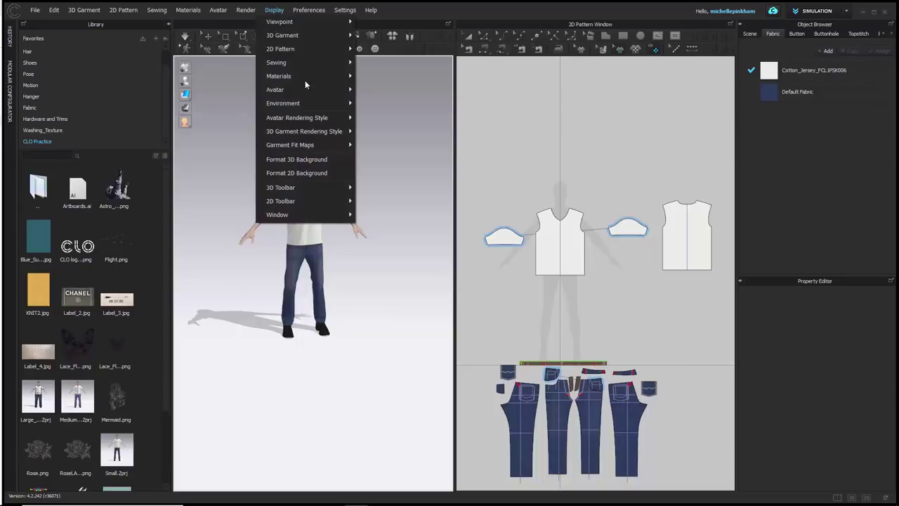
mouse_move(314, 106)
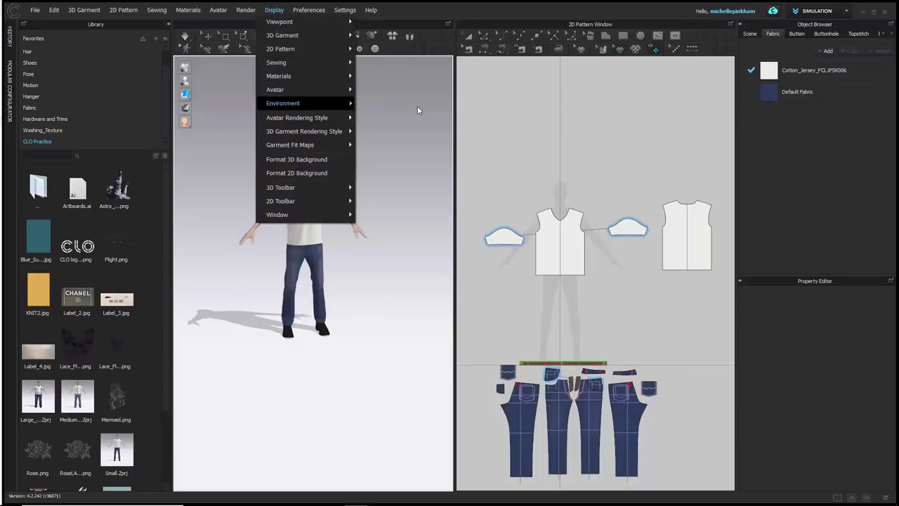
click(417, 106)
right_drag(407, 199, 361, 217)
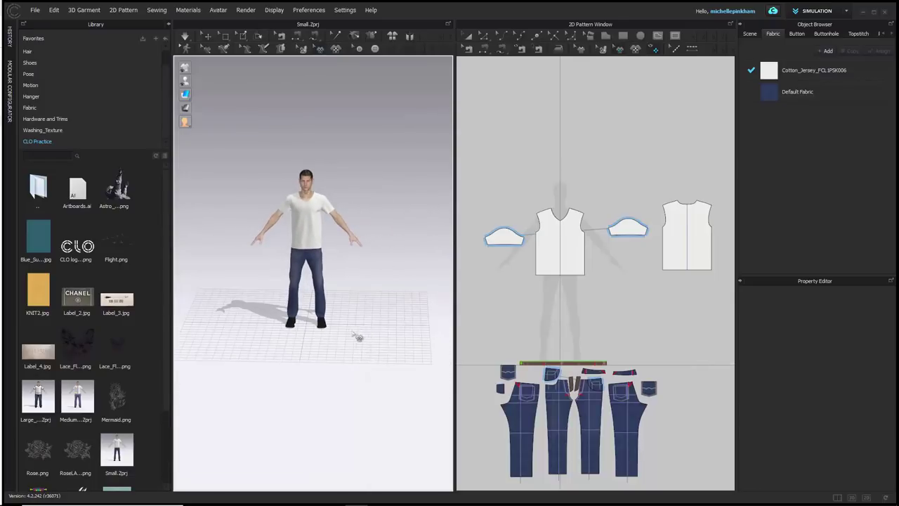
- Add the Astro PNG as a graphic on the T-shirt's front pattern, 13.887 in wide and high
right_click(118, 187)
click(159, 190)
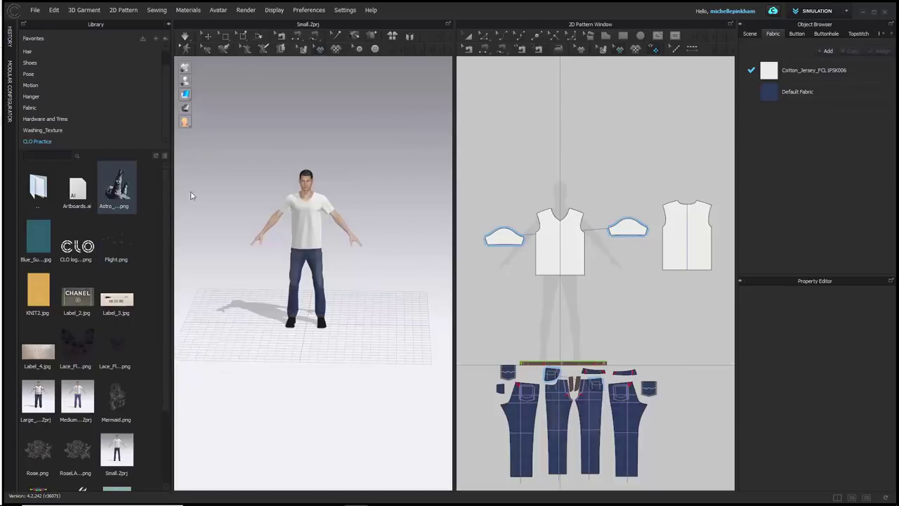
click(537, 246)
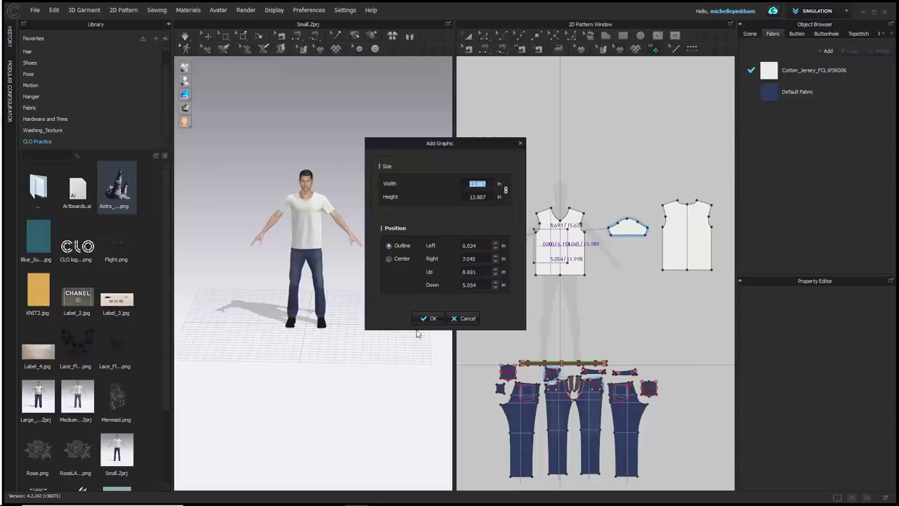
click(432, 319)
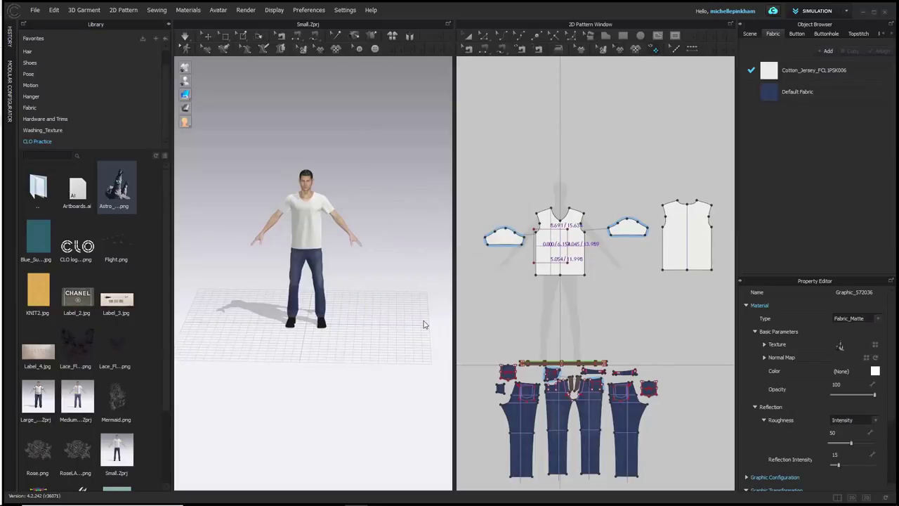
- Rotate the Astro graphic roughly a quarter turn clockwise and enlarge it on the T-shirt's front pattern
scroll(564, 220, up, 2)
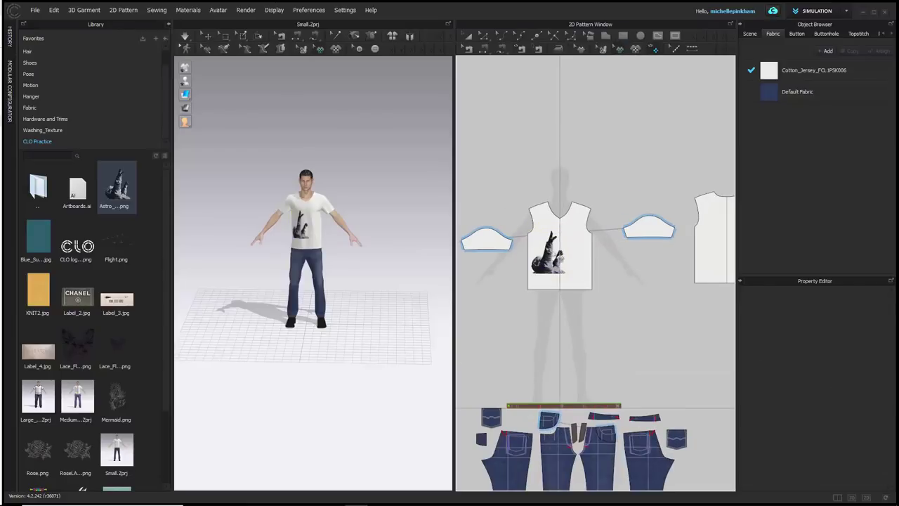
scroll(550, 261, up, 5)
click(550, 228)
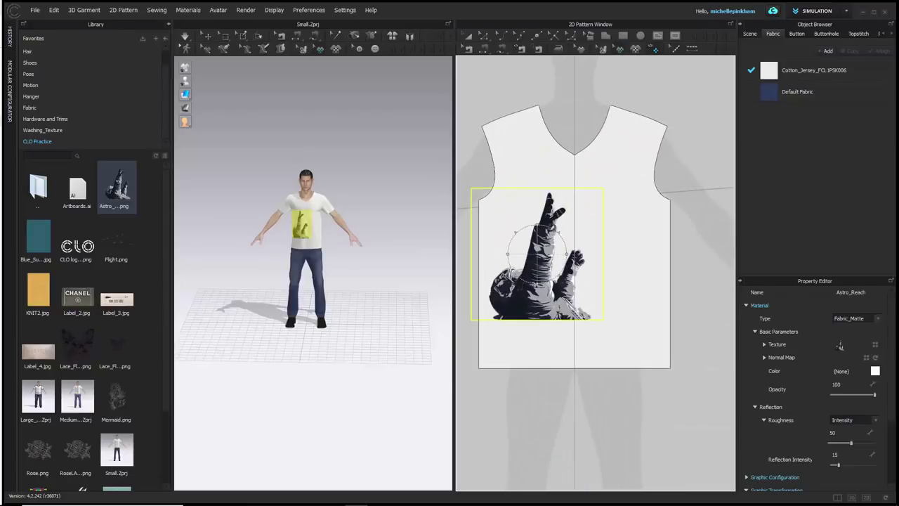
drag(558, 232, 511, 184)
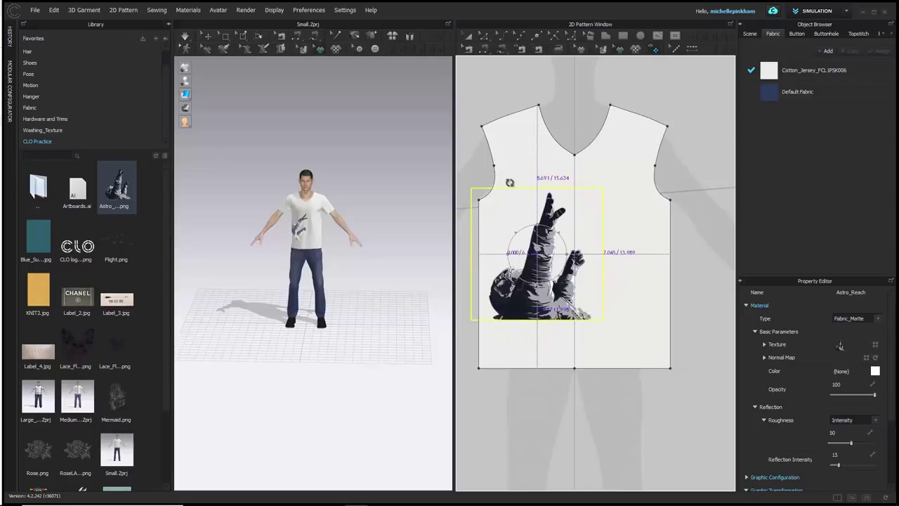
scroll(301, 236, up, 7)
drag(283, 137, 296, 141)
click(514, 258)
mouse_move(566, 236)
mouse_down()
mouse_move(582, 220)
mouse_move(576, 226)
mouse_up()
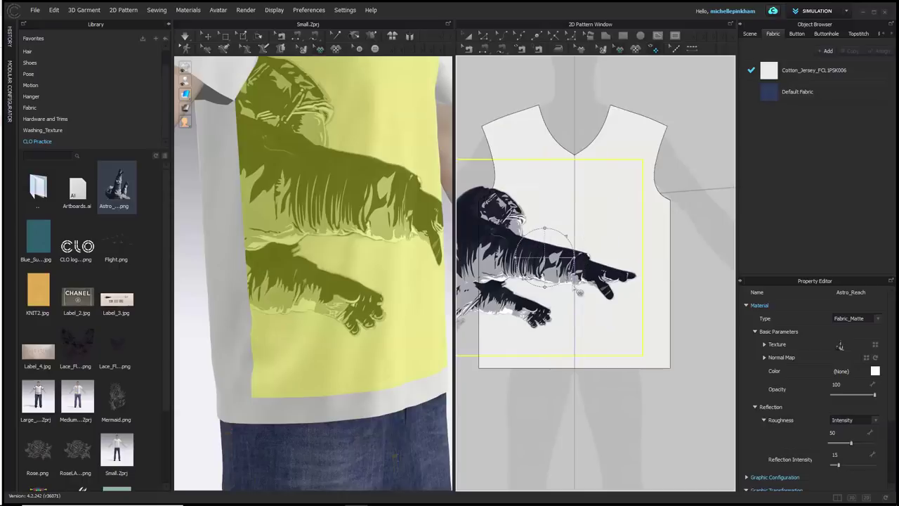
- Move the Astro graphic across the front pattern so the figure starts at the side seam and its hands reach toward the opposite side
middle_drag(576, 289, 627, 274)
click(513, 353)
scroll(534, 328, down, 1)
drag(508, 321, 537, 330)
click(508, 210)
key(2)
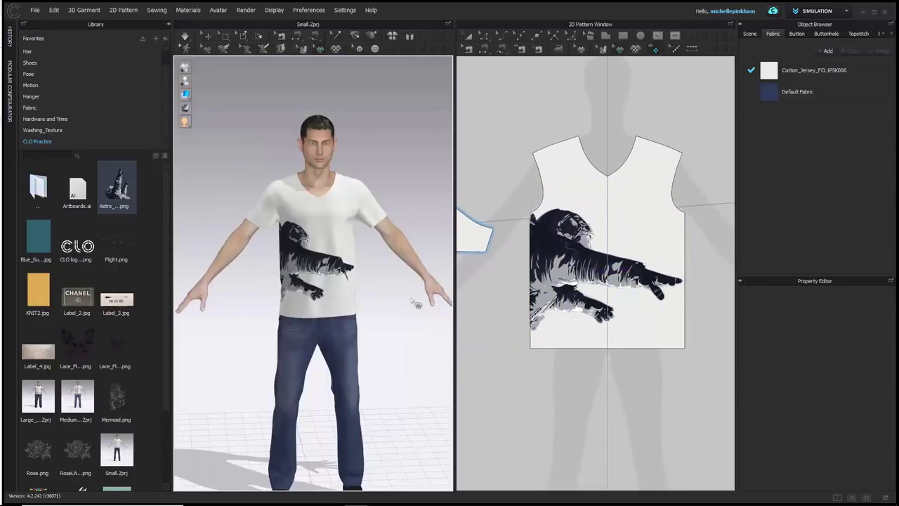
- Find Medium_Graphics.Zprj in the CLO Practice library folder and preview it
scroll(621, 275, down, 3)
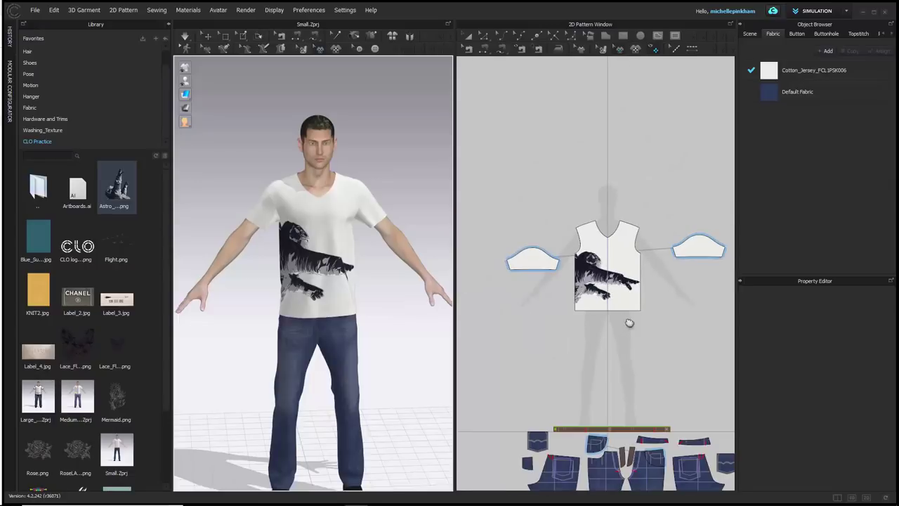
scroll(587, 232, down, 1)
scroll(586, 232, down, 1)
scroll(628, 253, down, 1)
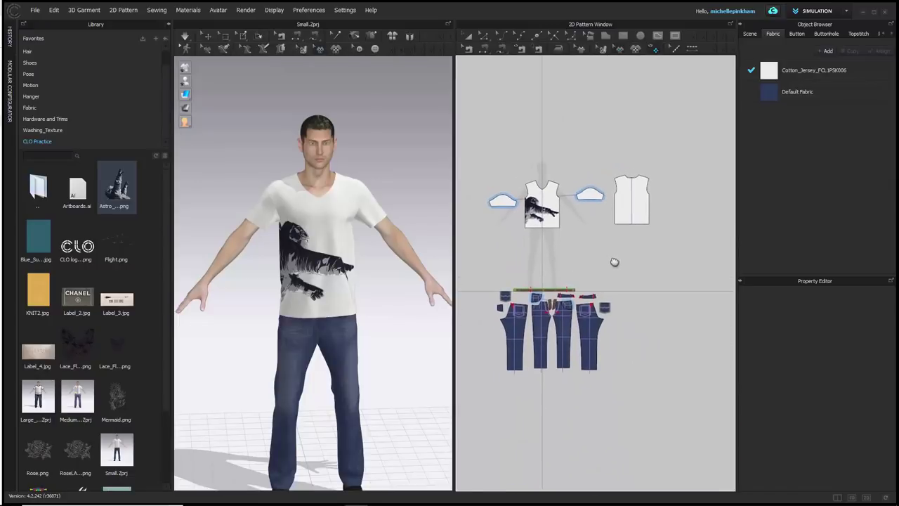
scroll(620, 285, down, 2)
scroll(439, 256, down, 3)
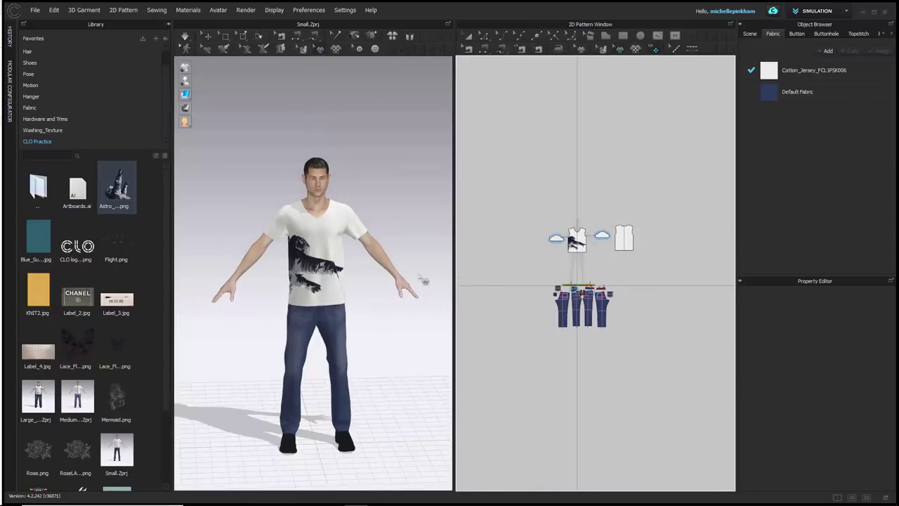
middle_drag(415, 291, 362, 266)
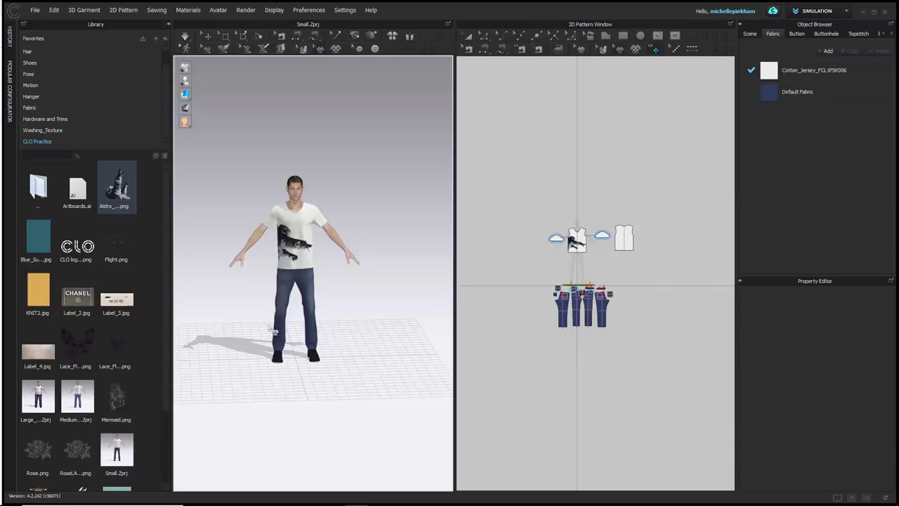
scroll(167, 380, down, 1)
scroll(167, 380, down, 1)
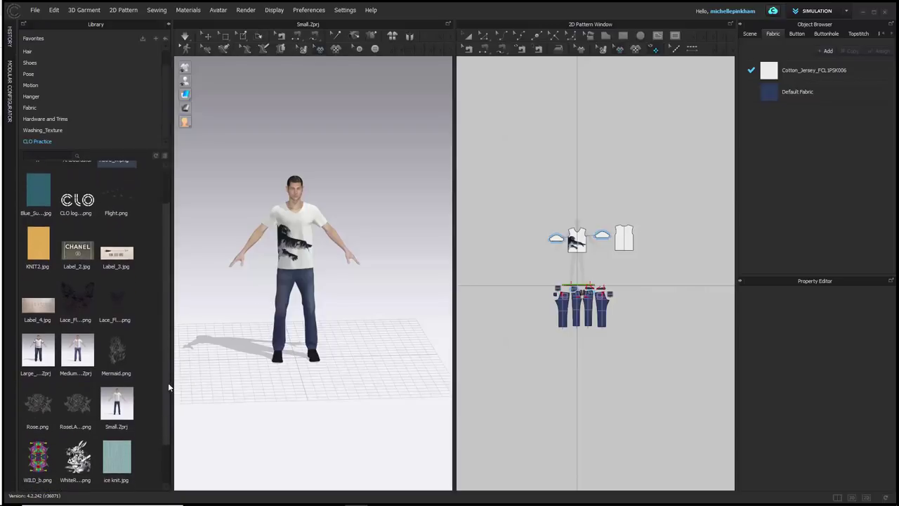
scroll(331, 331, down, 1)
scroll(331, 330, down, 2)
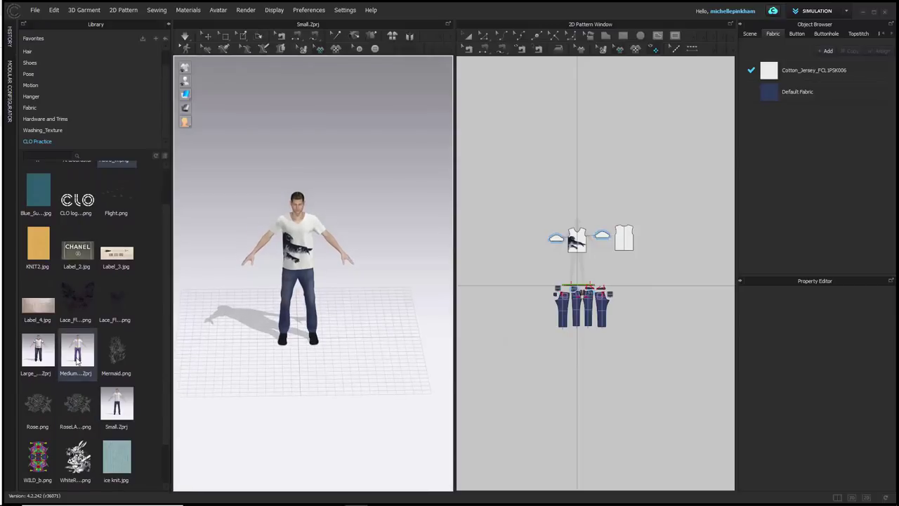
mouse_move(77, 361)
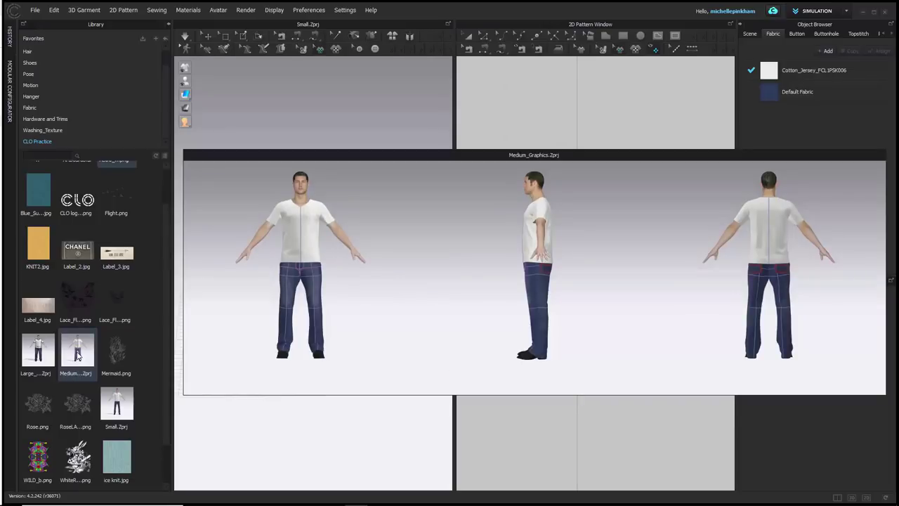
double_click(77, 351)
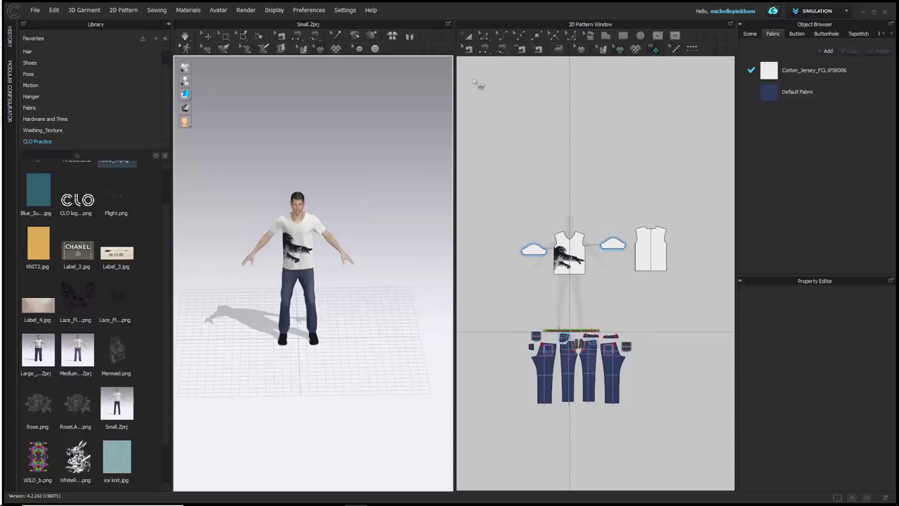
- Widen the 2D pattern window, collapse the library and show the grading on the T-shirt patterns
drag(443, 71, 334, 83)
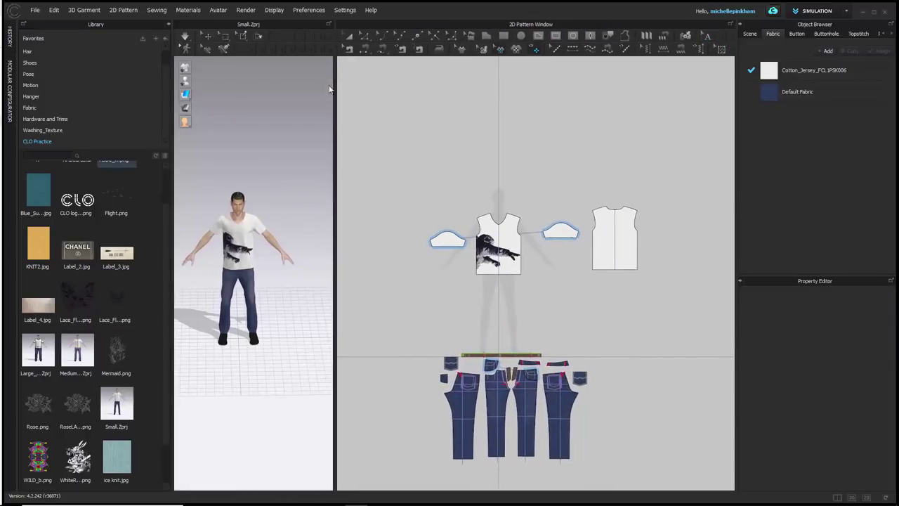
drag(333, 85, 282, 86)
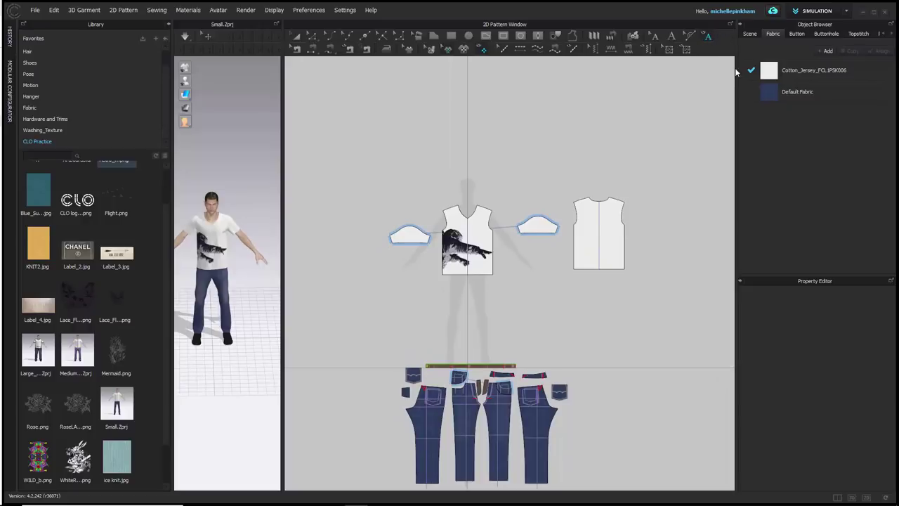
click(168, 24)
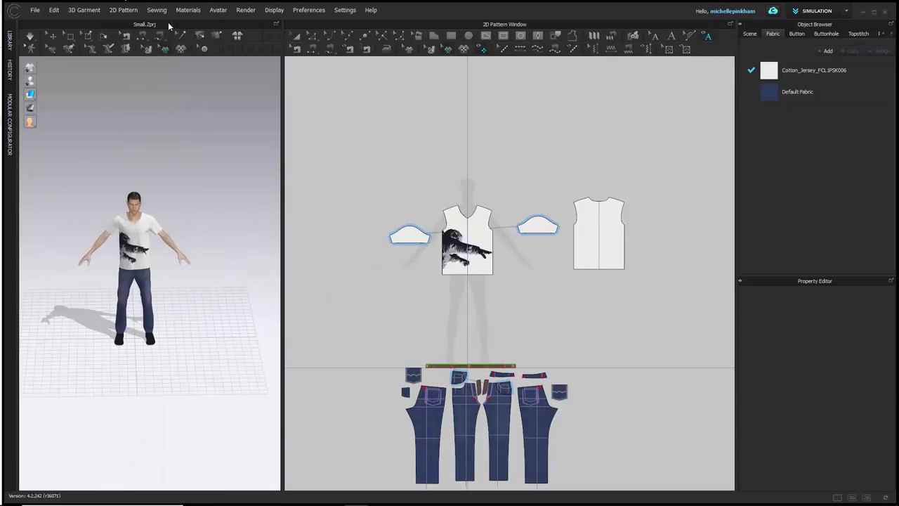
drag(288, 68, 189, 75)
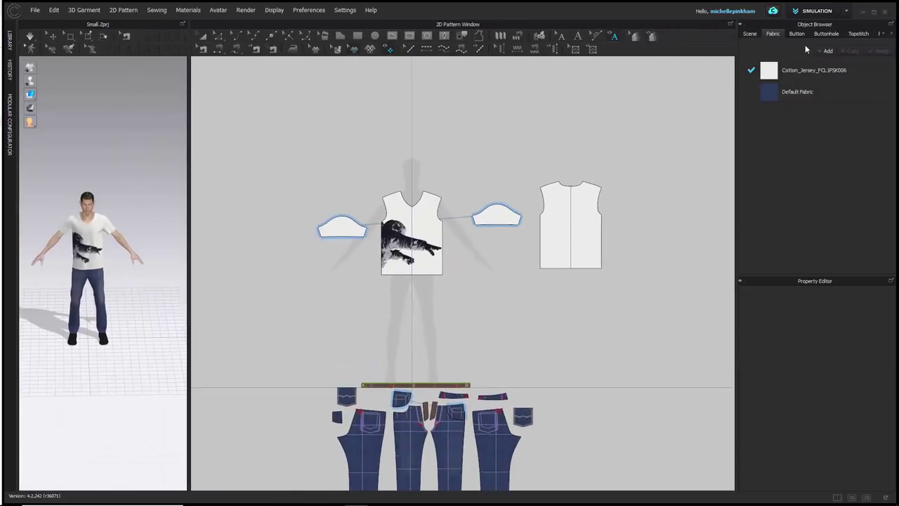
click(652, 37)
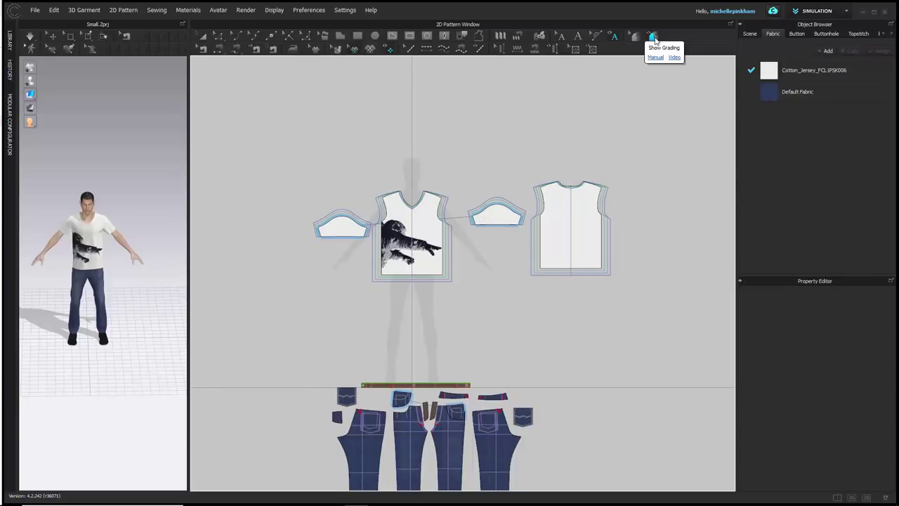
- Hide the pattern grading and widen the 3D window again with the avatar in front view
click(654, 39)
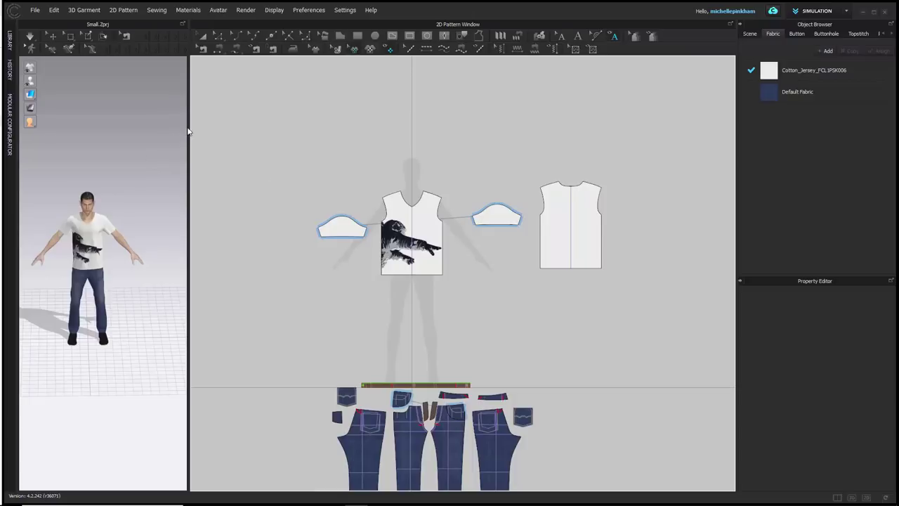
drag(188, 132, 242, 151)
drag(335, 169, 386, 176)
key(2)
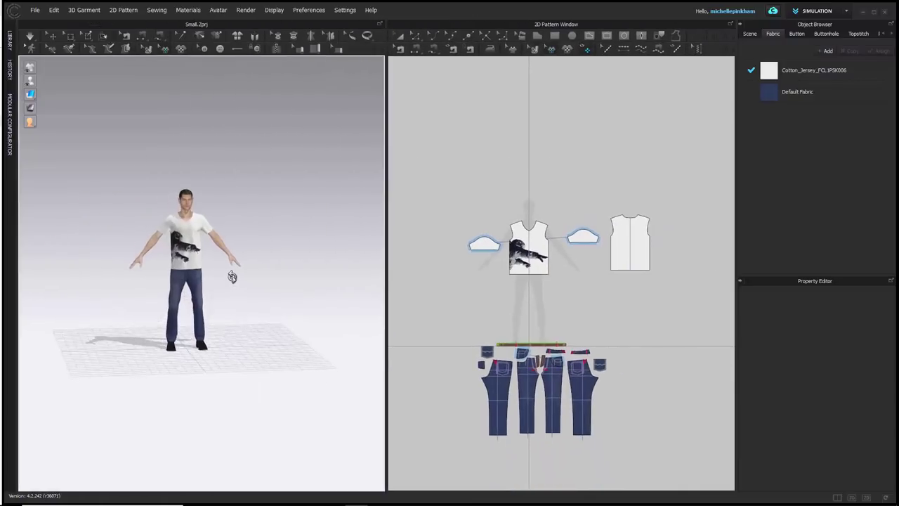
- Reopen the library and start adding Medium_Graphics.Zprj to the workspace with the Add load type
click(9, 40)
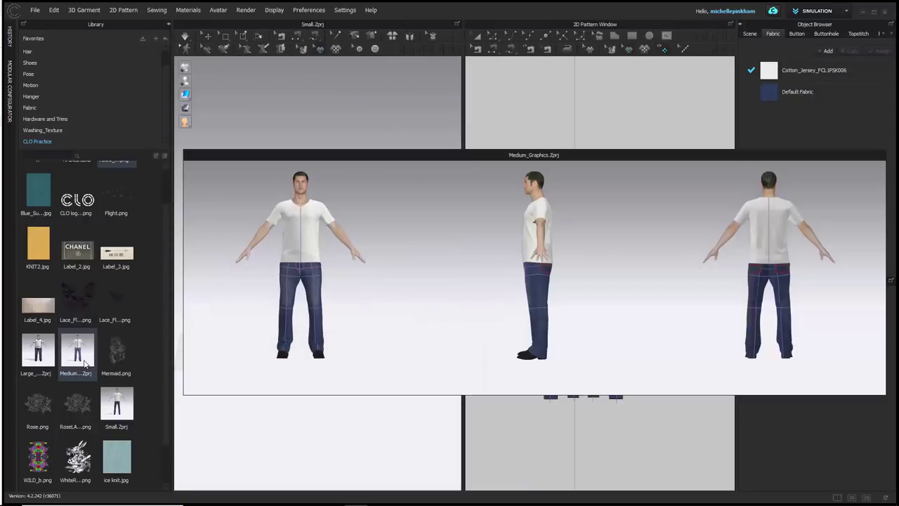
double_click(84, 362)
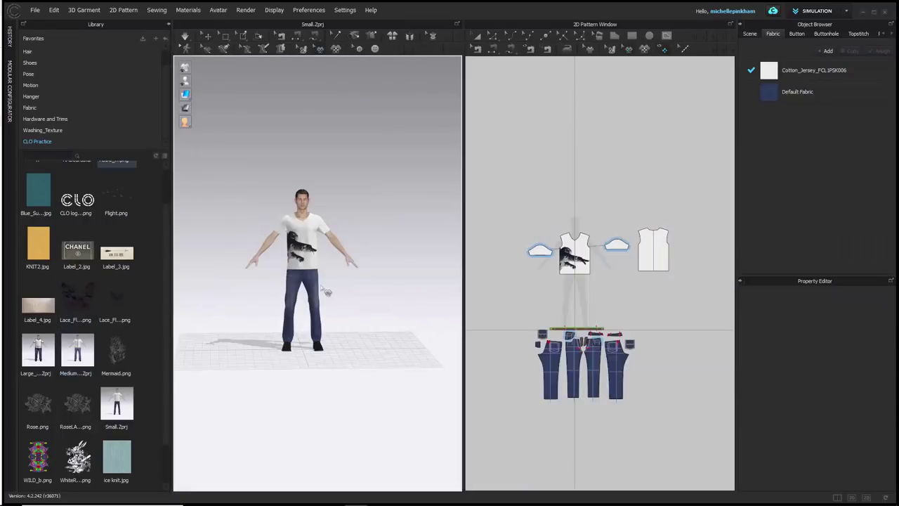
right_click(85, 361)
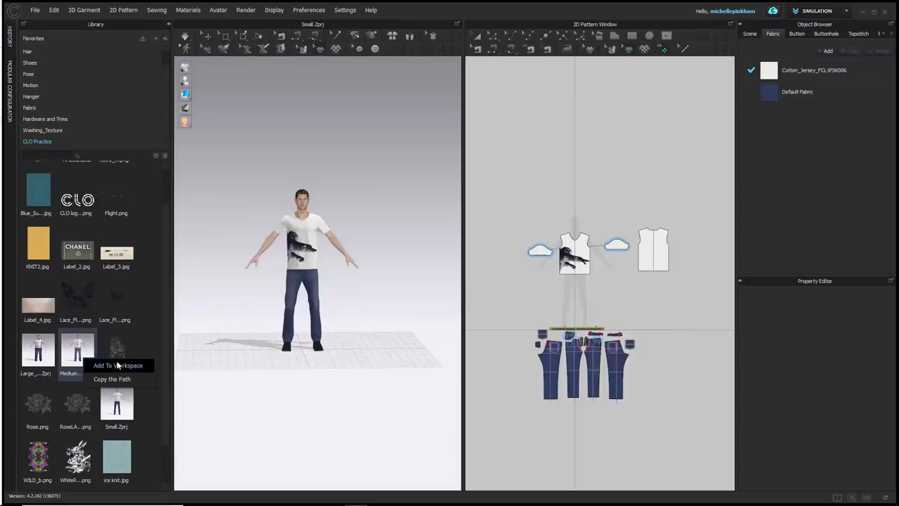
click(118, 366)
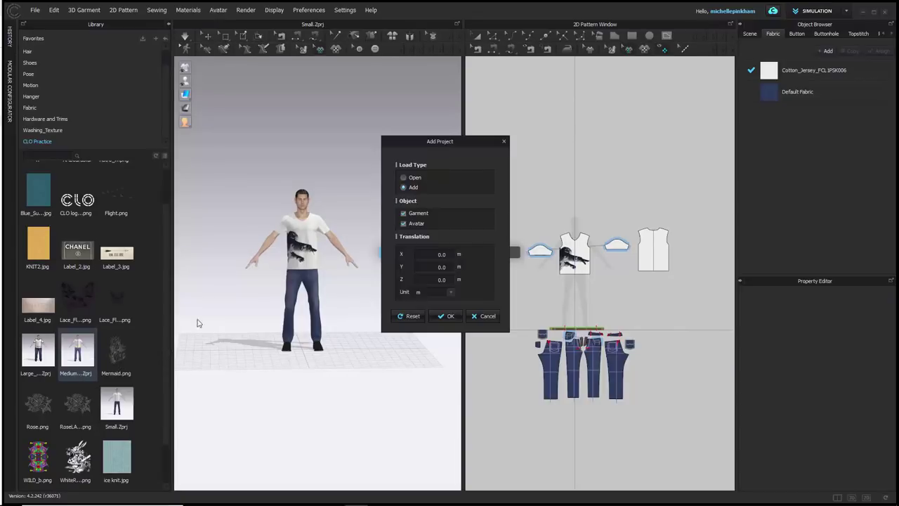
drag(463, 142, 474, 92)
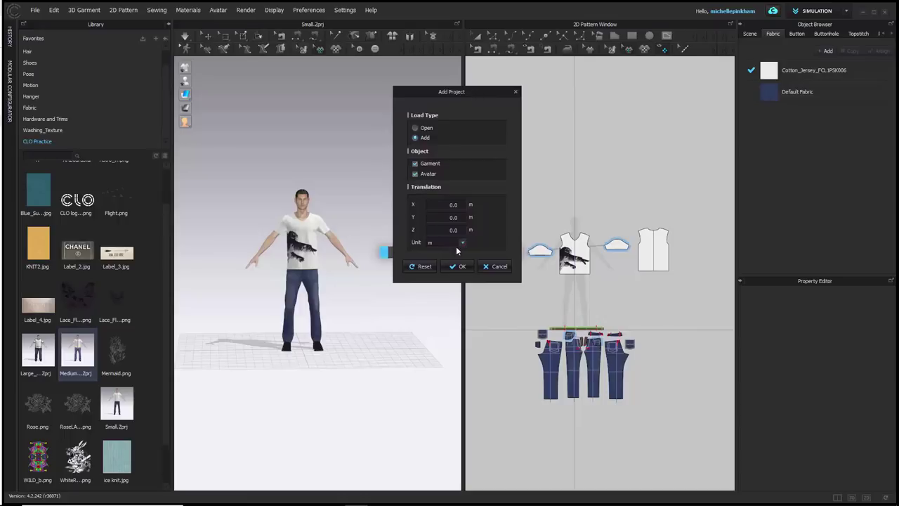
- Add the medium project's garment and avatar with an X translation that places them beside the existing avatar
click(302, 352)
click(303, 349)
click(303, 349)
click(302, 349)
click(302, 351)
key(Tab)
key(Tab)
click(491, 208)
click(458, 267)
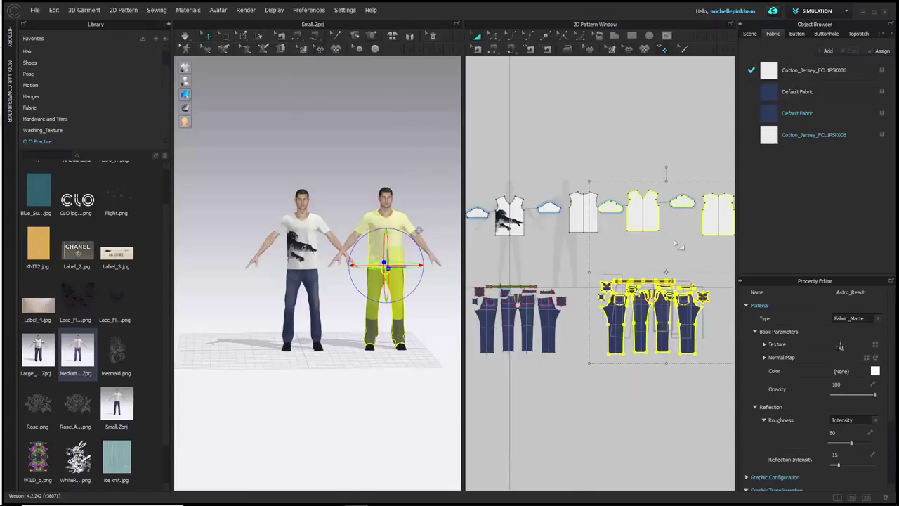
- Move the added medium patterns away from the small patterns in the 2D window and deselect them
scroll(632, 232, down, 2)
click(606, 203)
drag(606, 203, 643, 206)
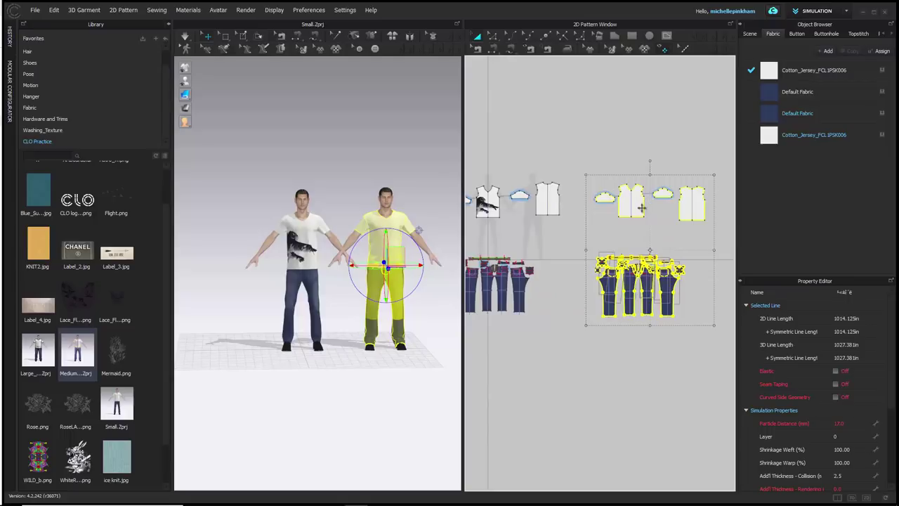
click(620, 166)
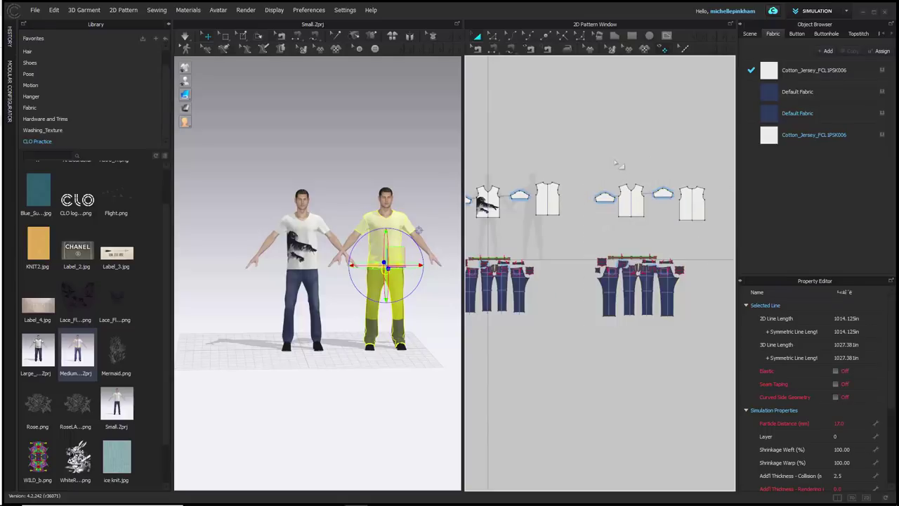
- Select the front T-shirt patterns of both sizes and align them at the bottom
scroll(451, 282, down, 1)
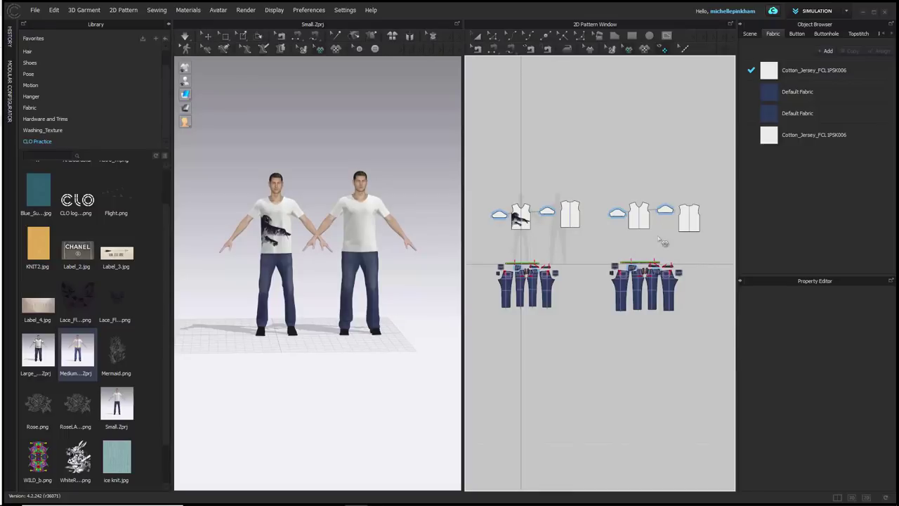
click(520, 218)
shift+click(630, 224)
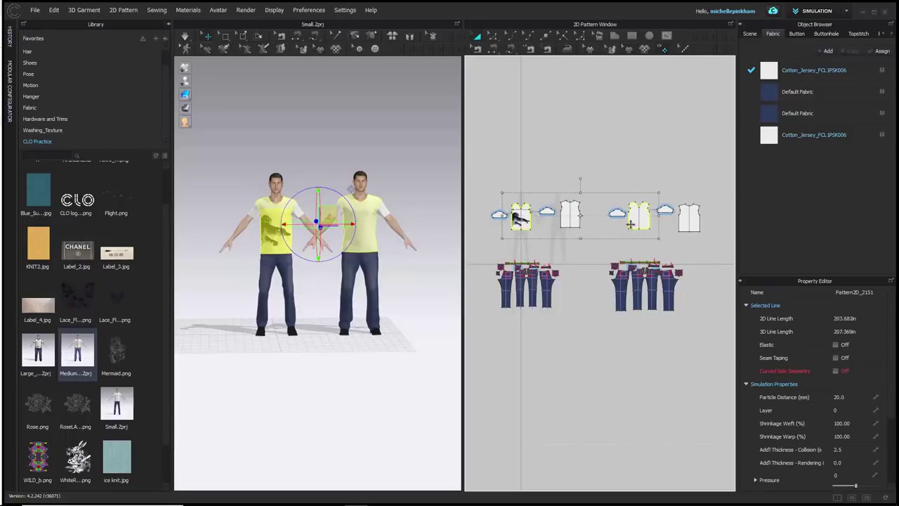
click(632, 208)
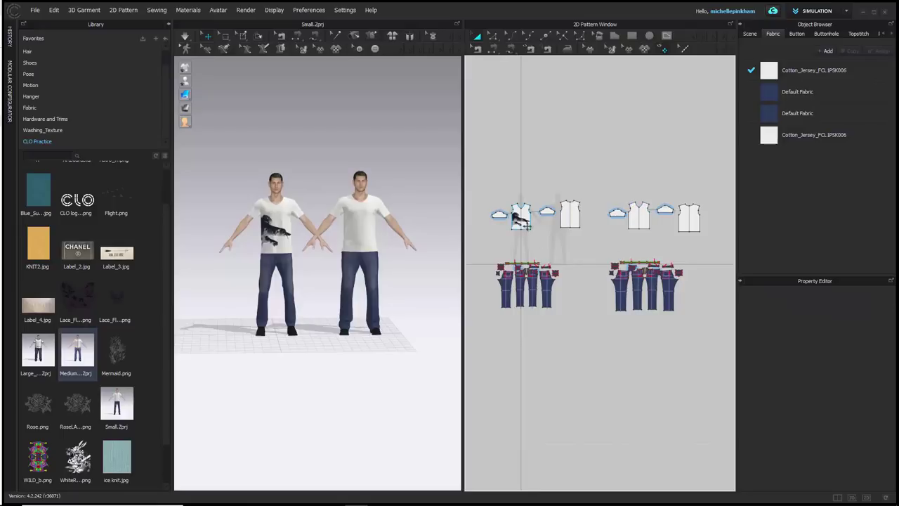
click(526, 229)
shift+click(631, 219)
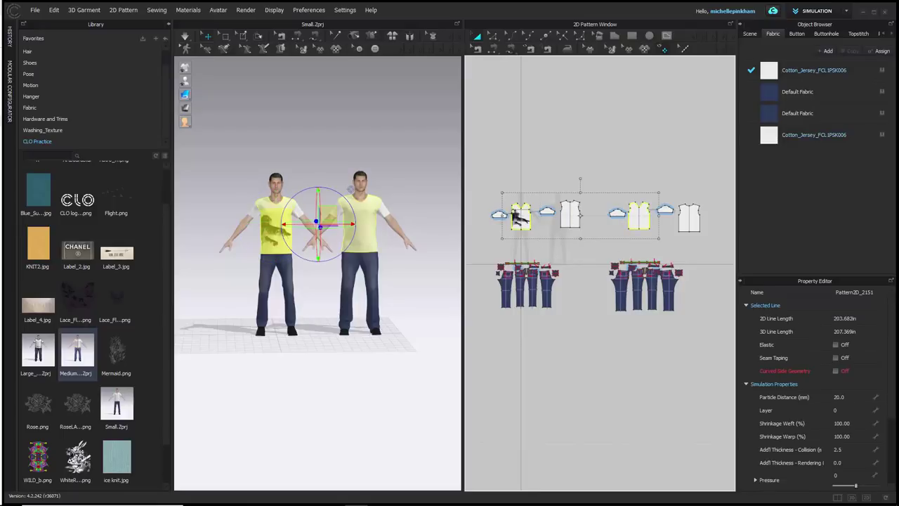
right_click(643, 215)
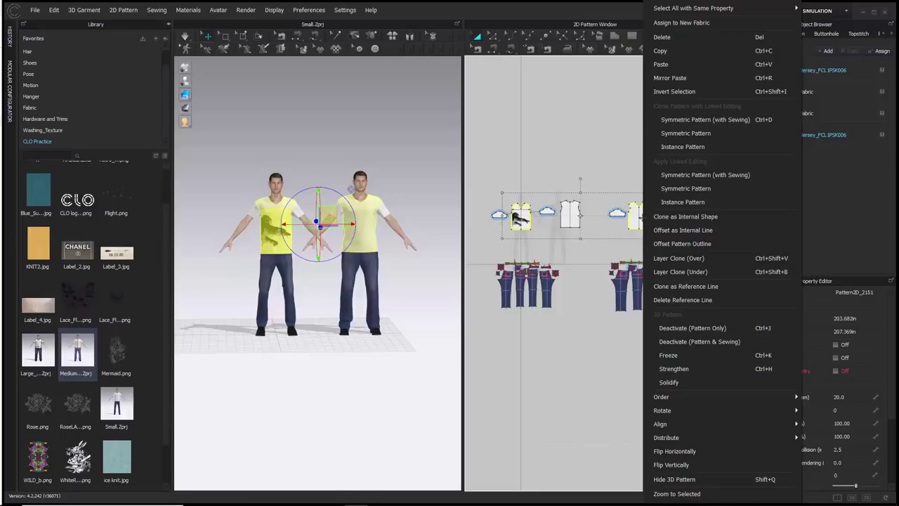
mouse_move(728, 424)
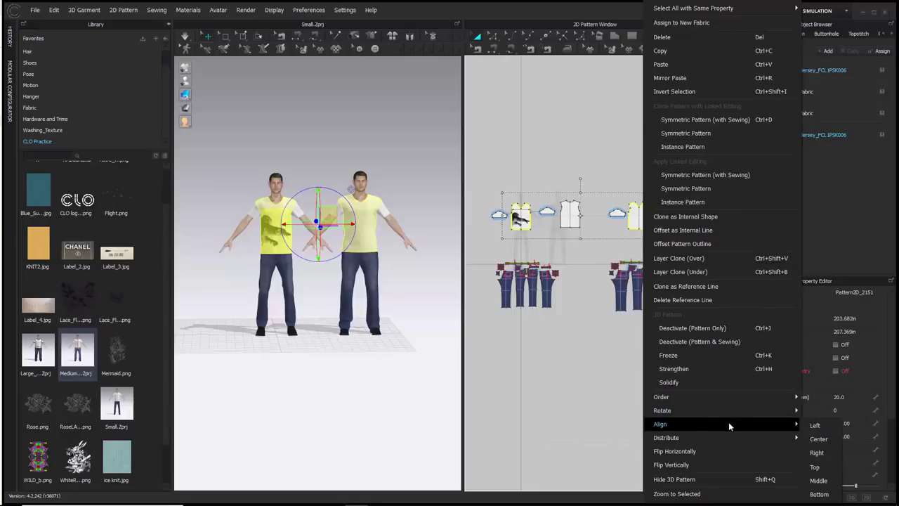
click(820, 495)
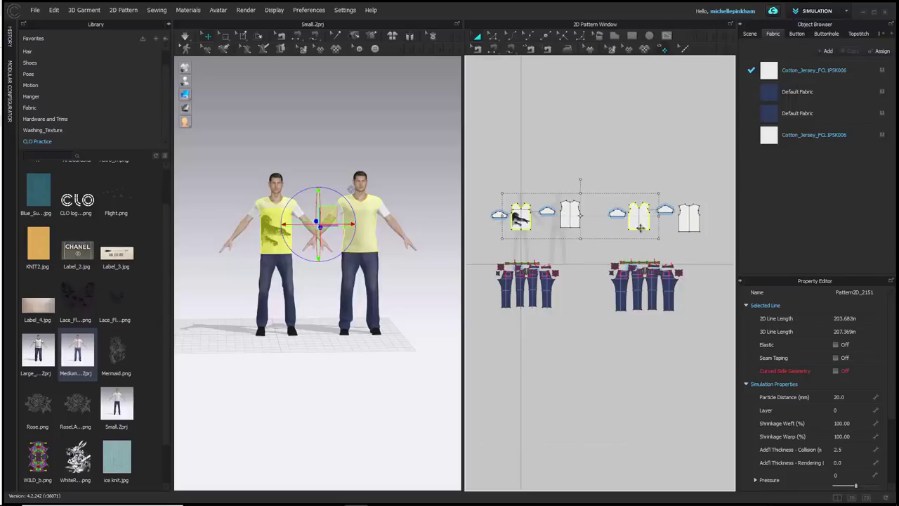
- Copy the Astro_Reach graphic from the small front T-shirt pattern and paste it onto the medium front pattern
click(637, 134)
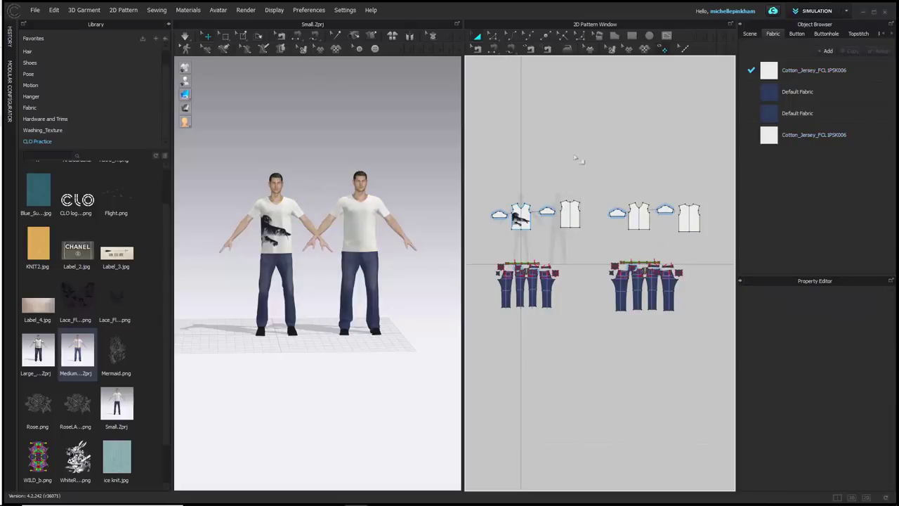
click(524, 222)
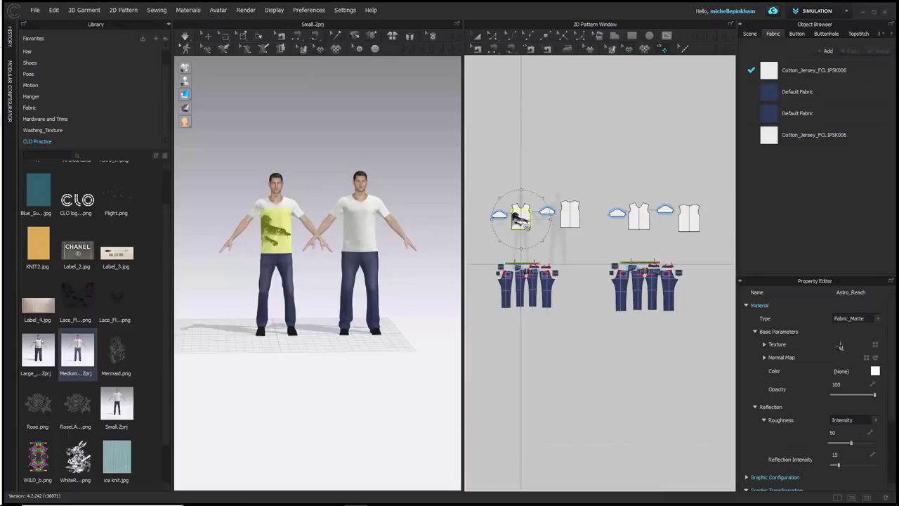
key(ctrl+v)
scroll(568, 219, down, 3)
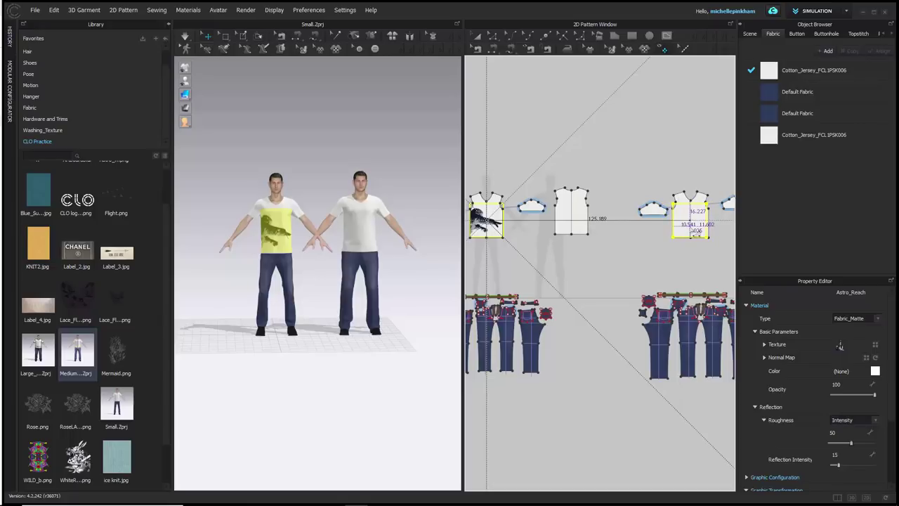
click(692, 229)
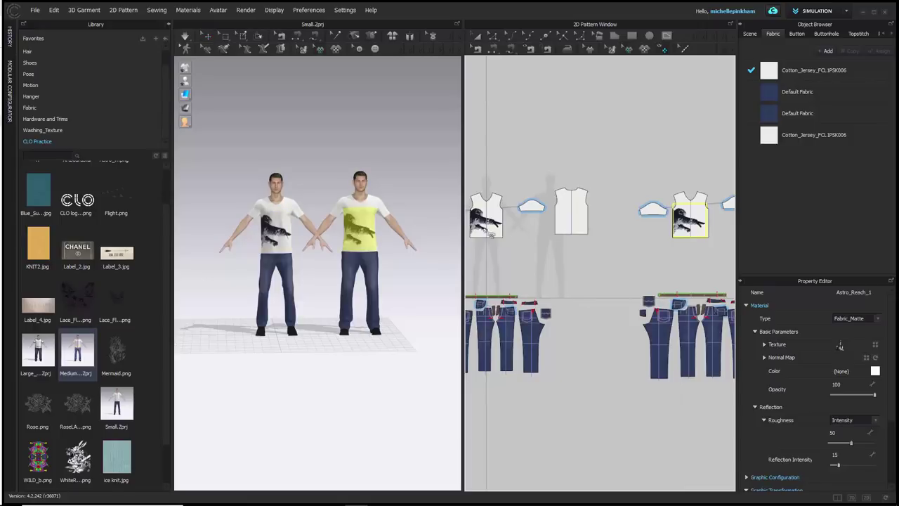
- Nudge the graphic on the medium front pattern so its edge meets the pattern's side seam, and deselect it
scroll(693, 254, up, 6)
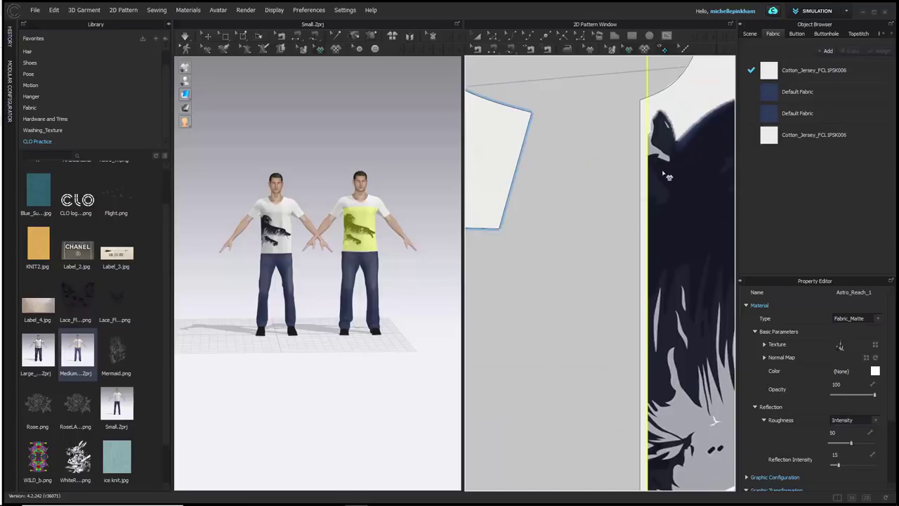
scroll(667, 211, down, 4)
scroll(520, 217, down, 1)
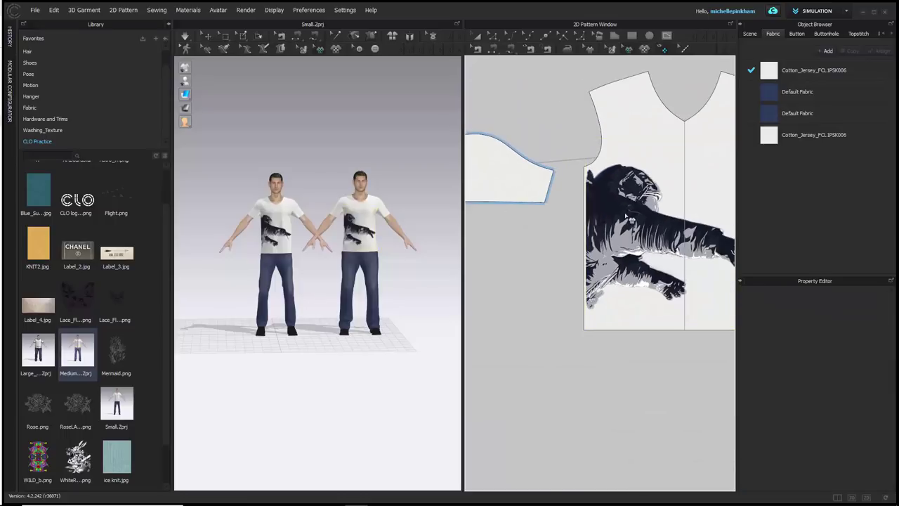
scroll(560, 209, up, 3)
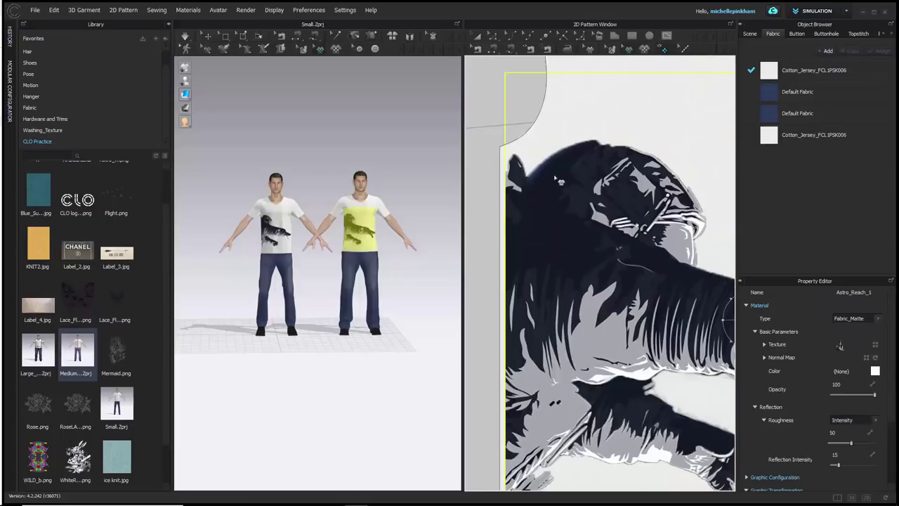
scroll(562, 253, down, 2)
scroll(528, 263, up, 4)
scroll(526, 123, down, 3)
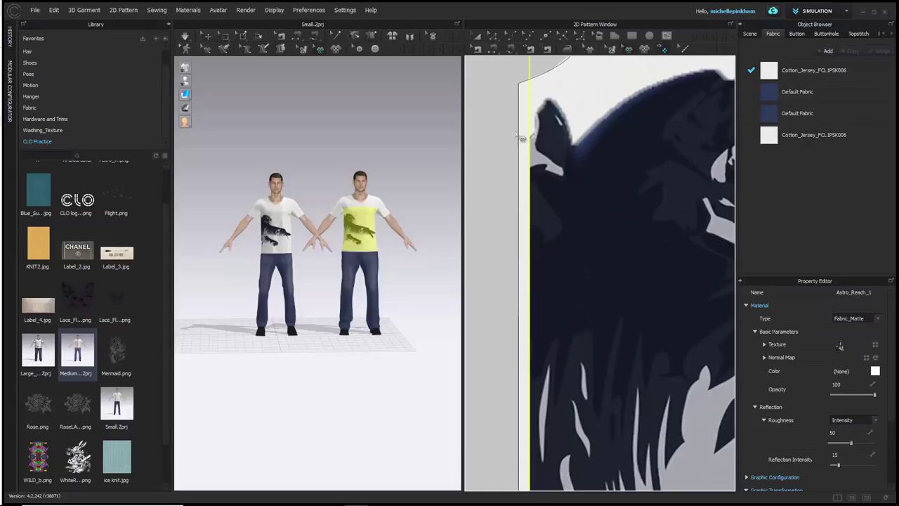
middle_drag(582, 117, 560, 115)
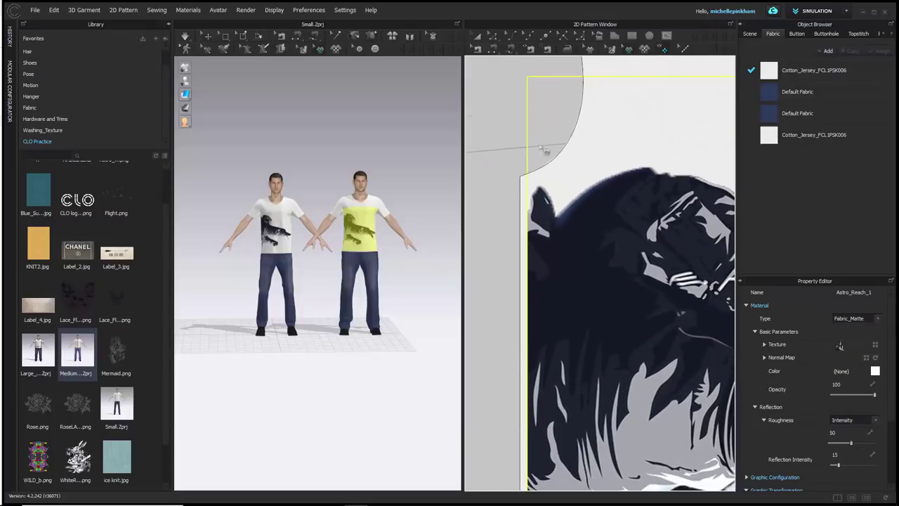
key(Left)
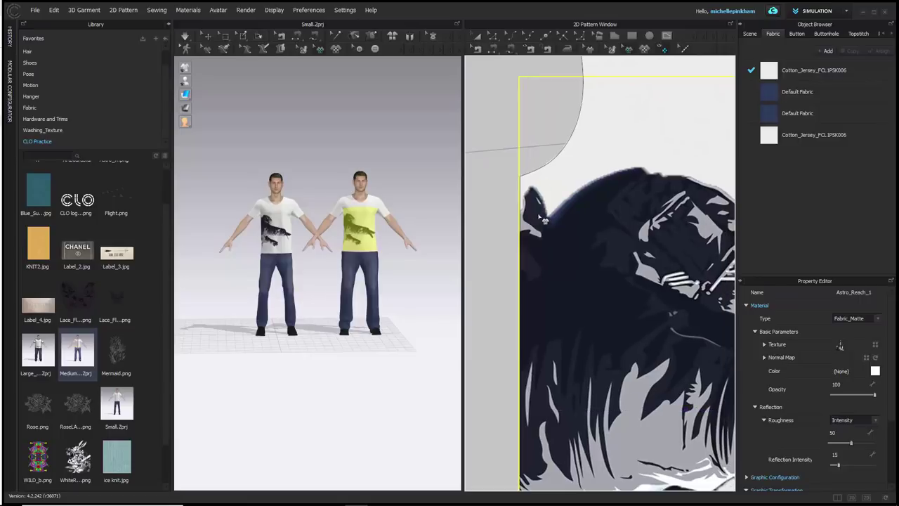
click(495, 148)
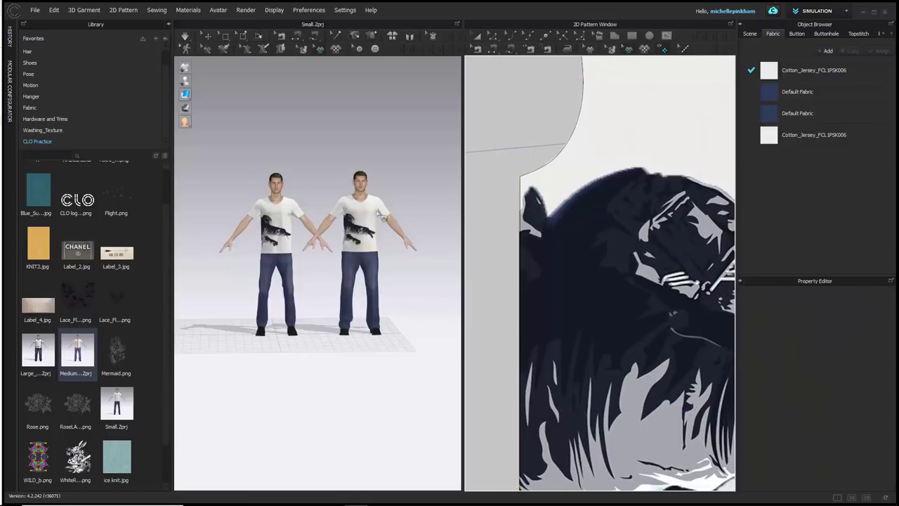
- Add the large project's garment and avatar to the workspace with an X translation of 2 m
scroll(382, 216, down, 2)
scroll(469, 223, down, 5)
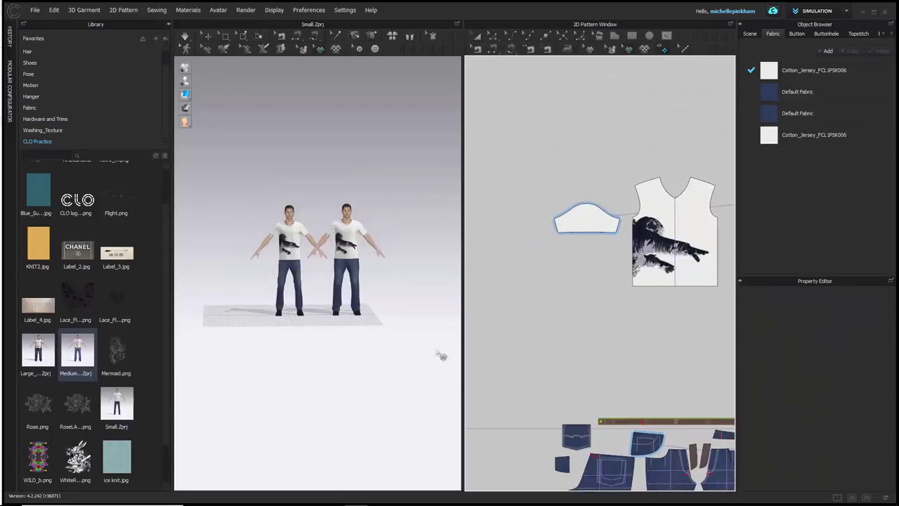
scroll(651, 312, down, 5)
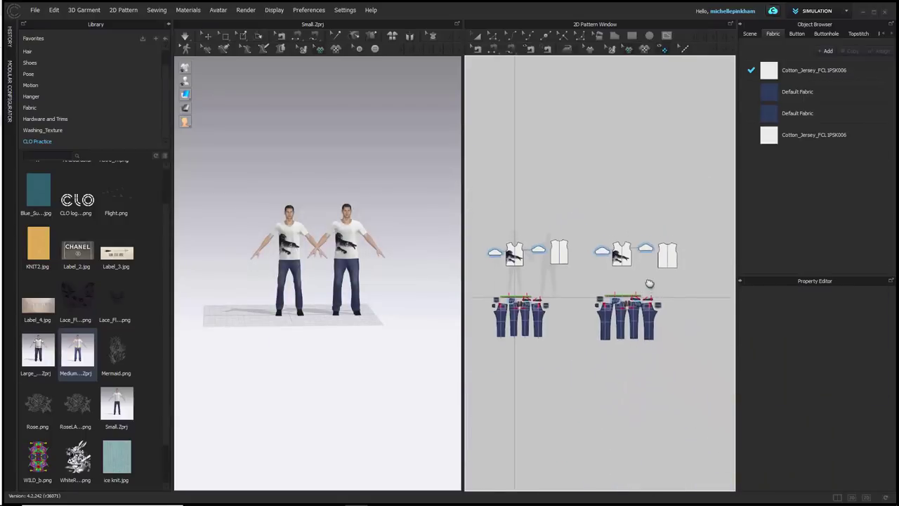
mouse_move(49, 351)
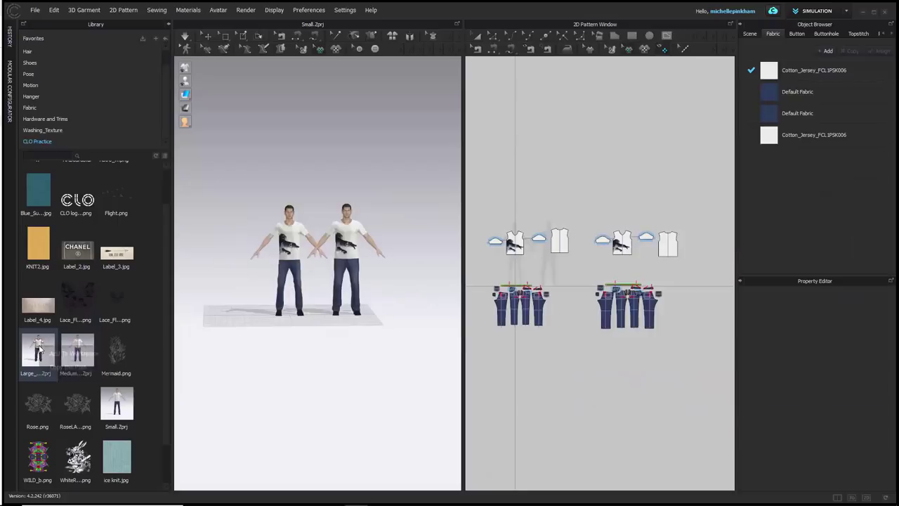
right_click(46, 351)
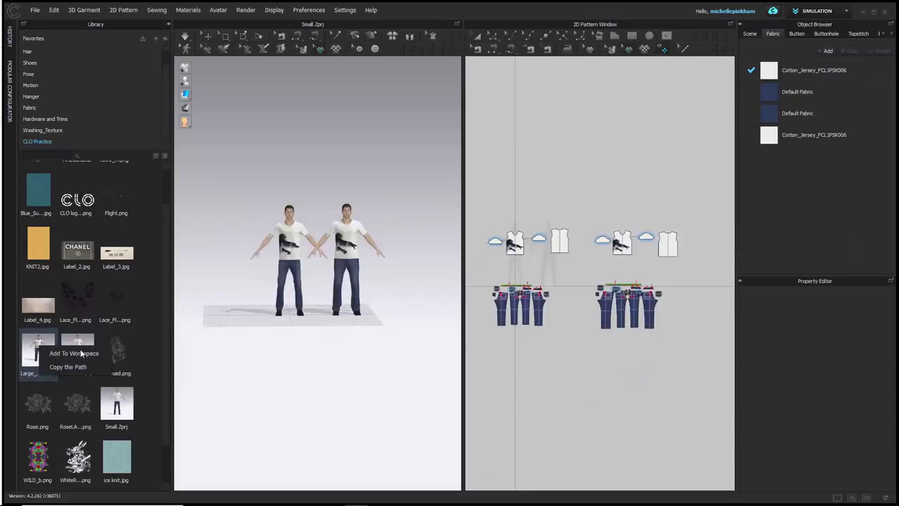
click(84, 353)
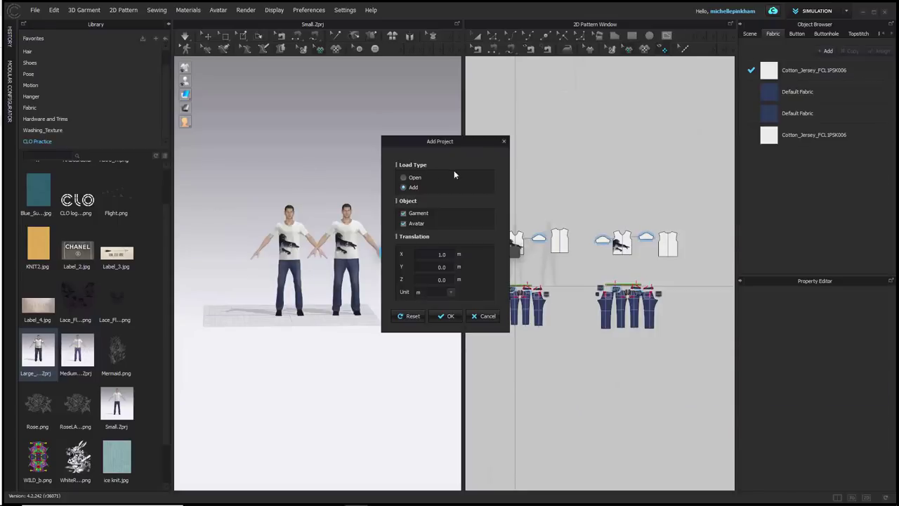
drag(474, 145, 716, 278)
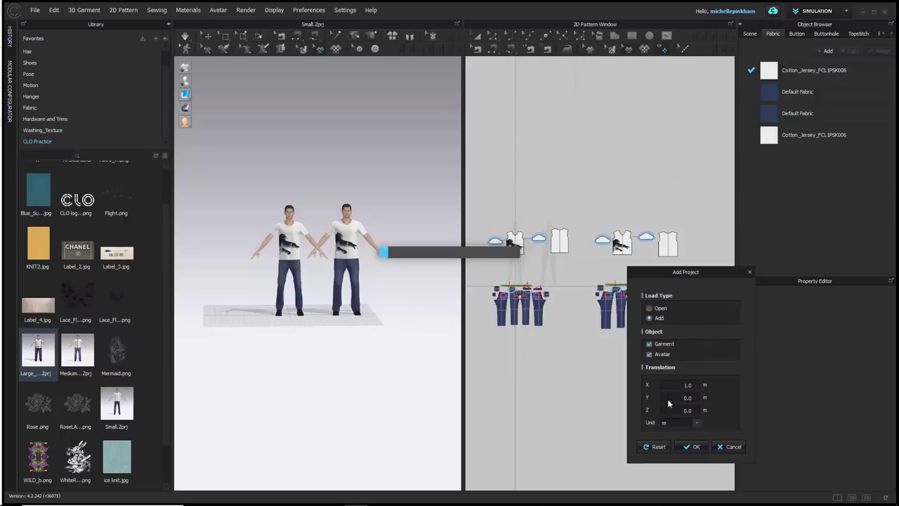
drag(714, 270, 651, 162)
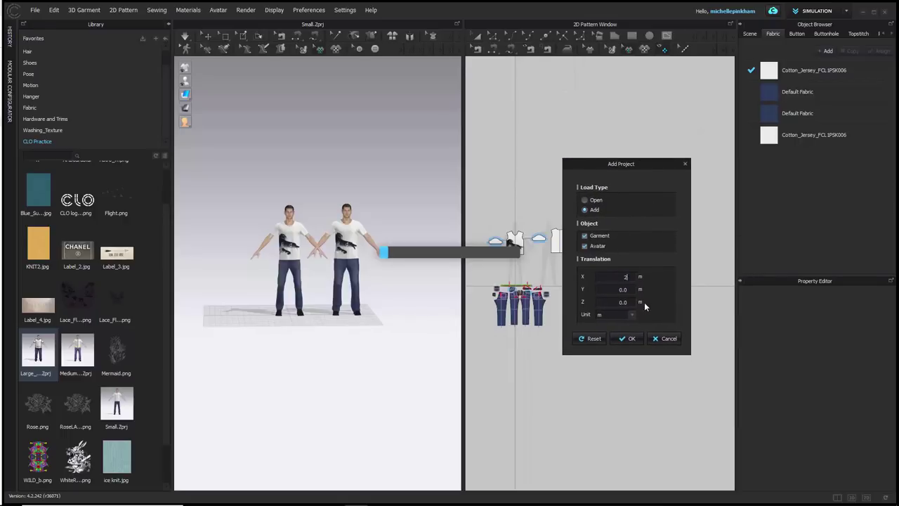
click(634, 342)
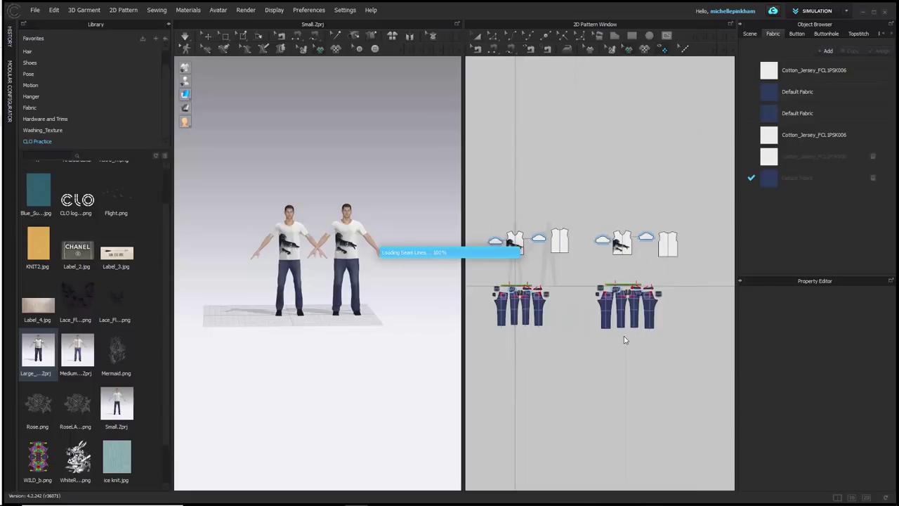
- Place the large patterns beside the medium ones in the 2D window, deselect them and narrow the library
drag(595, 184, 611, 202)
click(642, 168)
drag(171, 86, 110, 90)
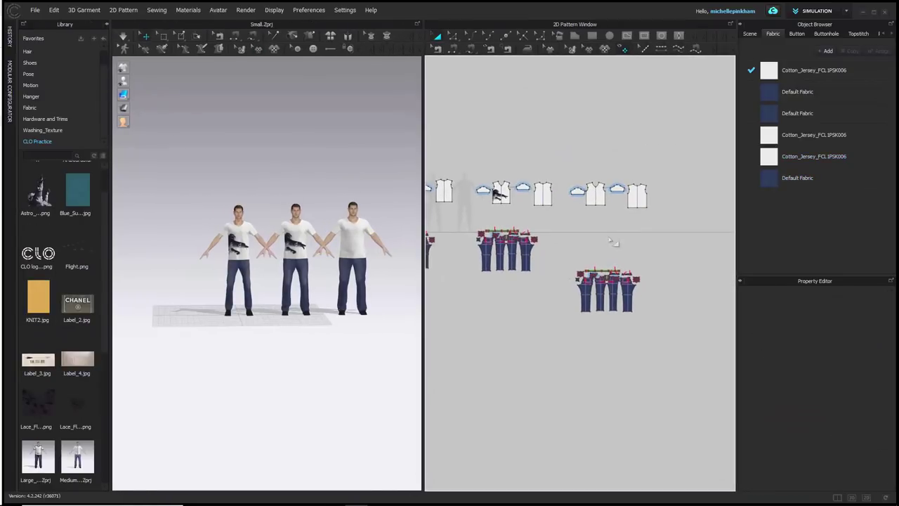
- Select the front T-shirt patterns of the large, medium and small sizes and align them at the bottom
scroll(614, 268, down, 3)
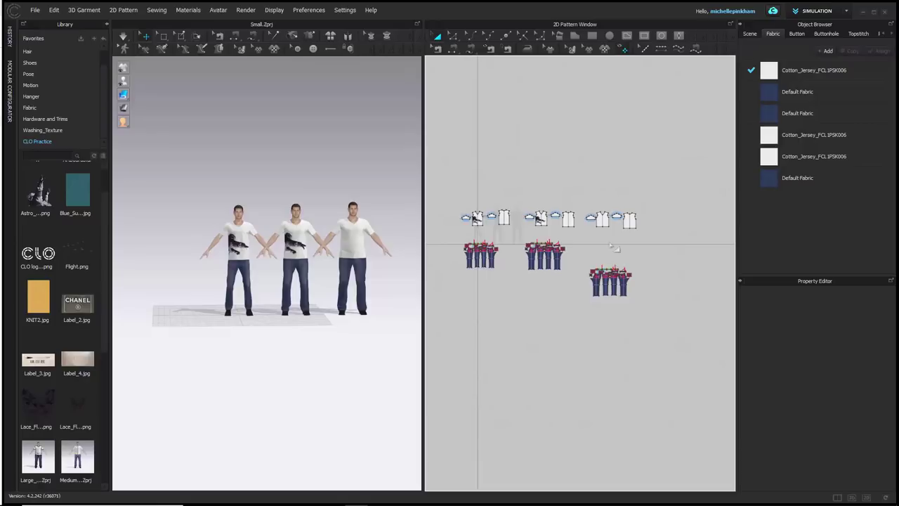
click(603, 222)
shift+click(540, 219)
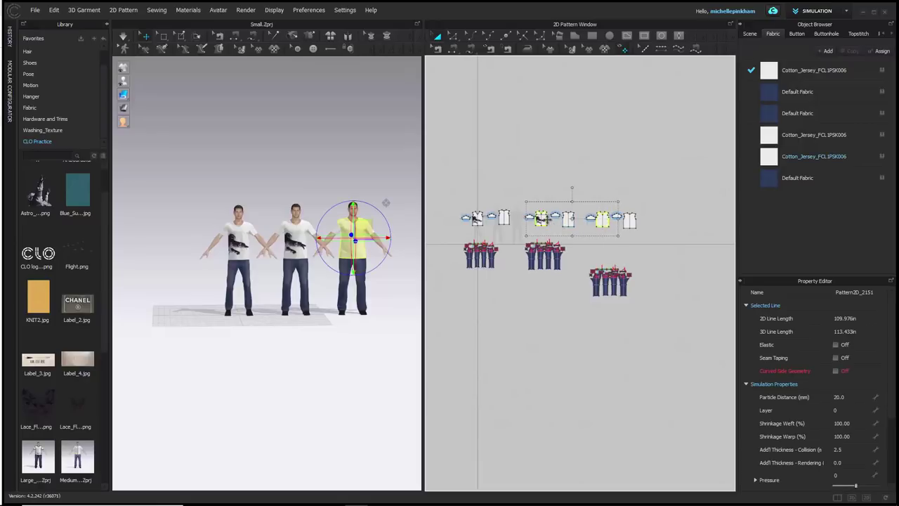
shift+click(477, 218)
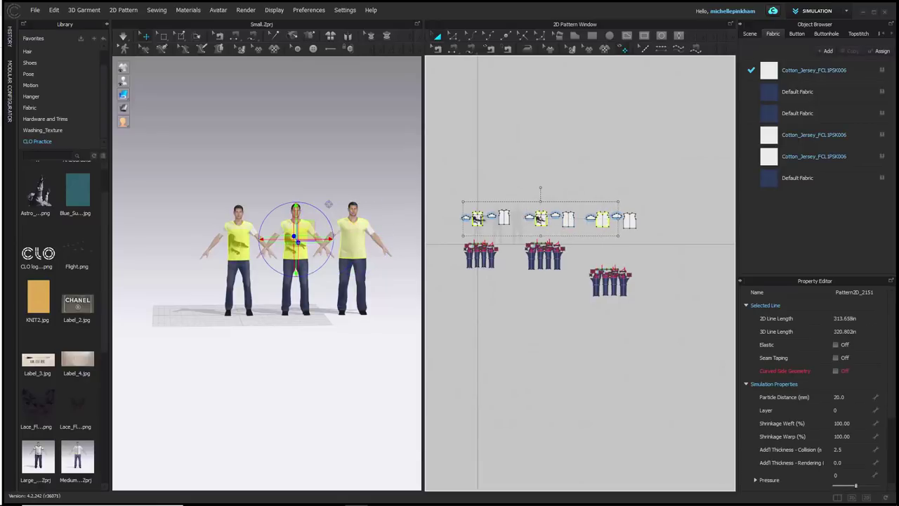
right_click(479, 219)
mouse_move(498, 423)
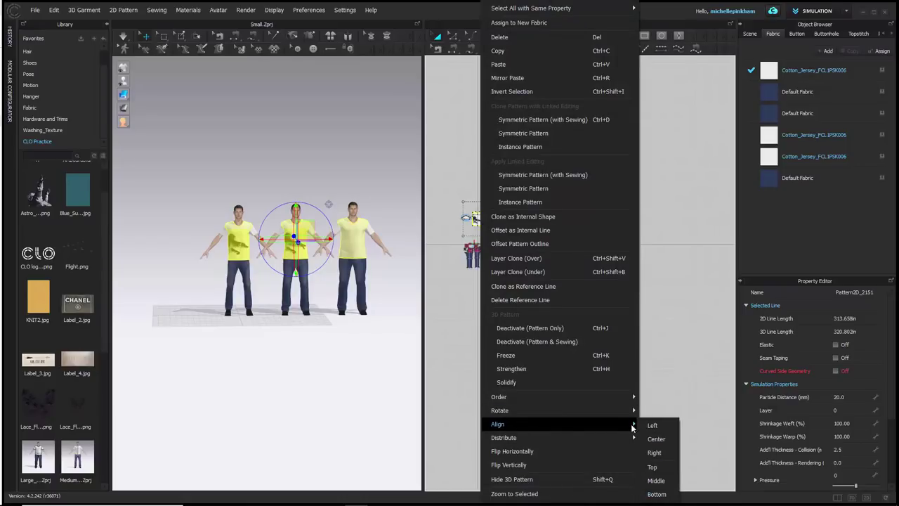
click(657, 495)
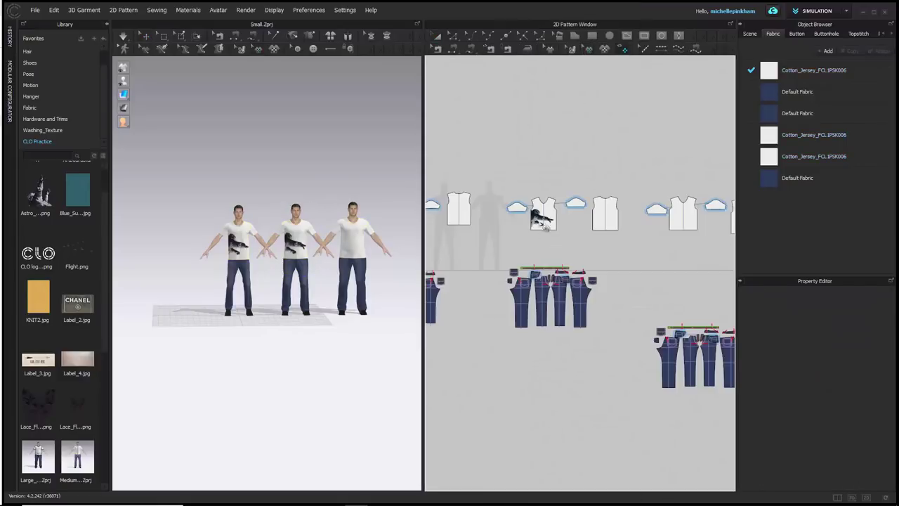
- Copy the graphic from the medium front T-shirt pattern and paste it onto the large front pattern
click(538, 215)
scroll(616, 222, up, 4)
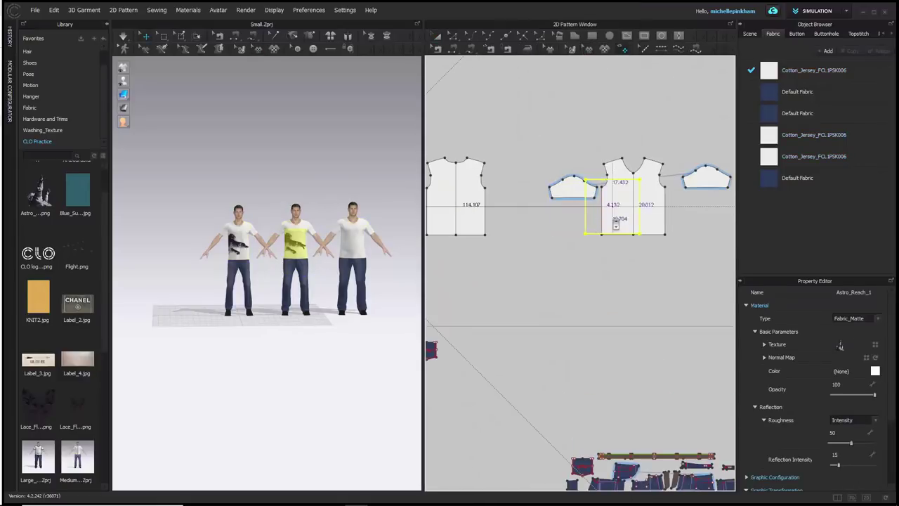
scroll(616, 222, up, 5)
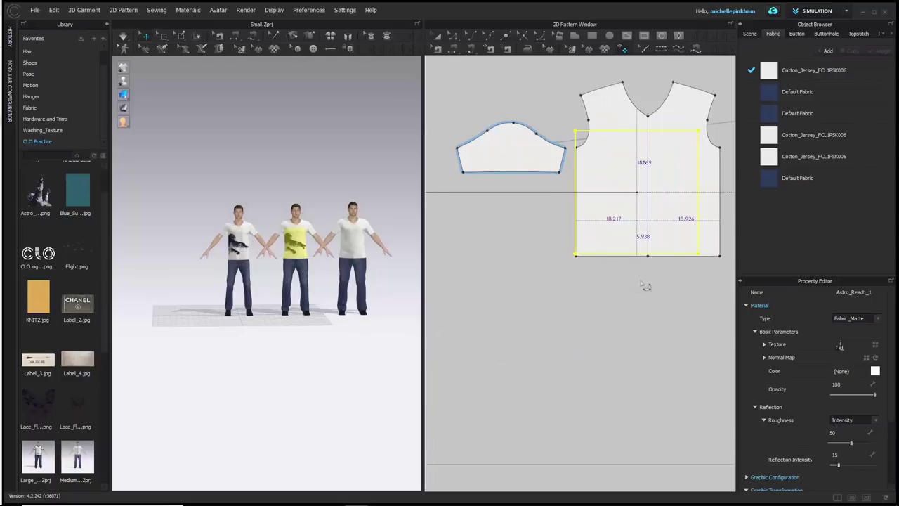
key(ctrl+v)
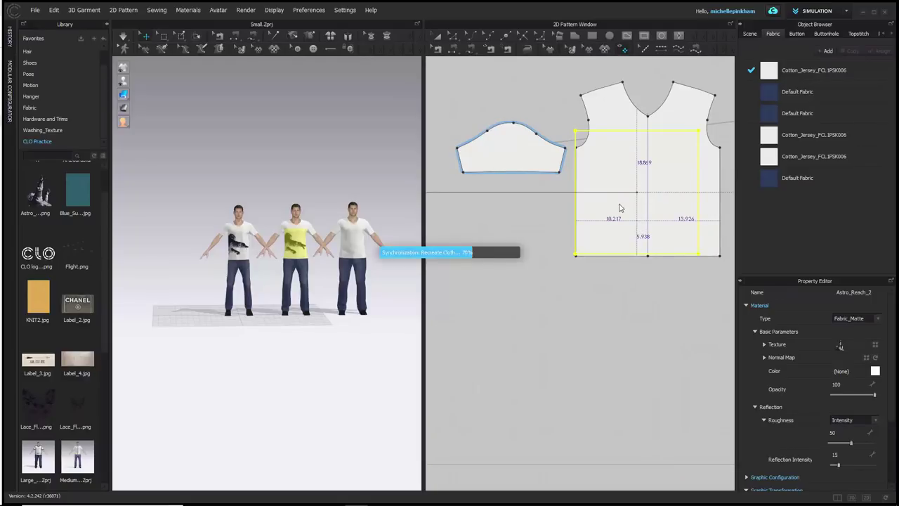
click(619, 207)
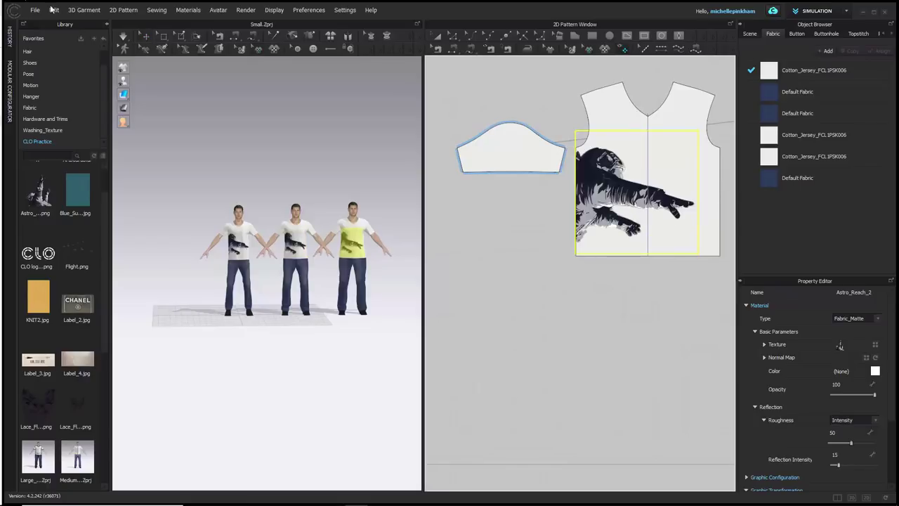
- Collapse the library and inspect the graphic on the three dressed avatars
click(104, 24)
click(301, 280)
scroll(298, 286, down, 4)
scroll(562, 232, down, 5)
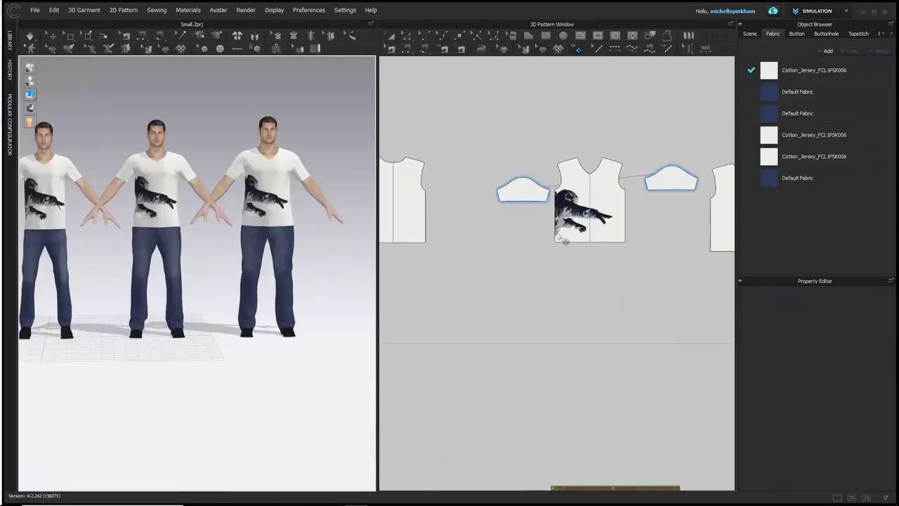
middle_drag(191, 223, 174, 235)
right_drag(319, 234, 246, 247)
middle_drag(652, 242, 543, 212)
- Enlarge the large T-shirt's graphic proportionally to about 22.6 in and move it back flush with the front pattern's side seam
scroll(568, 175, up, 4)
click(584, 219)
scroll(588, 222, up, 4)
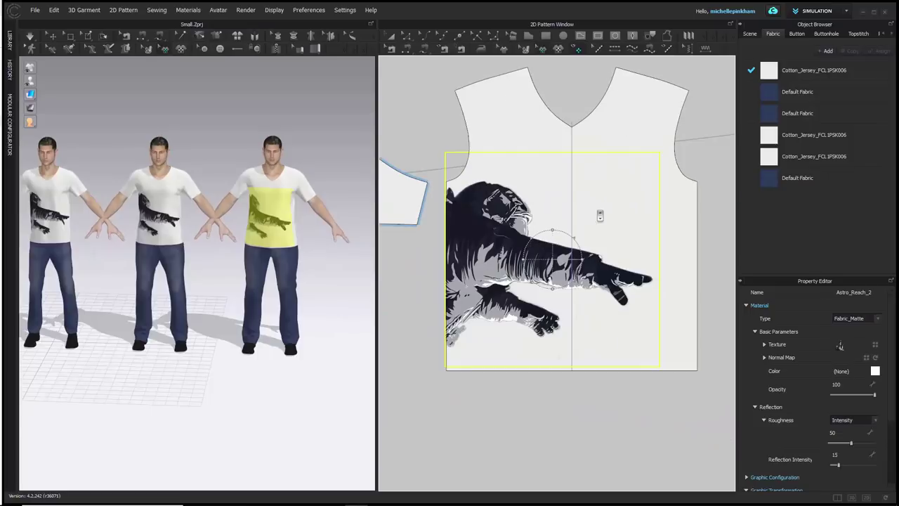
drag(569, 241, 577, 235)
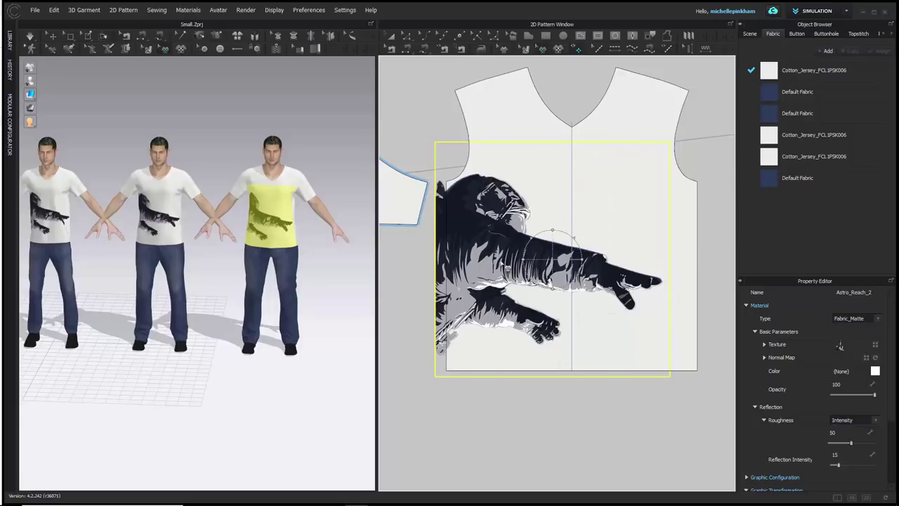
click(511, 267)
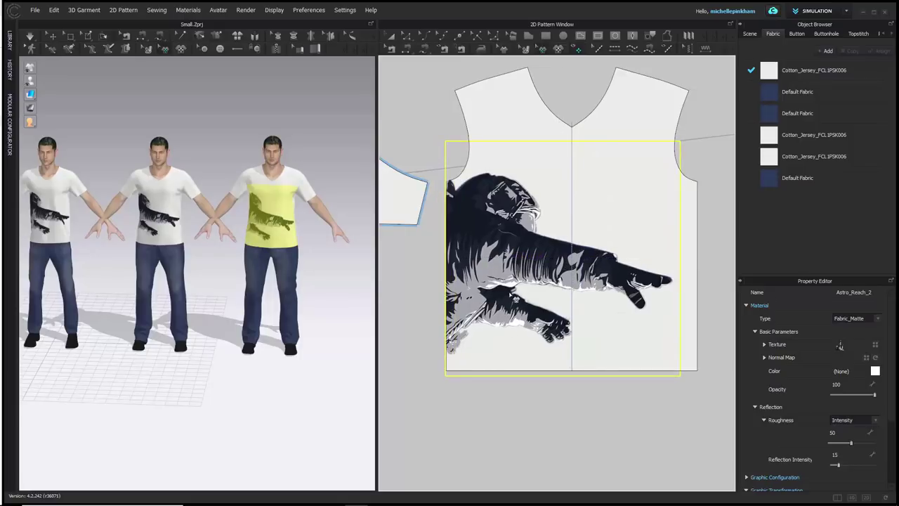
- Compare the width and height of the graphics on the large and medium T-shirts
scroll(570, 324, down, 8)
scroll(571, 324, down, 5)
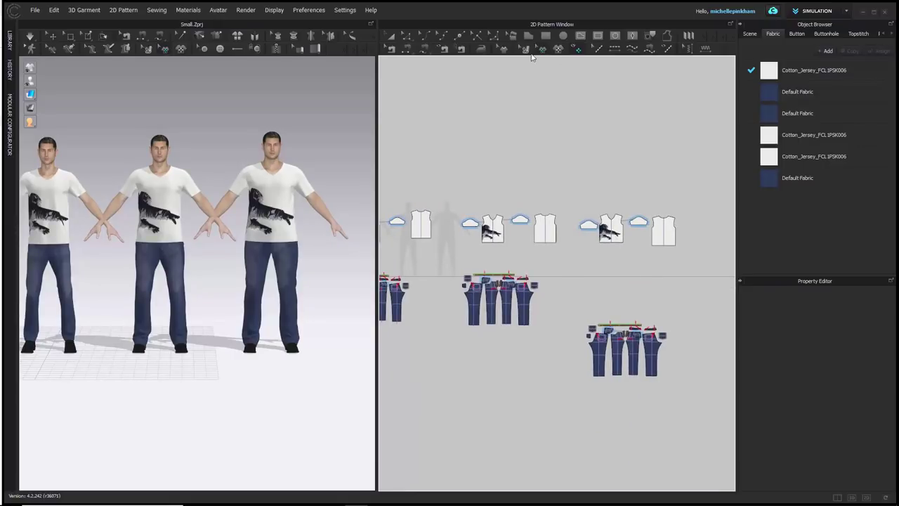
click(541, 49)
click(610, 232)
drag(862, 280, 873, 176)
click(859, 412)
click(862, 425)
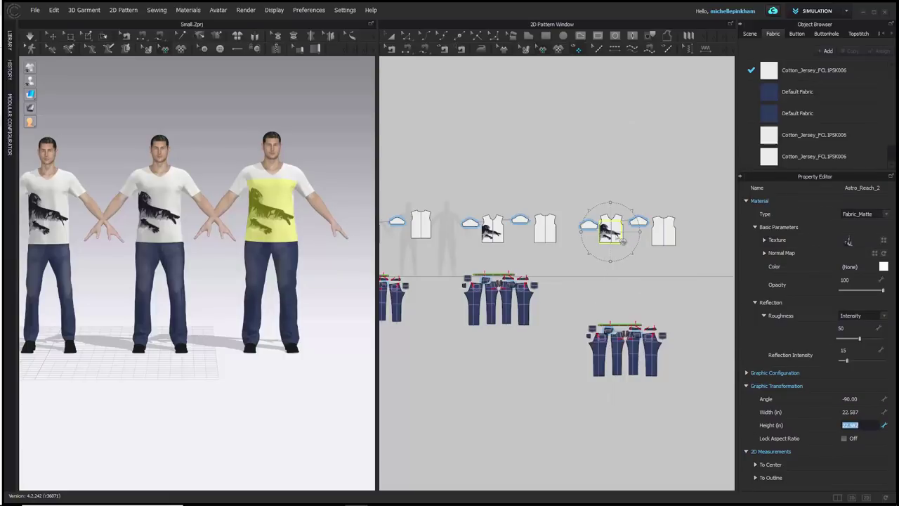
click(665, 326)
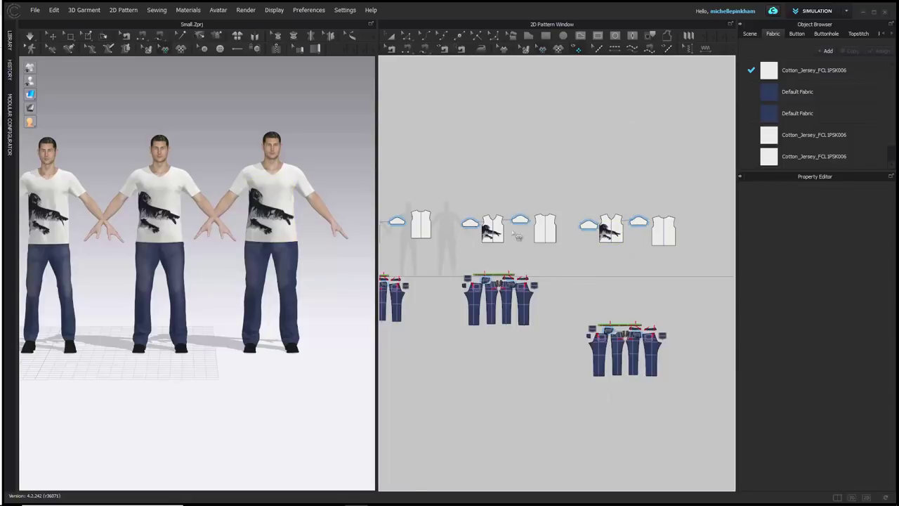
click(494, 232)
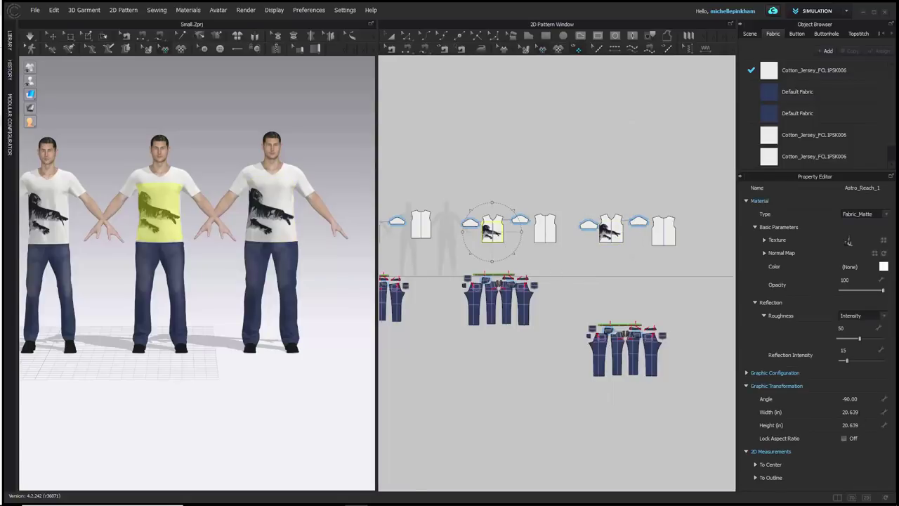
scroll(598, 327, down, 2)
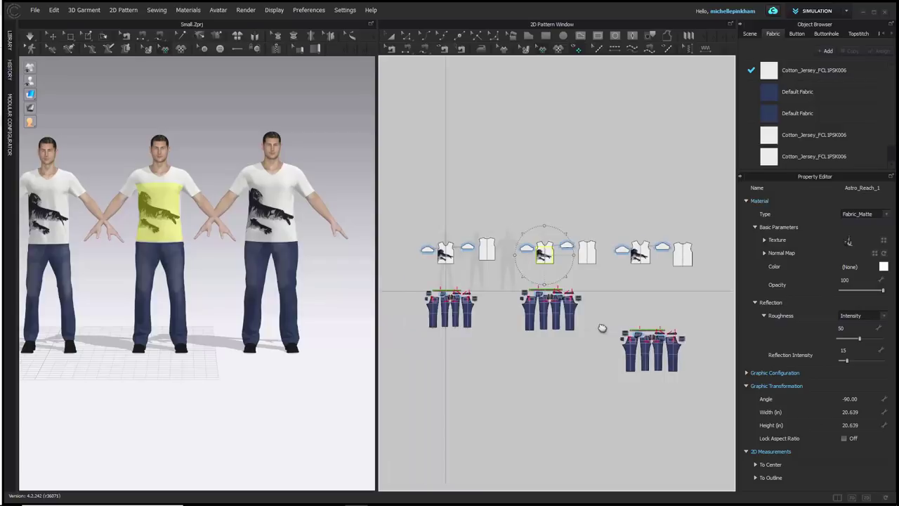
click(541, 223)
- Examine the graphic placement on all three avatars from the front and at an angle
scroll(277, 291, down, 2)
middle_drag(277, 291, 301, 298)
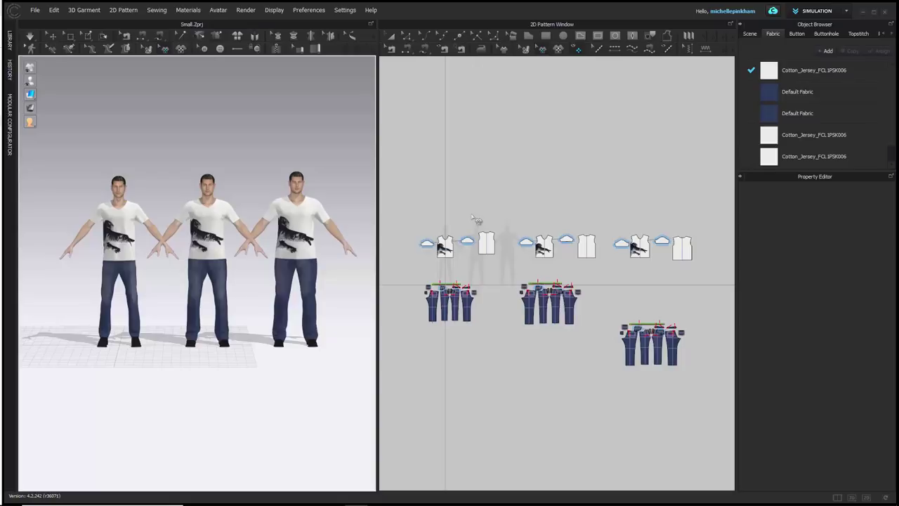
right_drag(284, 286, 315, 298)
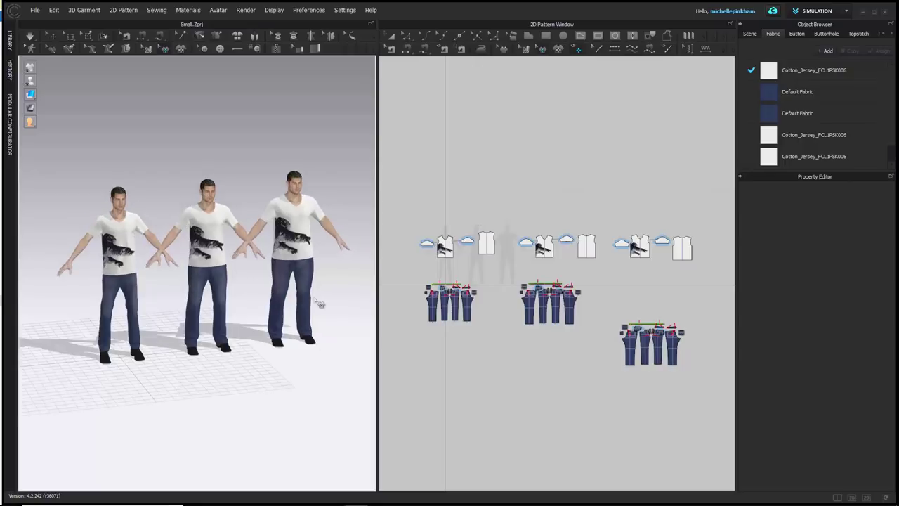